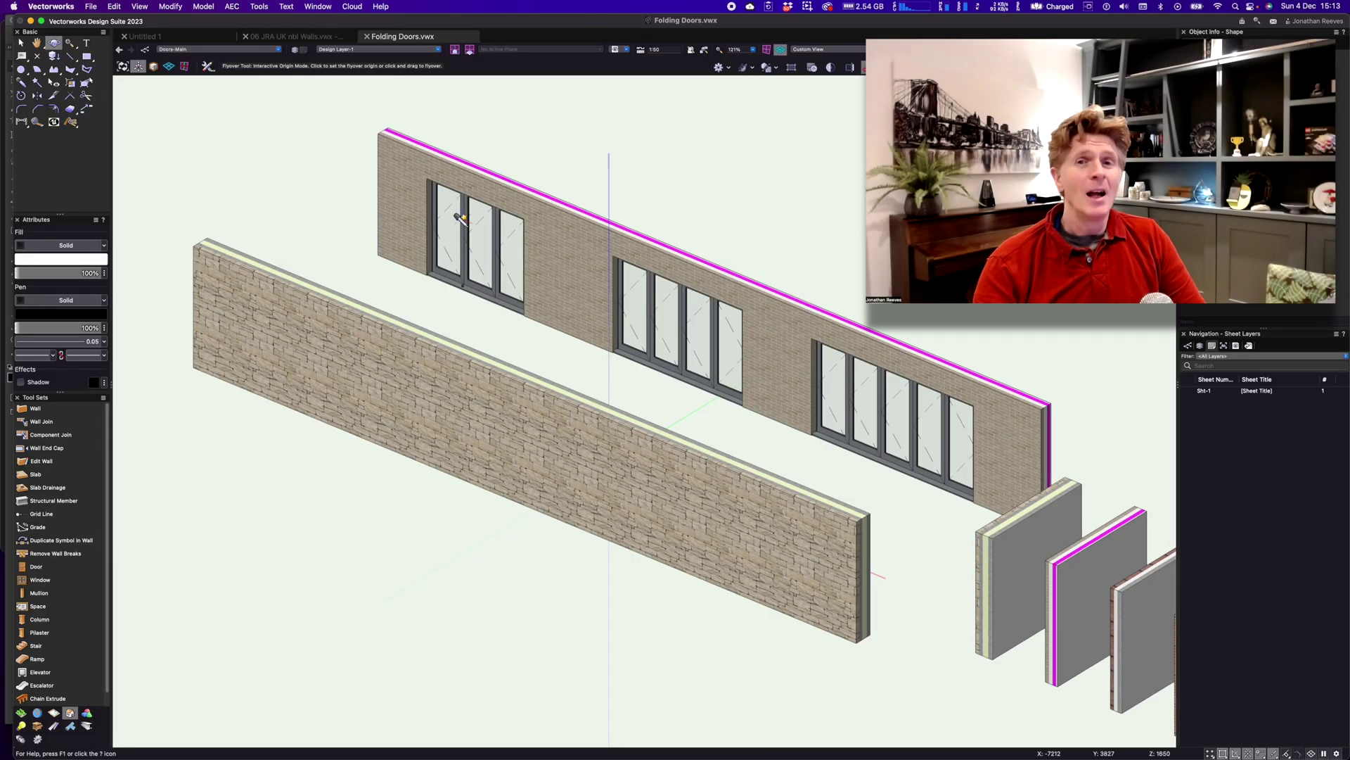
- Insert two folding units matching the existing folding window into the front stone wall
{"action": "key", "text": "x"}
{"action": "right_click", "coordinate": [464, 209]}
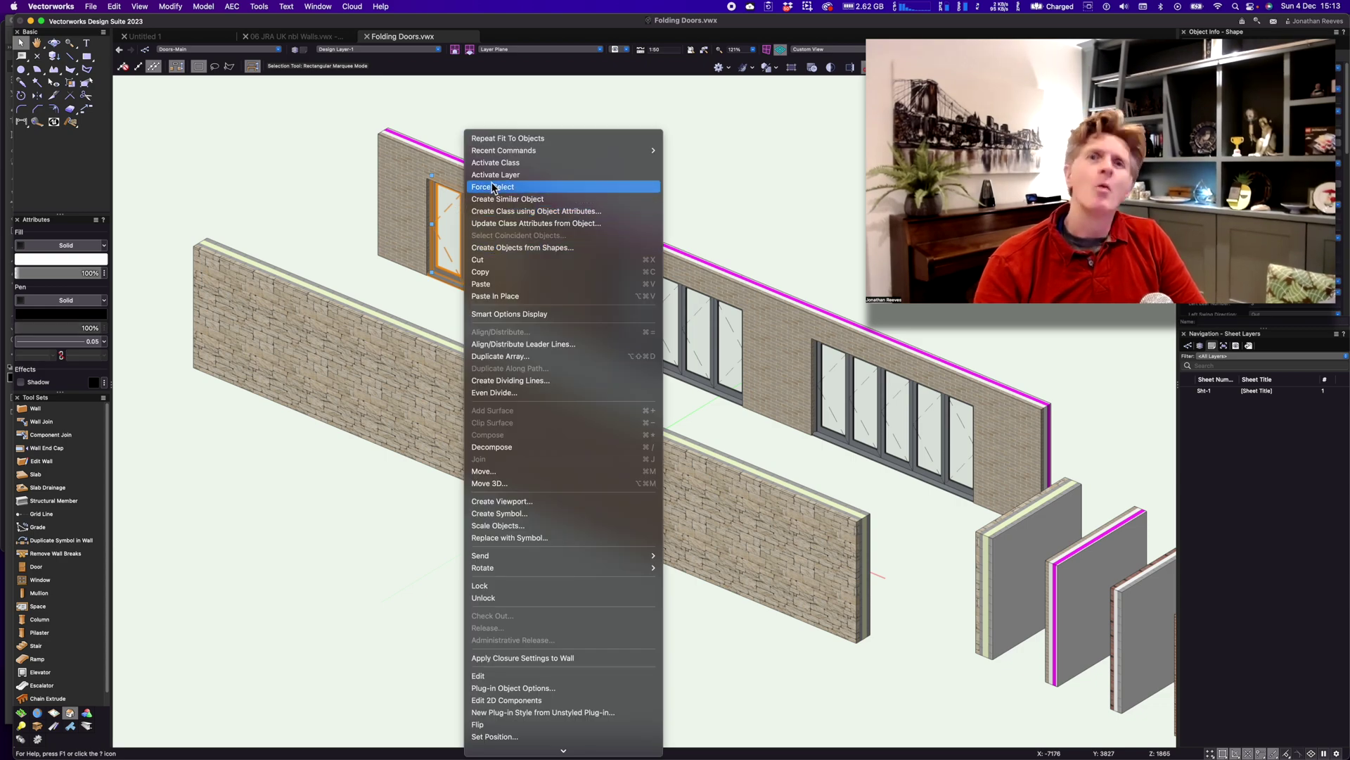
{"action": "left_click", "coordinate": [497, 200]}
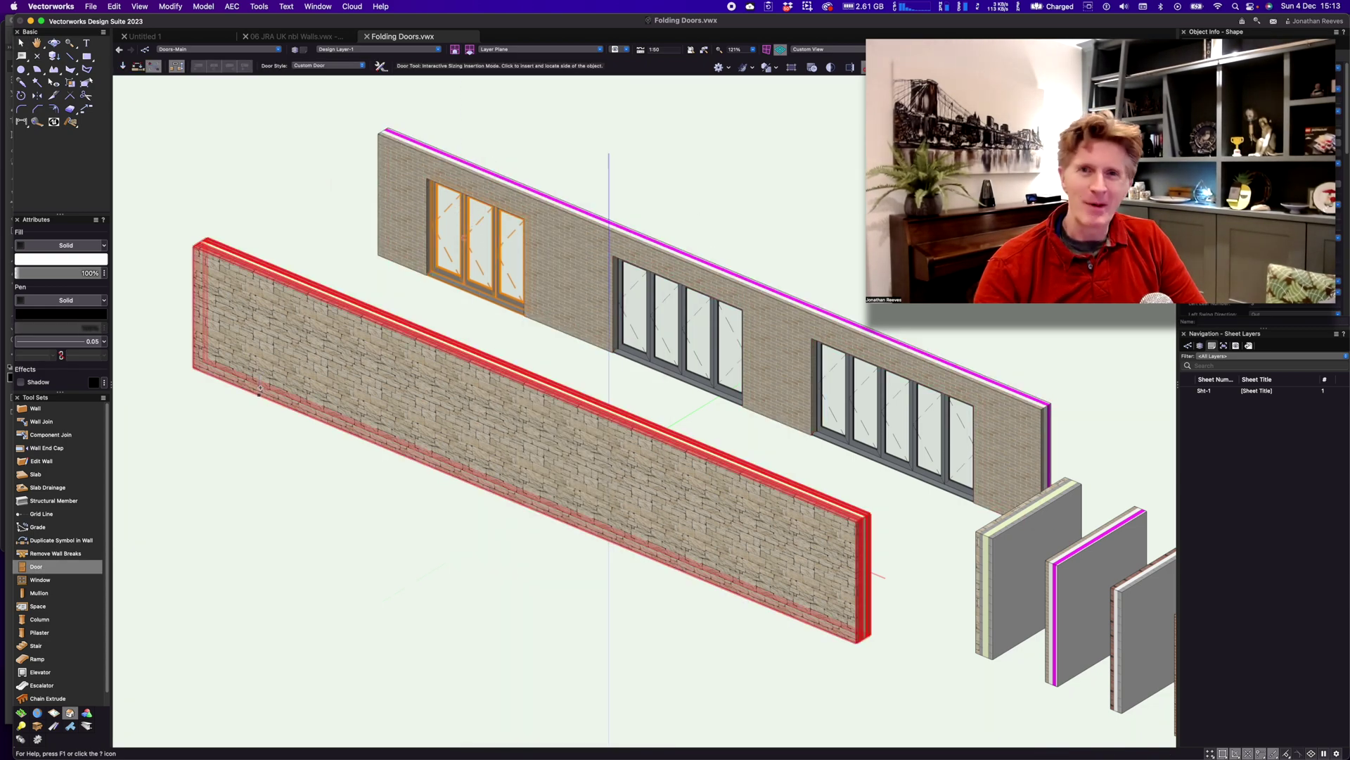
{"action": "left_click", "coordinate": [367, 435]}
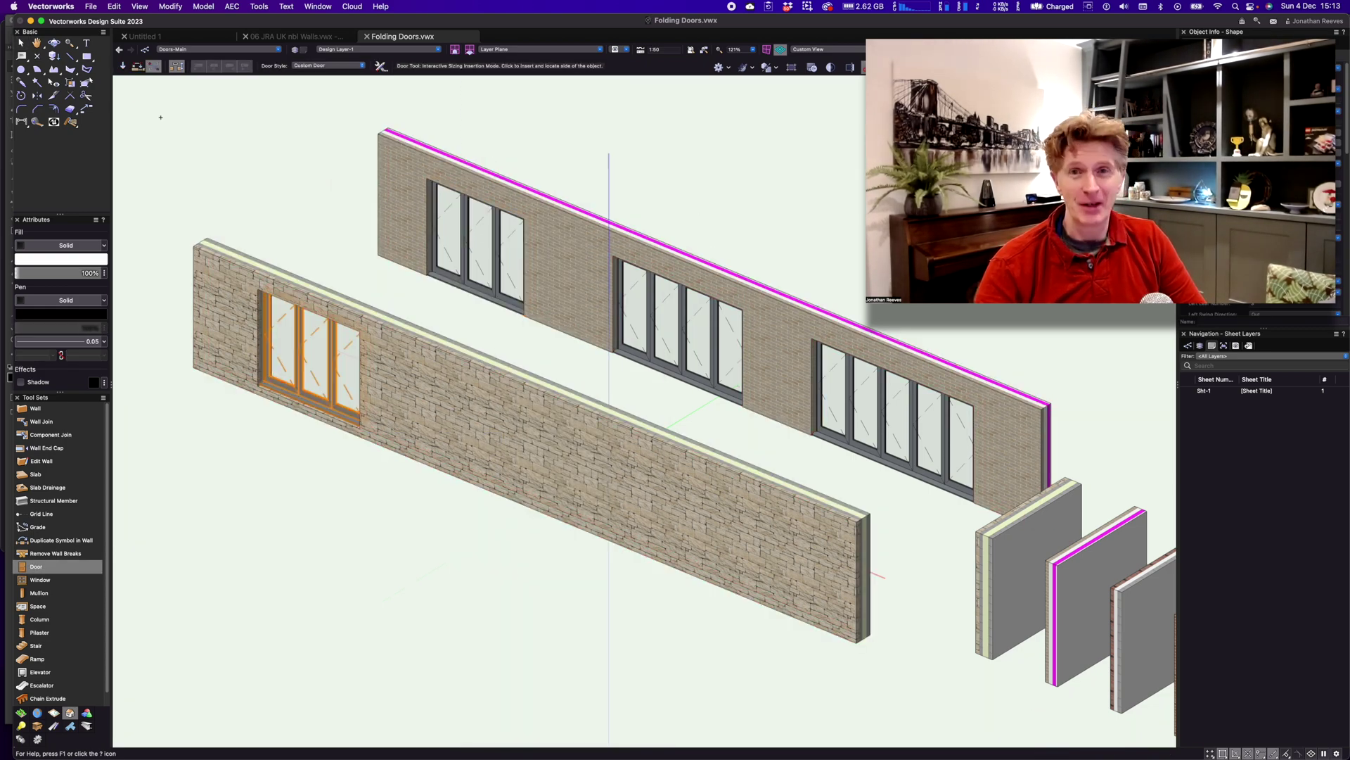
{"action": "left_click", "coordinate": [137, 66]}
{"action": "left_click", "coordinate": [421, 415]}
{"action": "left_click", "coordinate": [122, 66]}
- Draw a sized folding door in the front wall, widen it, and give it five leaves
{"action": "left_click", "coordinate": [153, 66]}
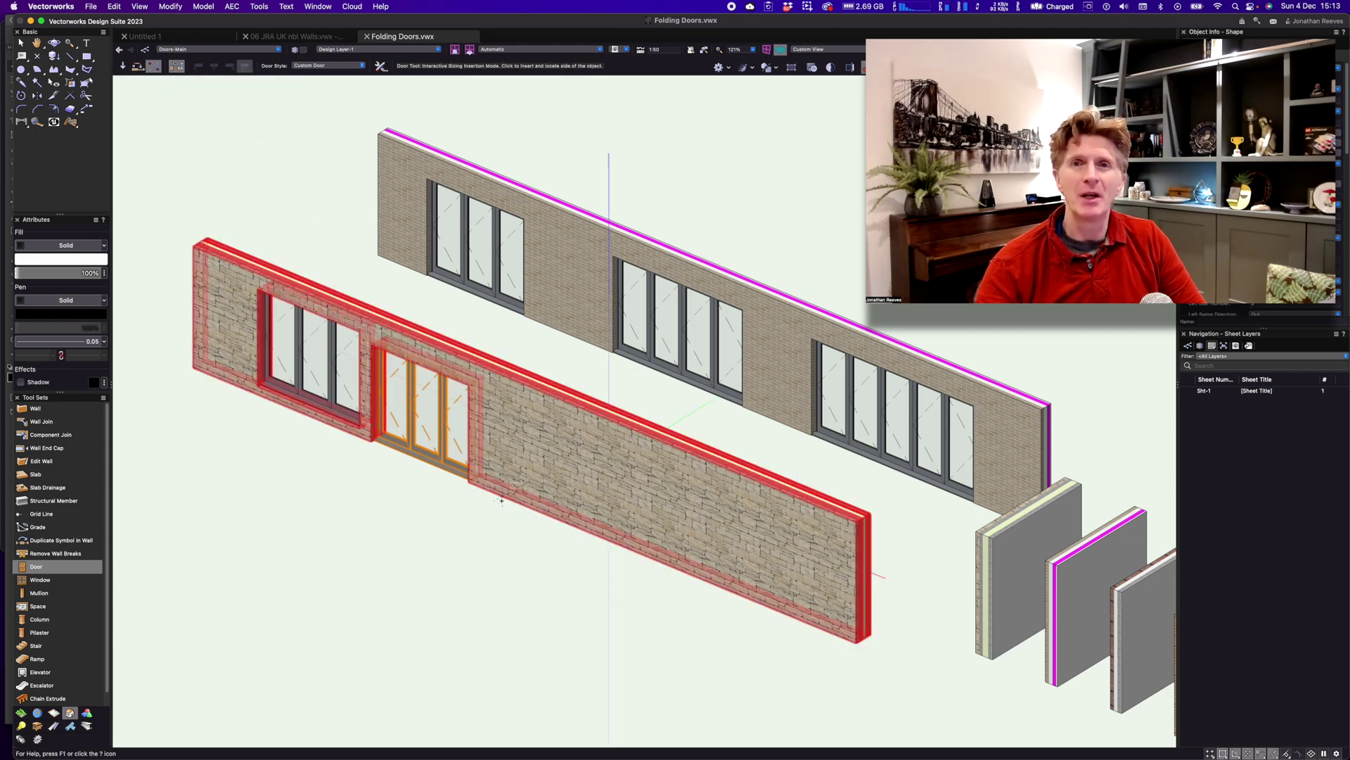
{"action": "left_click", "coordinate": [651, 559]}
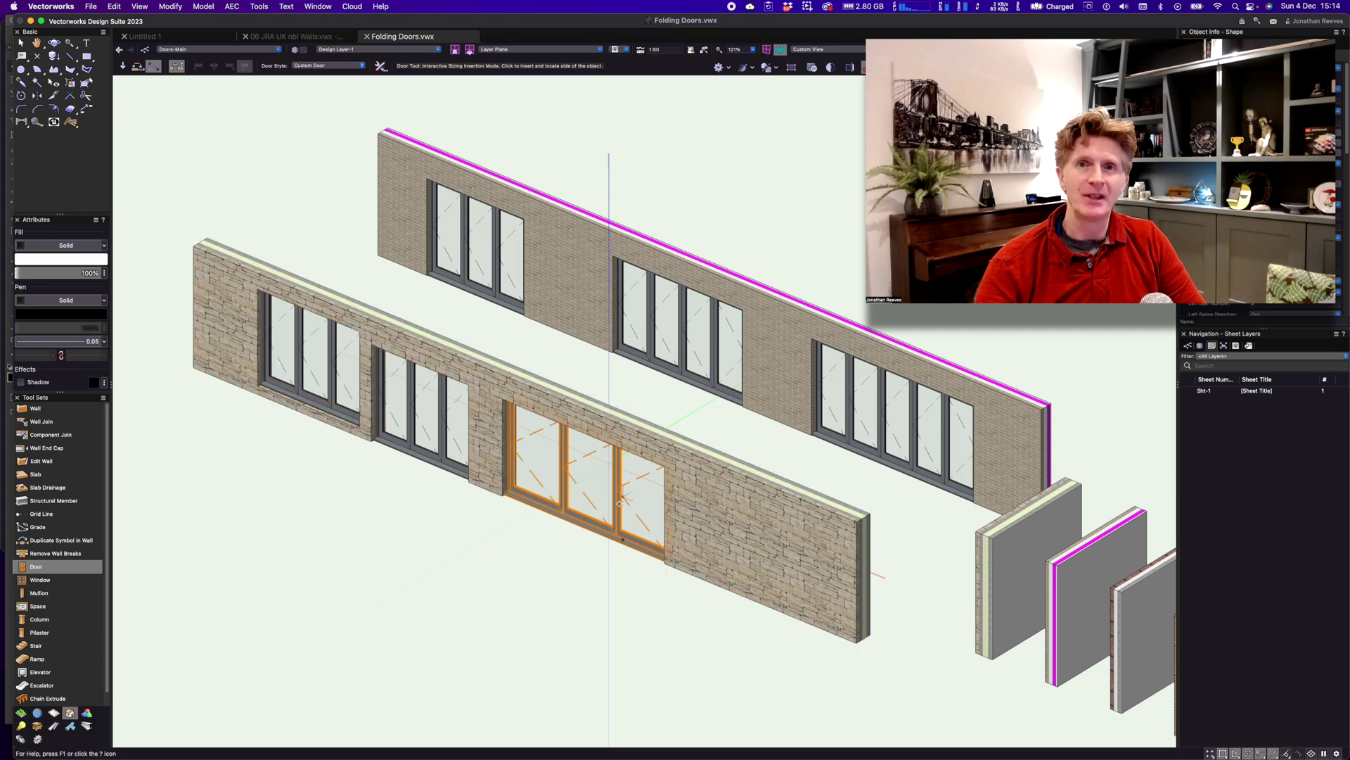
{"action": "key", "text": "x"}
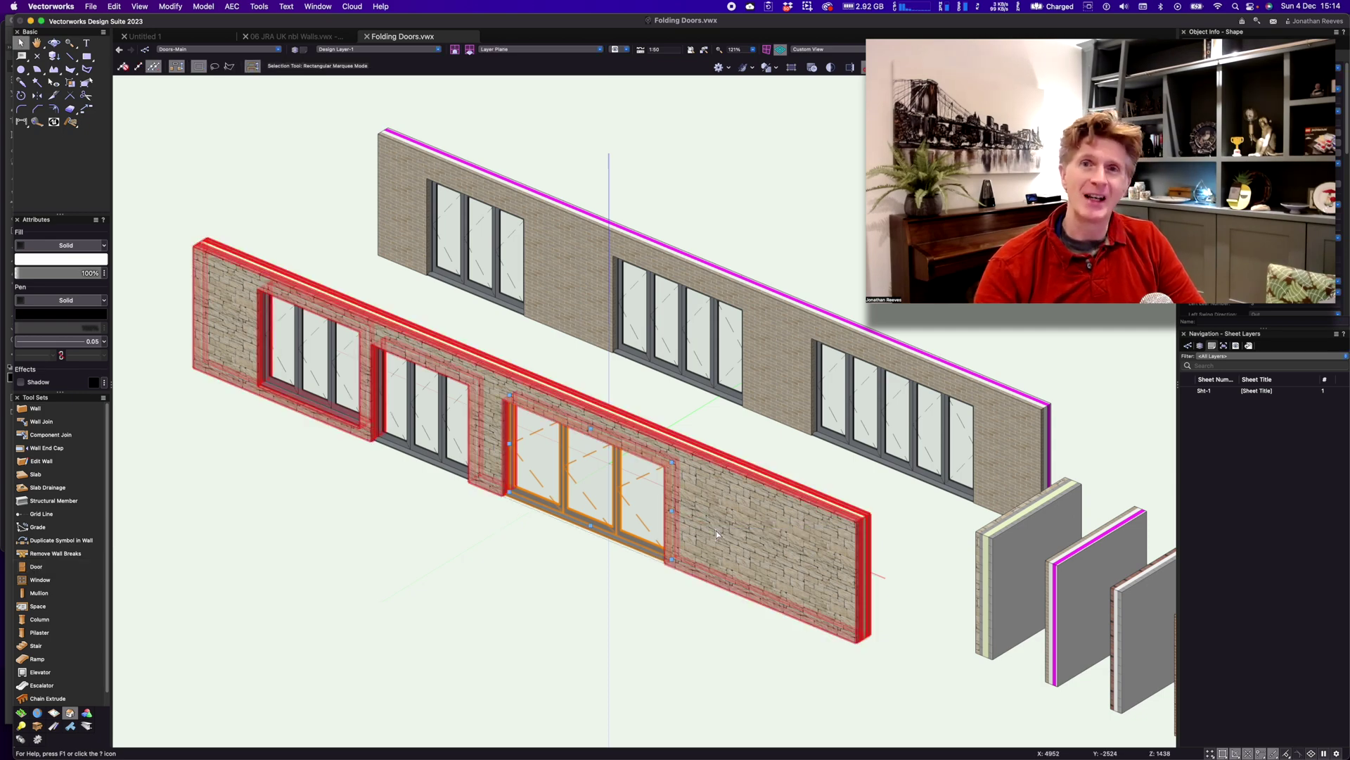
{"action": "left_click", "coordinate": [1227, 307]}
{"action": "key", "text": "Return"}
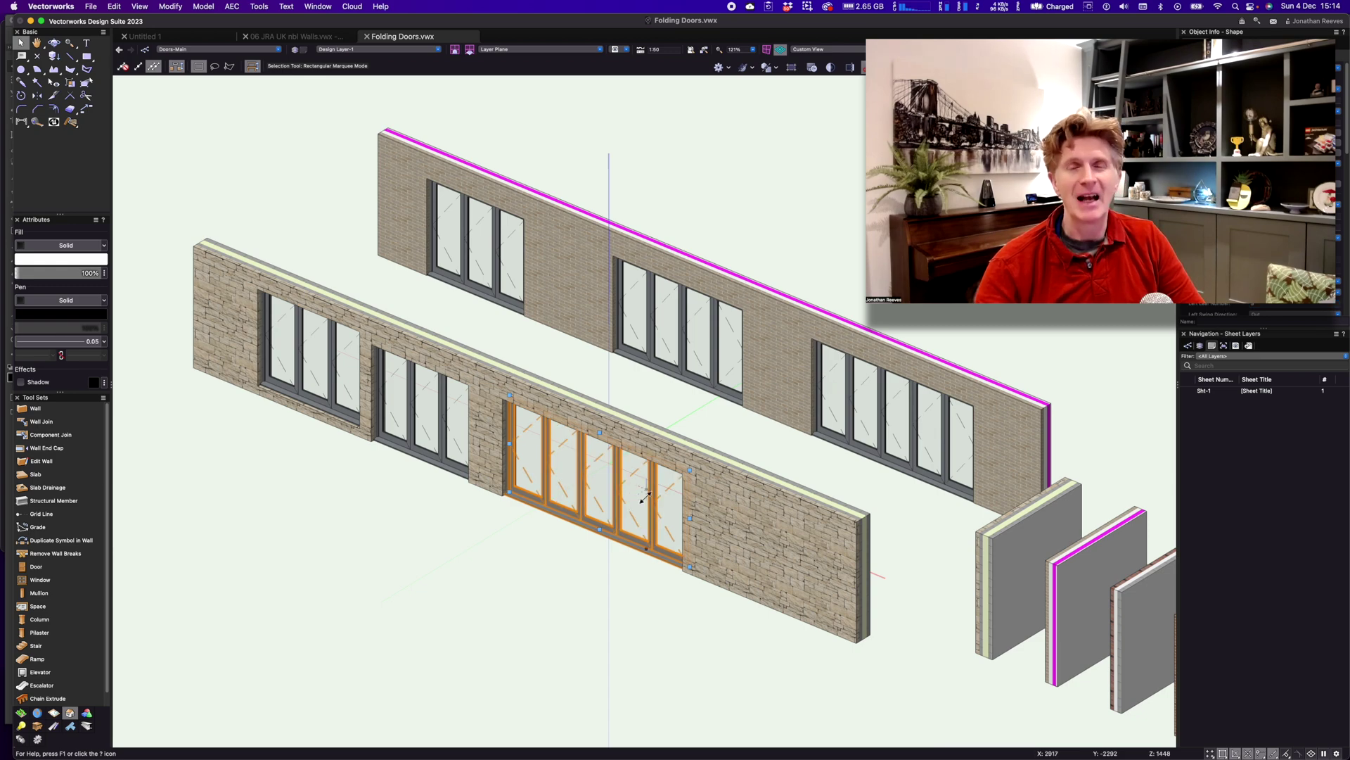
{"action": "scroll", "coordinate": [537, 457], "scroll_direction": "up", "scroll_amount": 3}
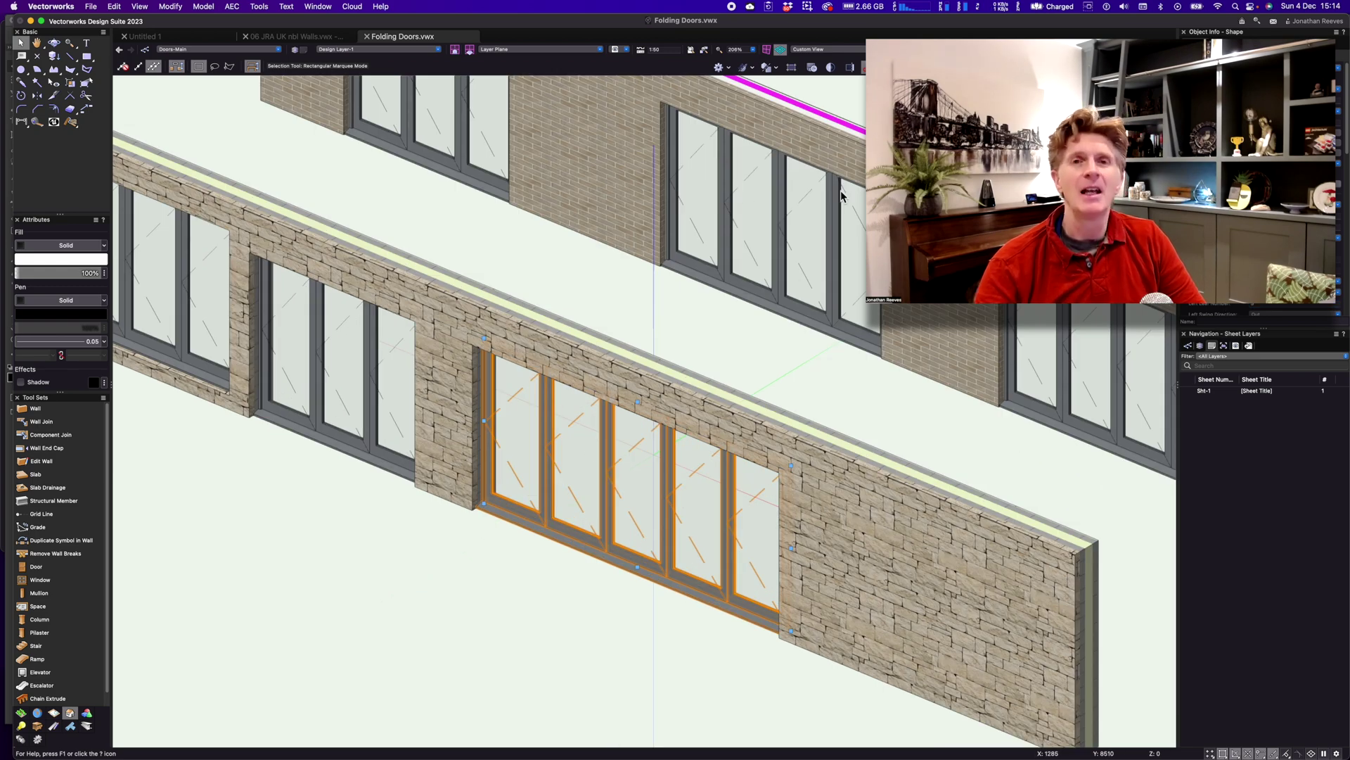
- Review the folding door's 3D visualization and hinge marker class settings, then cancel without changes
{"action": "double_click", "coordinate": [747, 199]}
{"action": "left_click", "coordinate": [414, 202]}
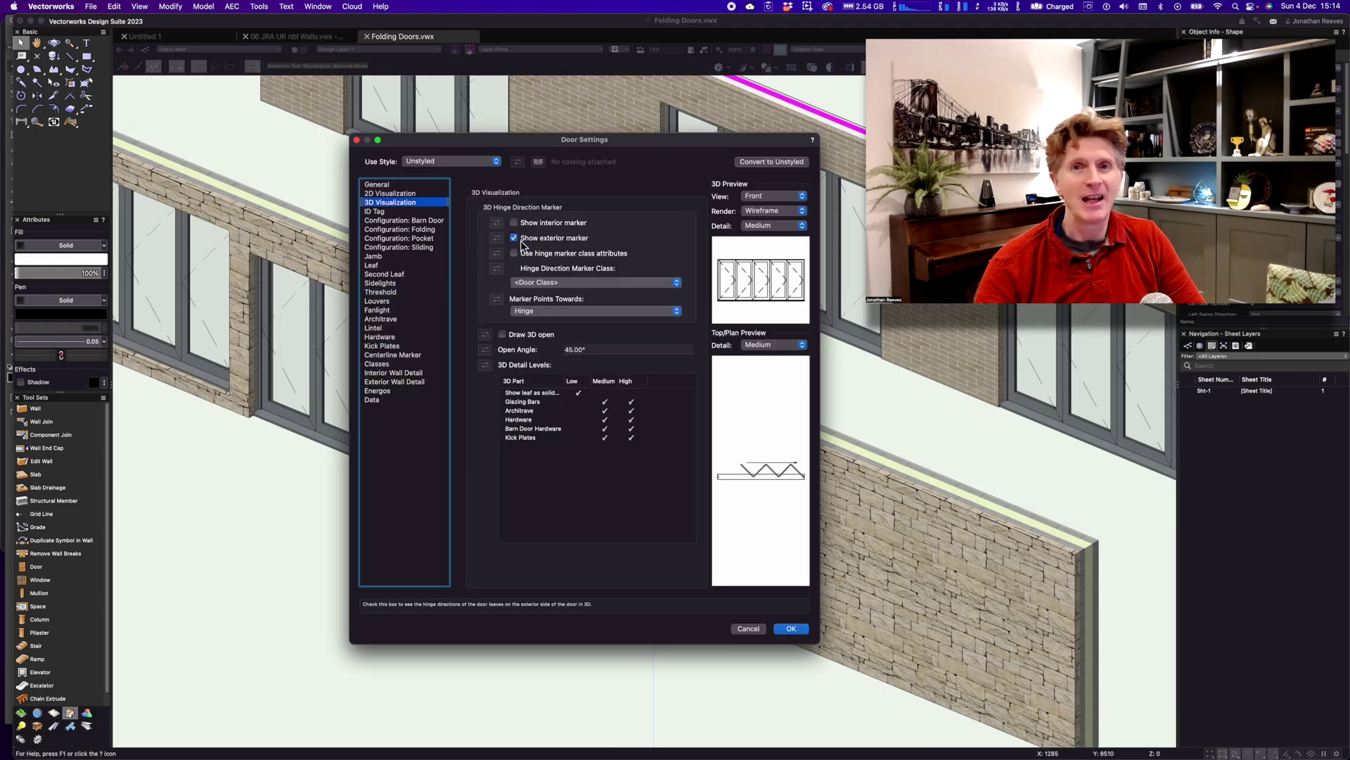
{"action": "left_click", "coordinate": [589, 282]}
{"action": "left_click", "coordinate": [589, 282]}
{"action": "left_click", "coordinate": [747, 628]}
- Orbit around the test walls, select the folding door, and zoom in on the wall in plan
{"action": "scroll", "coordinate": [450, 623], "scroll_direction": "down", "scroll_amount": 3}
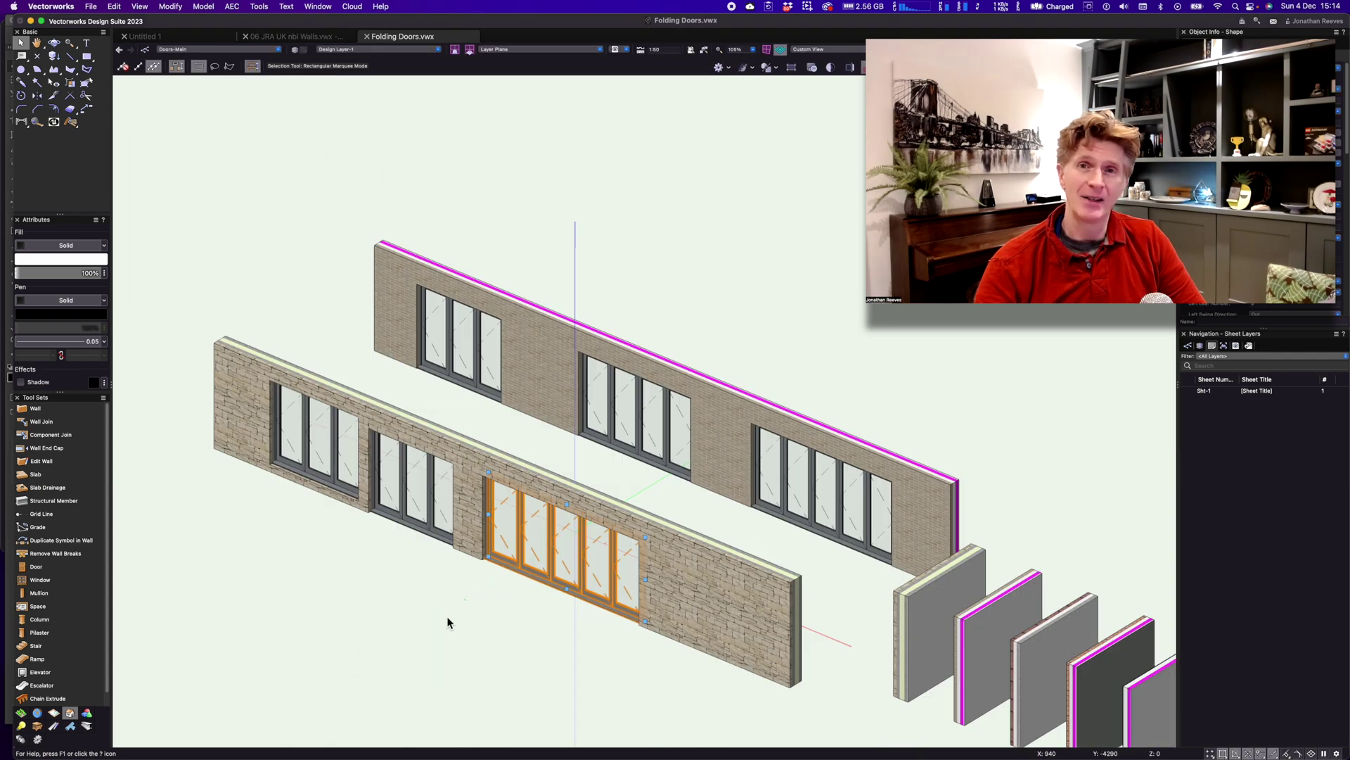
{"action": "scroll", "coordinate": [436, 591], "scroll_direction": "up", "scroll_amount": 5}
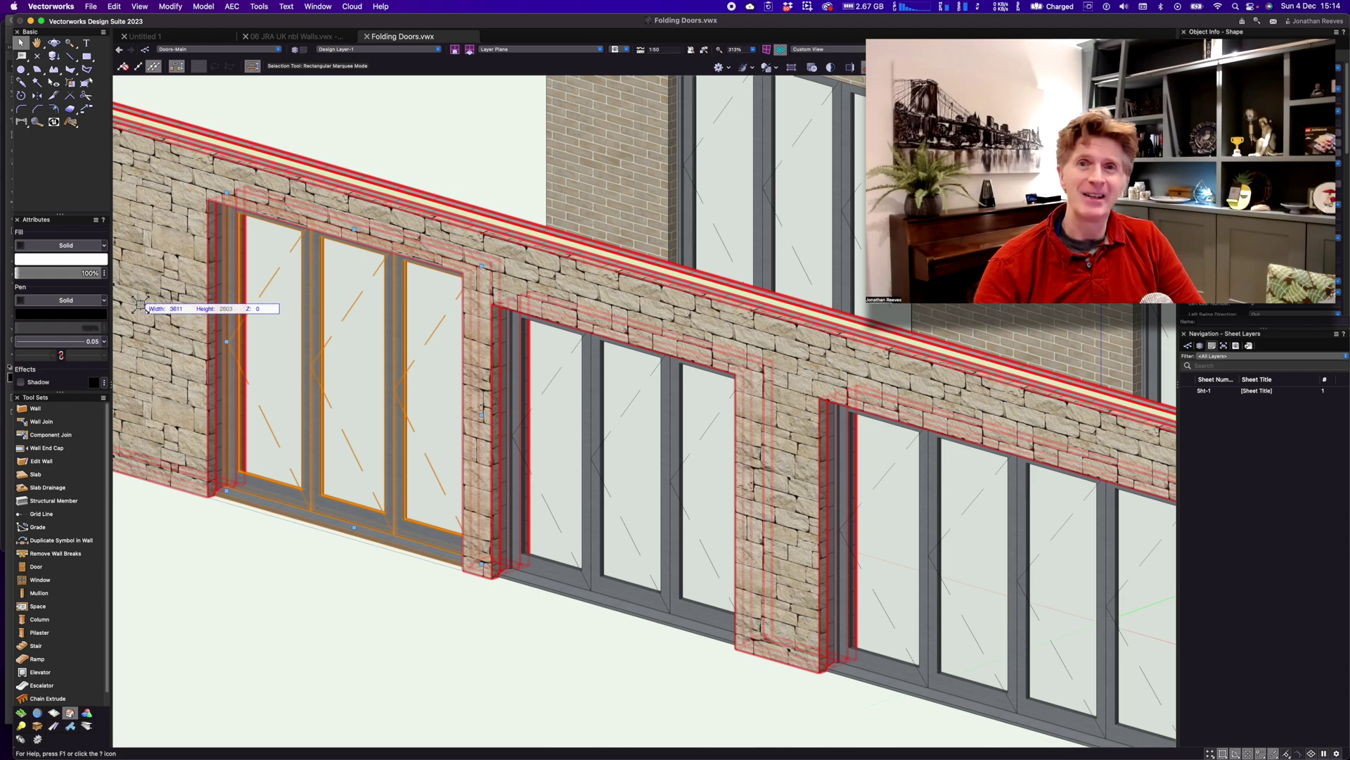
{"action": "scroll", "coordinate": [140, 304], "scroll_direction": "down", "scroll_amount": 6}
{"action": "middle_click_drag", "start_coordinate": [521, 612], "coordinate": [605, 618], "text": "shift"}
{"action": "scroll", "coordinate": [619, 605], "scroll_direction": "down", "scroll_amount": 5}
{"action": "scroll", "coordinate": [640, 595], "scroll_direction": "up", "scroll_amount": 3}
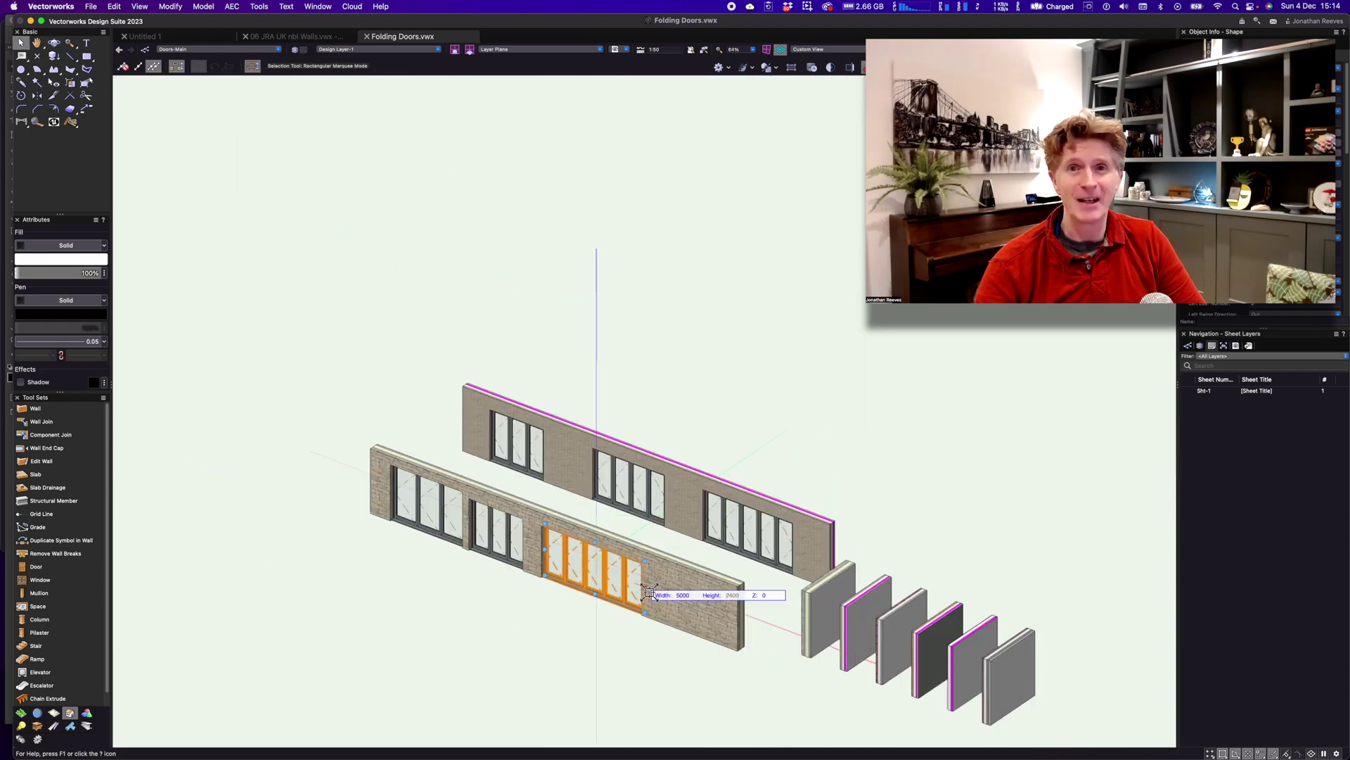
{"action": "left_click", "coordinate": [732, 619]}
{"action": "left_click", "coordinate": [740, 649]}
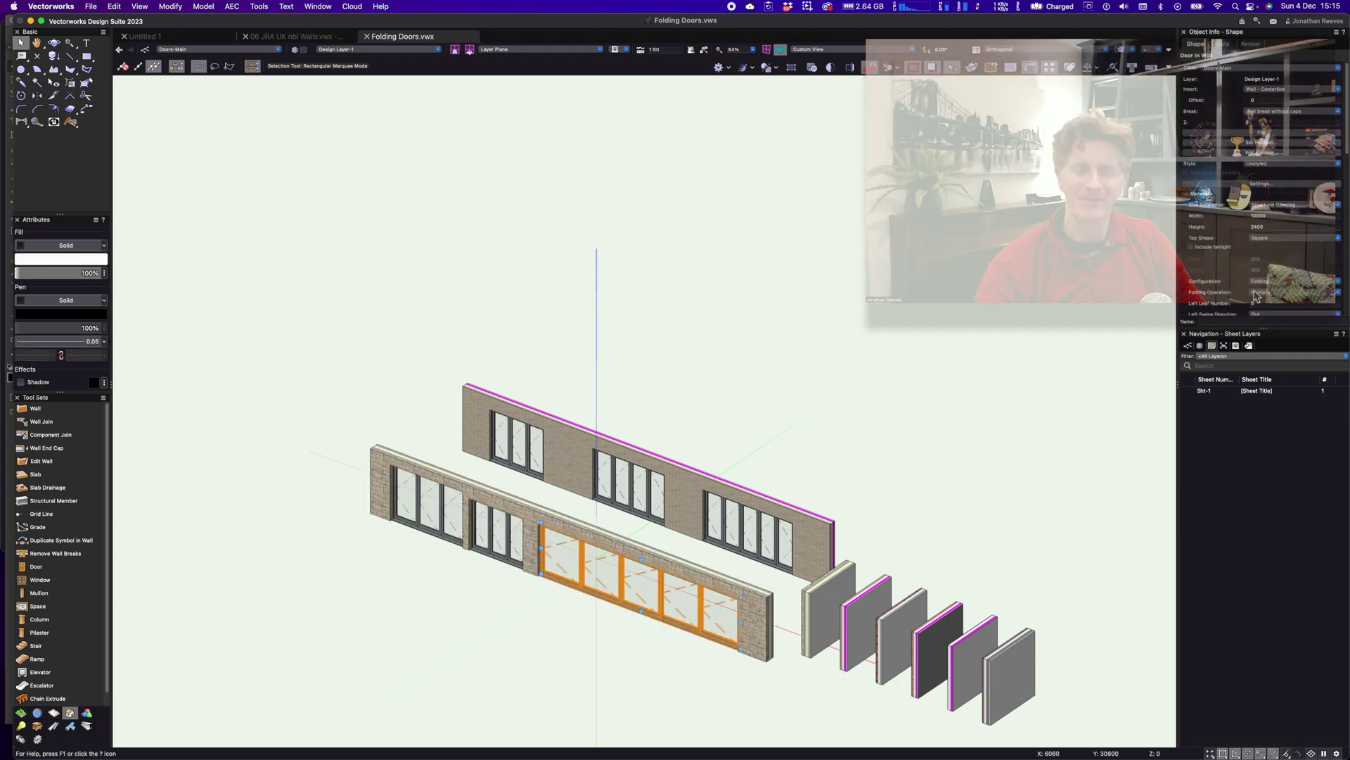
{"action": "left_click_drag", "start_coordinate": [200, 150], "coordinate": [1083, 354]}
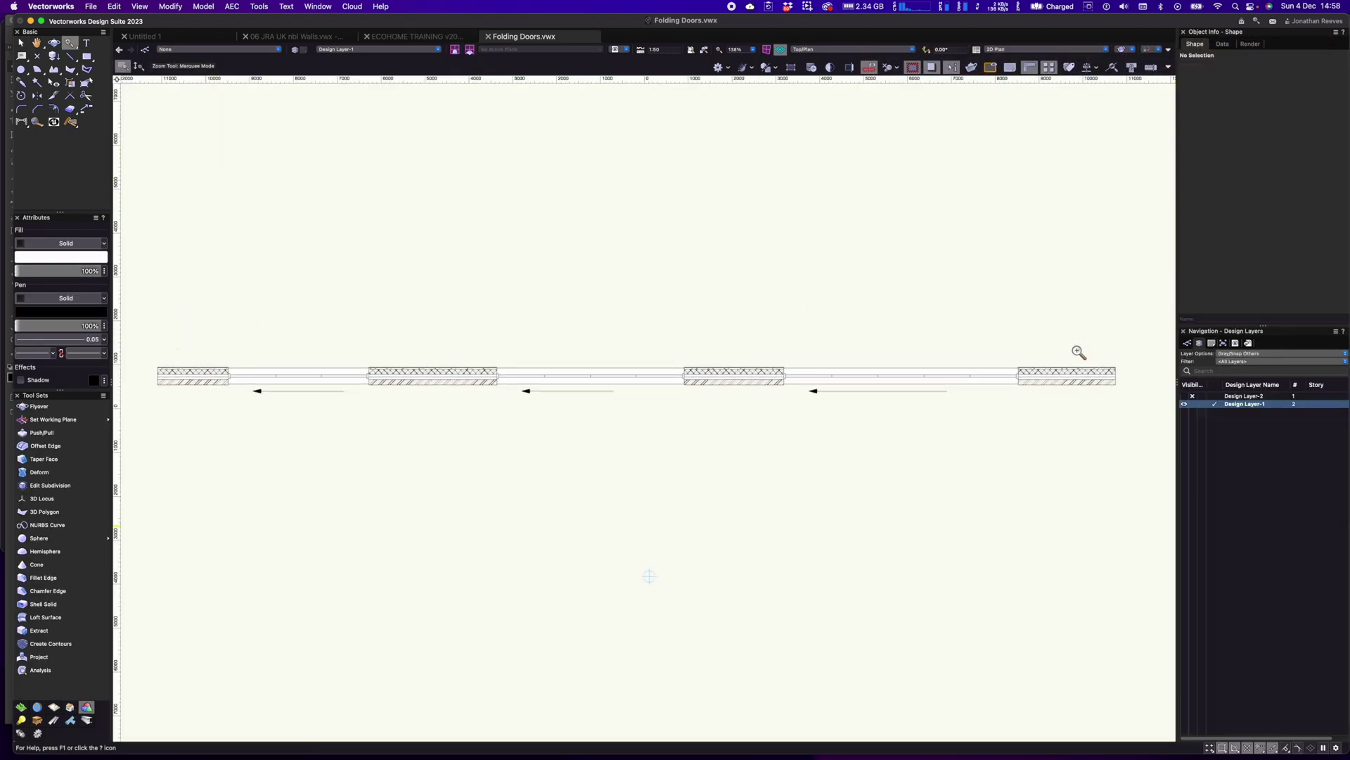
- Switch to Right Isometric and select the left, middle and right folding doors together
{"action": "key", "text": "x"}
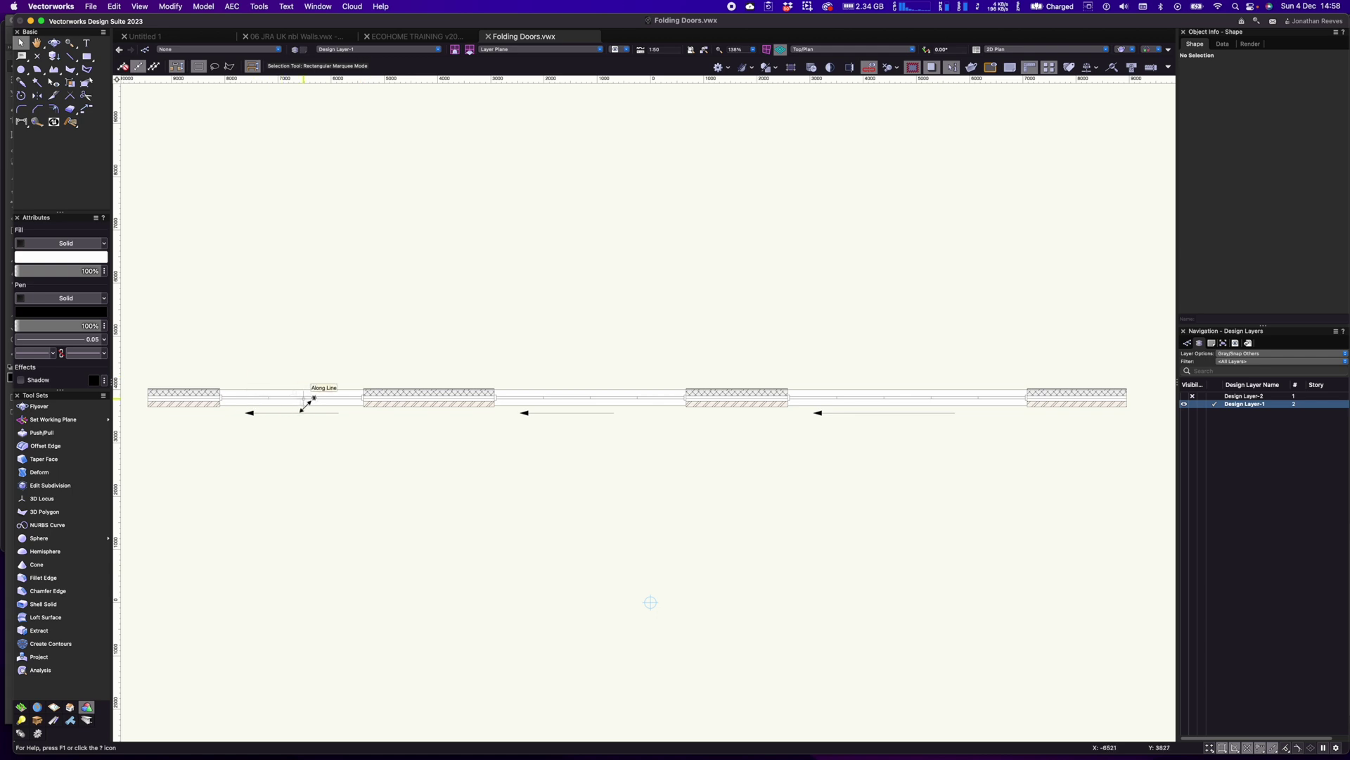
{"action": "key", "text": "3"}
{"action": "left_click", "coordinate": [392, 291]}
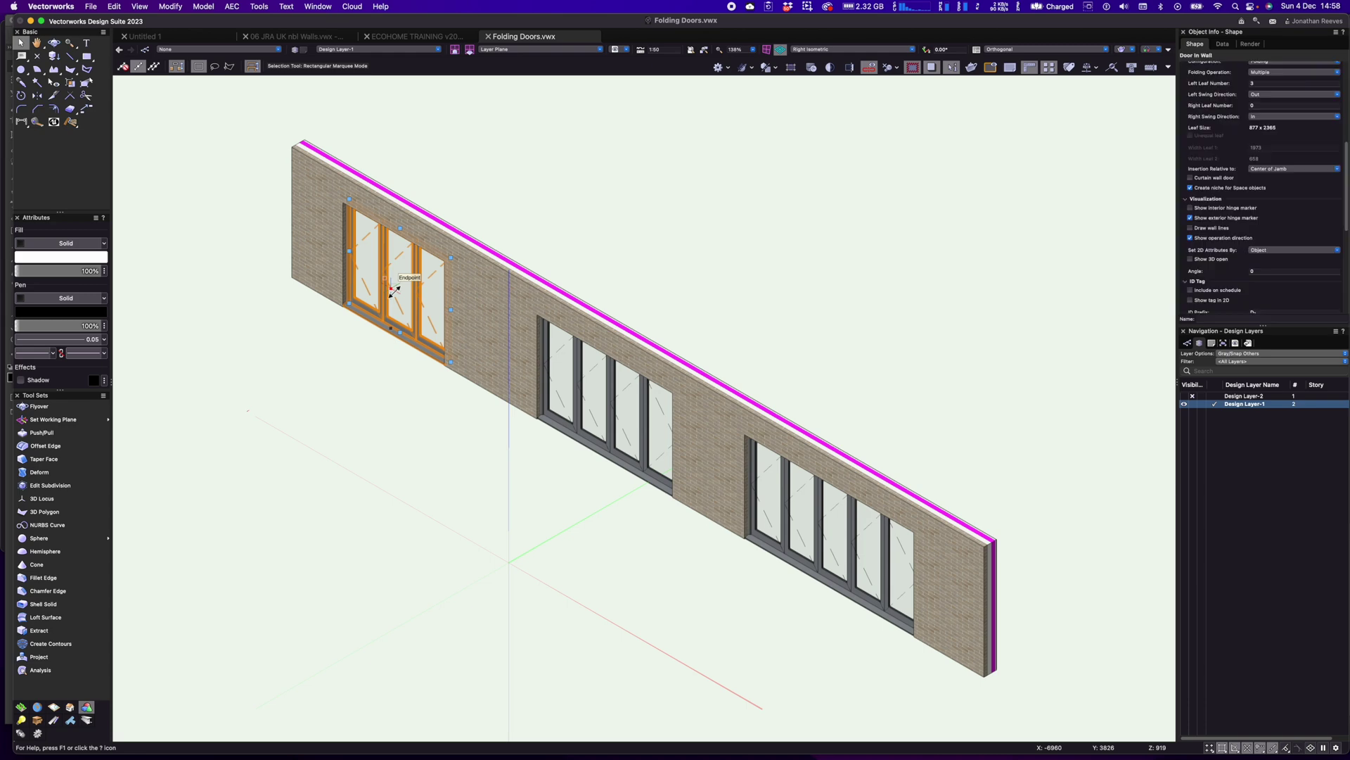
{"action": "left_click", "coordinate": [606, 399]}
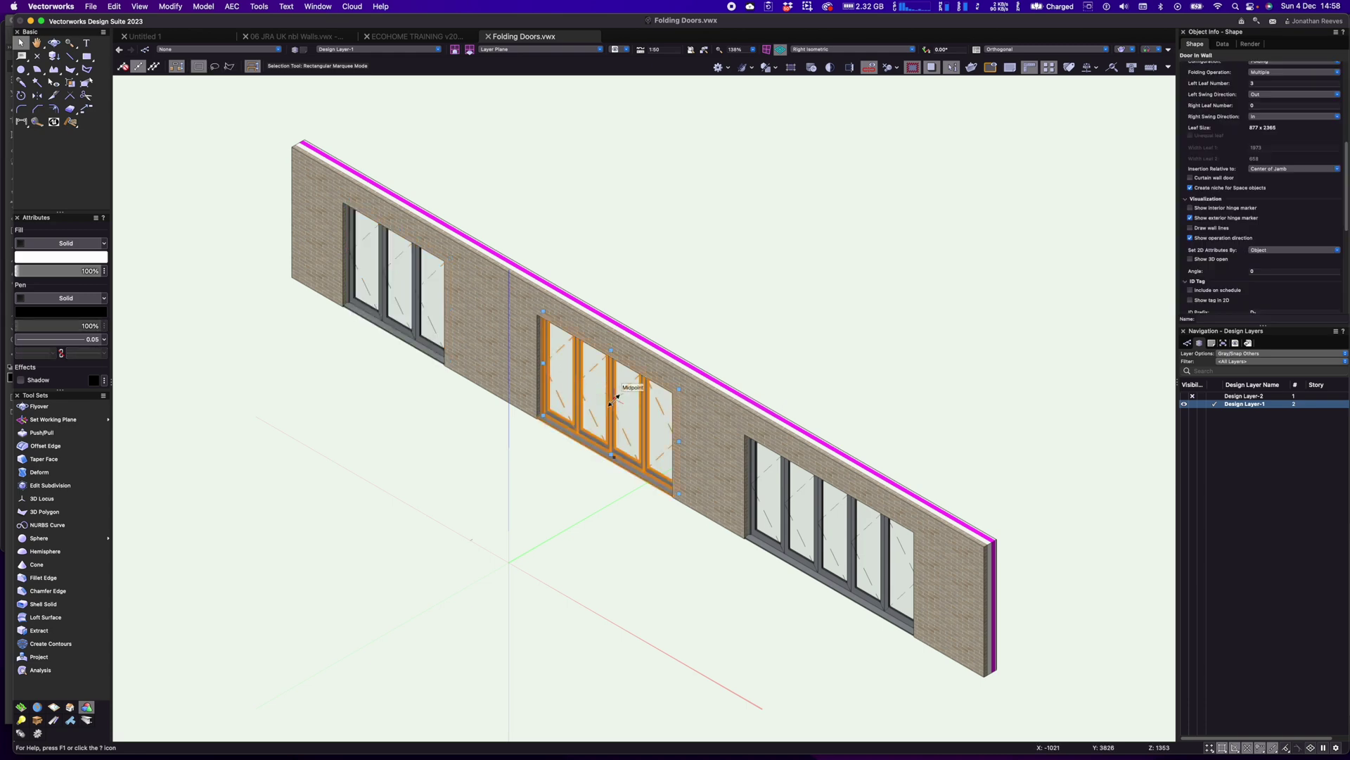
{"action": "left_click", "coordinate": [828, 529]}
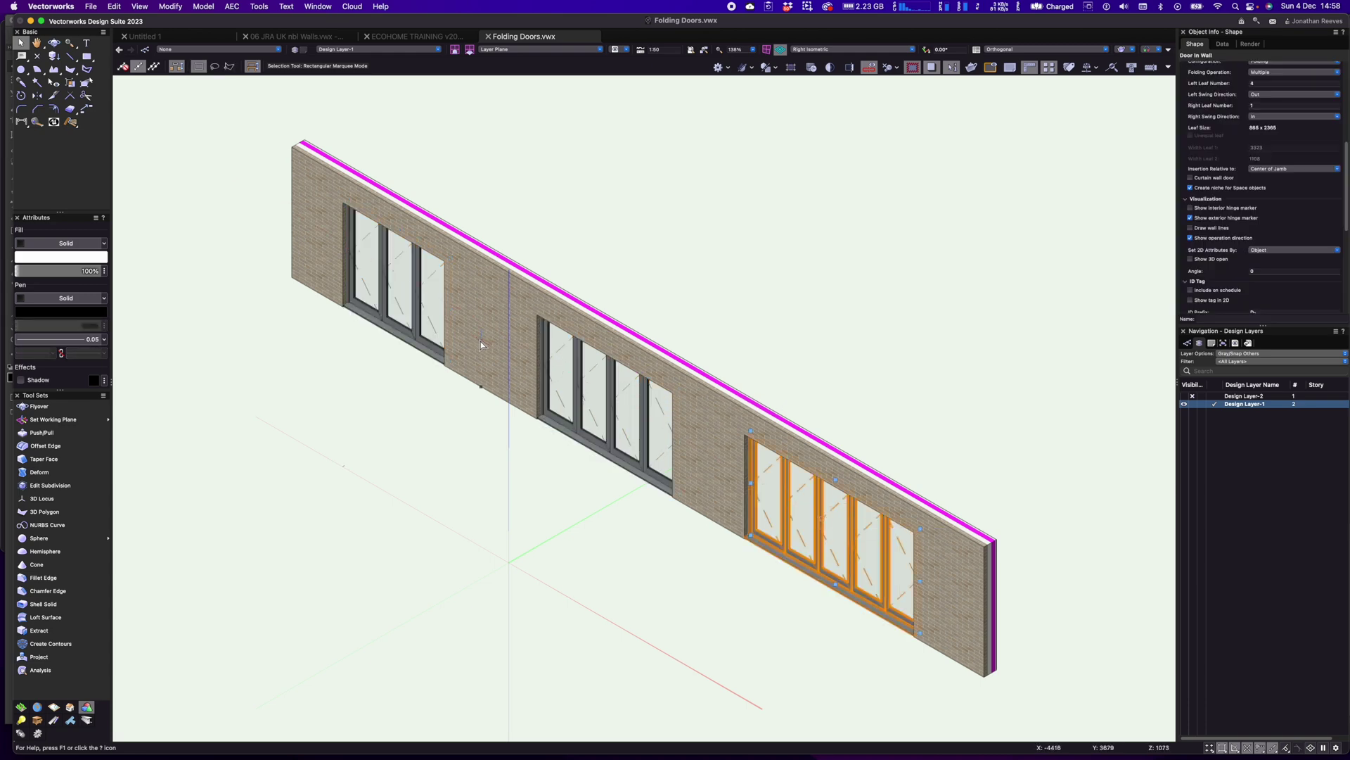
{"action": "left_click", "coordinate": [414, 307]}
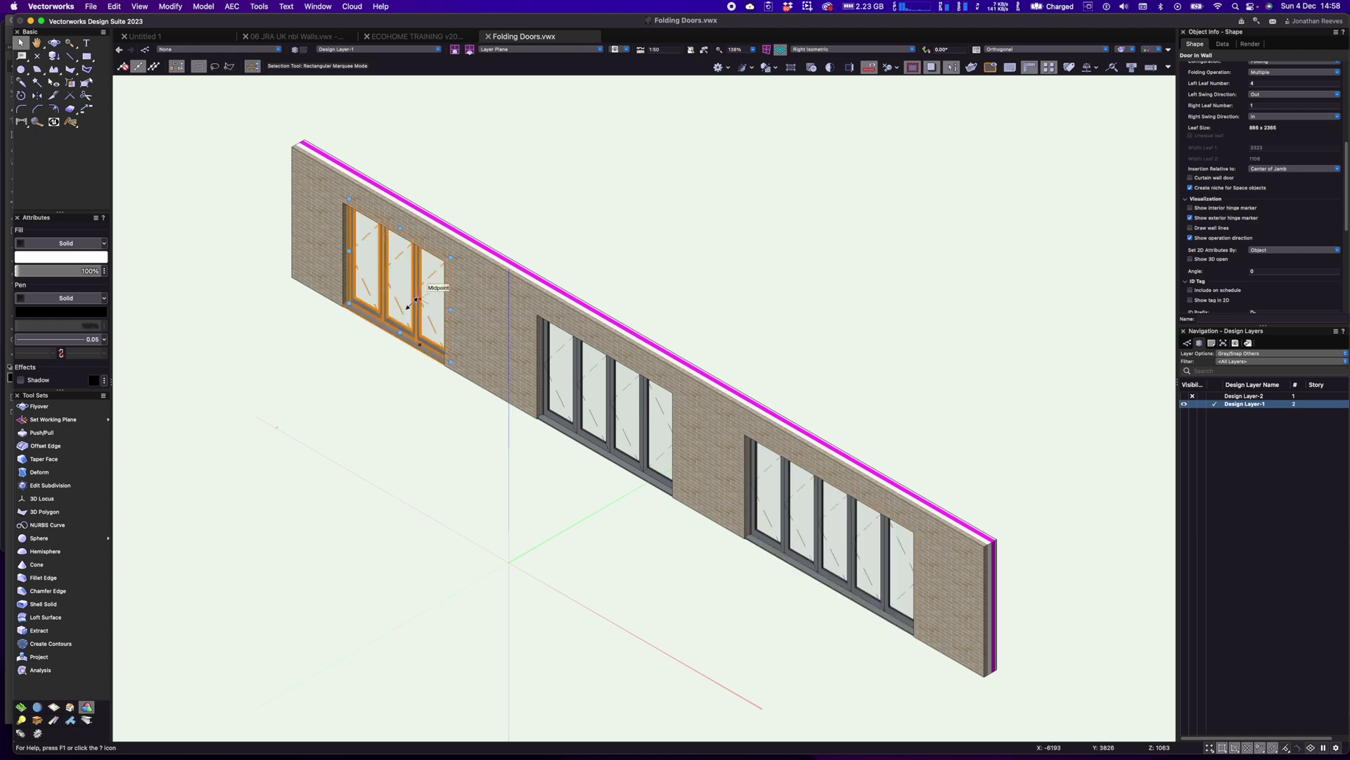
{"action": "left_click", "coordinate": [594, 391], "text": "shift"}
{"action": "left_click", "coordinate": [807, 484], "text": "shift"}
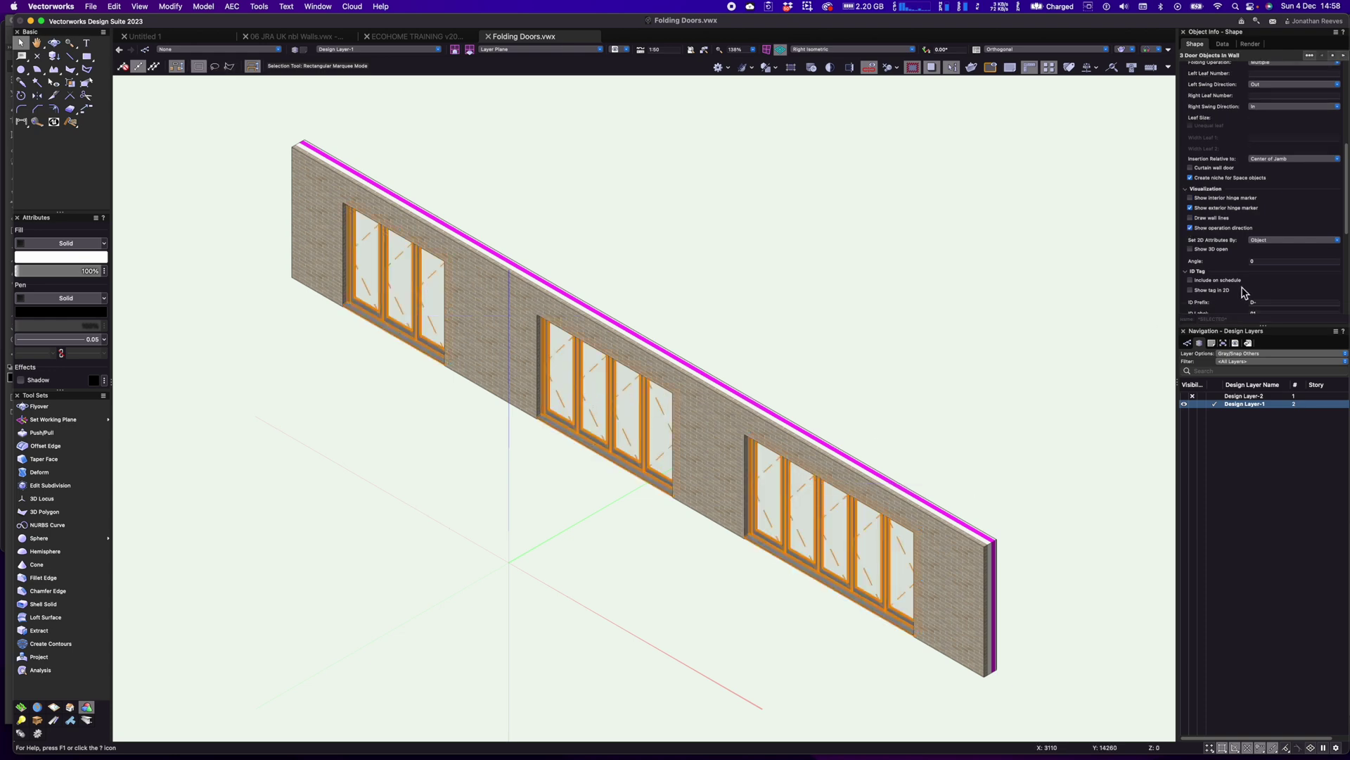
- Show the three doors open in 3D, trying angles 80 and 45 before settling on 90°
{"action": "left_click", "coordinate": [1261, 263]}
{"action": "key", "text": "Return"}
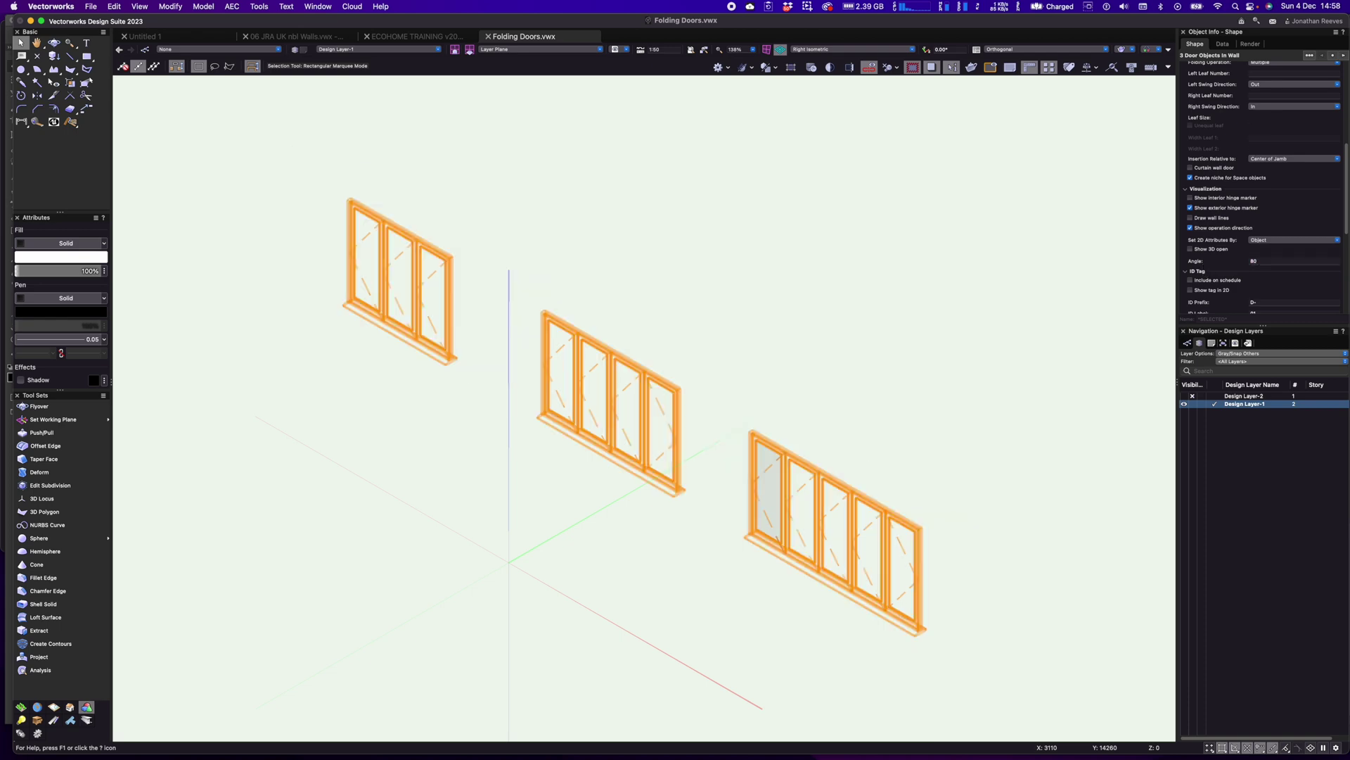
{"action": "left_click", "coordinate": [1191, 249]}
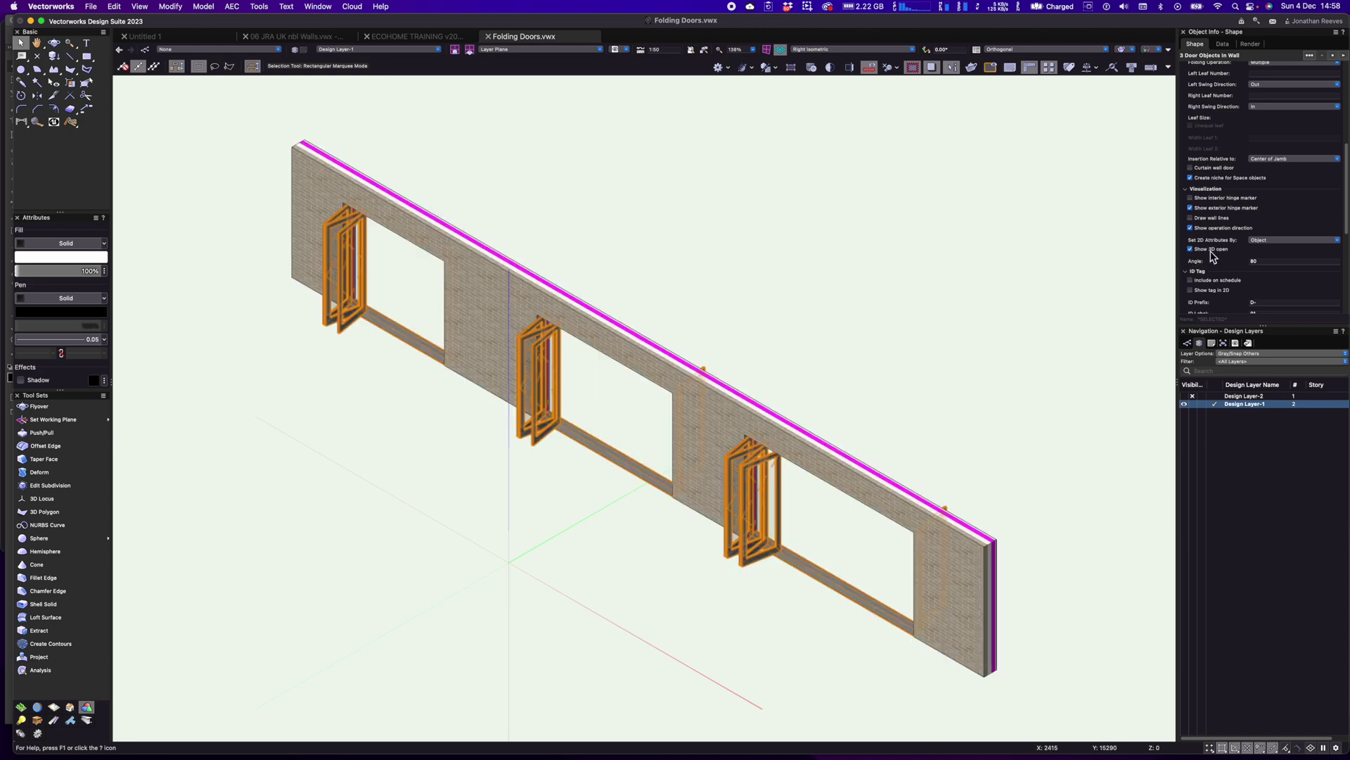
{"action": "left_click", "coordinate": [1283, 262]}
{"action": "key", "text": "Return"}
{"action": "left_click", "coordinate": [1256, 261]}
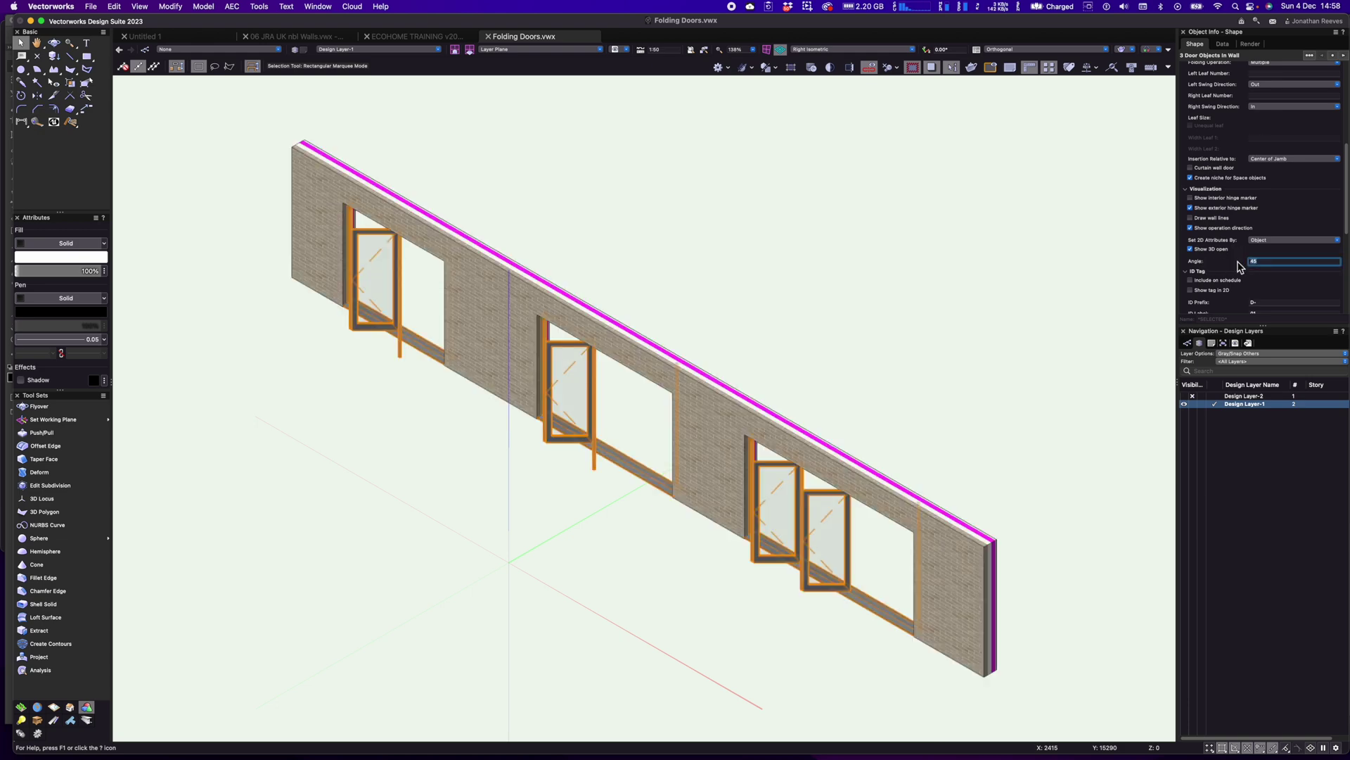
{"action": "key", "text": "Return"}
{"action": "left_click", "coordinate": [850, 310]}
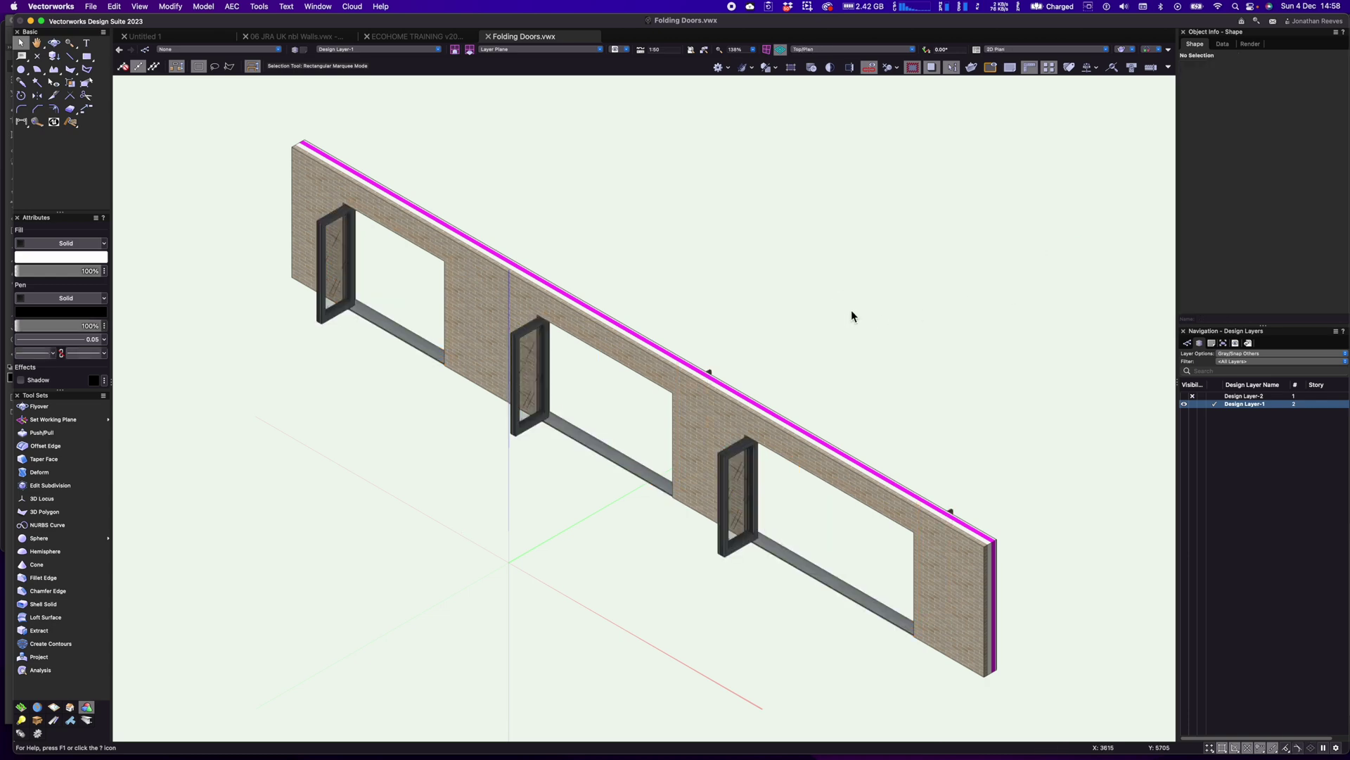
- Select all three folding doors in Top/Plan and turn off Show 3D open
{"action": "key", "text": "super+5"}
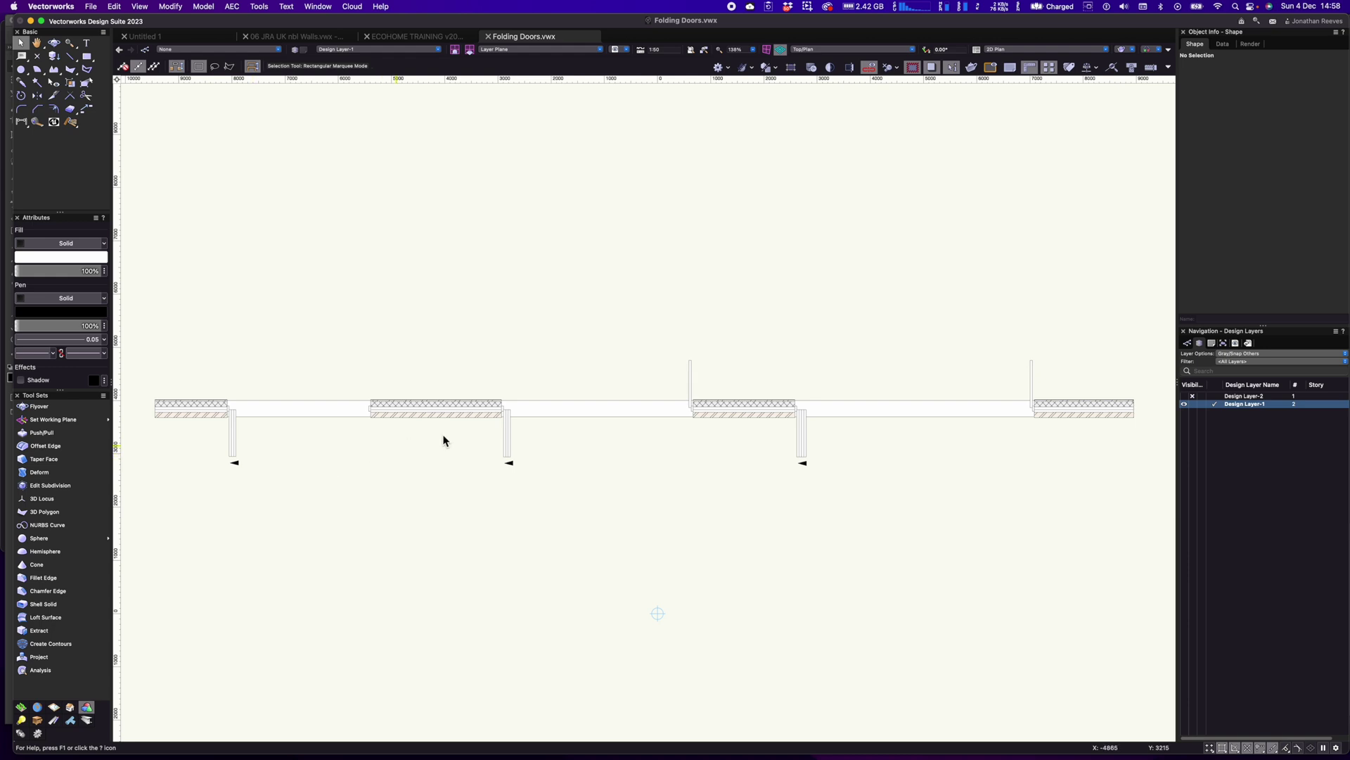
{"action": "left_click", "coordinate": [808, 427]}
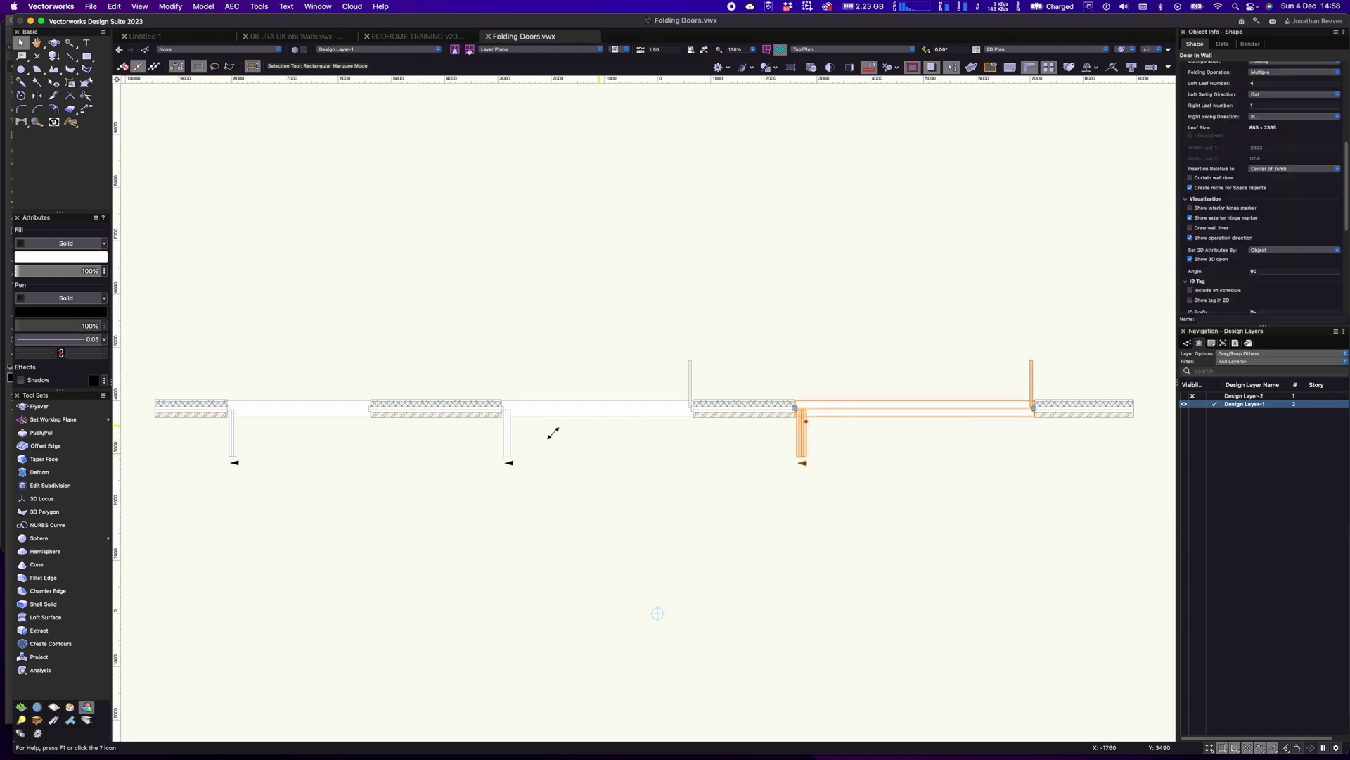
{"action": "left_click", "coordinate": [509, 426], "text": "shift"}
{"action": "left_click", "coordinate": [327, 421], "text": "shift"}
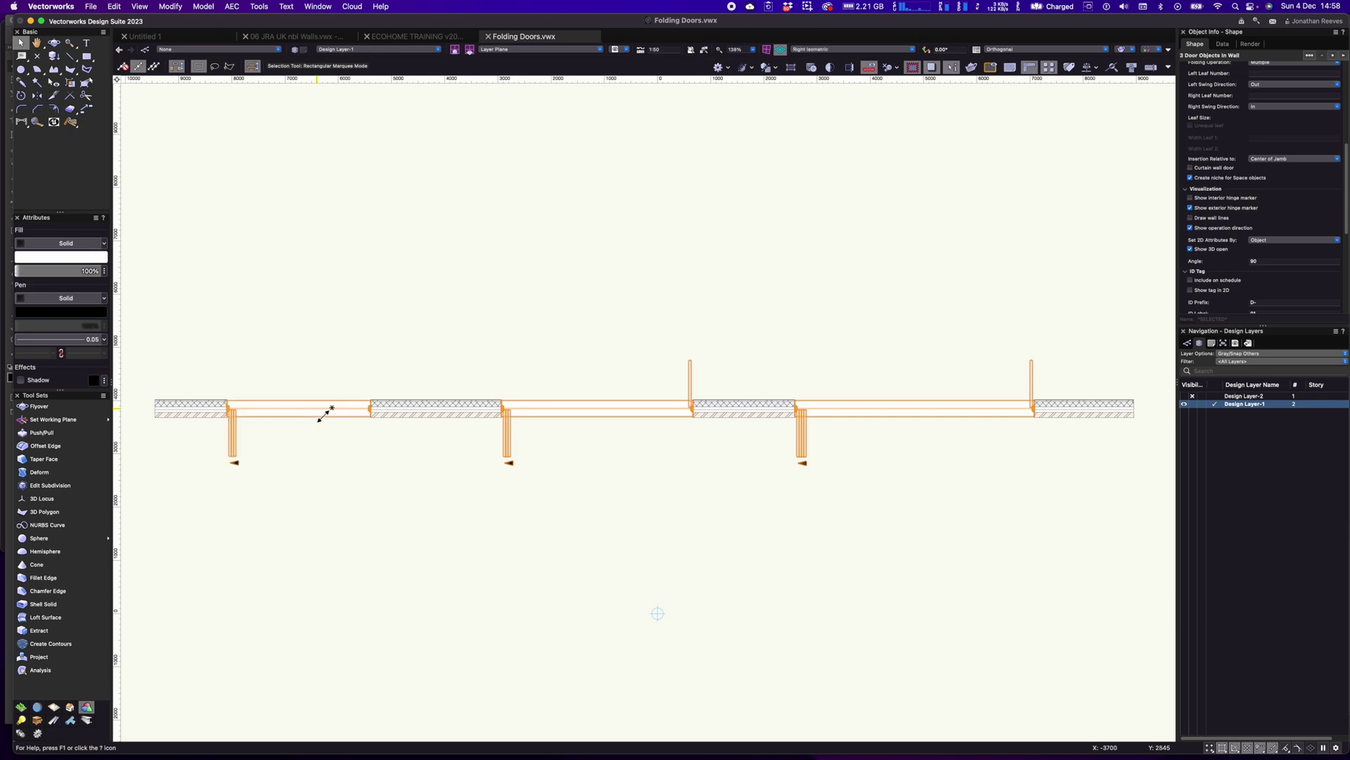
{"action": "key", "text": "KP_3"}
{"action": "left_click", "coordinate": [1191, 249]}
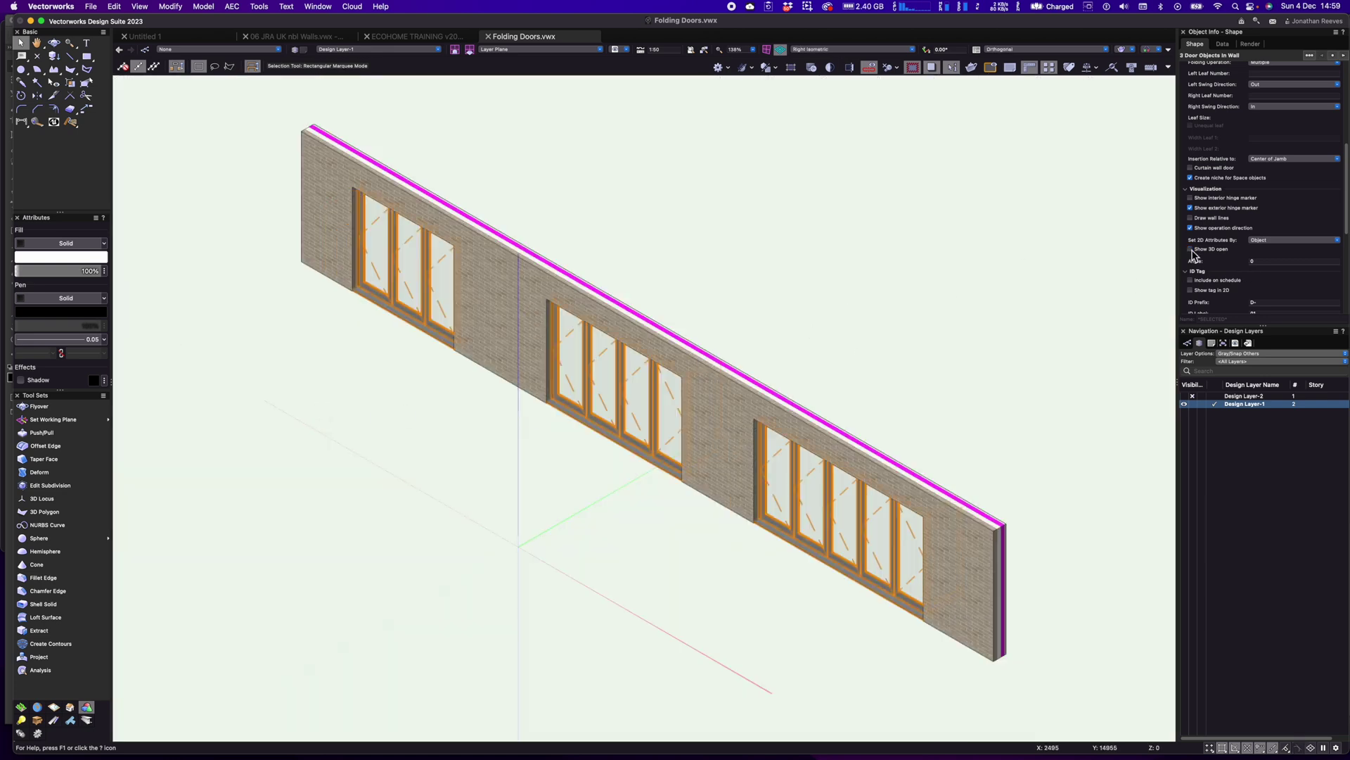
{"action": "key", "text": "KP_0"}
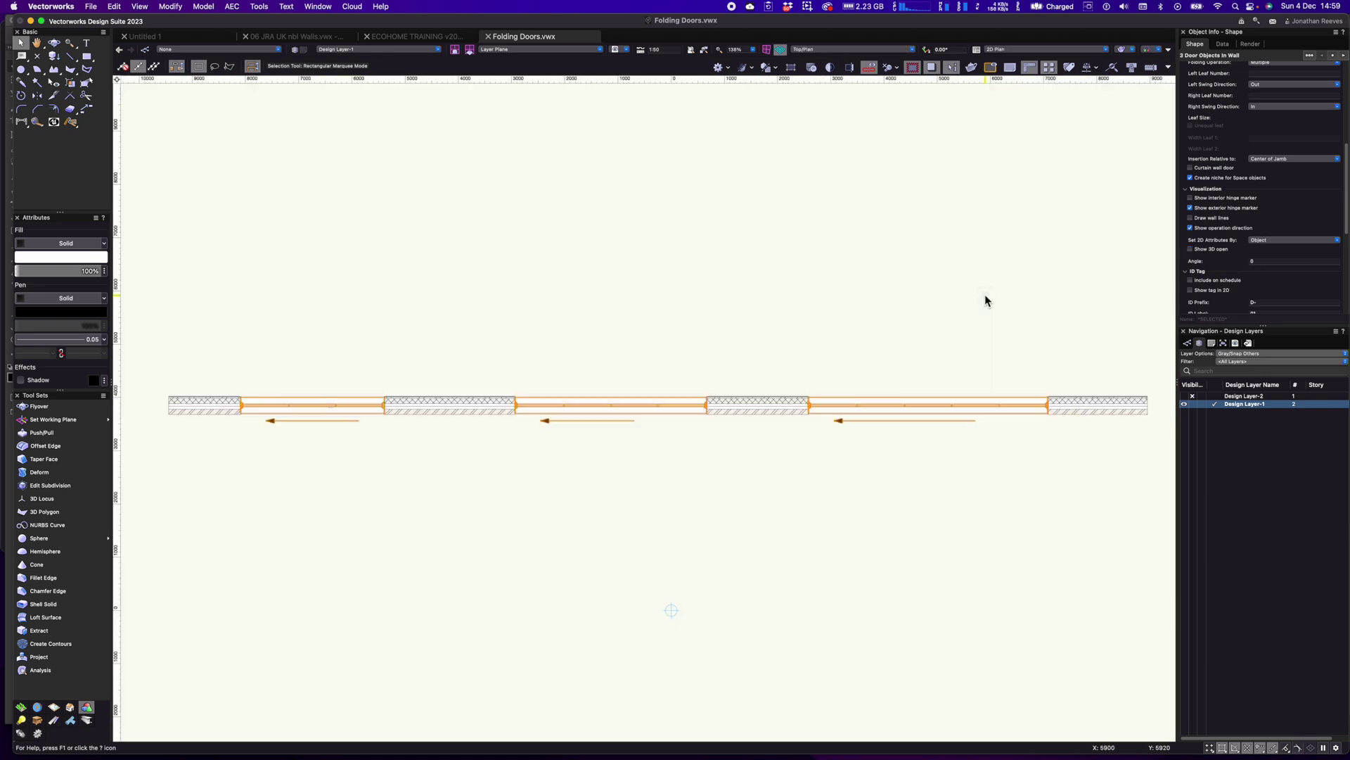
- Set the doors' opening angle to 45°, deselect them, and view in Right Isometric
{"action": "left_click", "coordinate": [1215, 265]}
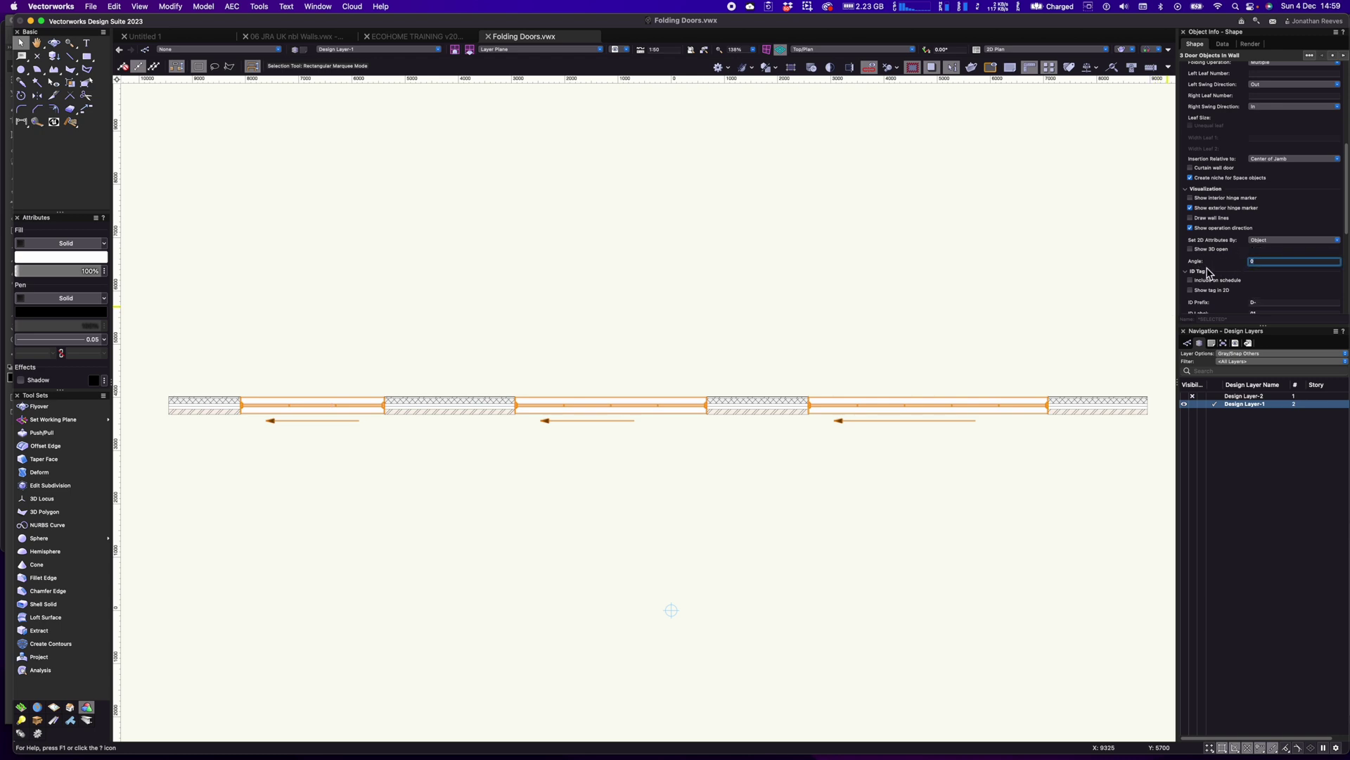
{"action": "key", "text": "Return"}
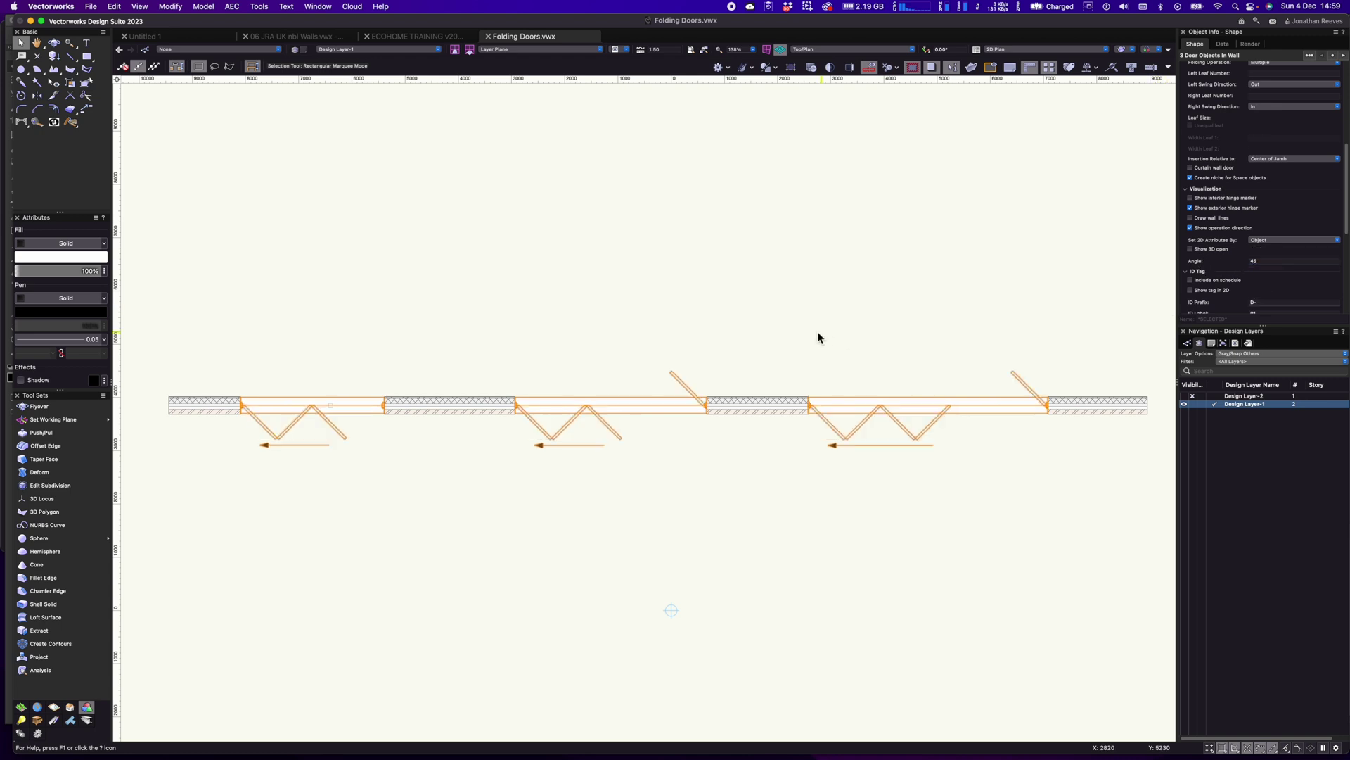
{"action": "left_click", "coordinate": [481, 394]}
{"action": "key", "text": "KP_3"}
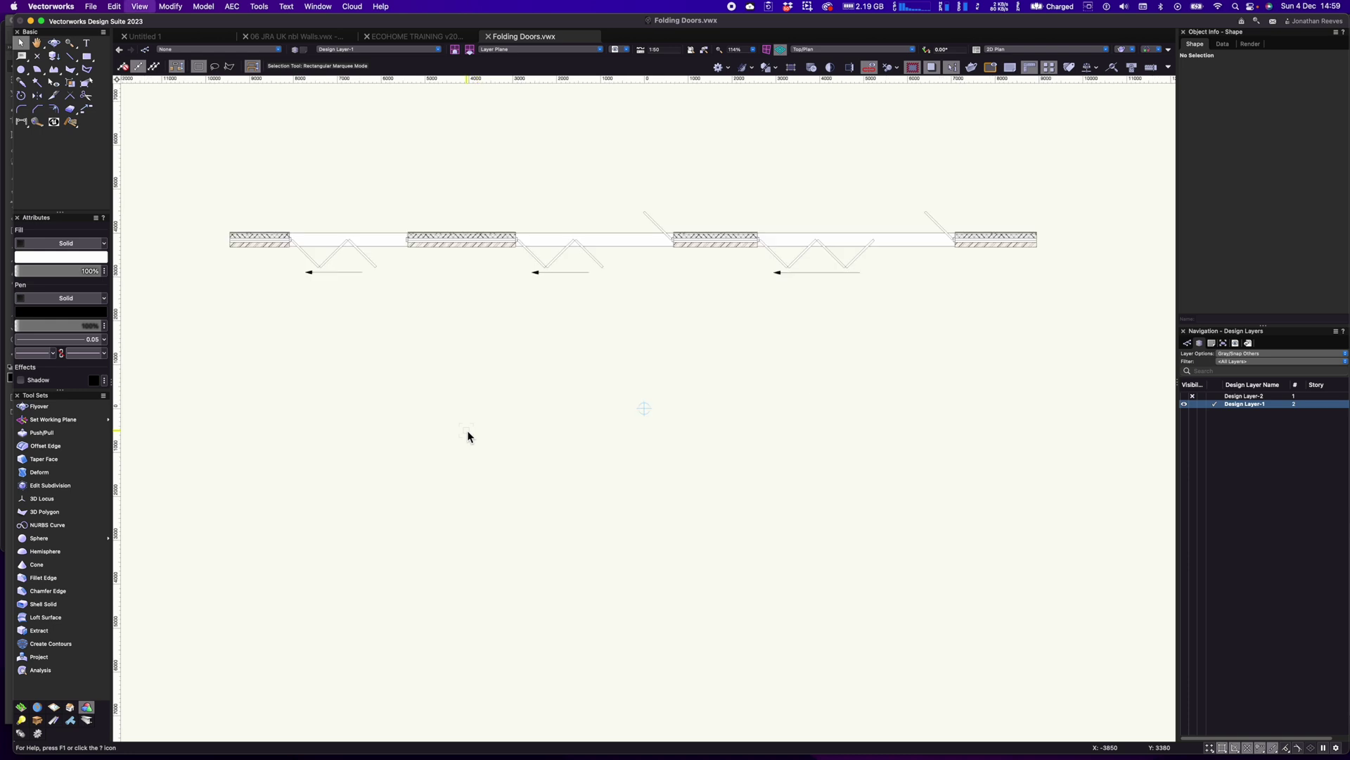
- Draw a plain brick wall parallel in front of the folding-door wall, answering No to the class option
{"action": "scroll", "coordinate": [540, 360], "scroll_direction": "down", "scroll_amount": 3}
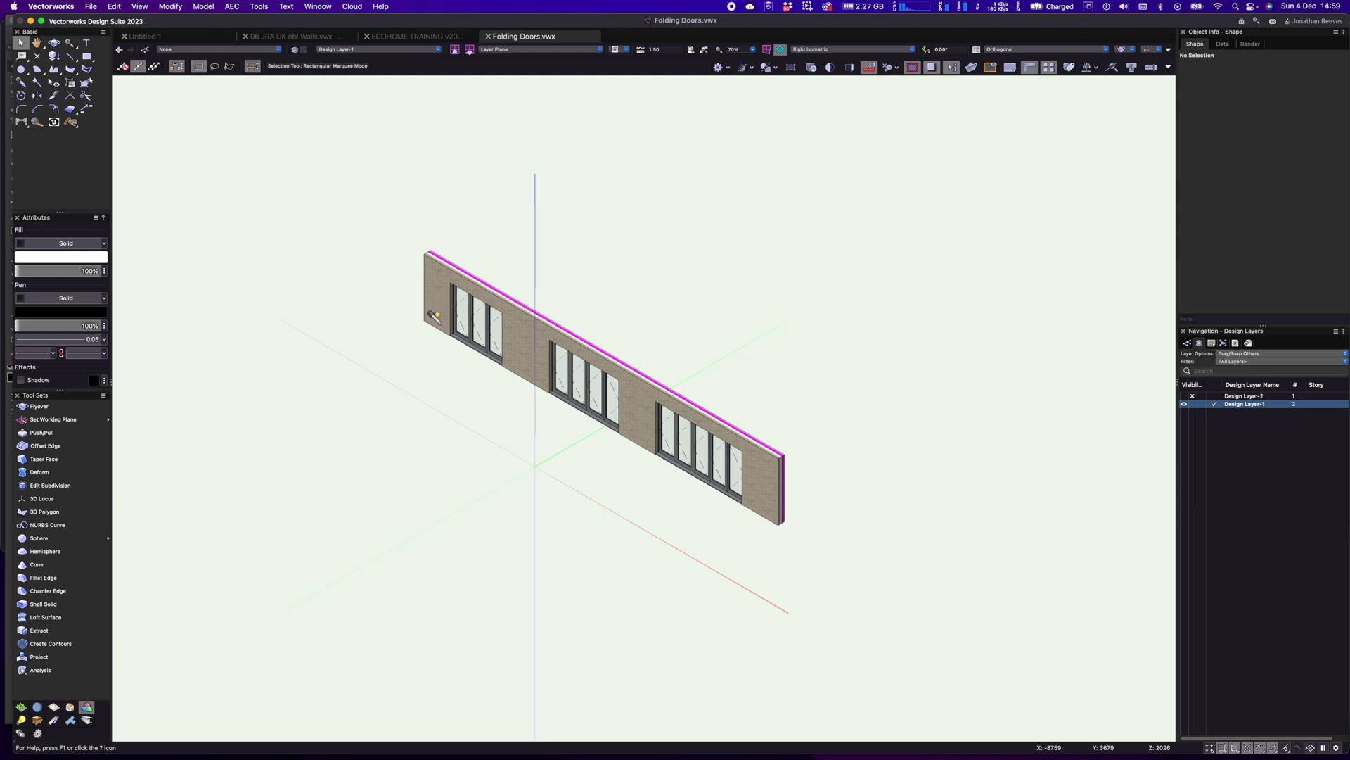
{"action": "left_click", "coordinate": [436, 316]}
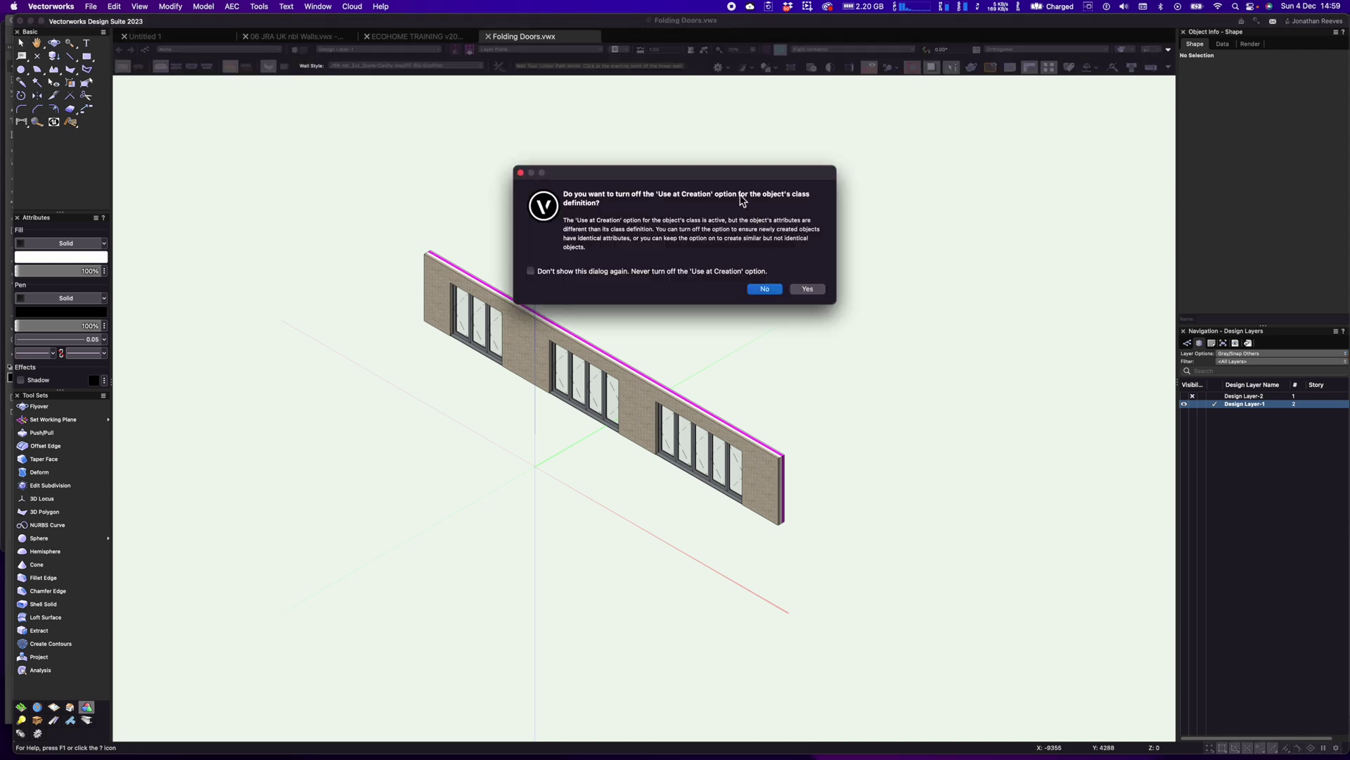
{"action": "left_click", "coordinate": [765, 289]}
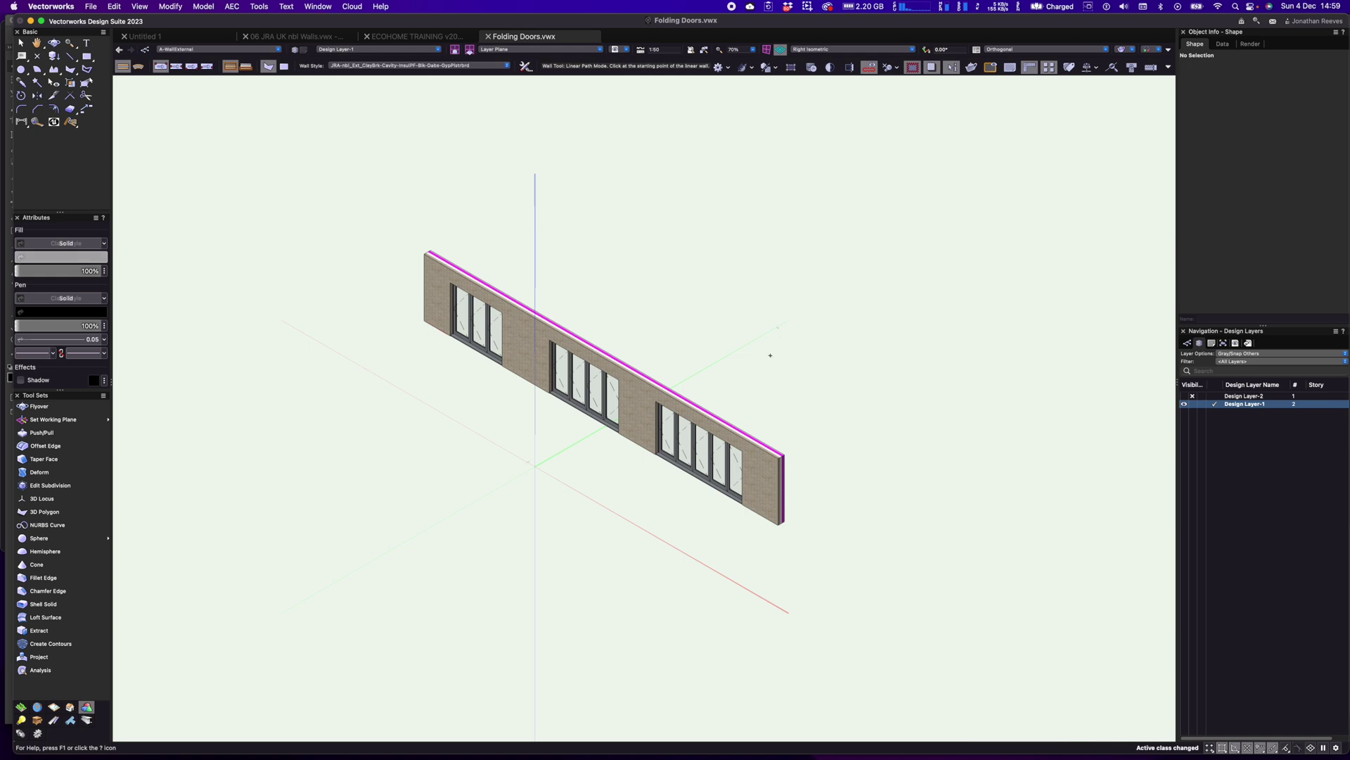
{"action": "left_click", "coordinate": [718, 569]}
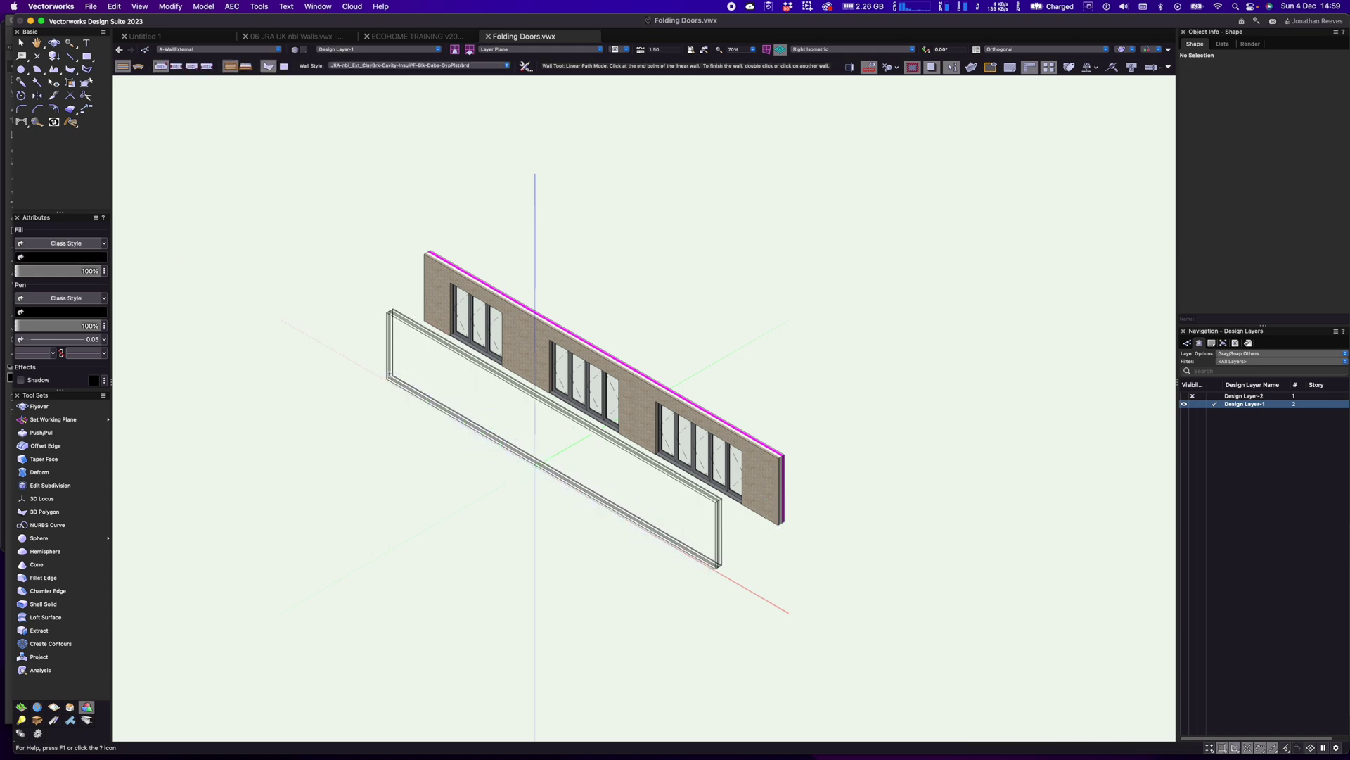
{"action": "left_click", "coordinate": [389, 375]}
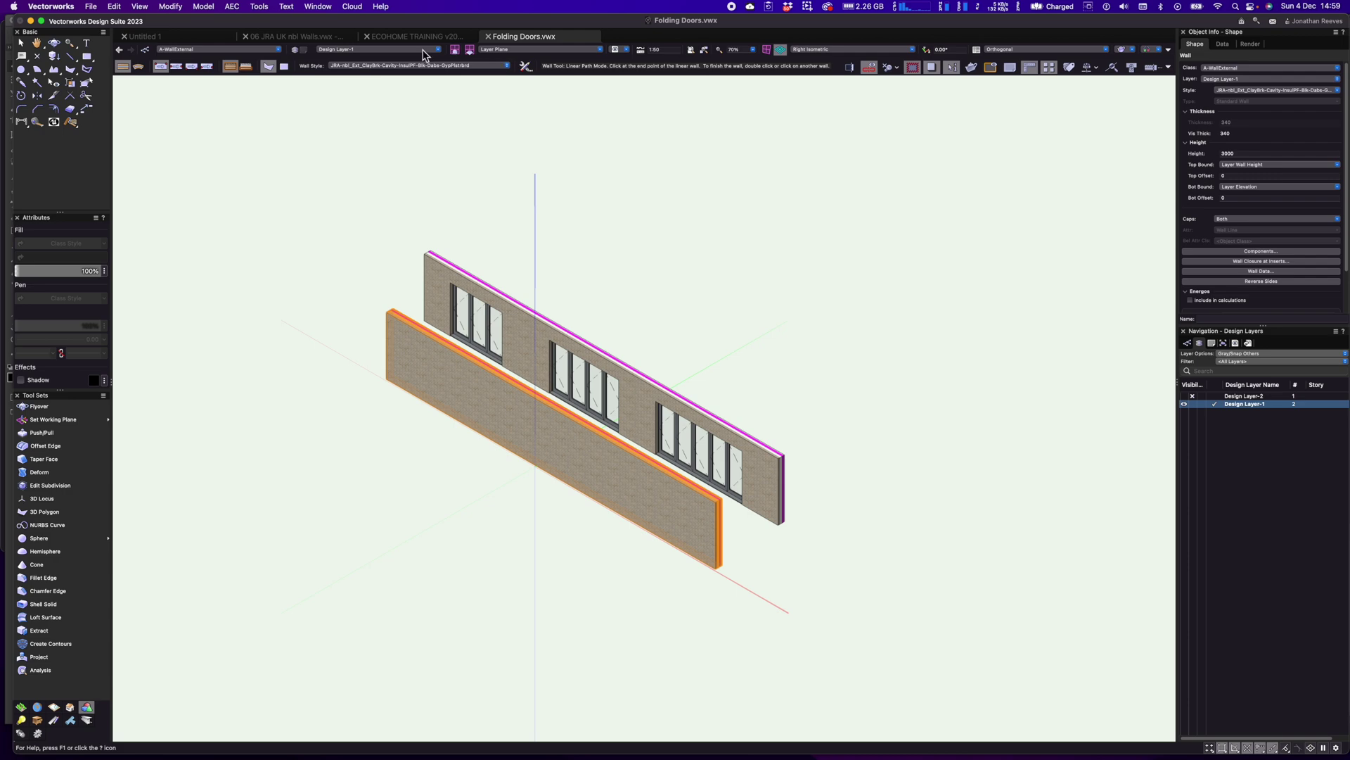
{"action": "left_click", "coordinate": [298, 39]}
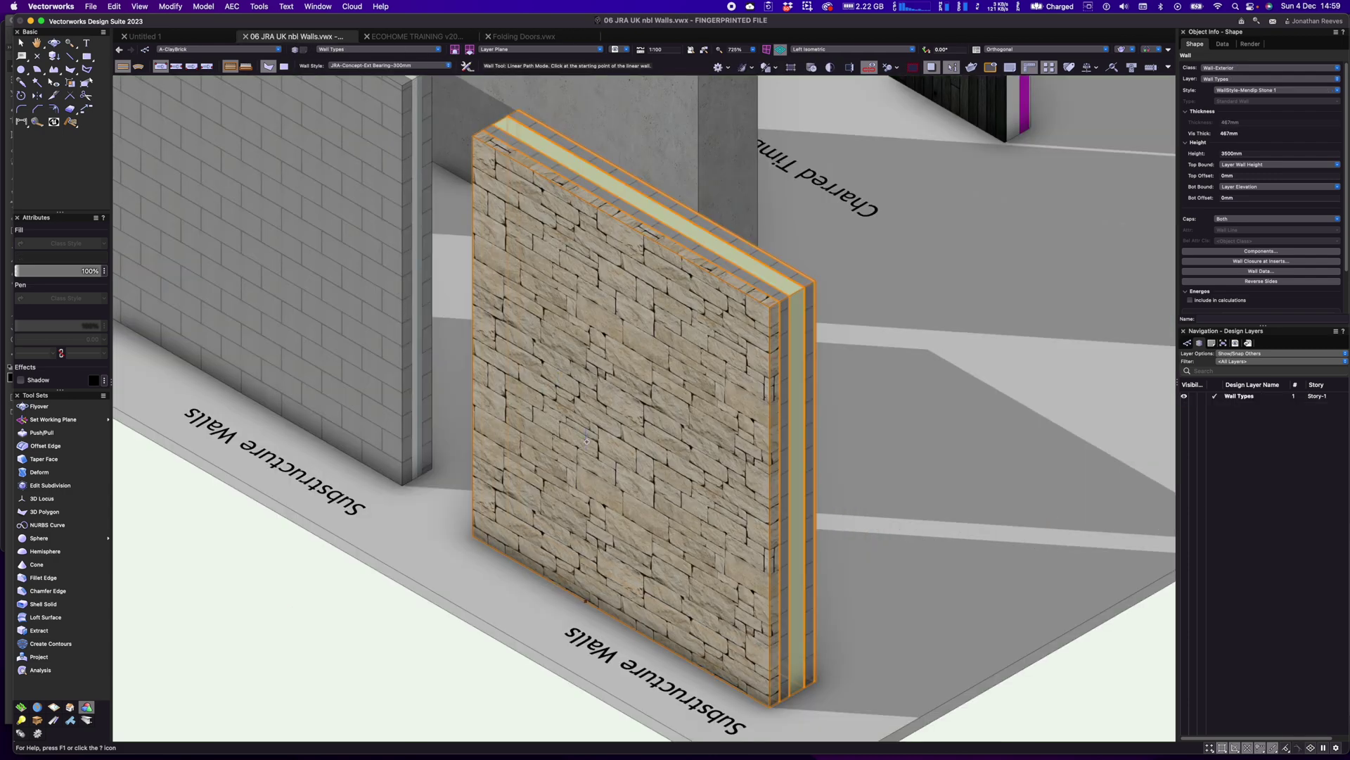
- Orbit and pan around the sample walls in the 06 JRA UK nbl Walls file in Left Isometric
{"action": "scroll", "coordinate": [587, 441], "scroll_direction": "down", "scroll_amount": 5}
{"action": "middle_click_drag", "start_coordinate": [689, 421], "coordinate": [699, 382], "text": "shift"}
{"action": "scroll", "coordinate": [669, 416], "scroll_direction": "down", "scroll_amount": 3}
{"action": "scroll", "coordinate": [700, 382], "scroll_direction": "down", "scroll_amount": 5}
{"action": "middle_click_drag", "start_coordinate": [739, 284], "coordinate": [802, 437]}
{"action": "scroll", "coordinate": [799, 436], "scroll_direction": "up", "scroll_amount": 5}
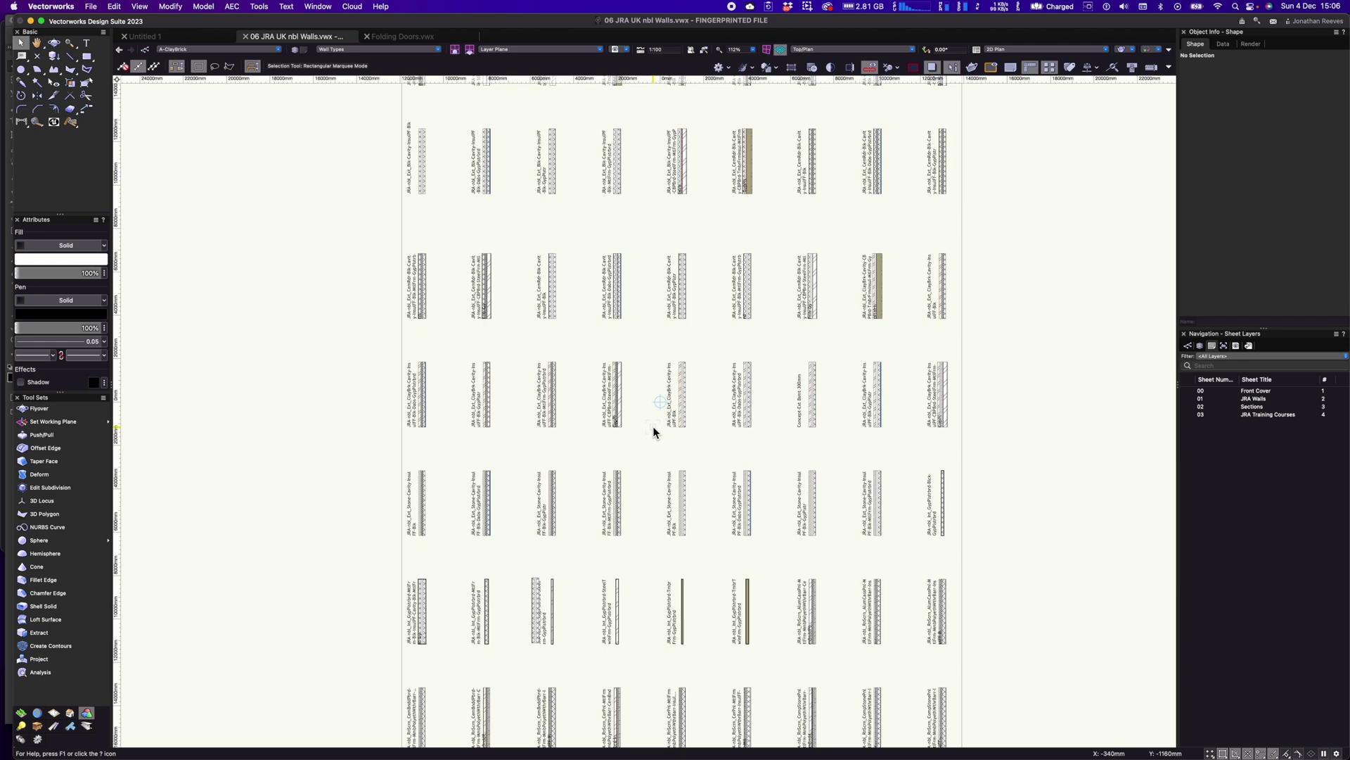
{"action": "scroll", "coordinate": [651, 416], "scroll_direction": "up", "scroll_amount": 5}
{"action": "key", "text": "1"}
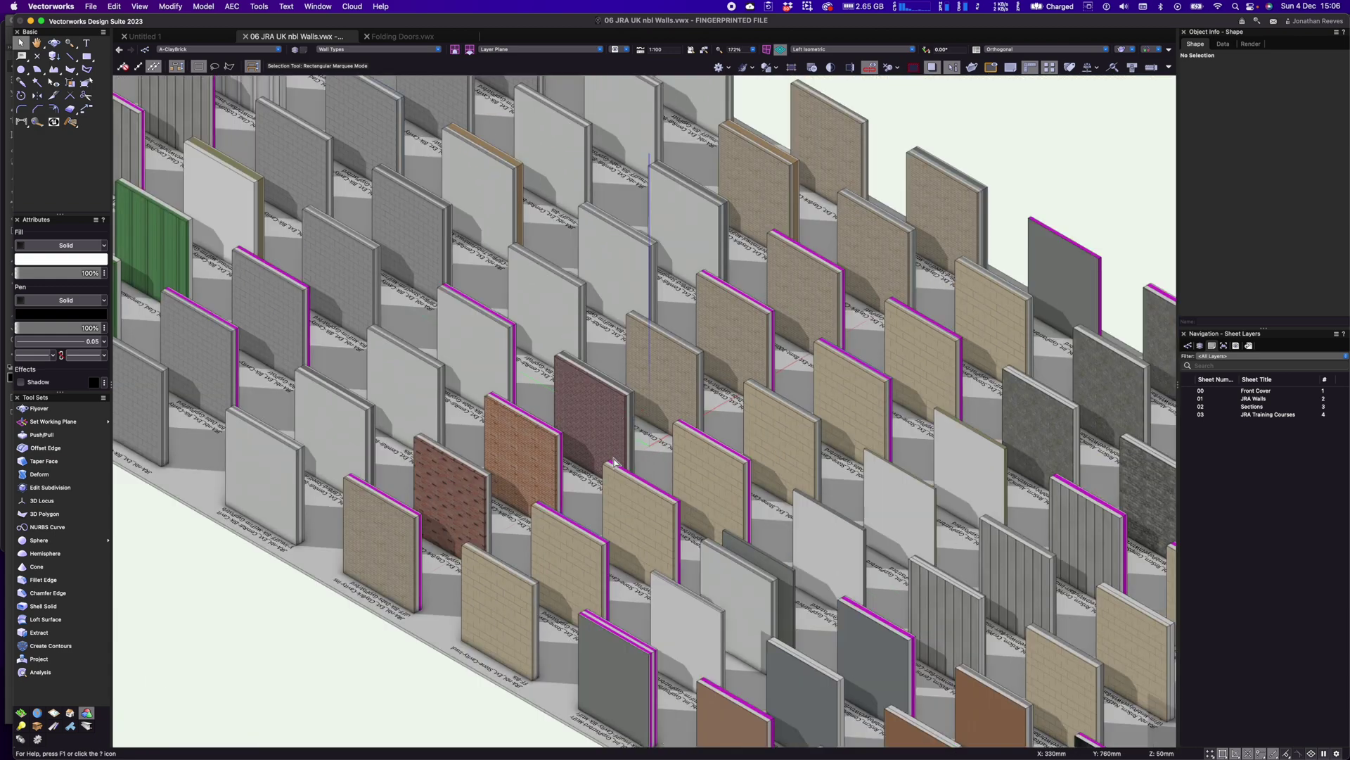
{"action": "key", "text": "h"}
{"action": "left_click_drag", "start_coordinate": [597, 504], "coordinate": [636, 408]}
{"action": "key", "text": "x"}
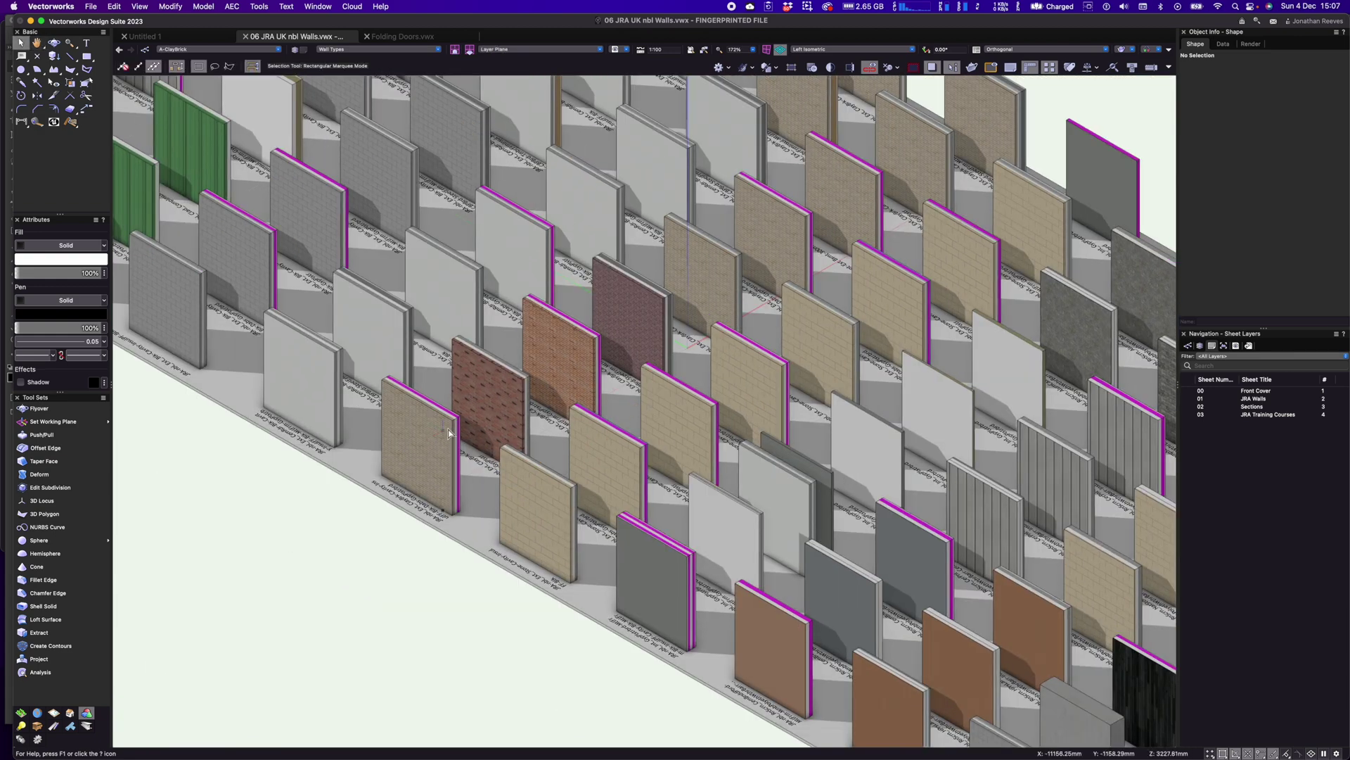
- Select six sample walls, including the black wall and the front stone wall
{"action": "left_click", "coordinate": [420, 443]}
{"action": "left_click", "coordinate": [490, 398], "text": "shift"}
{"action": "left_click", "coordinate": [562, 355], "text": "shift"}
{"action": "left_click", "coordinate": [630, 322], "text": "shift"}
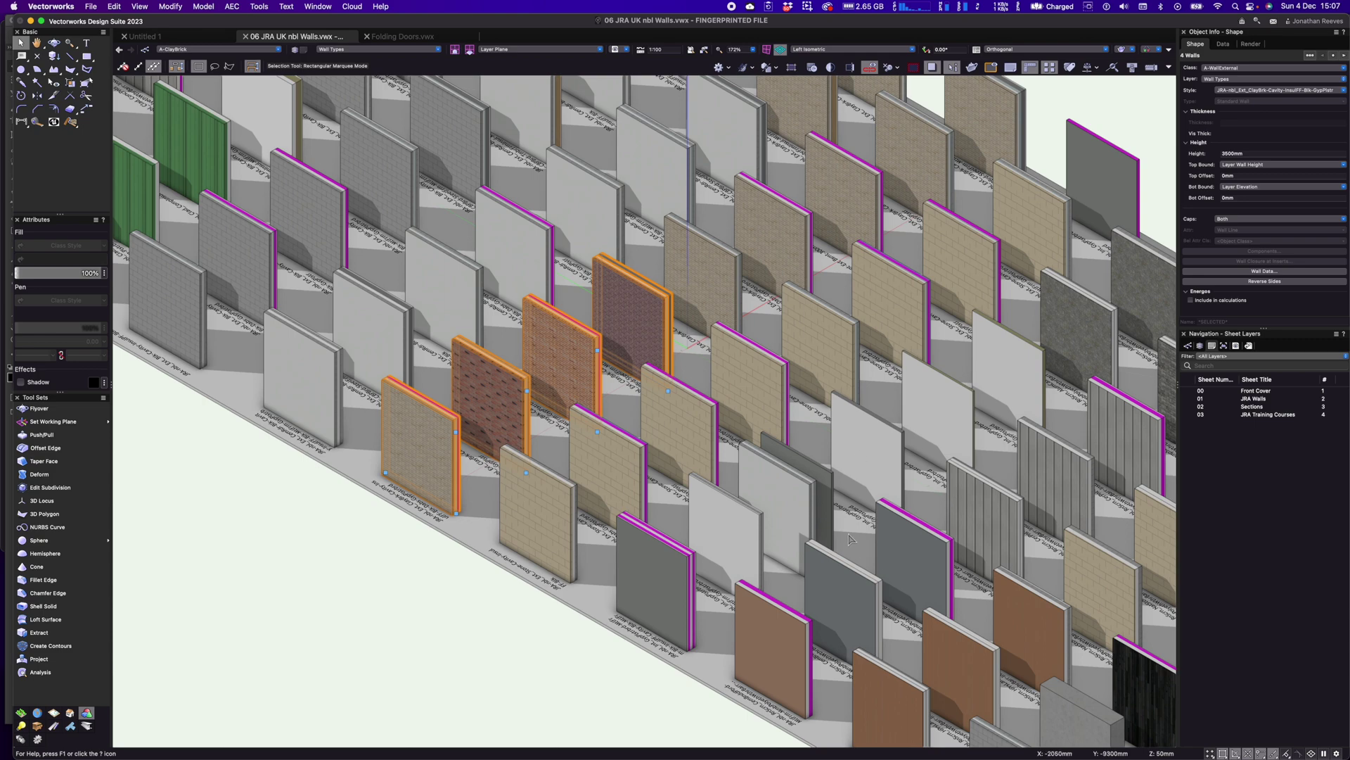
{"action": "scroll", "coordinate": [996, 559], "scroll_direction": "right", "scroll_amount": 10}
{"action": "scroll", "coordinate": [995, 559], "scroll_direction": "down", "scroll_amount": 5}
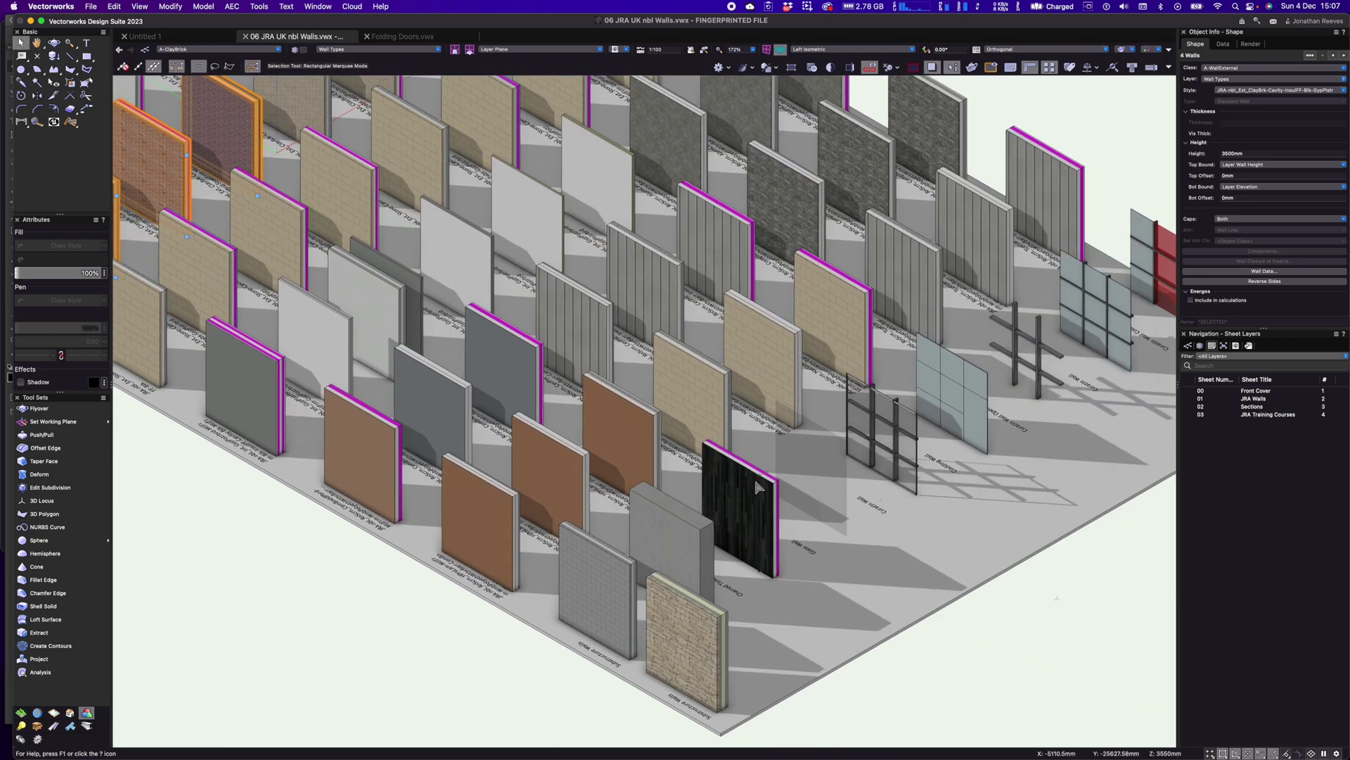
{"action": "left_click", "coordinate": [725, 520], "text": "shift"}
{"action": "left_click", "coordinate": [692, 633], "text": "shift"}
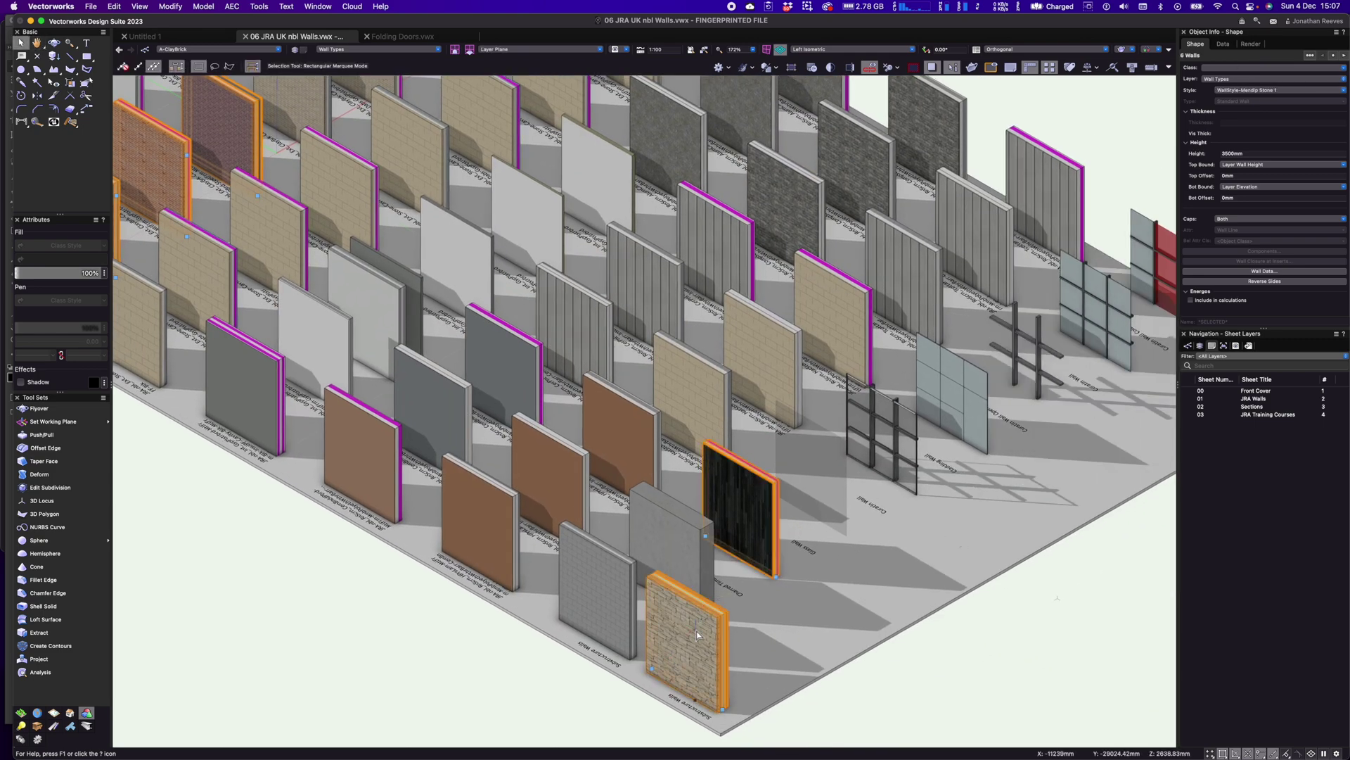
- Paste the six copied sample walls into Folding Doors.vwx in Top/Plan view
{"action": "left_click", "coordinate": [399, 37]}
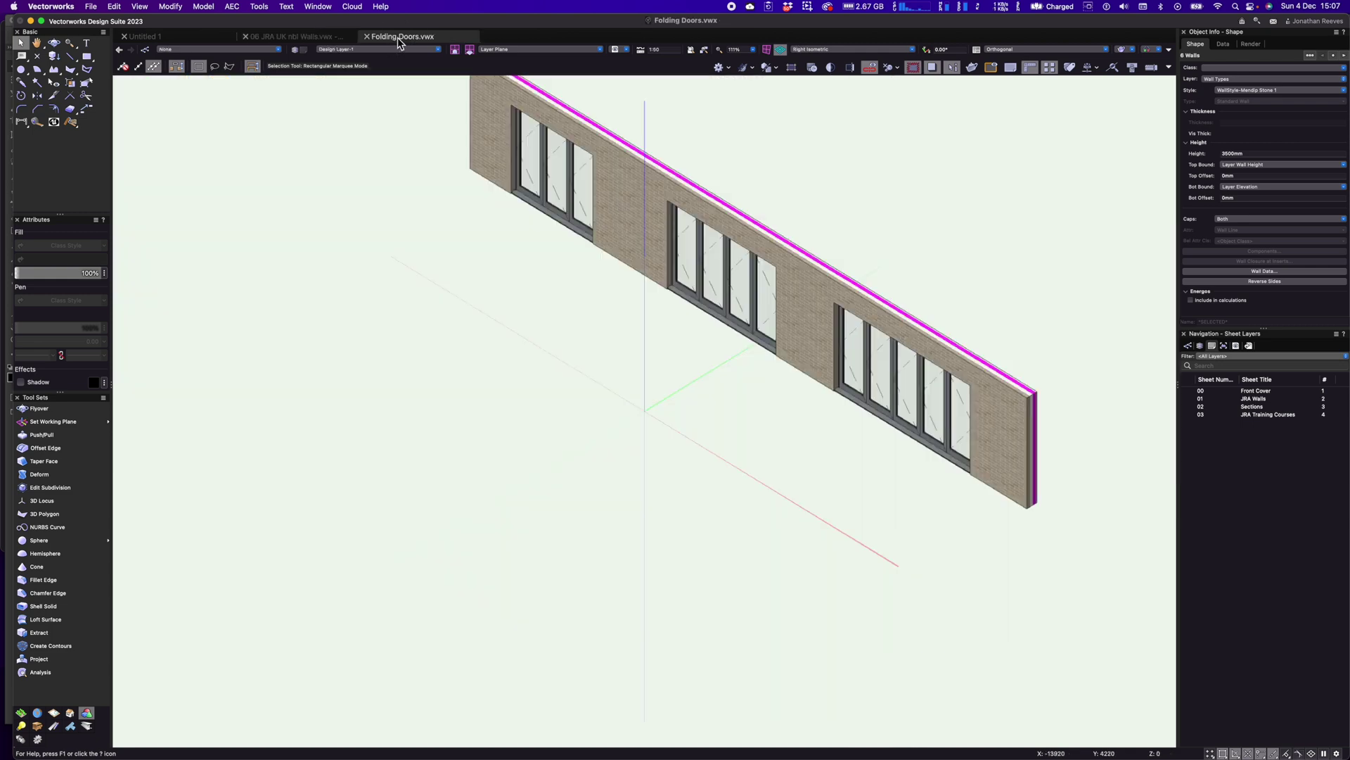
{"action": "scroll", "coordinate": [704, 443], "scroll_direction": "down", "scroll_amount": 1}
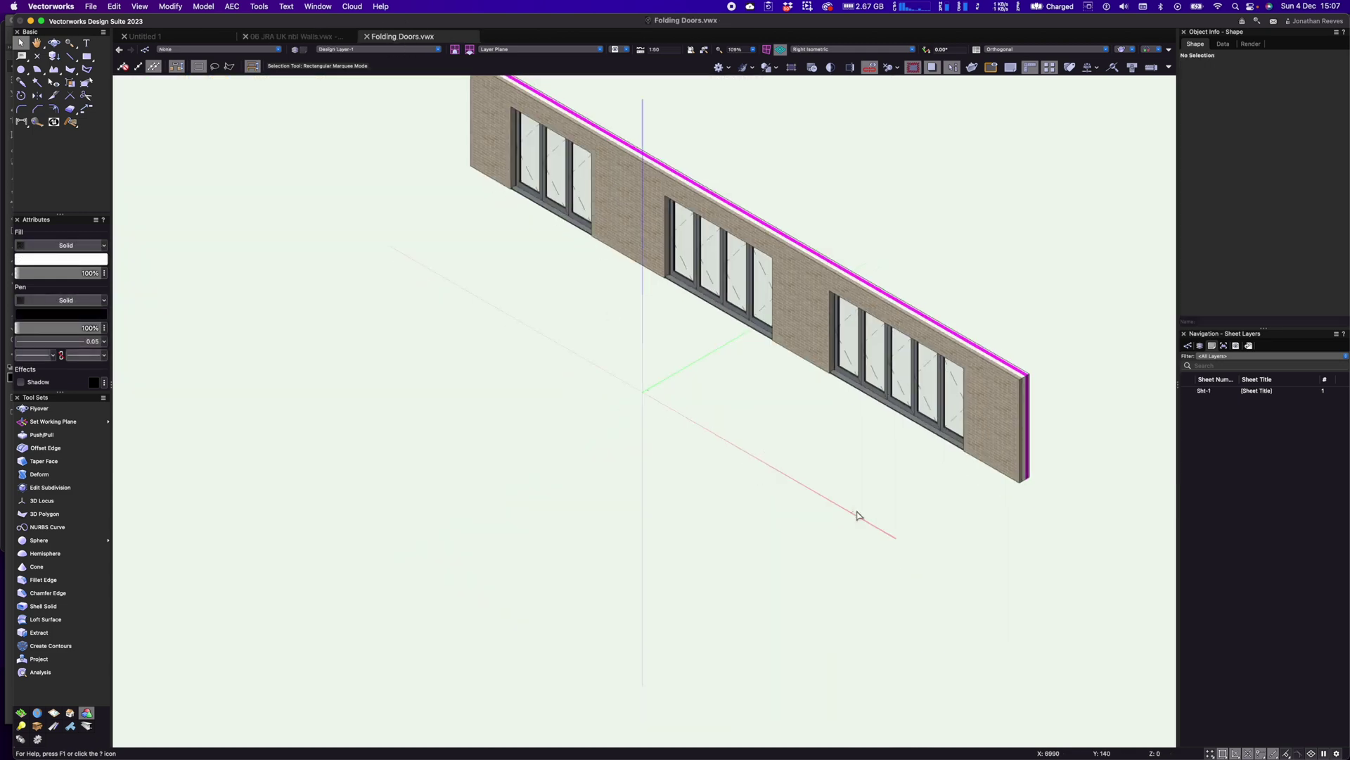
{"action": "key", "text": "super+5"}
{"action": "scroll", "coordinate": [935, 553], "scroll_direction": "down", "scroll_amount": 3}
{"action": "middle_click_drag", "start_coordinate": [893, 537], "coordinate": [588, 383]}
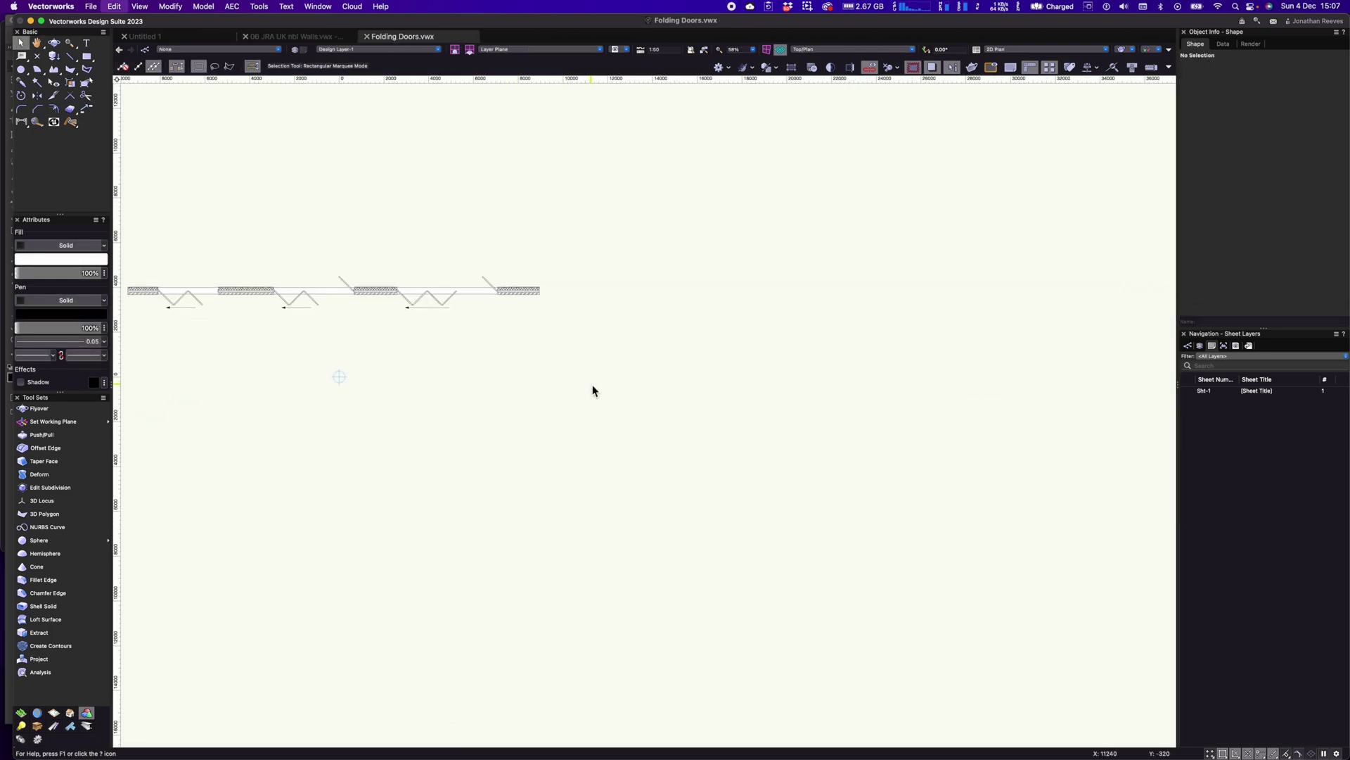
{"action": "key", "text": "super+a"}
{"action": "scroll", "coordinate": [598, 387], "scroll_direction": "down", "scroll_amount": 1}
- Bottom-align the pasted walls and distribute them with even spacing
{"action": "left_click_drag", "start_coordinate": [653, 577], "coordinate": [722, 577]}
{"action": "key", "text": "super+="}
{"action": "left_click", "coordinate": [706, 173]}
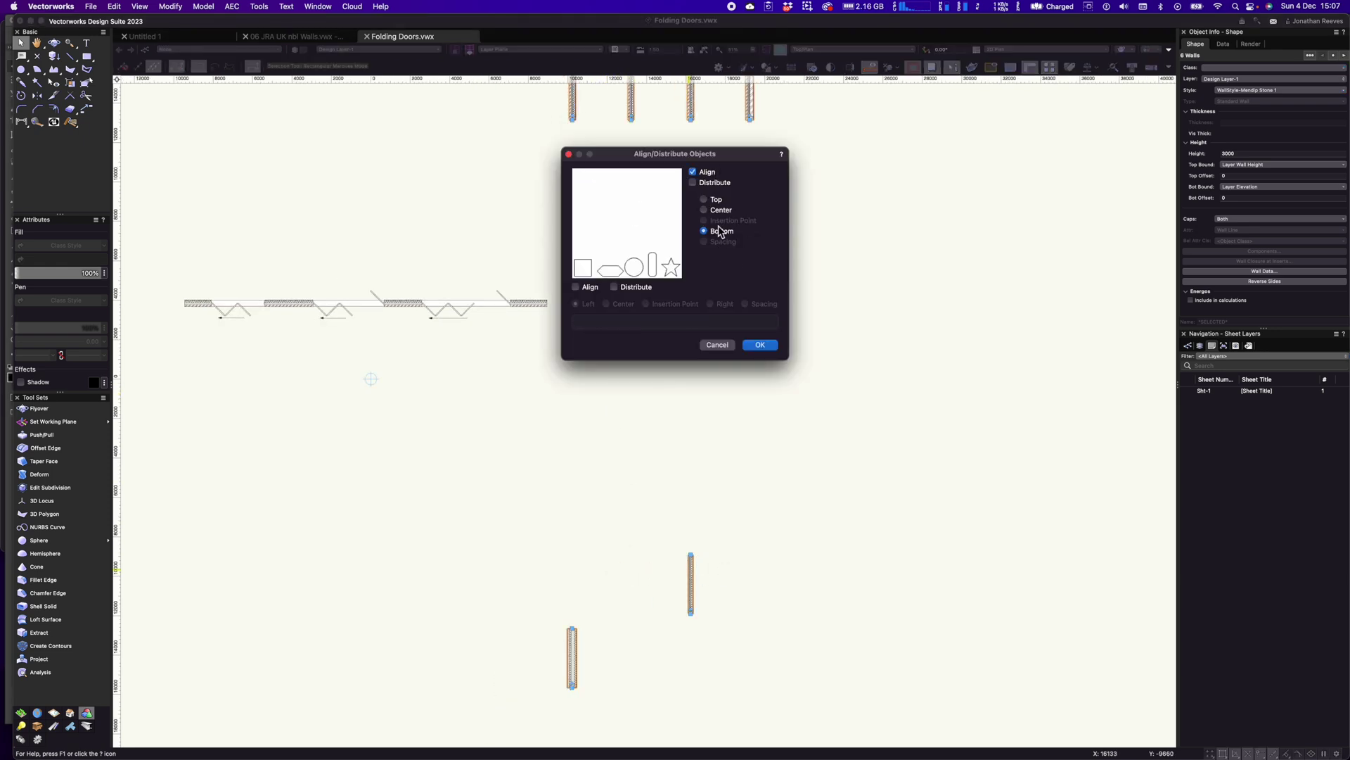
{"action": "left_click", "coordinate": [614, 287]}
{"action": "left_click", "coordinate": [749, 305]}
{"action": "left_click", "coordinate": [760, 344]}
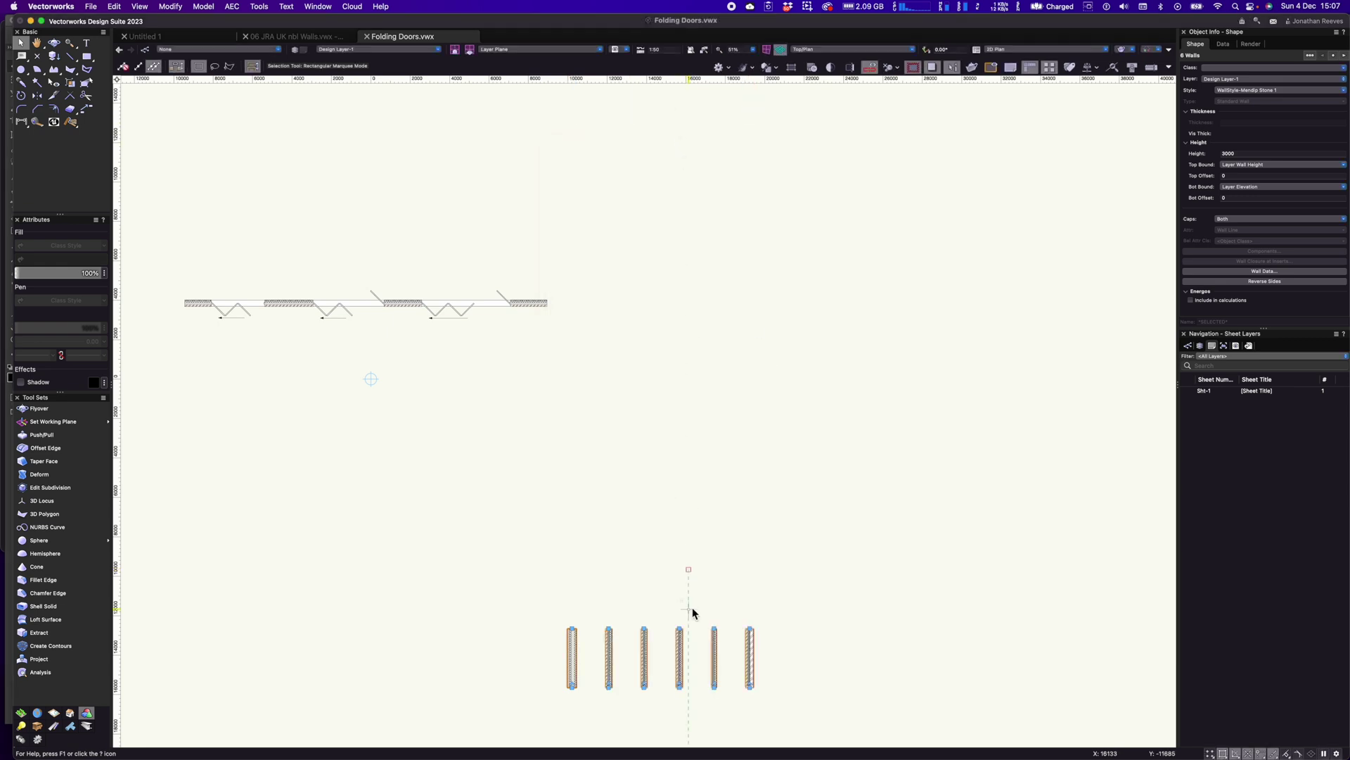
- Move the row of sample walls beside the door wall and view it in Left Isometric
{"action": "mouse_move", "coordinate": [682, 647]}
{"action": "left_mouse_down"}
{"action": "mouse_move", "coordinate": [708, 319]}
{"action": "mouse_move", "coordinate": [705, 364]}
{"action": "left_mouse_up"}
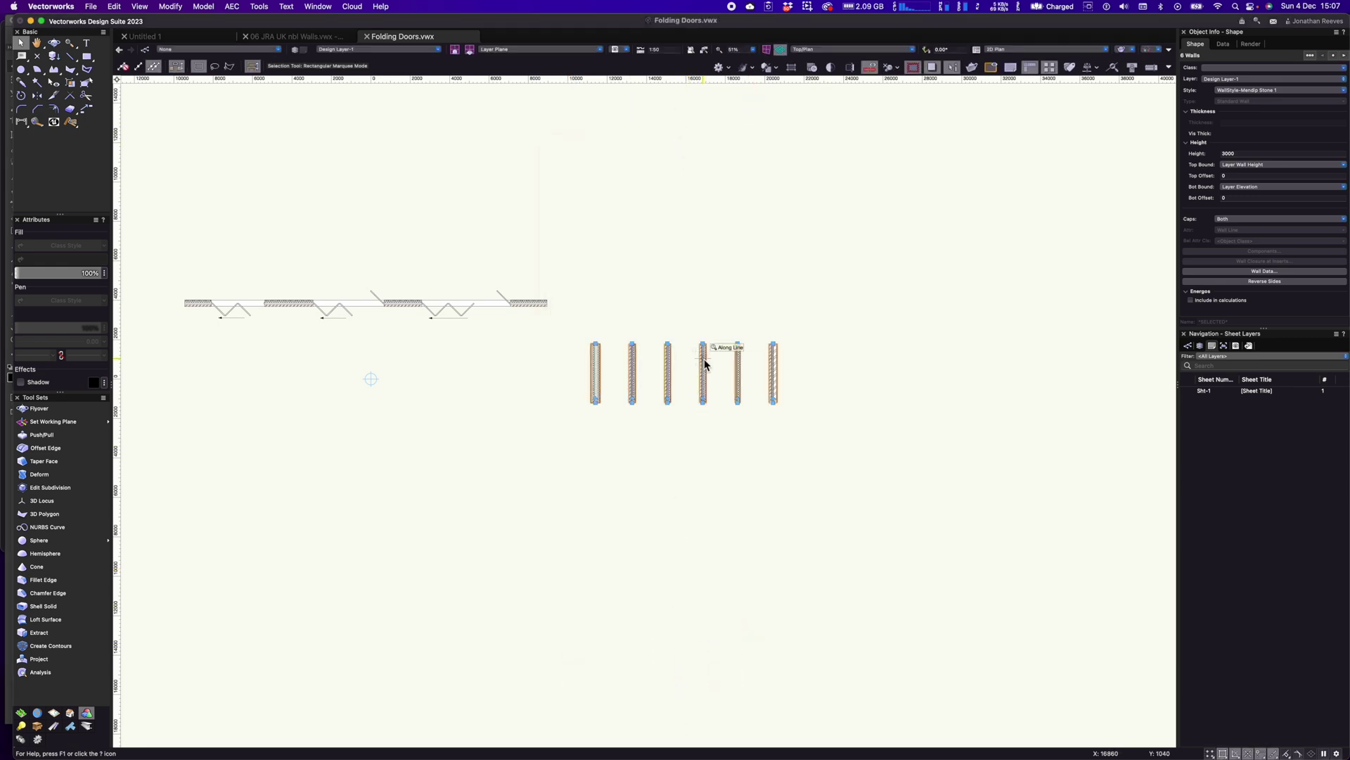
{"action": "key", "text": "KP_1"}
{"action": "left_click", "coordinate": [387, 434]}
- Draw a long wall from the nearest sample wall's corner, parallel to the folding-door wall
{"action": "key", "text": "c"}
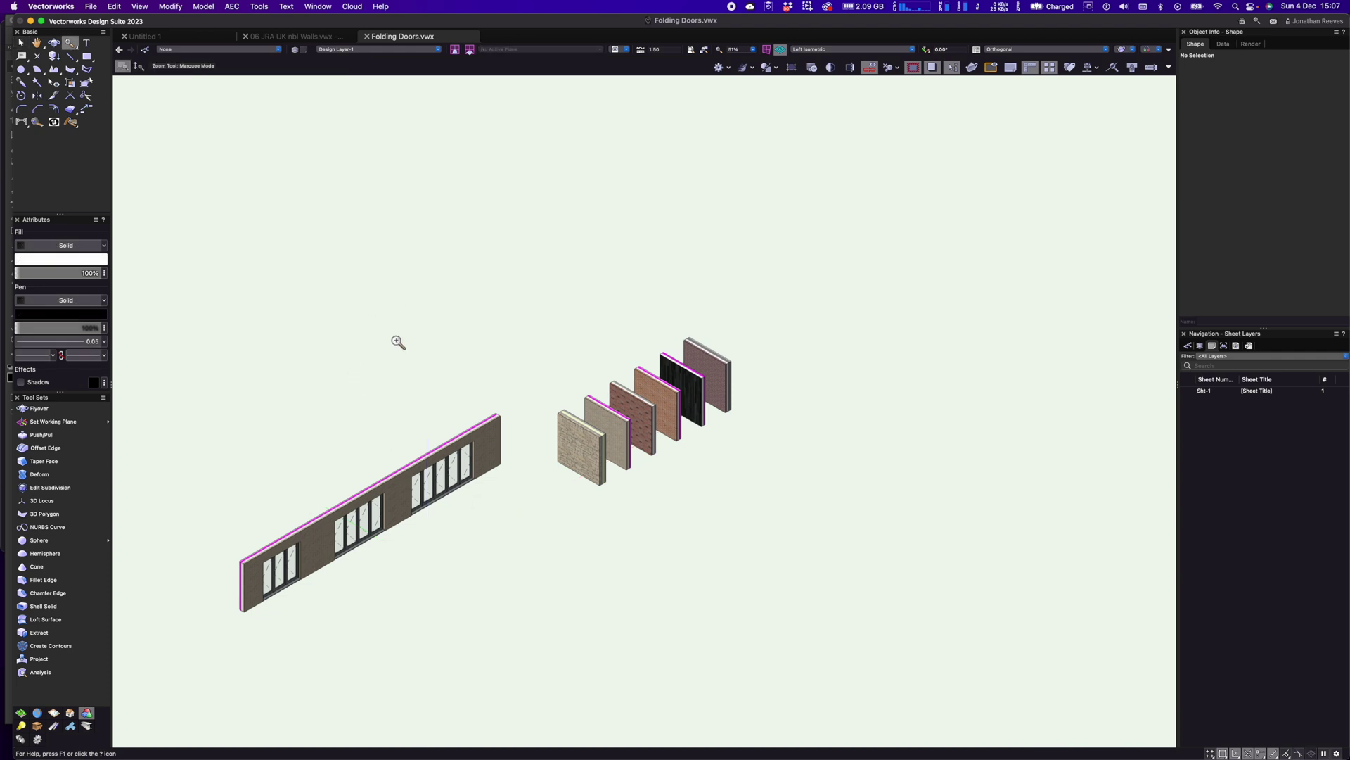
{"action": "key", "text": "x"}
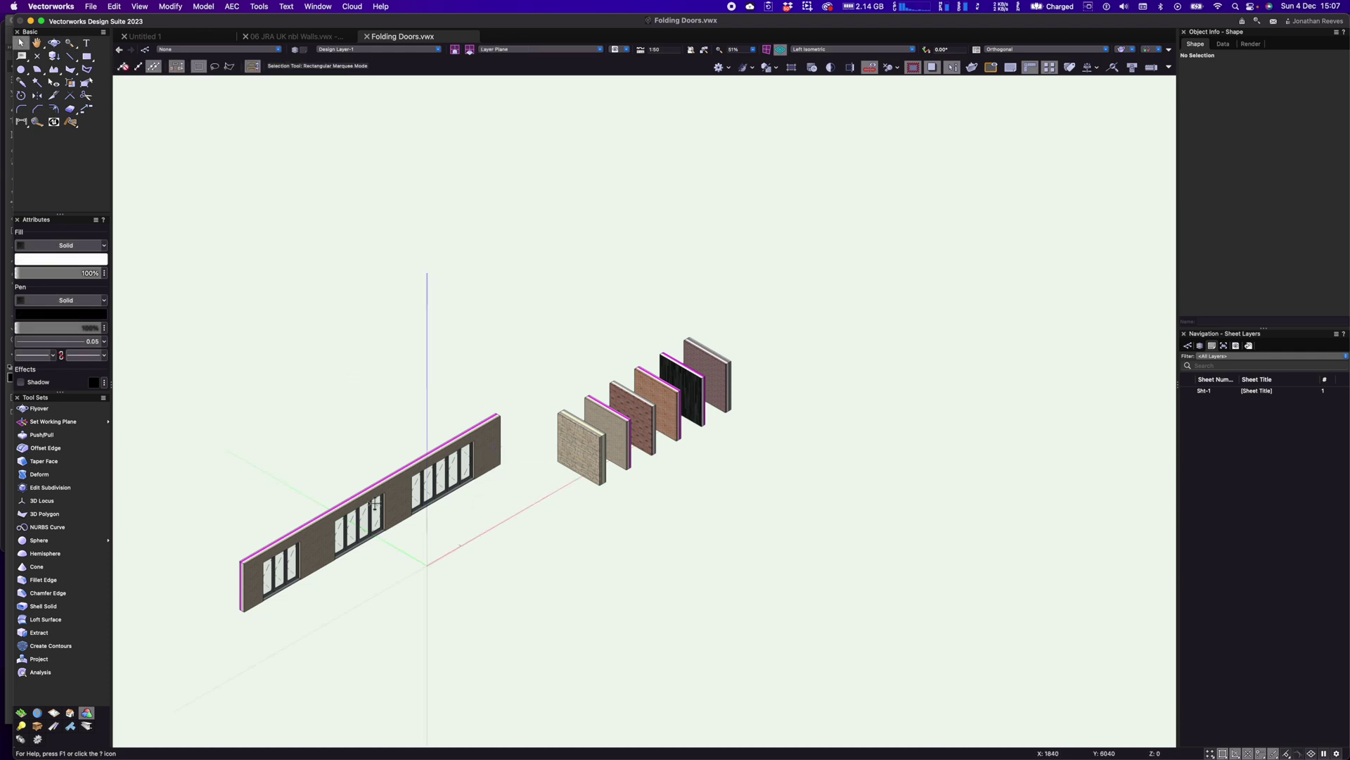
{"action": "middle_click_drag", "start_coordinate": [488, 483], "coordinate": [557, 341]}
{"action": "scroll", "coordinate": [556, 341], "scroll_direction": "up", "scroll_amount": 1}
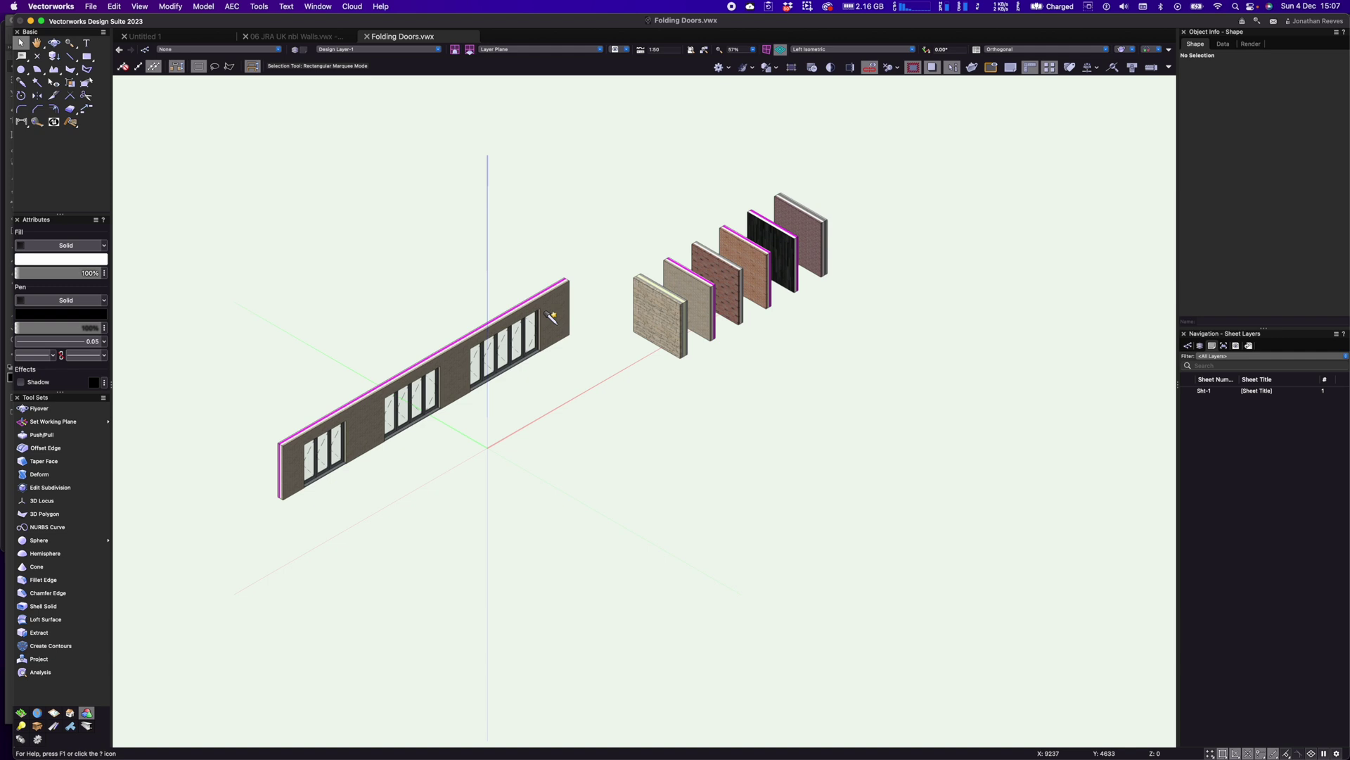
{"action": "key", "text": "9"}
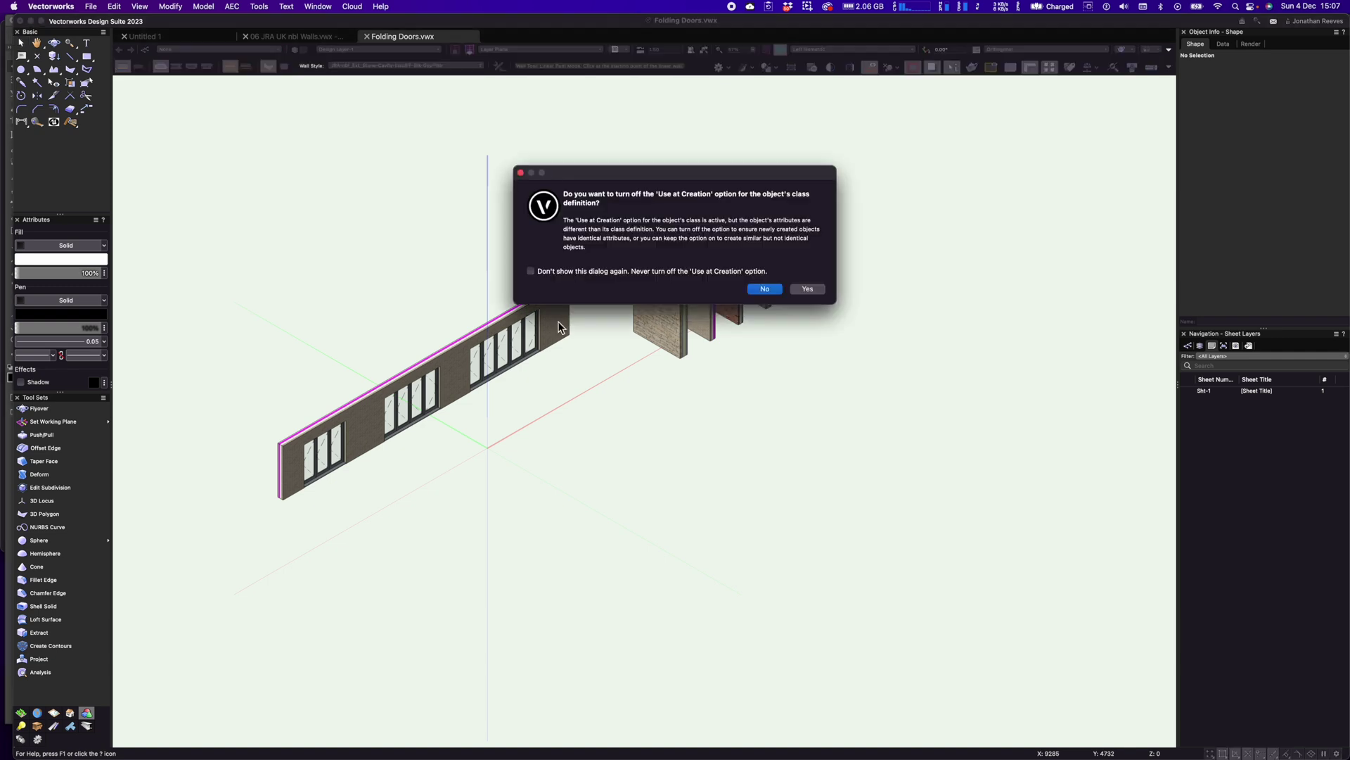
{"action": "left_click", "coordinate": [764, 289]}
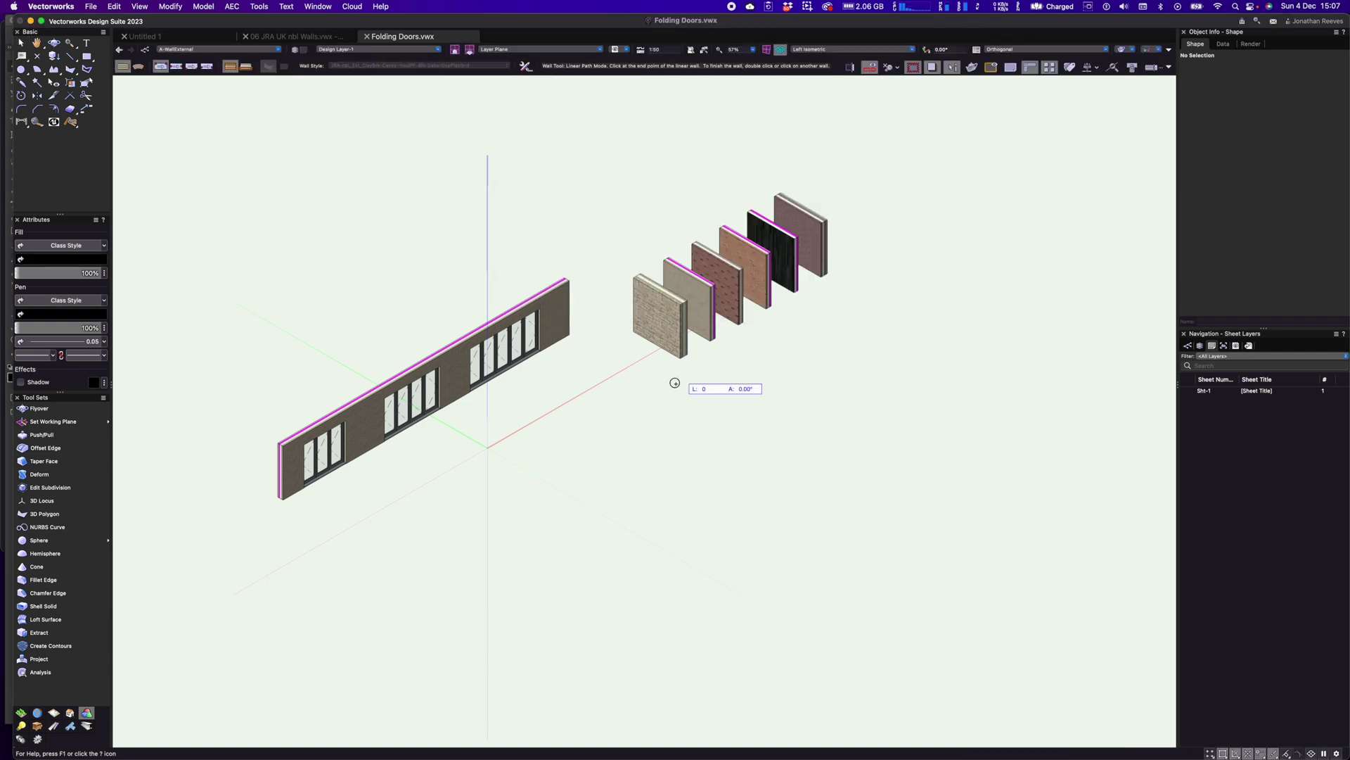
{"action": "left_click", "coordinate": [679, 379]}
{"action": "double_click", "coordinate": [351, 556]}
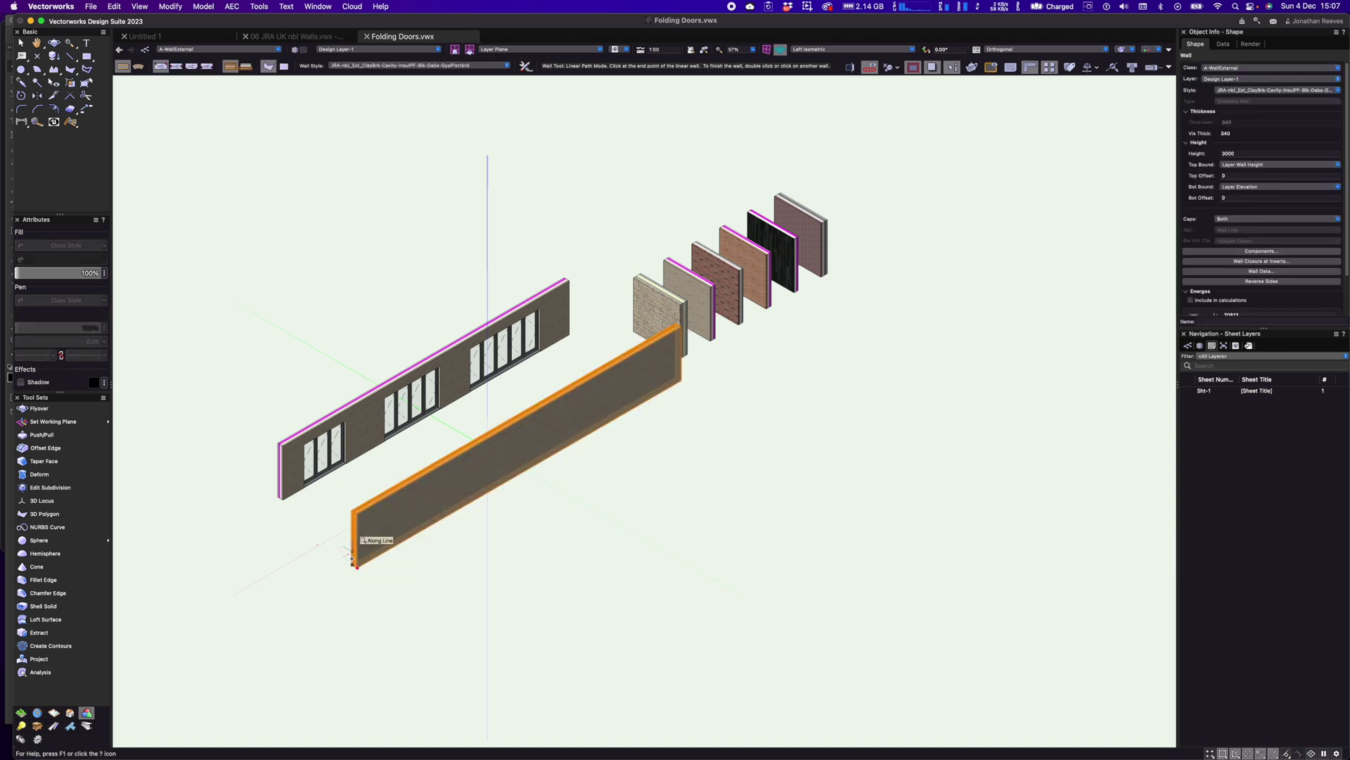
- Eyedrop a sample wall's style onto the long wall, then try a dark cladding style
{"action": "key", "text": "i"}
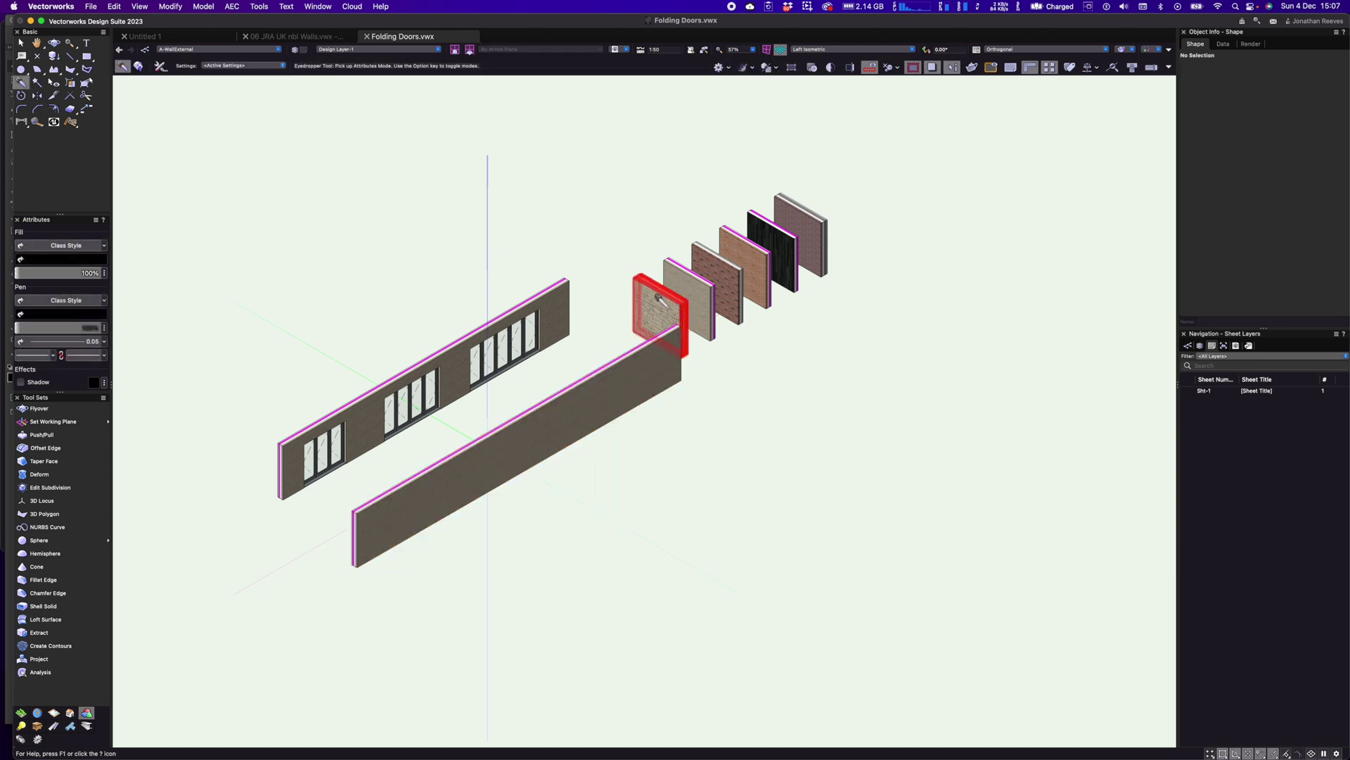
{"action": "left_click", "coordinate": [658, 297]}
{"action": "left_click", "coordinate": [654, 379]}
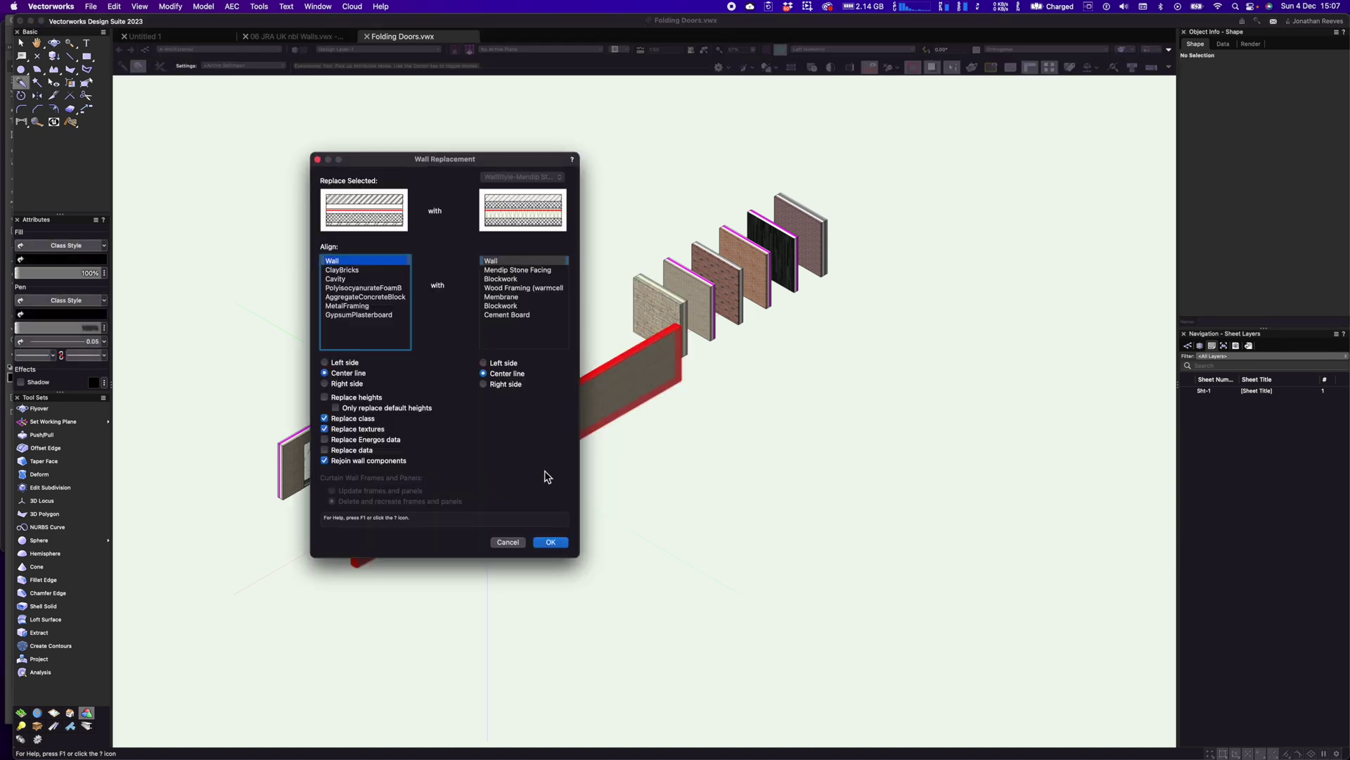
{"action": "left_click", "coordinate": [554, 544]}
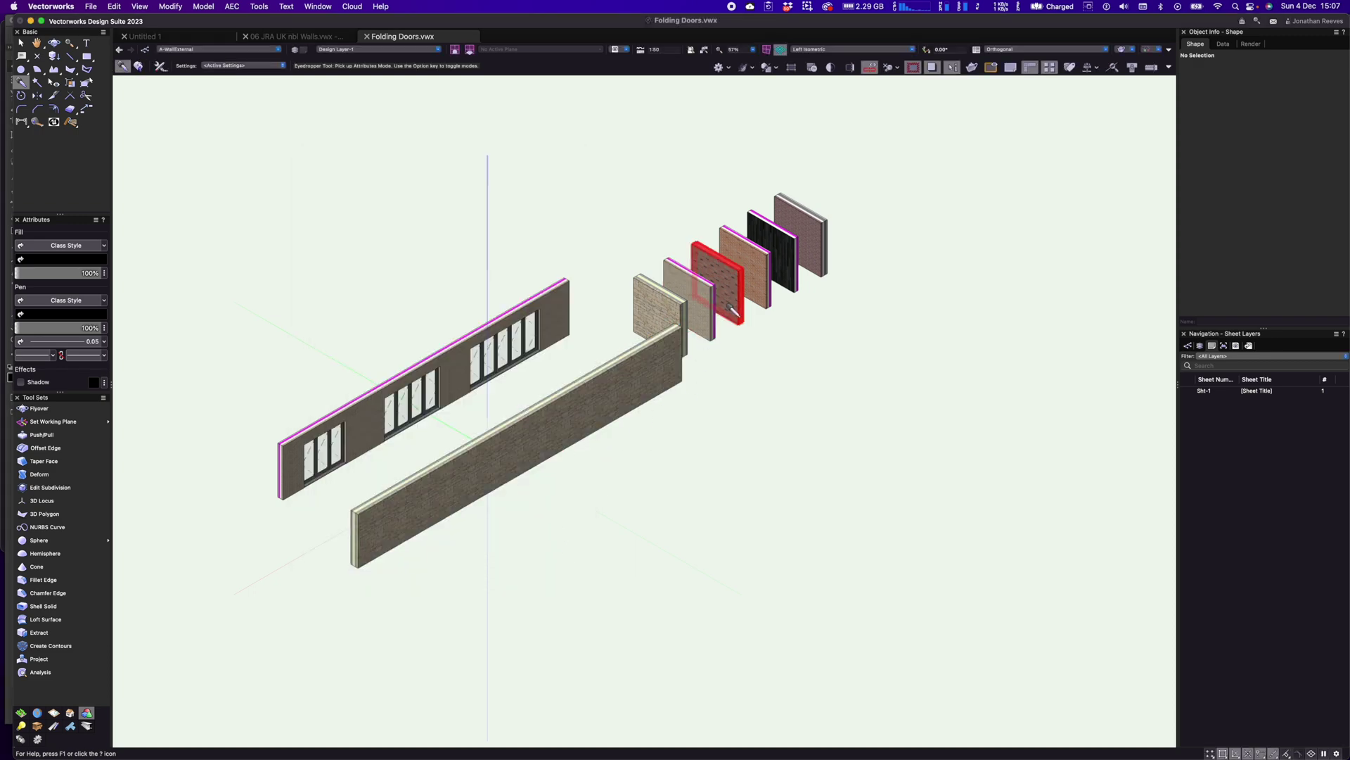
{"action": "scroll", "coordinate": [732, 308], "scroll_direction": "up", "scroll_amount": 5}
{"action": "left_click", "coordinate": [885, 169]}
{"action": "left_click", "coordinate": [543, 458], "text": "alt"}
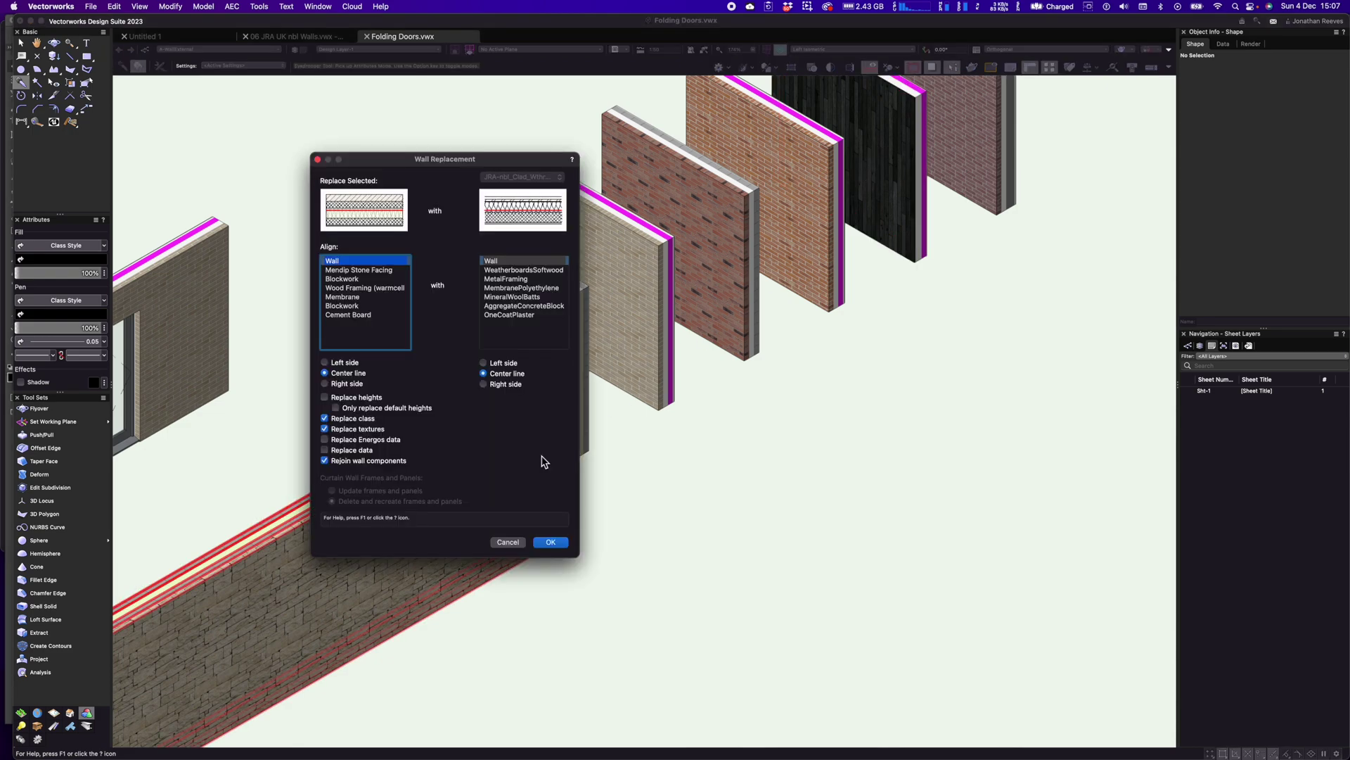
{"action": "left_click", "coordinate": [548, 541]}
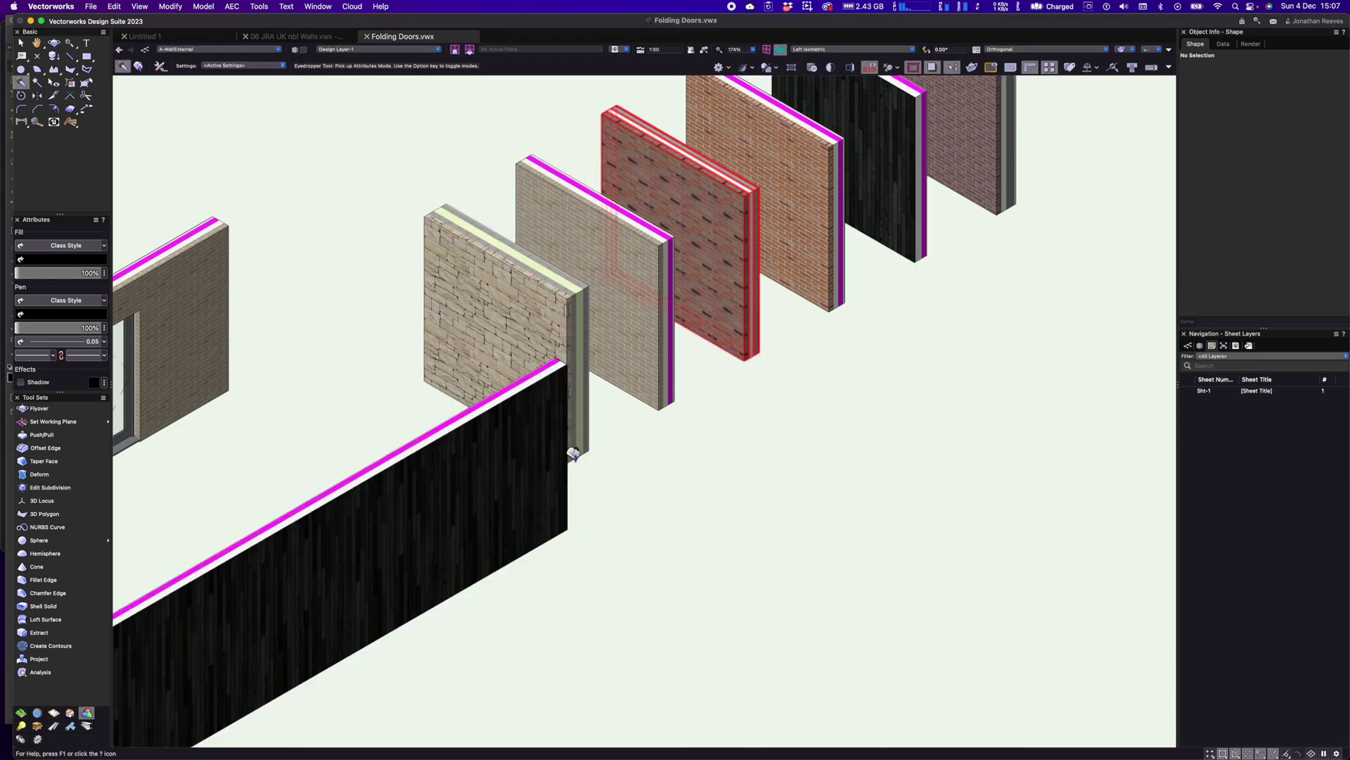
- Try red brick on the long wall, then settle on the Mendip stone-facing style
{"action": "left_click", "coordinate": [555, 467], "text": "alt"}
{"action": "left_click", "coordinate": [555, 541]}
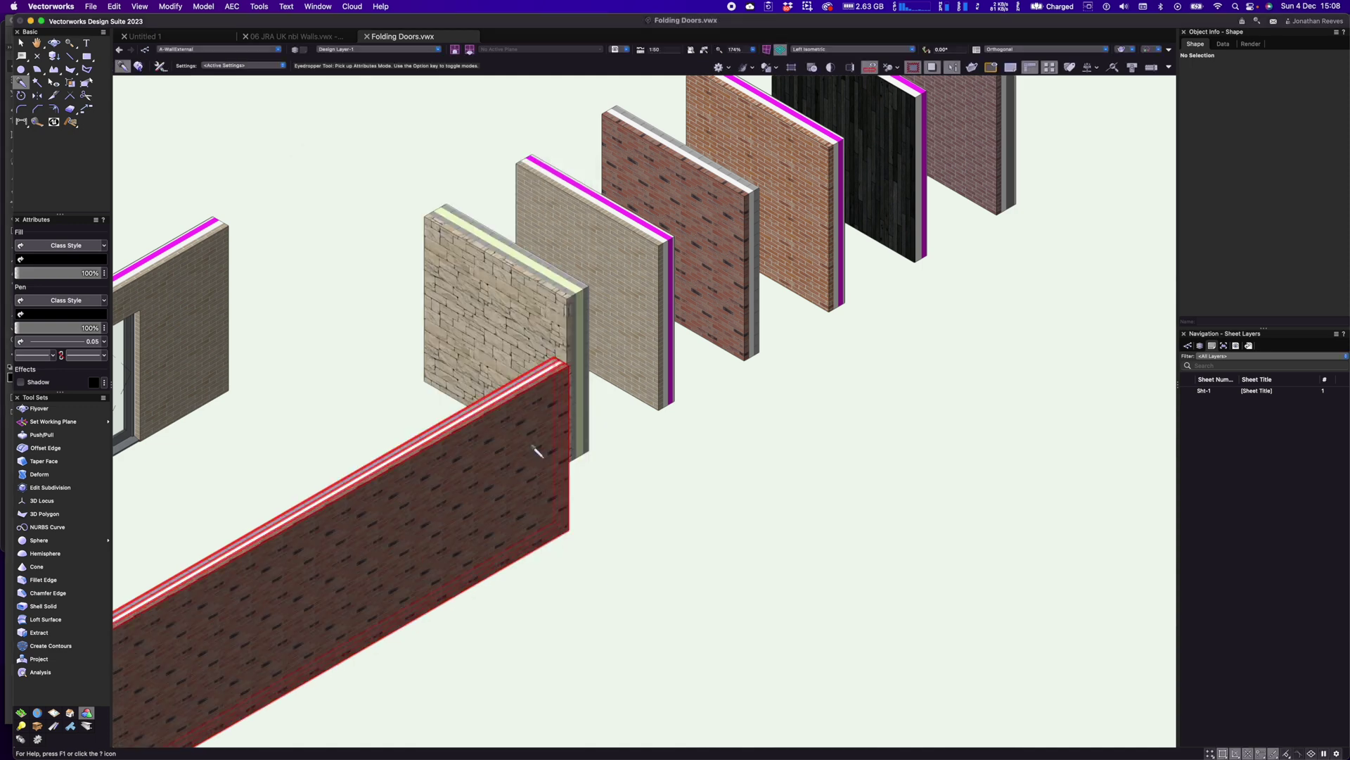
{"action": "left_click", "coordinate": [527, 324]}
{"action": "left_click", "coordinate": [555, 467], "text": "alt"}
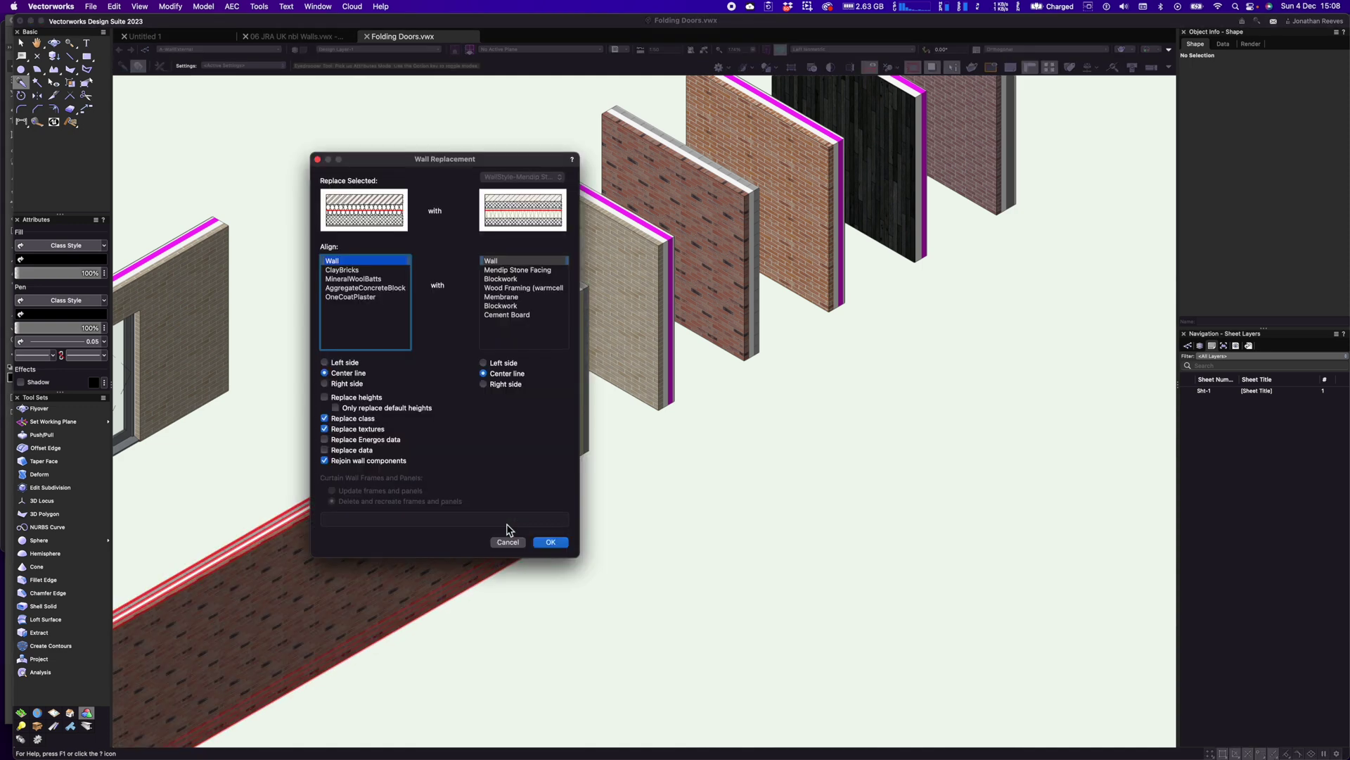
{"action": "left_click", "coordinate": [559, 542]}
{"action": "scroll", "coordinate": [564, 545], "scroll_direction": "down", "scroll_amount": 5}
{"action": "key", "text": "x"}
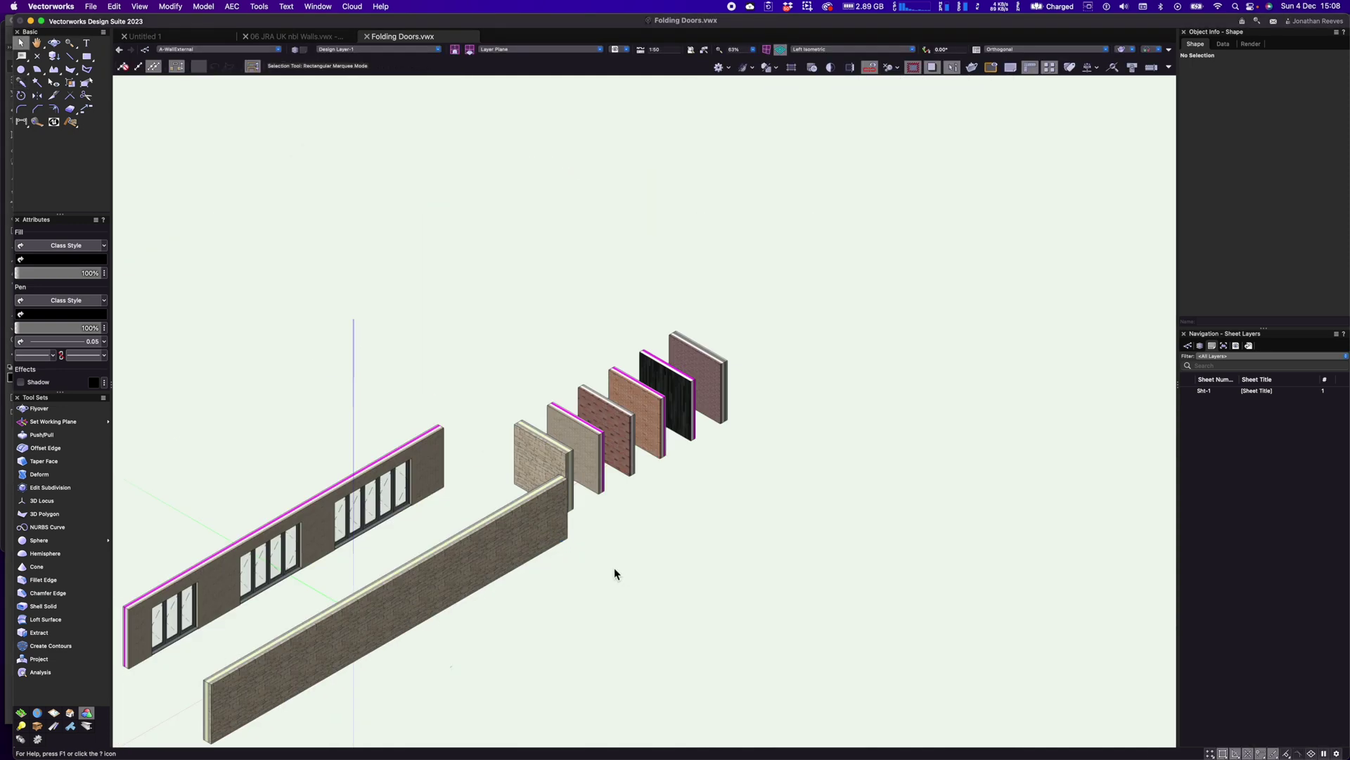
{"action": "key", "text": "super+5"}
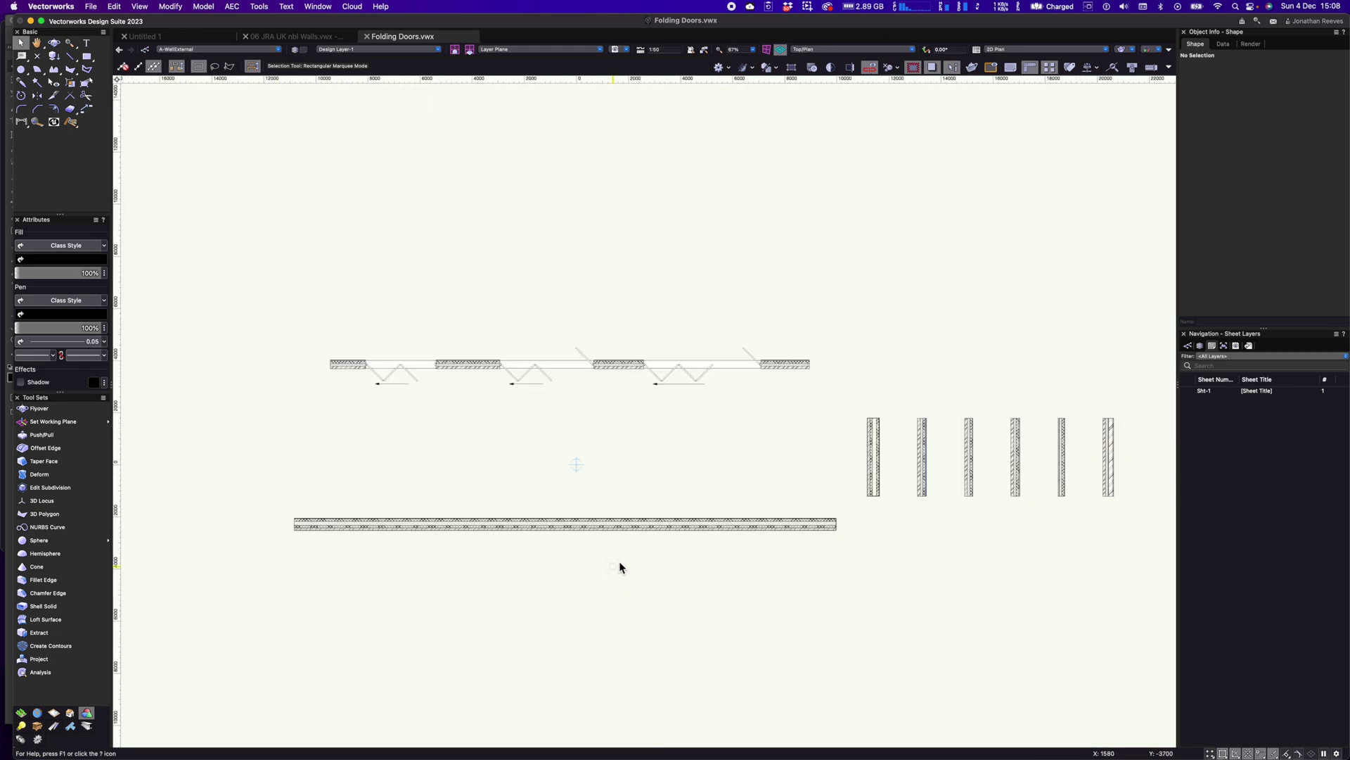
- Drag the stone wall's end to line up with the brick wall's end, making it 17718 long
{"action": "left_click", "coordinate": [835, 523]}
{"action": "left_click_drag", "start_coordinate": [834, 524], "coordinate": [809, 369]}
{"action": "left_click_drag", "start_coordinate": [296, 524], "coordinate": [333, 360]}
{"action": "key", "text": "3"}
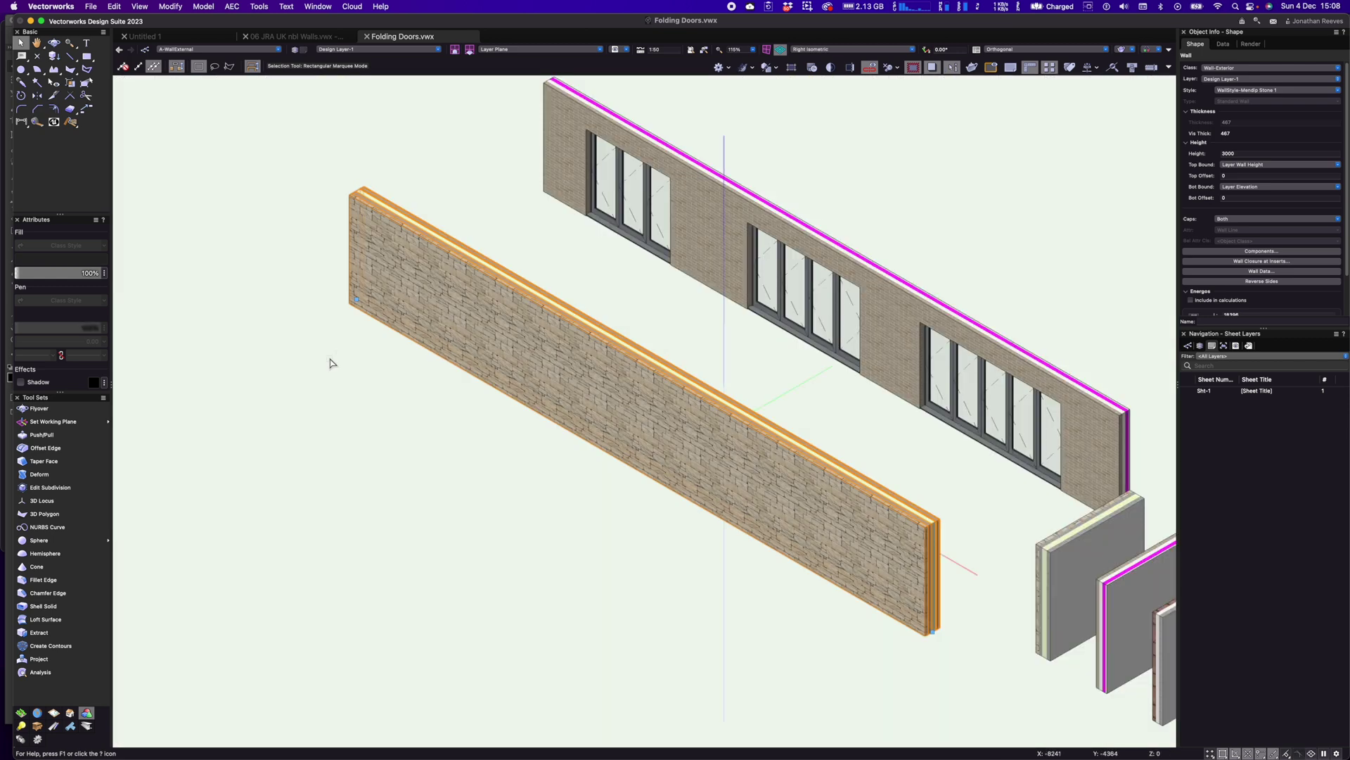
{"action": "left_click", "coordinate": [294, 398]}
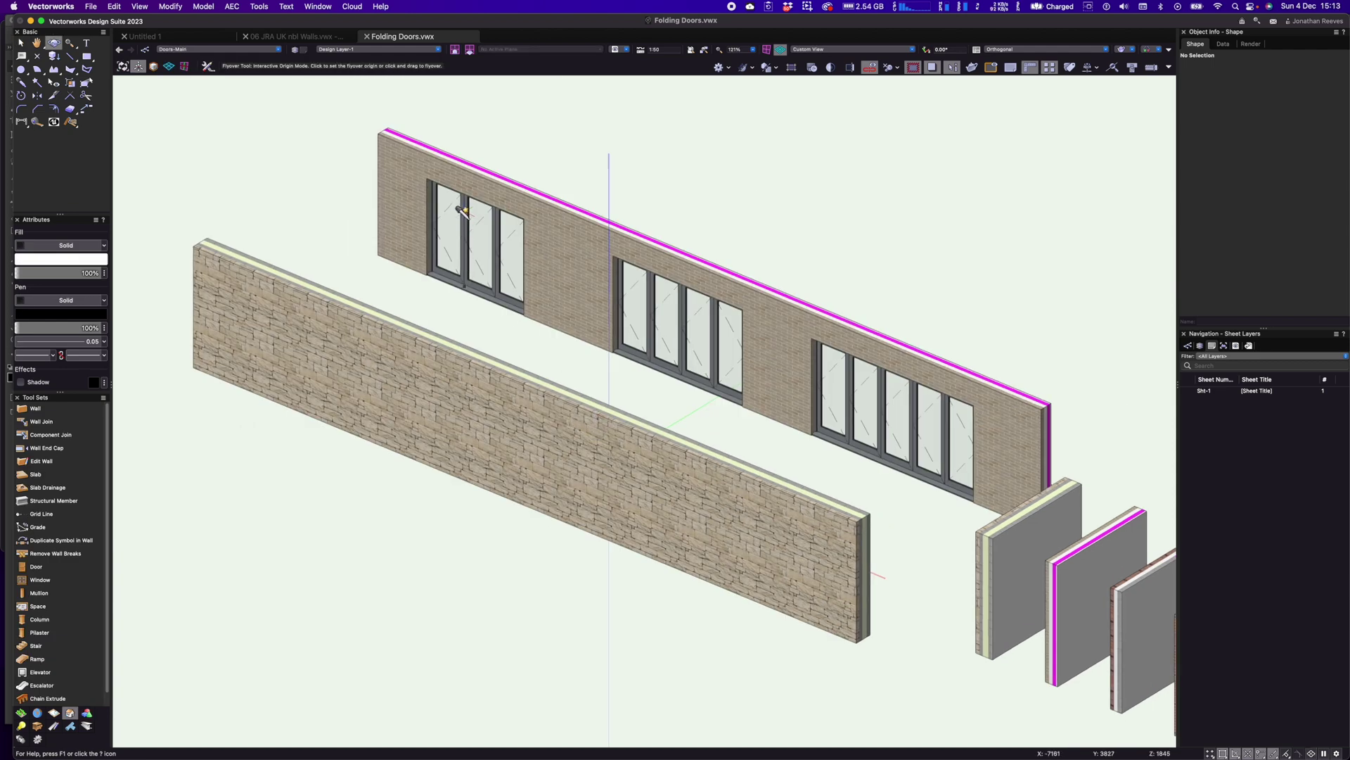
- Create a folding door like the brick wall's one, sized interactively in the stone wall
{"action": "key", "text": "x"}
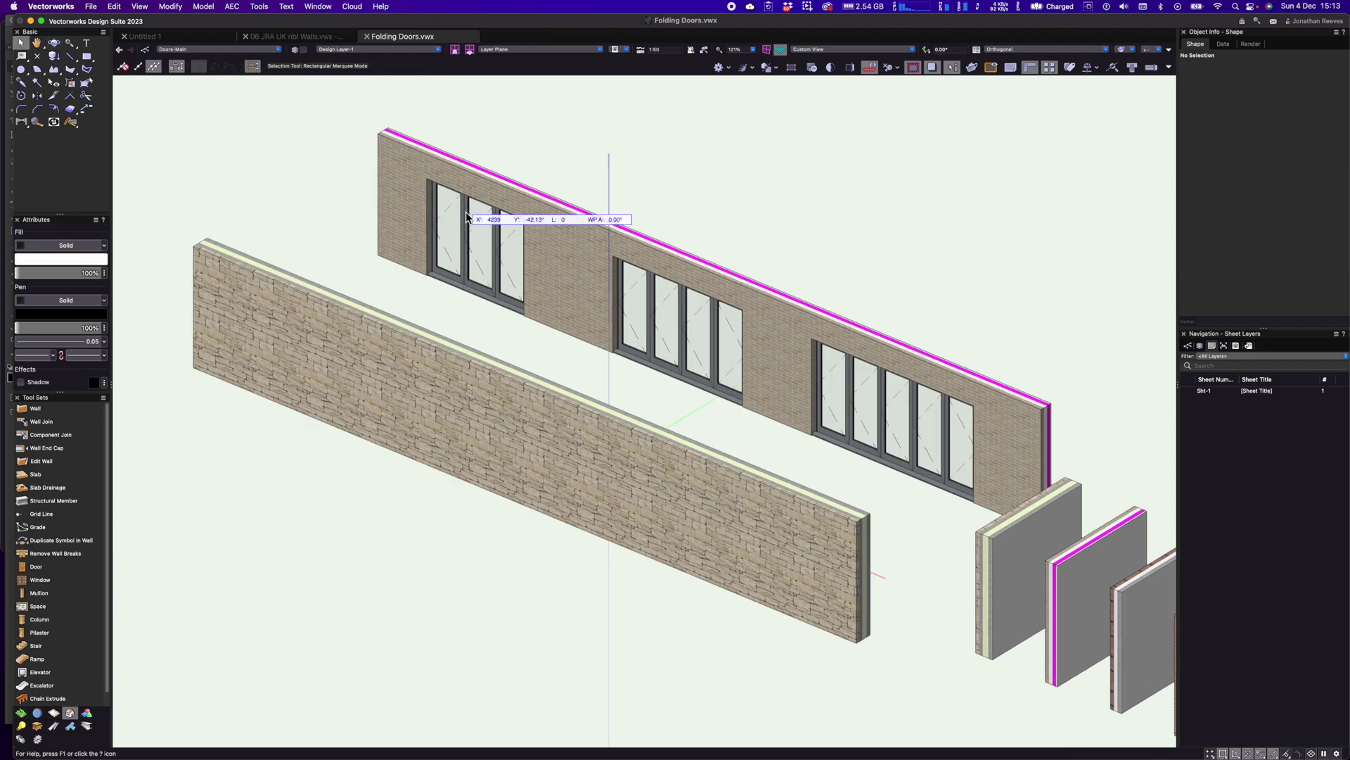
{"action": "left_click", "coordinate": [465, 216]}
{"action": "right_click", "coordinate": [465, 217]}
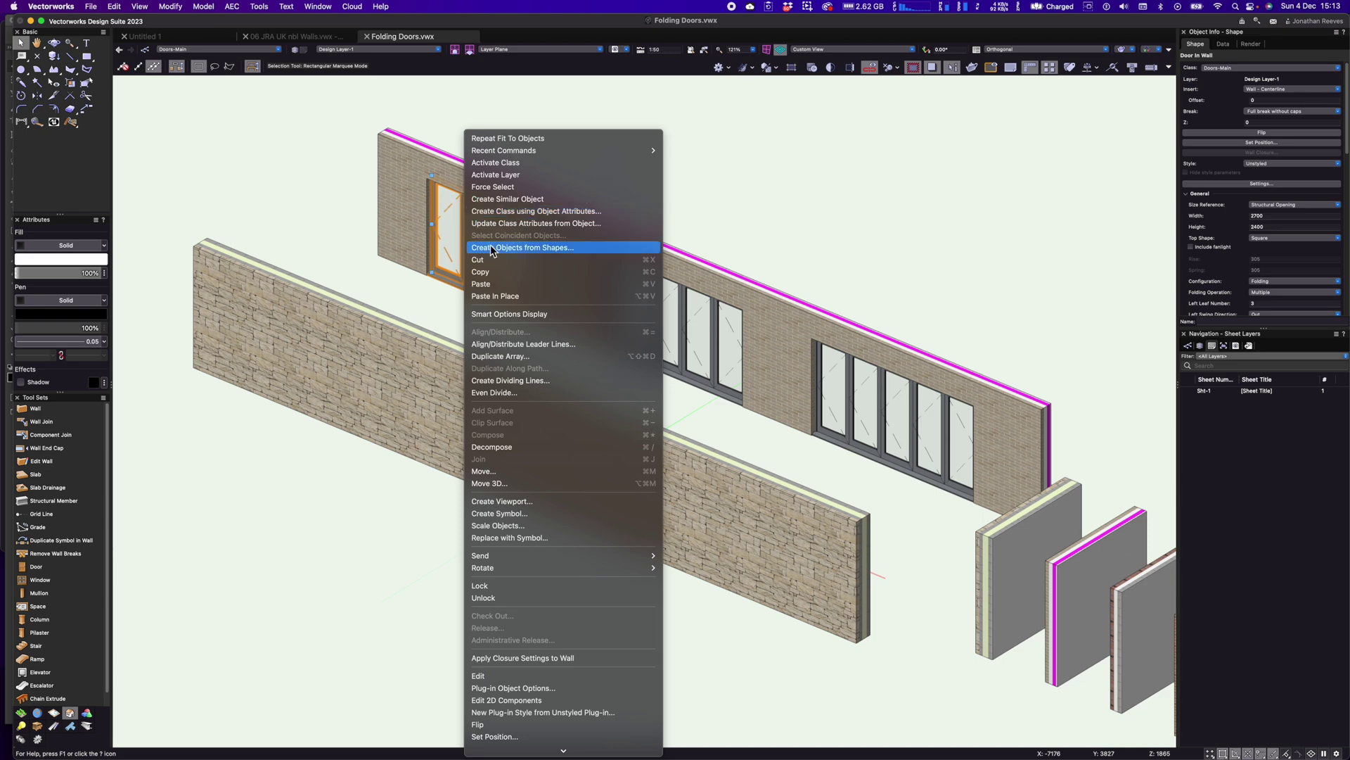
{"action": "left_click", "coordinate": [496, 200]}
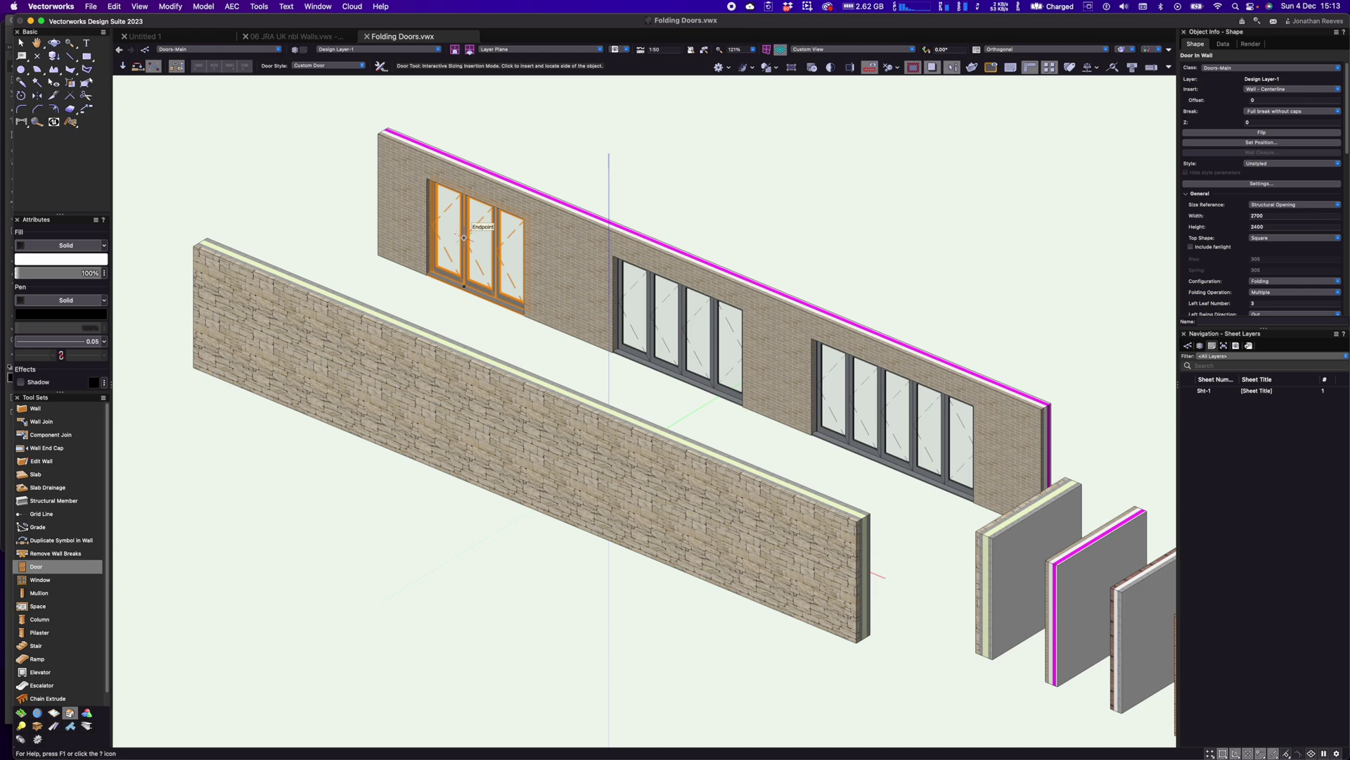
{"action": "left_click", "coordinate": [259, 388]}
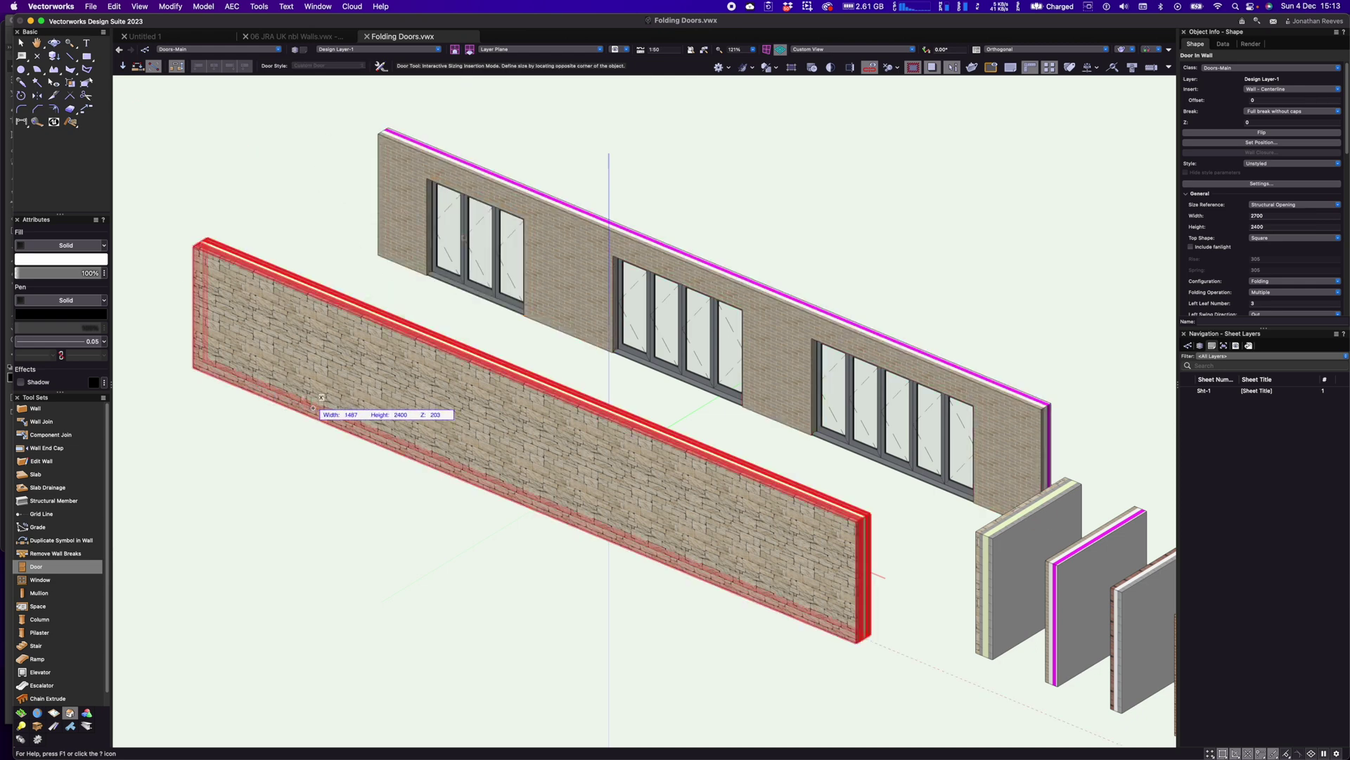
{"action": "left_click", "coordinate": [361, 431]}
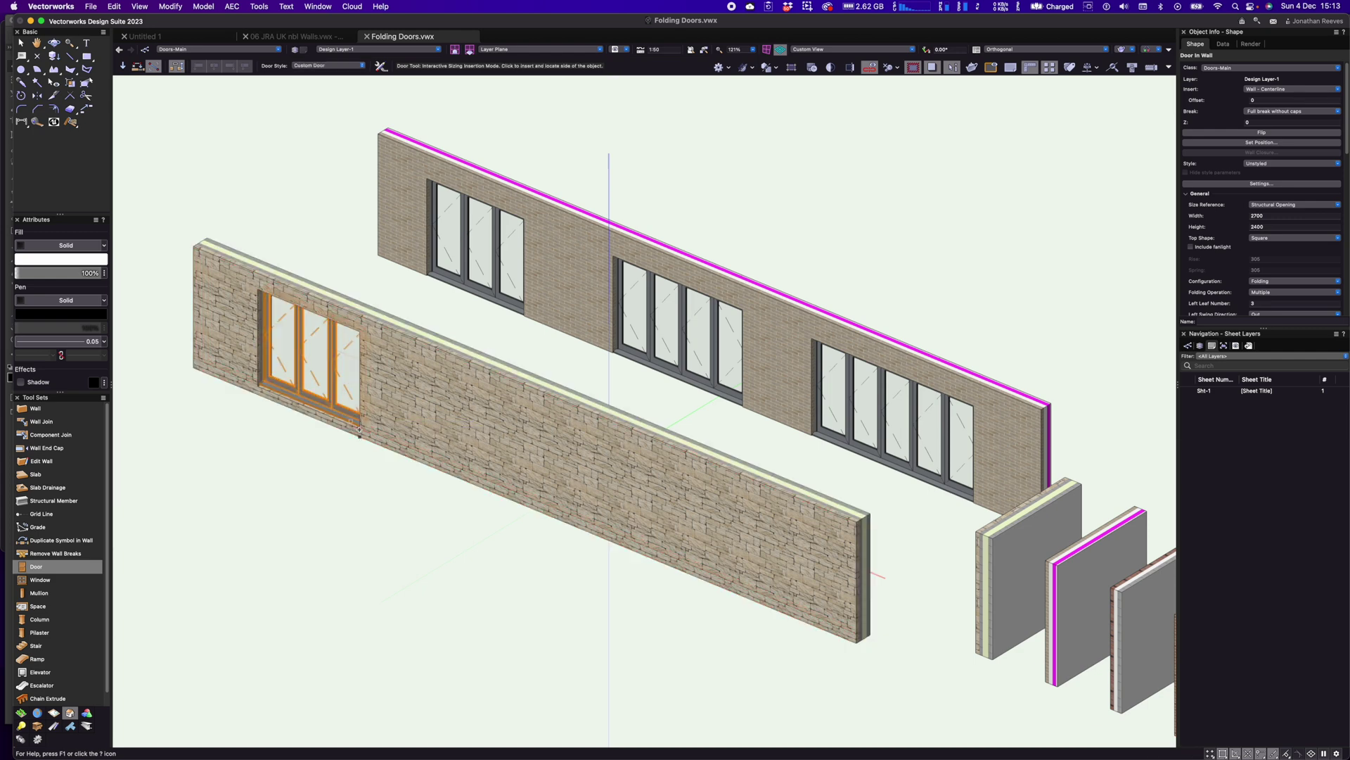
- Insert a second standard-size folding door in the stone wall, then restore Interactive Sizing mode
{"action": "left_click", "coordinate": [137, 67]}
{"action": "left_click", "coordinate": [123, 66]}
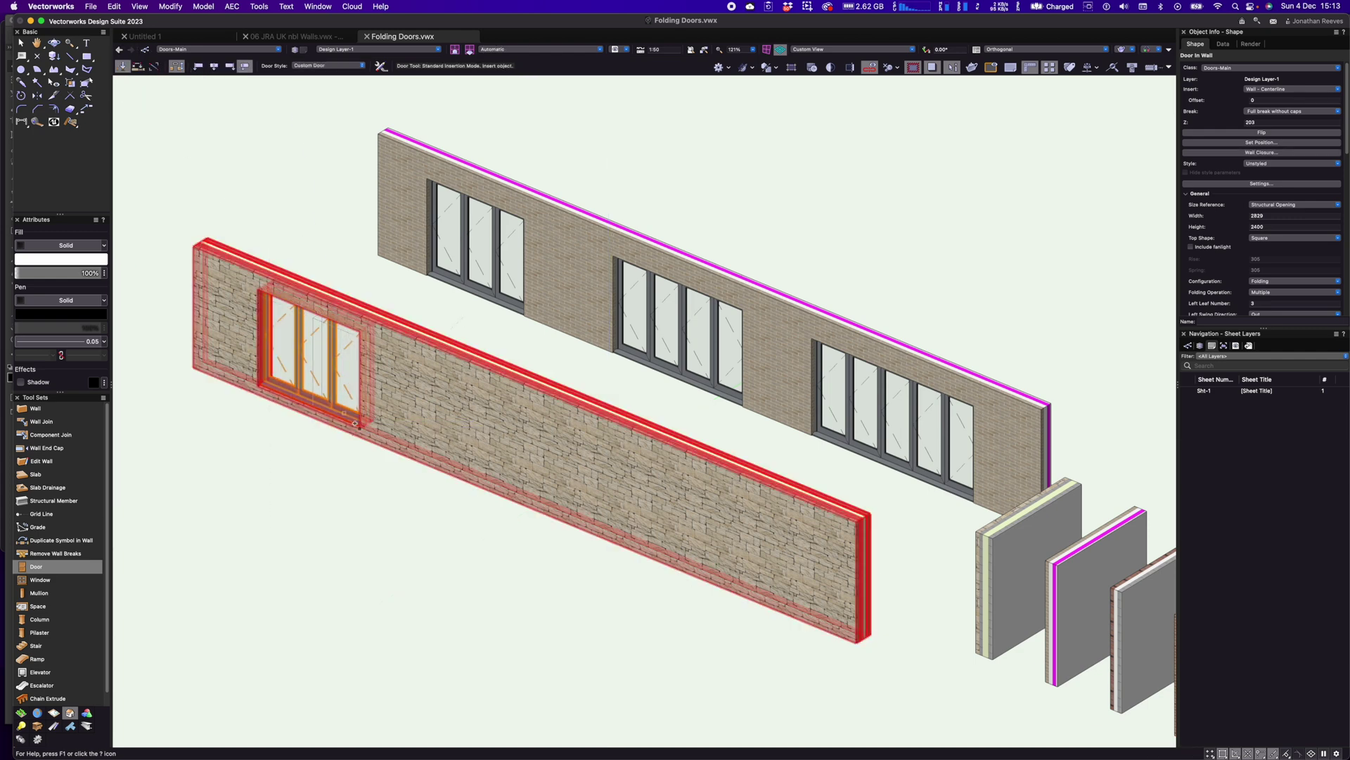
{"action": "left_click", "coordinate": [420, 463]}
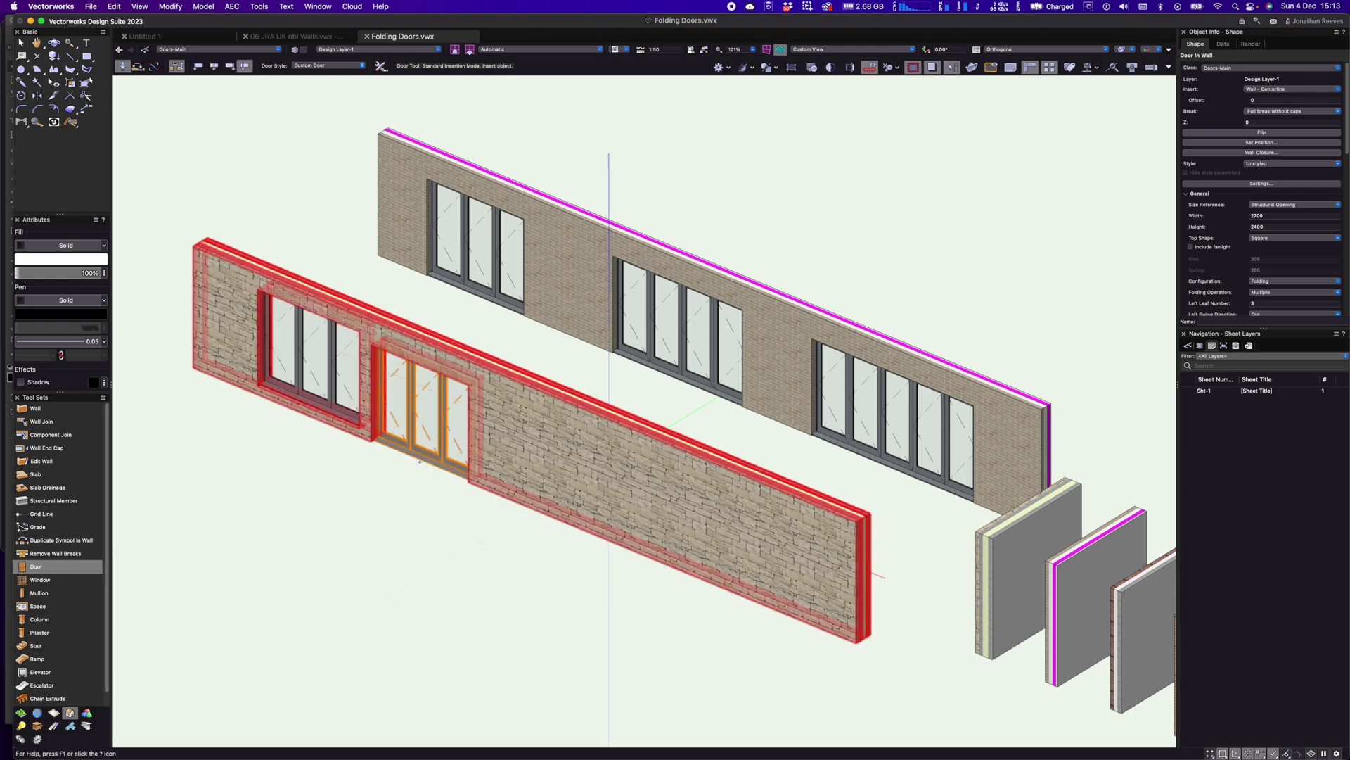
{"action": "left_click", "coordinate": [154, 68]}
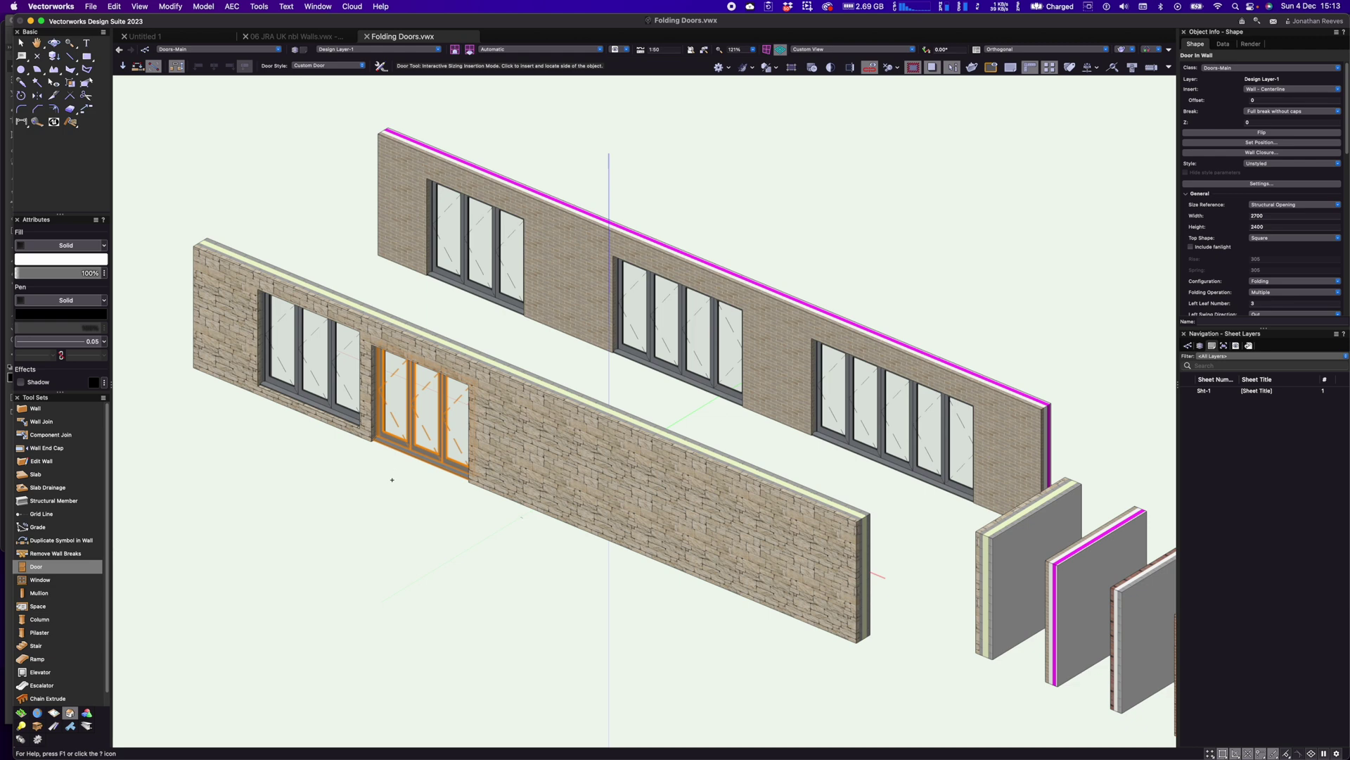
- Draw a third folding door about 4500 wide in the stone wall
{"action": "left_click", "coordinate": [502, 500]}
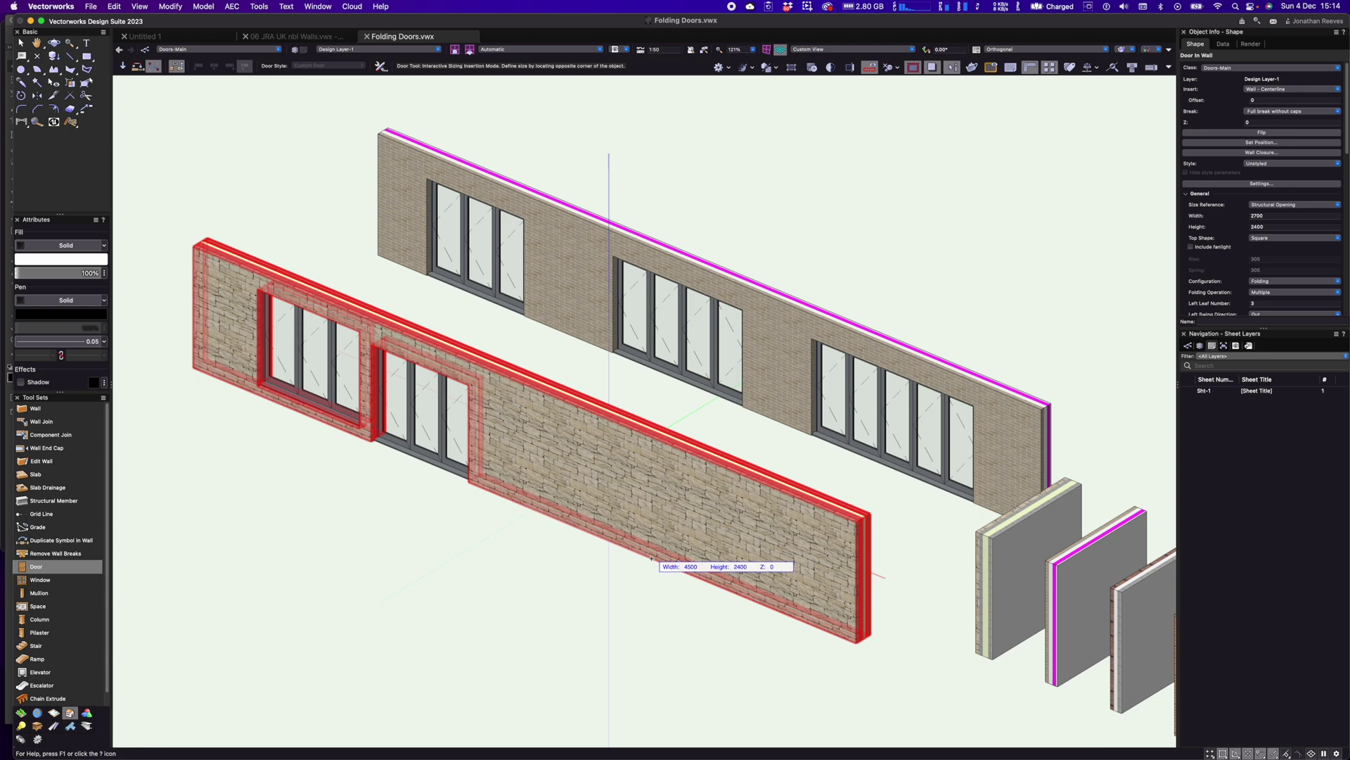
{"action": "left_click", "coordinate": [651, 559]}
{"action": "left_click", "coordinate": [575, 493]}
{"action": "key", "text": "x"}
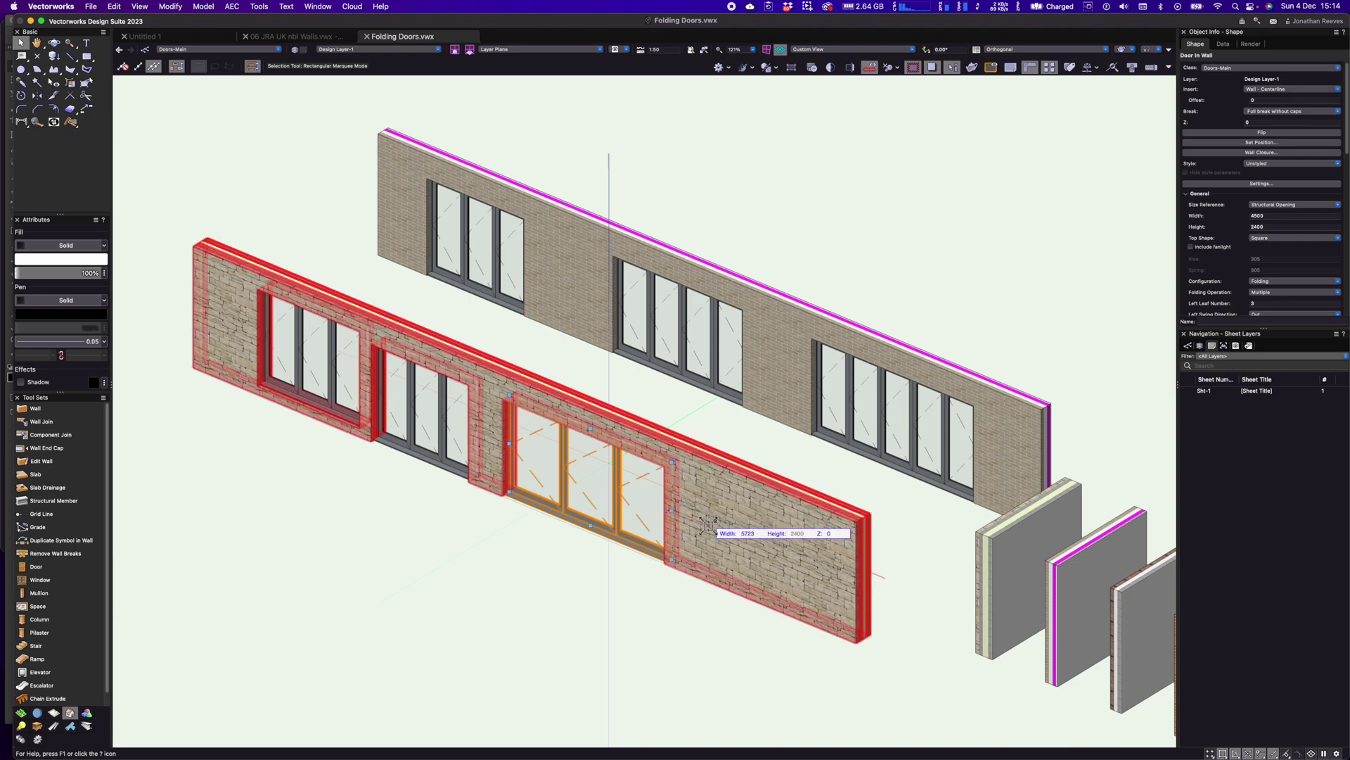
- Set the third door's width to 5m and its left leaf number to 5
{"action": "type", "text": "5m"}
{"action": "key", "text": "Return"}
{"action": "left_click", "coordinate": [714, 531]}
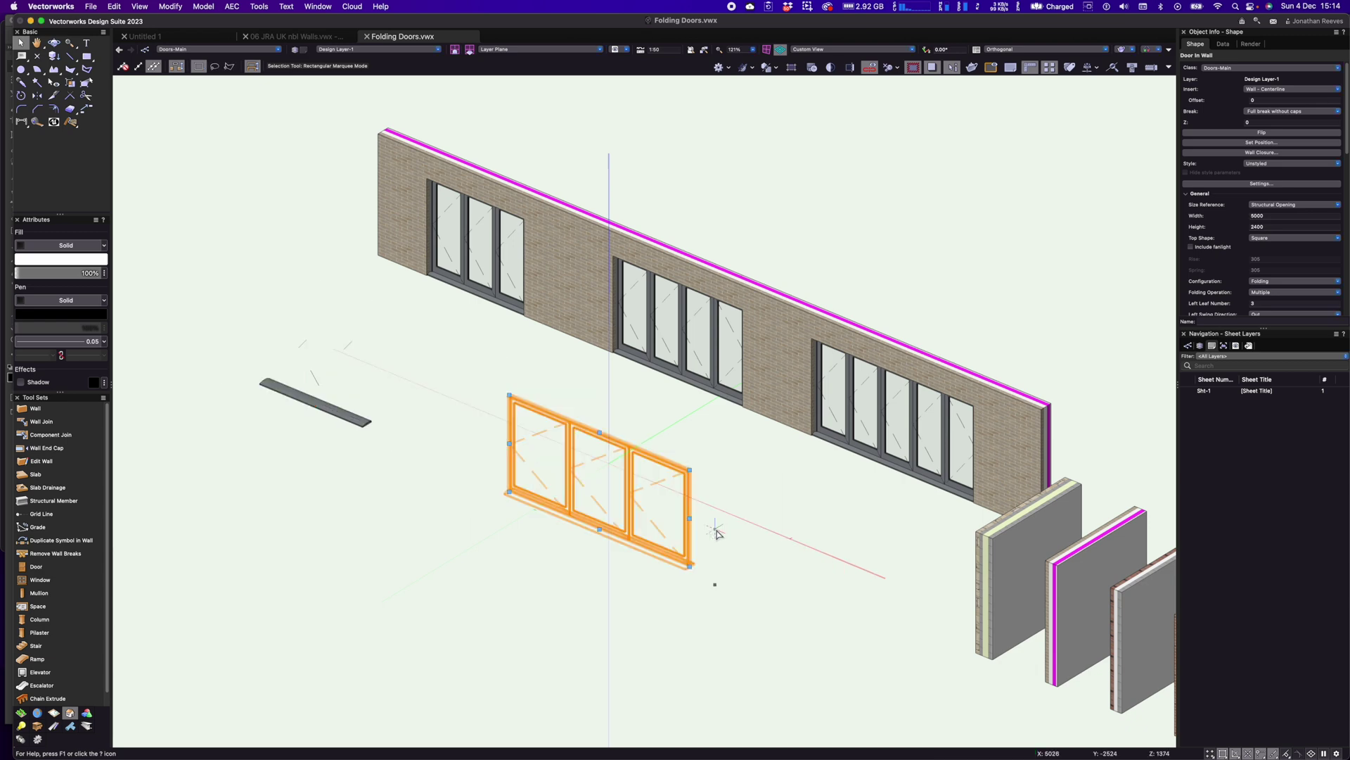
{"action": "left_click", "coordinate": [1258, 305]}
{"action": "type", "text": "5"}
{"action": "key", "text": "Return"}
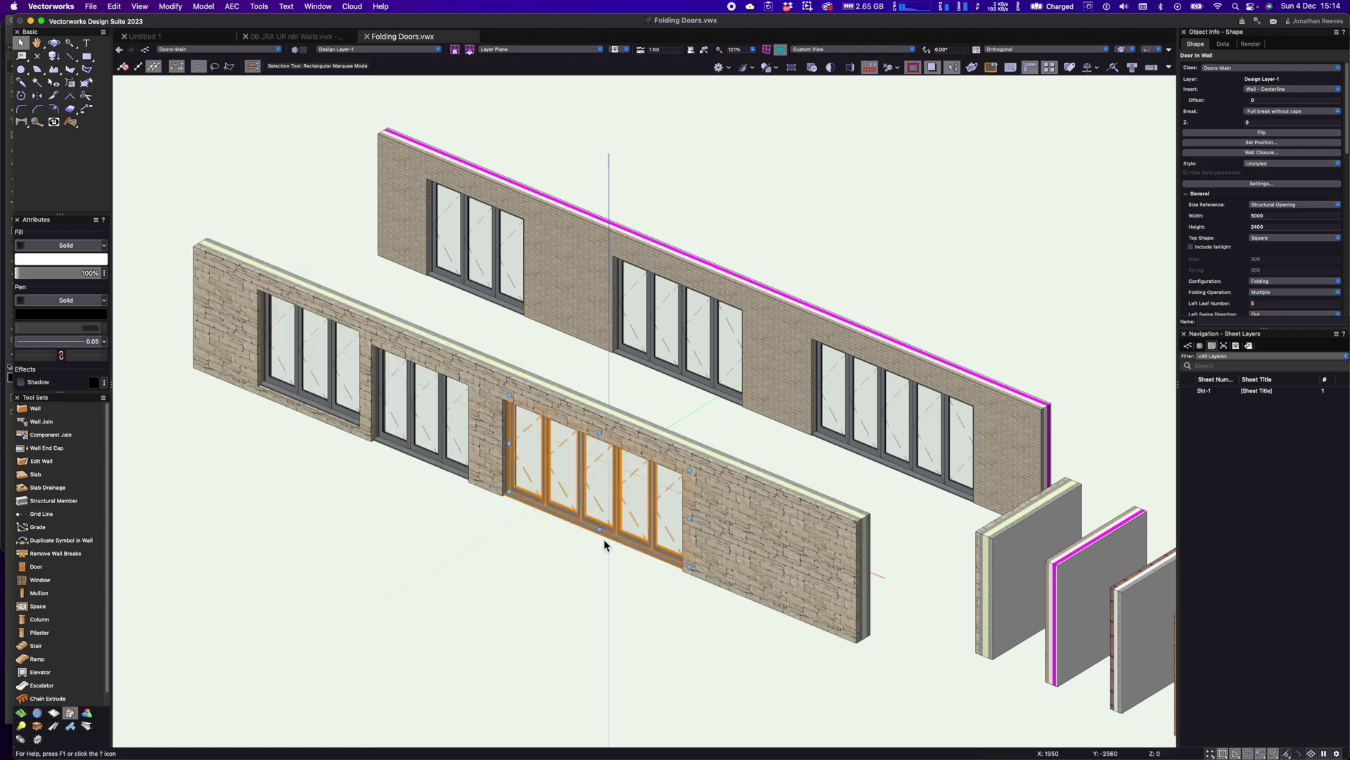
{"action": "scroll", "coordinate": [529, 450], "scroll_direction": "up", "scroll_amount": 3}
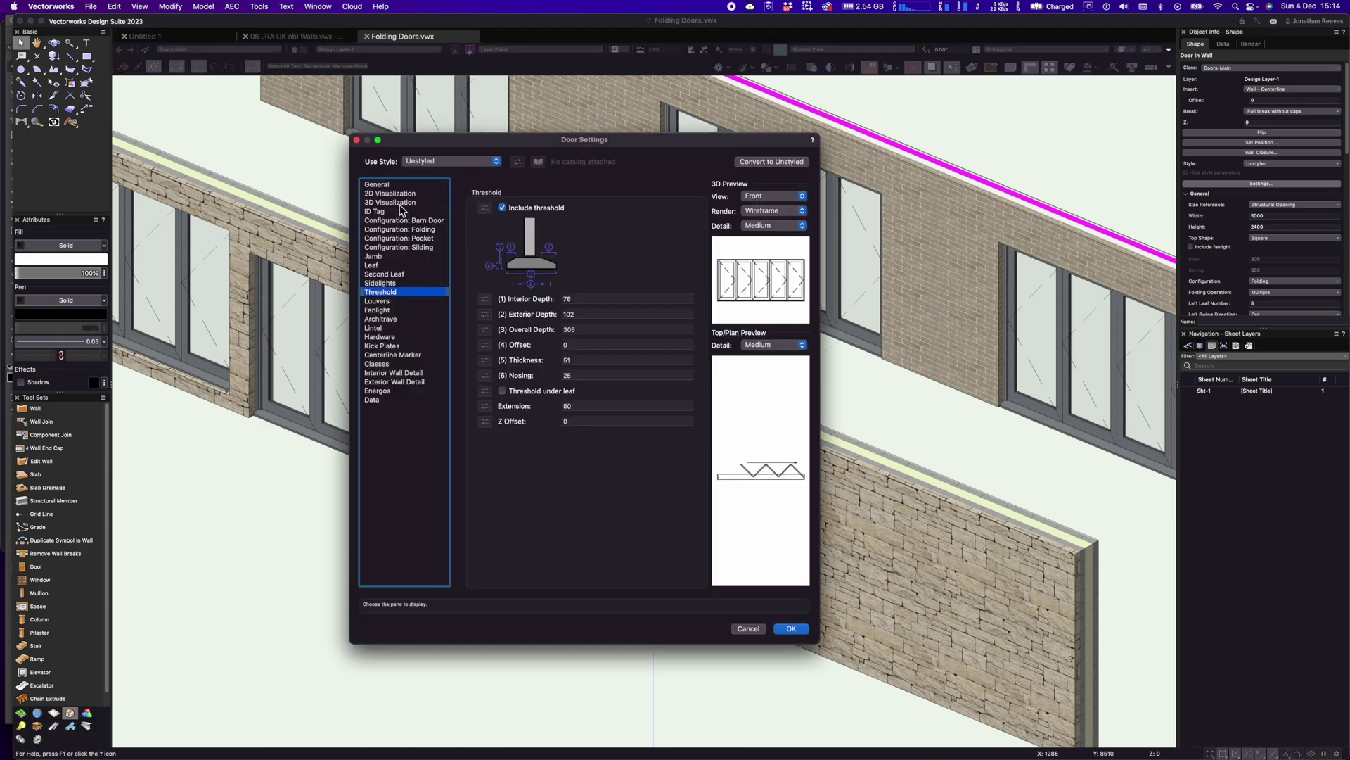
{"action": "left_click", "coordinate": [404, 202]}
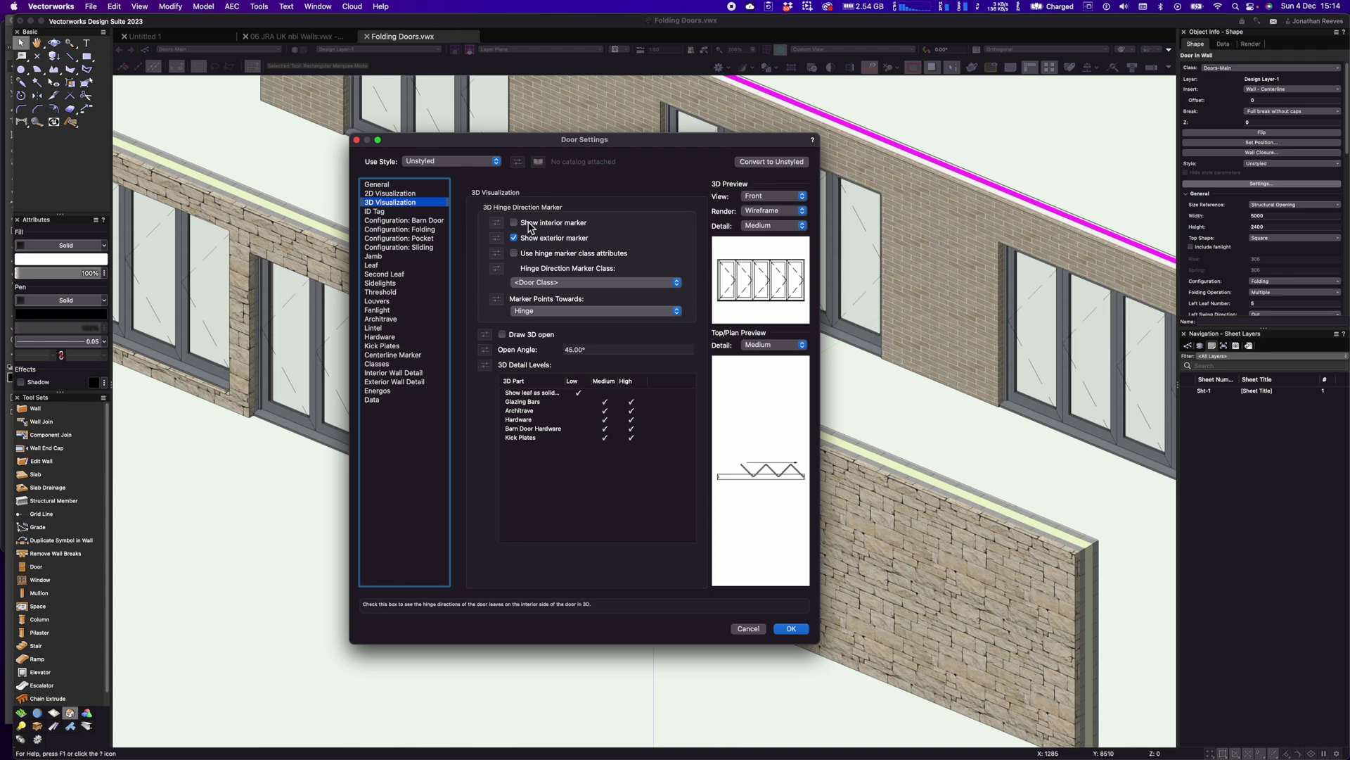
{"action": "left_click", "coordinate": [589, 283]}
{"action": "left_click", "coordinate": [748, 627]}
{"action": "left_click", "coordinate": [749, 629]}
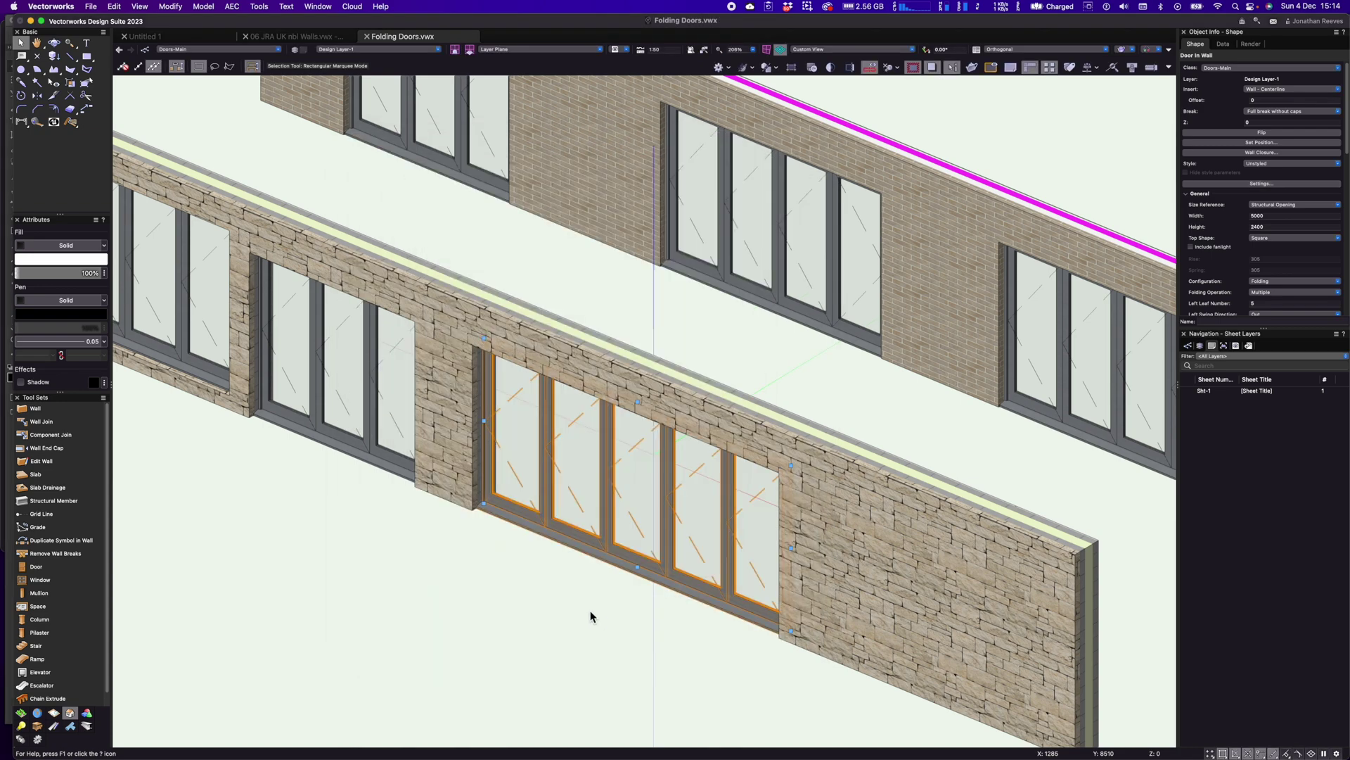
{"action": "scroll", "coordinate": [495, 617], "scroll_direction": "down", "scroll_amount": 3}
{"action": "middle_click_drag", "start_coordinate": [447, 623], "coordinate": [437, 590], "text": "shift"}
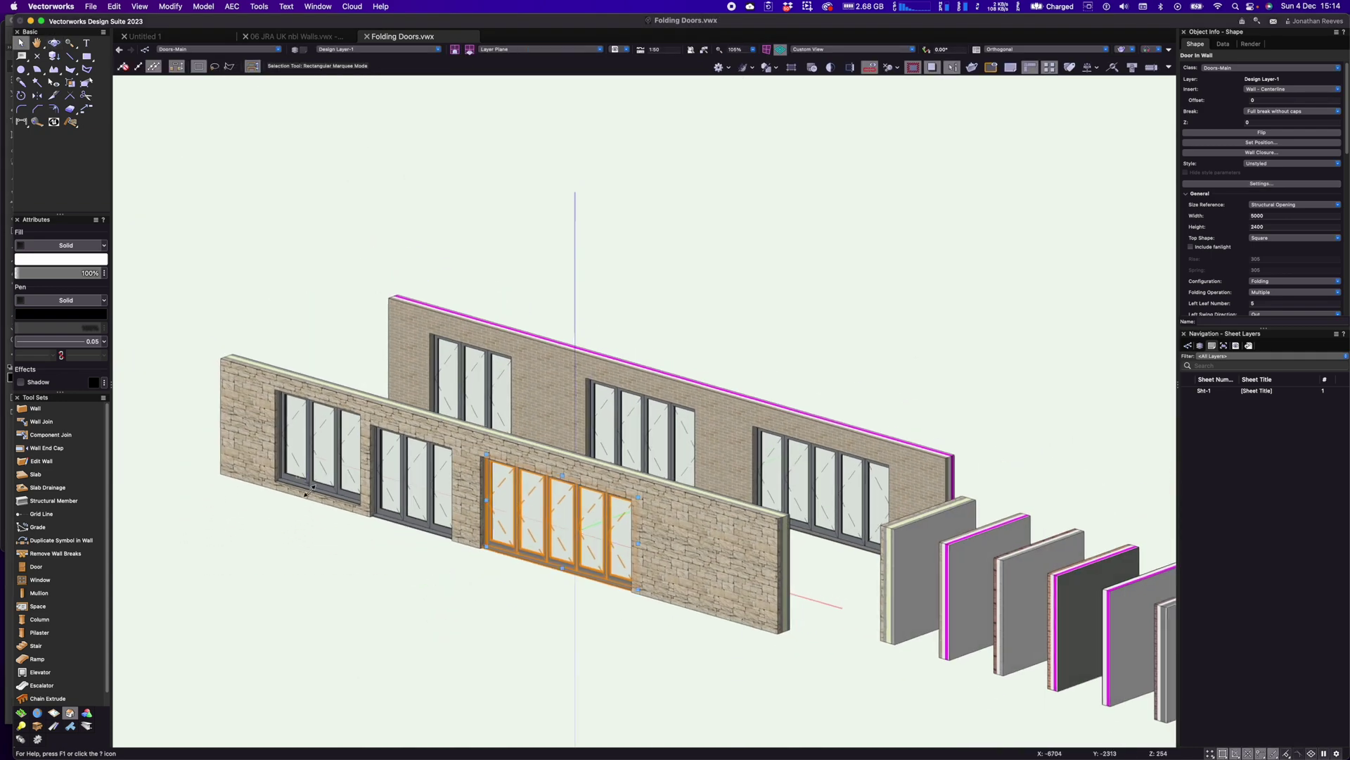
- Stretch the leftmost stone-wall door down to the floor and widen it to 3611
{"action": "scroll", "coordinate": [352, 514], "scroll_direction": "up", "scroll_amount": 5}
{"action": "left_click", "coordinate": [356, 518]}
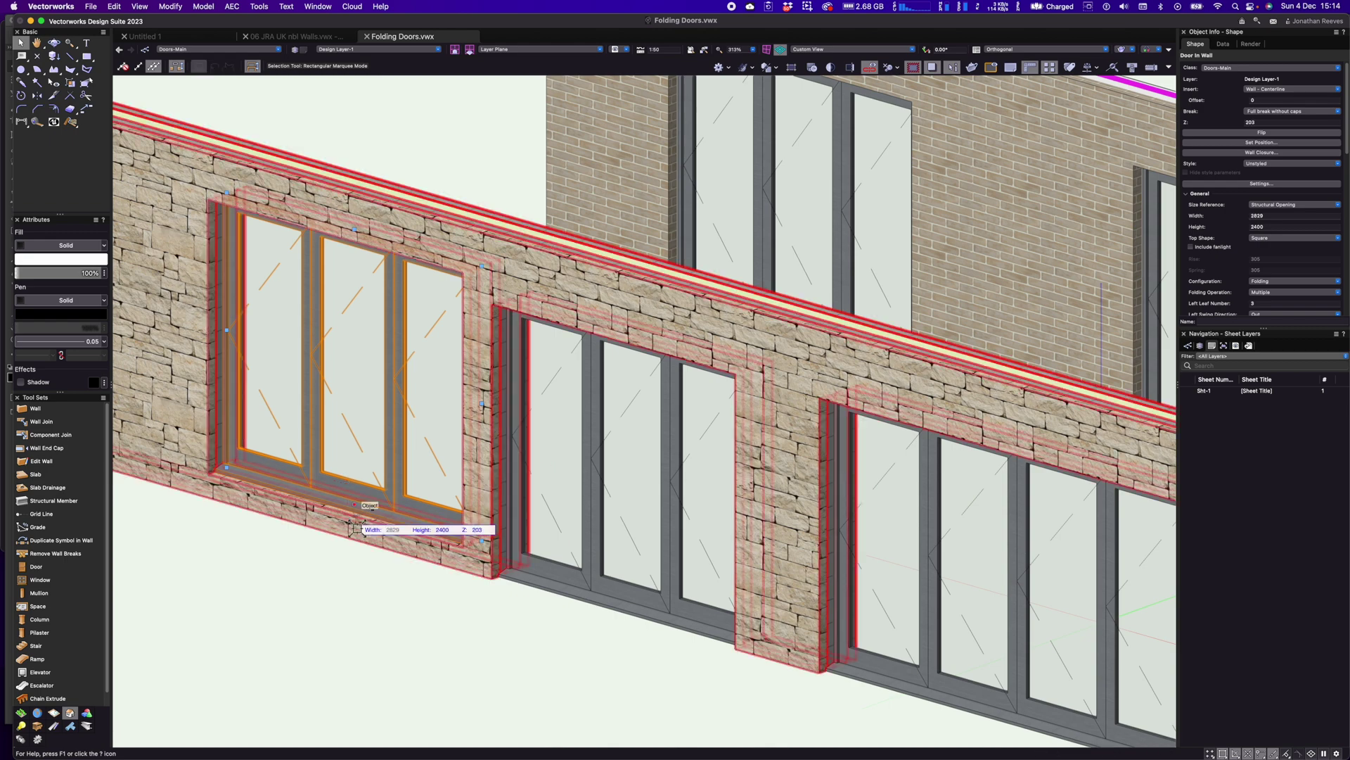
{"action": "left_click_drag", "start_coordinate": [356, 544], "coordinate": [356, 545]}
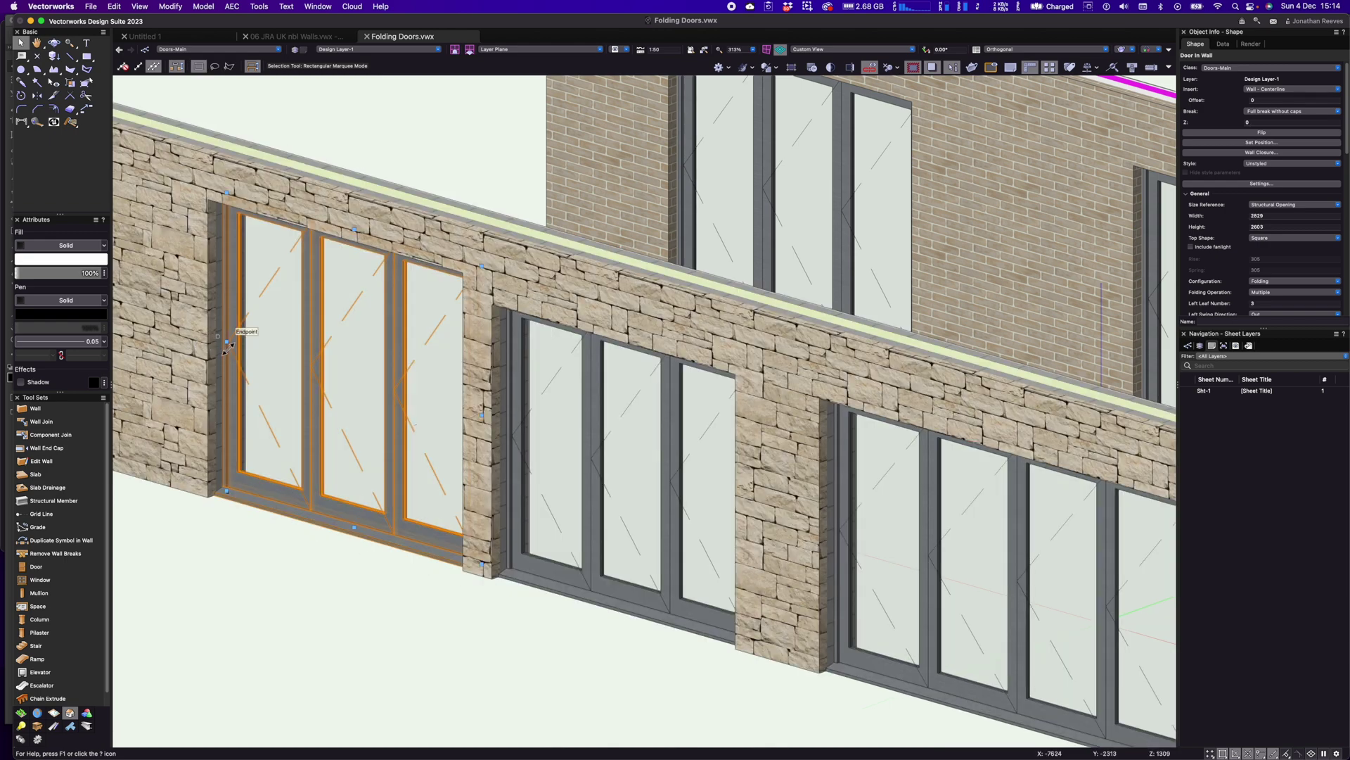
{"action": "left_click_drag", "start_coordinate": [226, 343], "coordinate": [143, 308]}
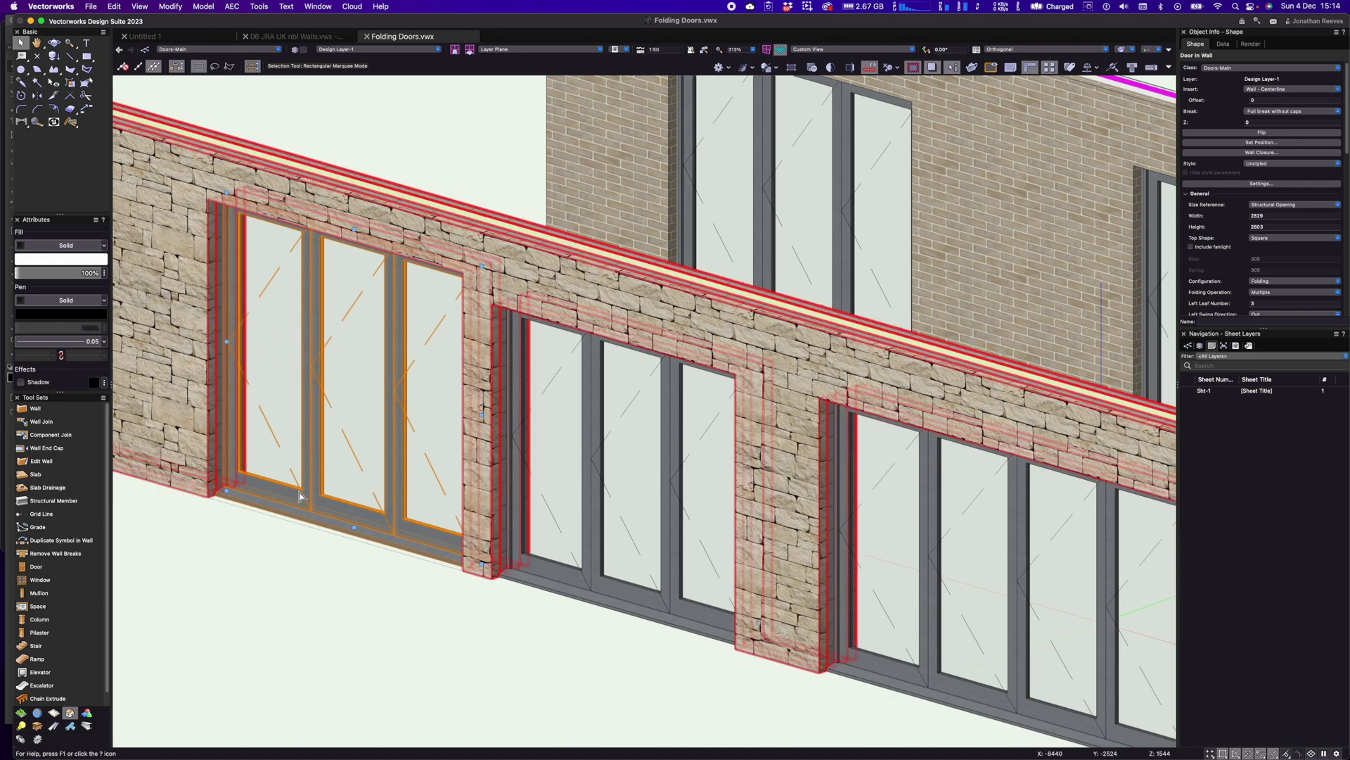
- Orbit toward the front of the walls and select the five-leaf folding door
{"action": "scroll", "coordinate": [300, 498], "scroll_direction": "down", "scroll_amount": 5}
{"action": "mouse_move", "coordinate": [530, 627]}
{"action": "middle_mouse_down", "text": "super"}
{"action": "mouse_move", "coordinate": [520, 565]}
{"action": "mouse_move", "coordinate": [545, 627]}
{"action": "middle_mouse_up", "text": "super"}
{"action": "key", "text": "x"}
{"action": "left_click", "coordinate": [609, 590]}
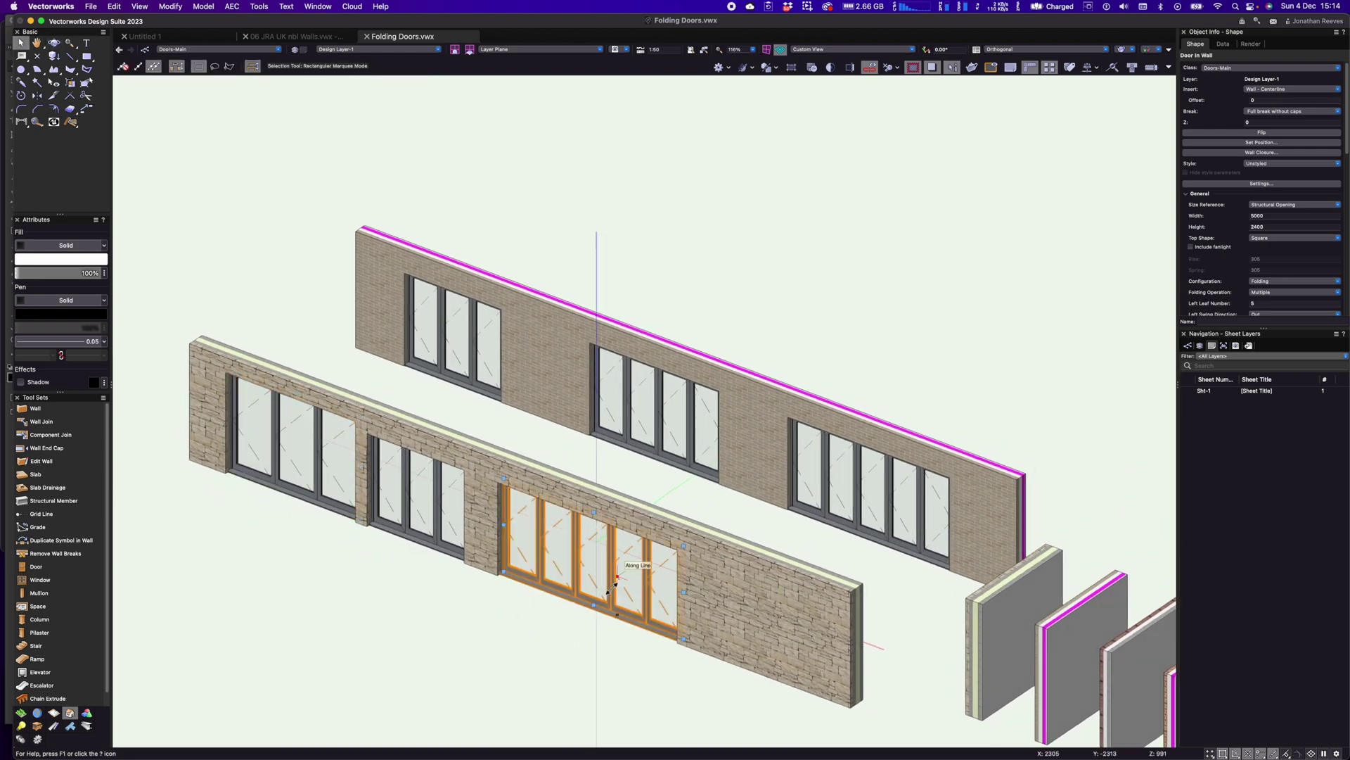
- Set the folding door's width to 10000 and reselect it in the wall
{"action": "scroll", "coordinate": [609, 589], "scroll_direction": "down", "scroll_amount": 5}
{"action": "scroll", "coordinate": [647, 591], "scroll_direction": "up", "scroll_amount": 4}
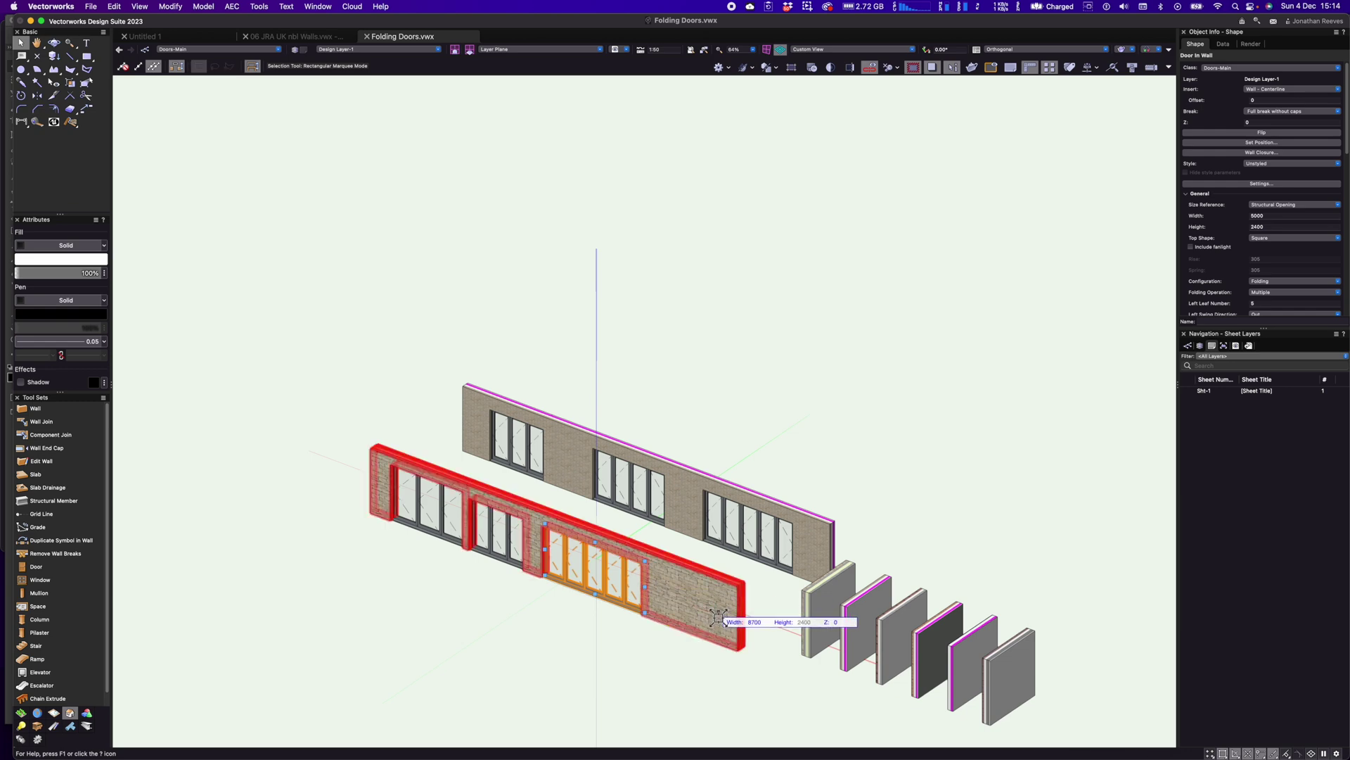
{"action": "type", "text": "10000"}
{"action": "key", "text": "Return"}
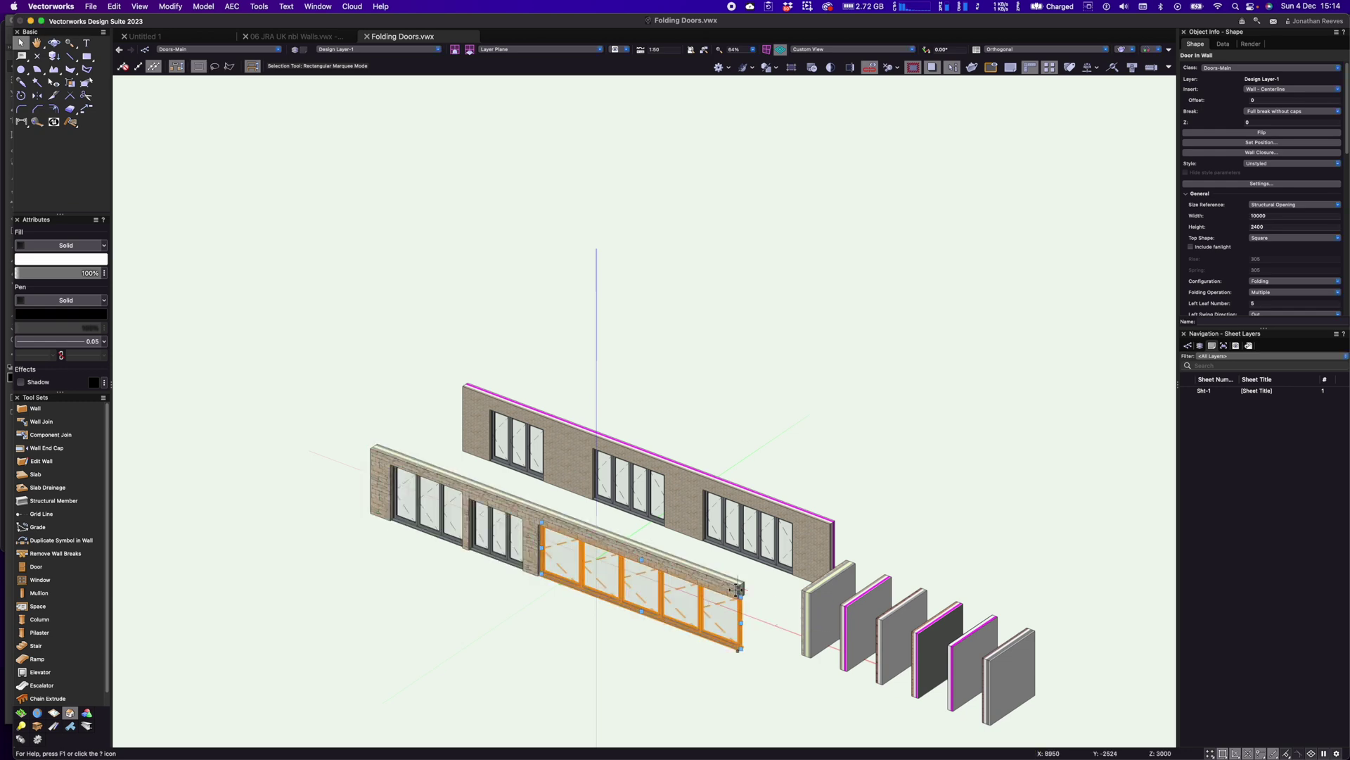
{"action": "left_click", "coordinate": [747, 643]}
{"action": "left_click", "coordinate": [741, 647]}
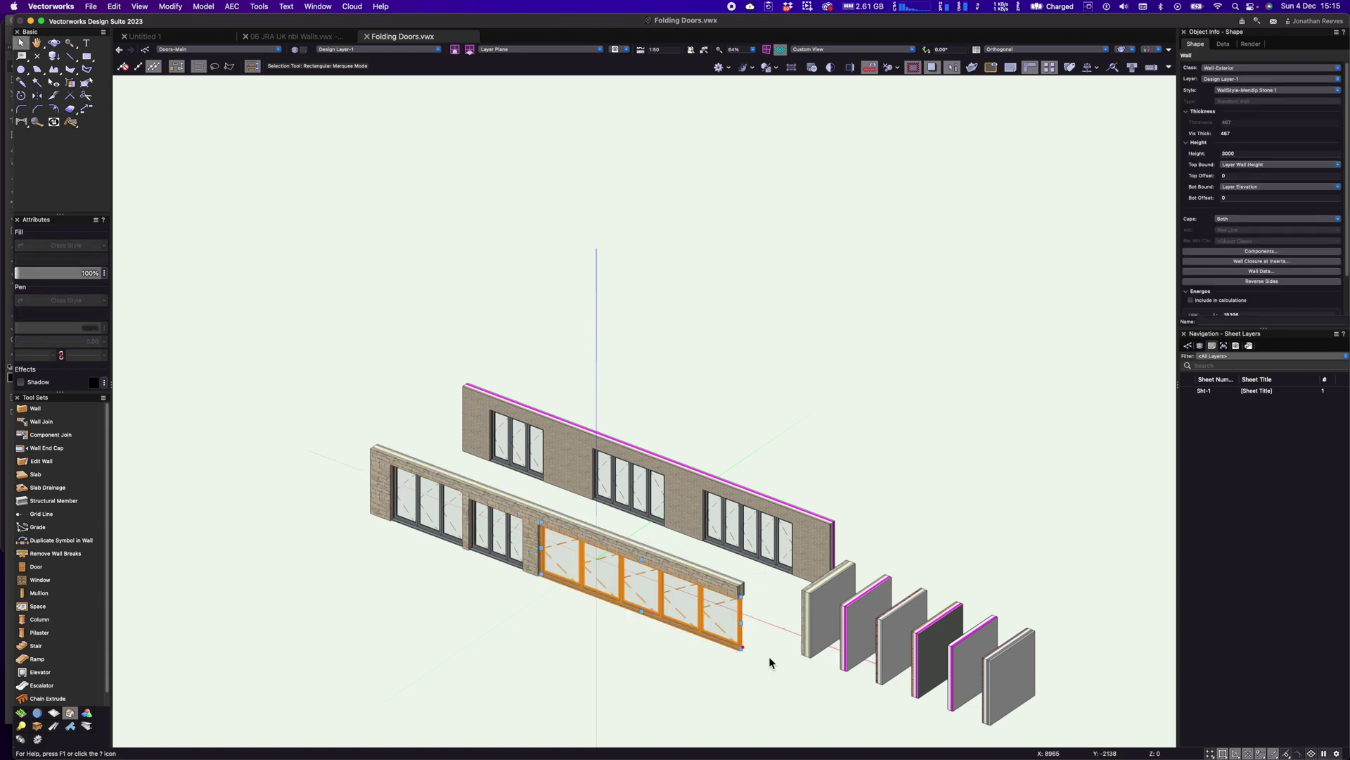
{"action": "left_click_drag", "start_coordinate": [742, 645], "coordinate": [774, 663]}
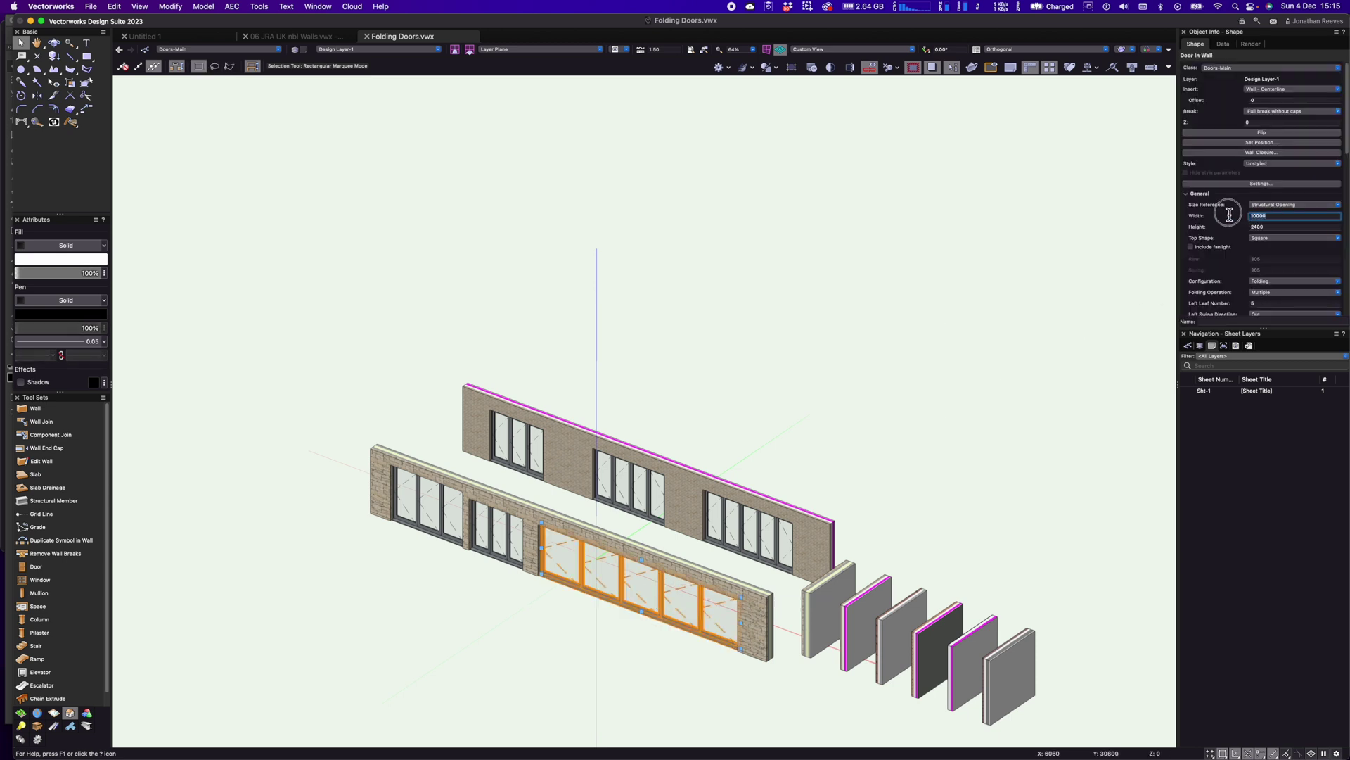
- Give the wide folding door 5 left leaves and 5 right leaves
{"action": "left_click", "coordinate": [1256, 303]}
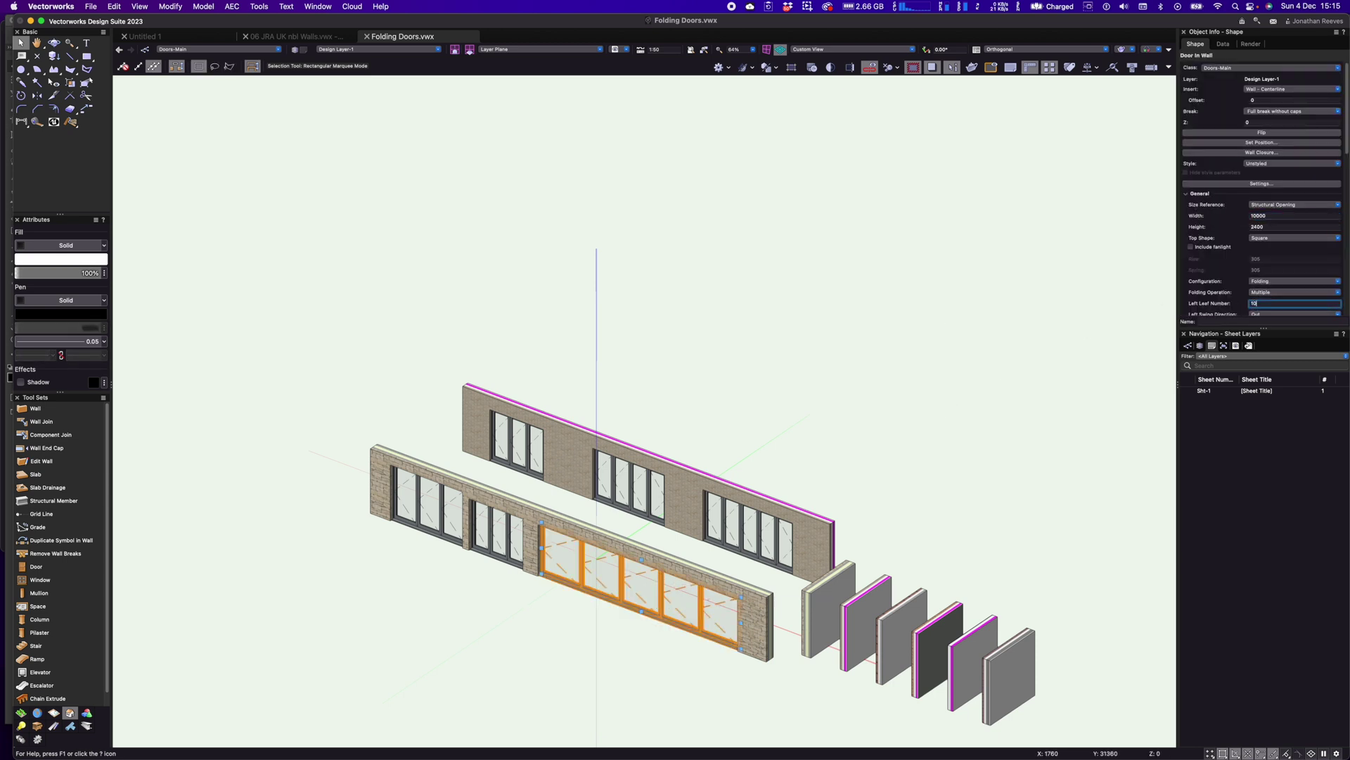
{"action": "type", "text": "10"}
{"action": "key", "text": "Return"}
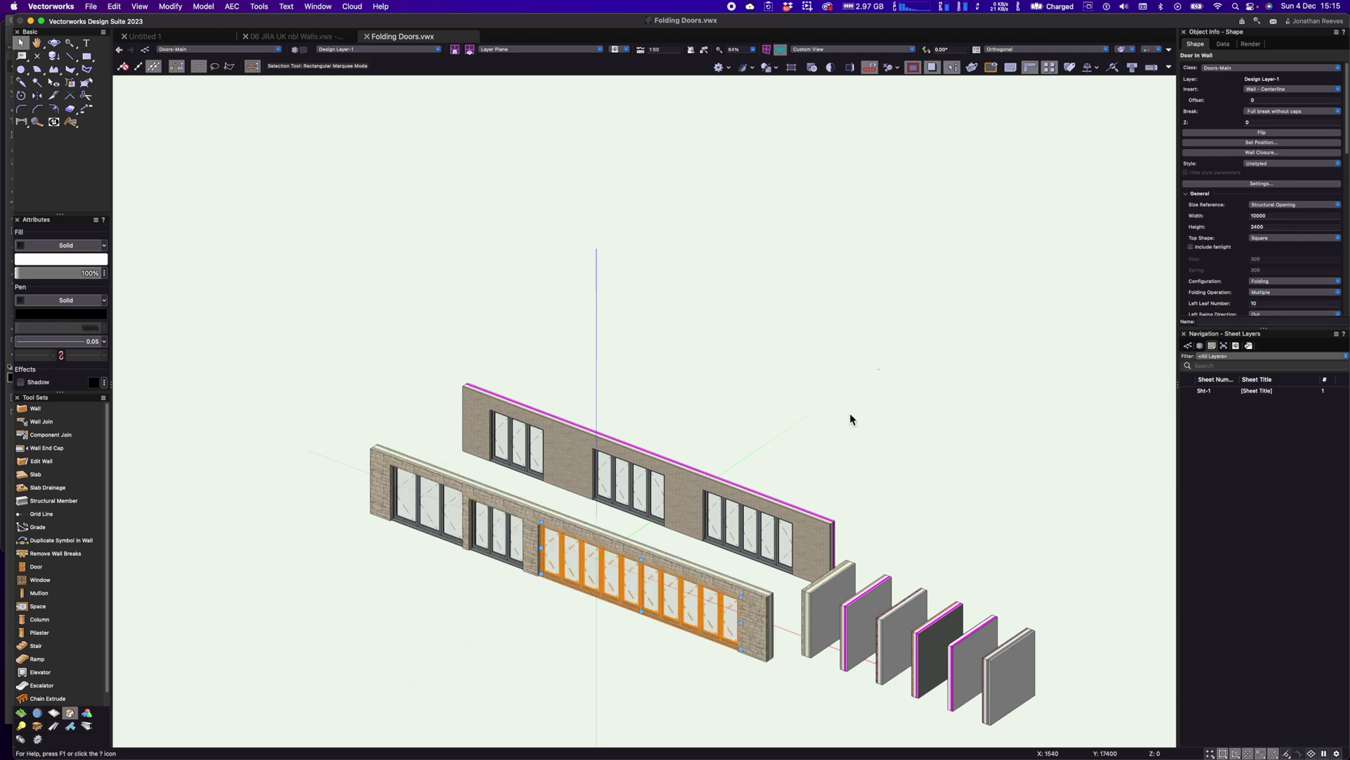
{"action": "scroll", "coordinate": [752, 520], "scroll_direction": "down", "scroll_amount": 3}
{"action": "scroll", "coordinate": [731, 550], "scroll_direction": "up", "scroll_amount": 3}
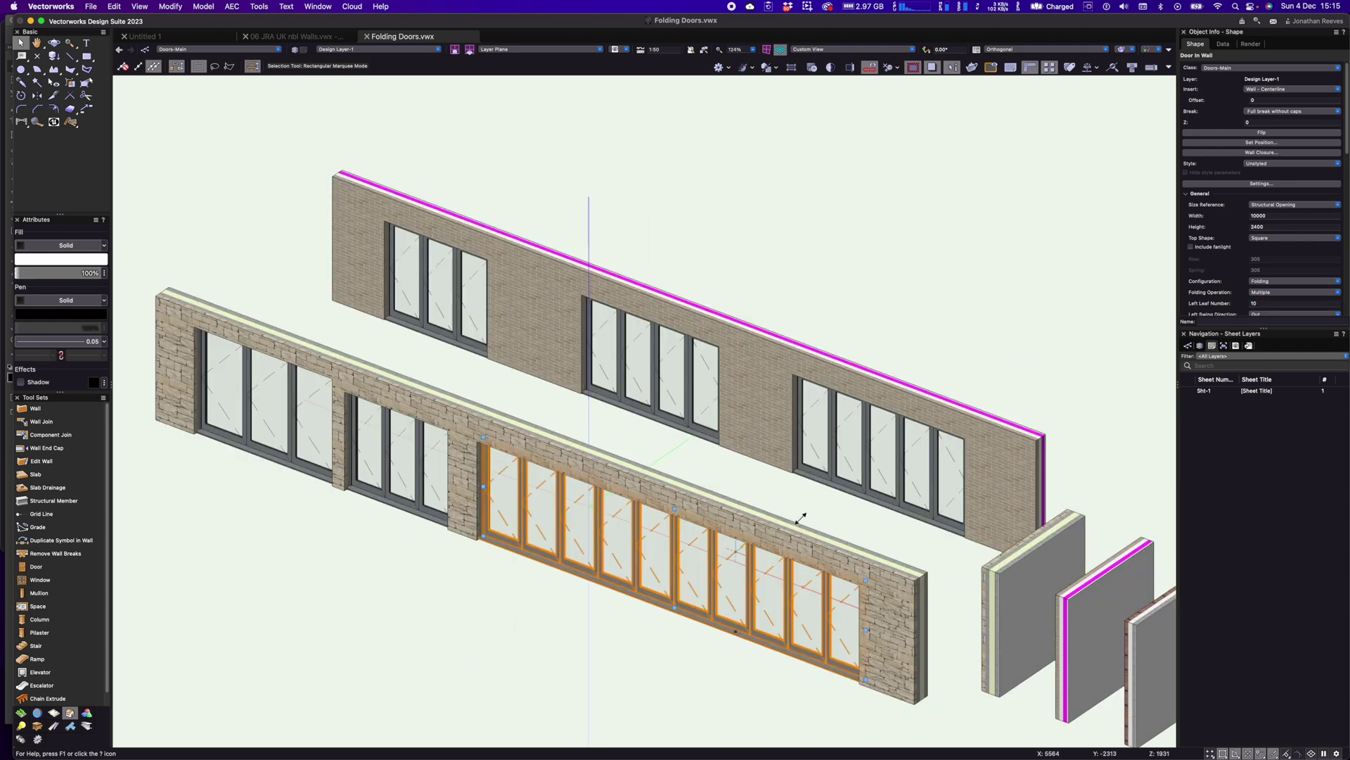
{"action": "double_click", "coordinate": [1273, 307]}
{"action": "key", "text": "Return"}
{"action": "scroll", "coordinate": [1268, 303], "scroll_direction": "down", "scroll_amount": 1}
{"action": "double_click", "coordinate": [1264, 307]}
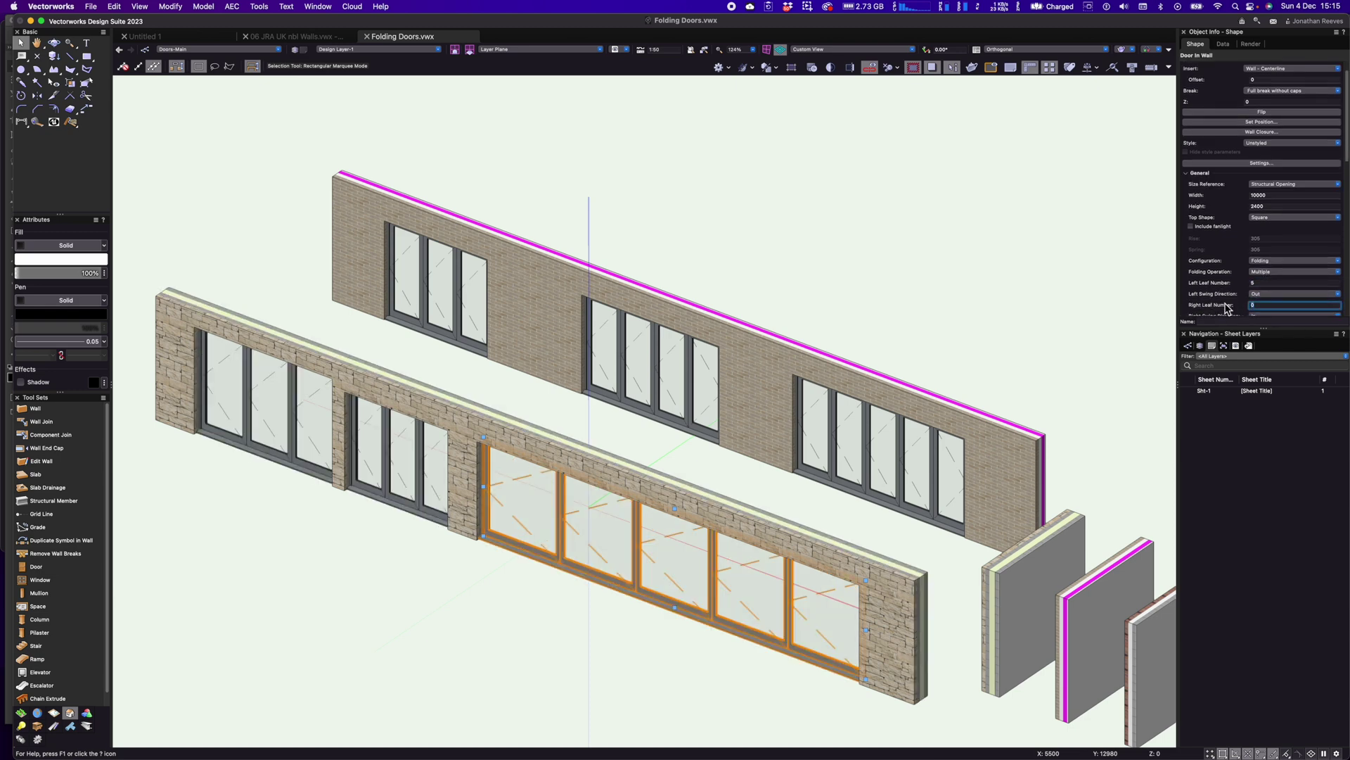
{"action": "key", "text": "Return"}
- In Top/Plan, set the folding door's Left Swing Direction to In
{"action": "scroll", "coordinate": [1238, 273], "scroll_direction": "down", "scroll_amount": 1}
{"action": "left_click", "coordinate": [633, 648]}
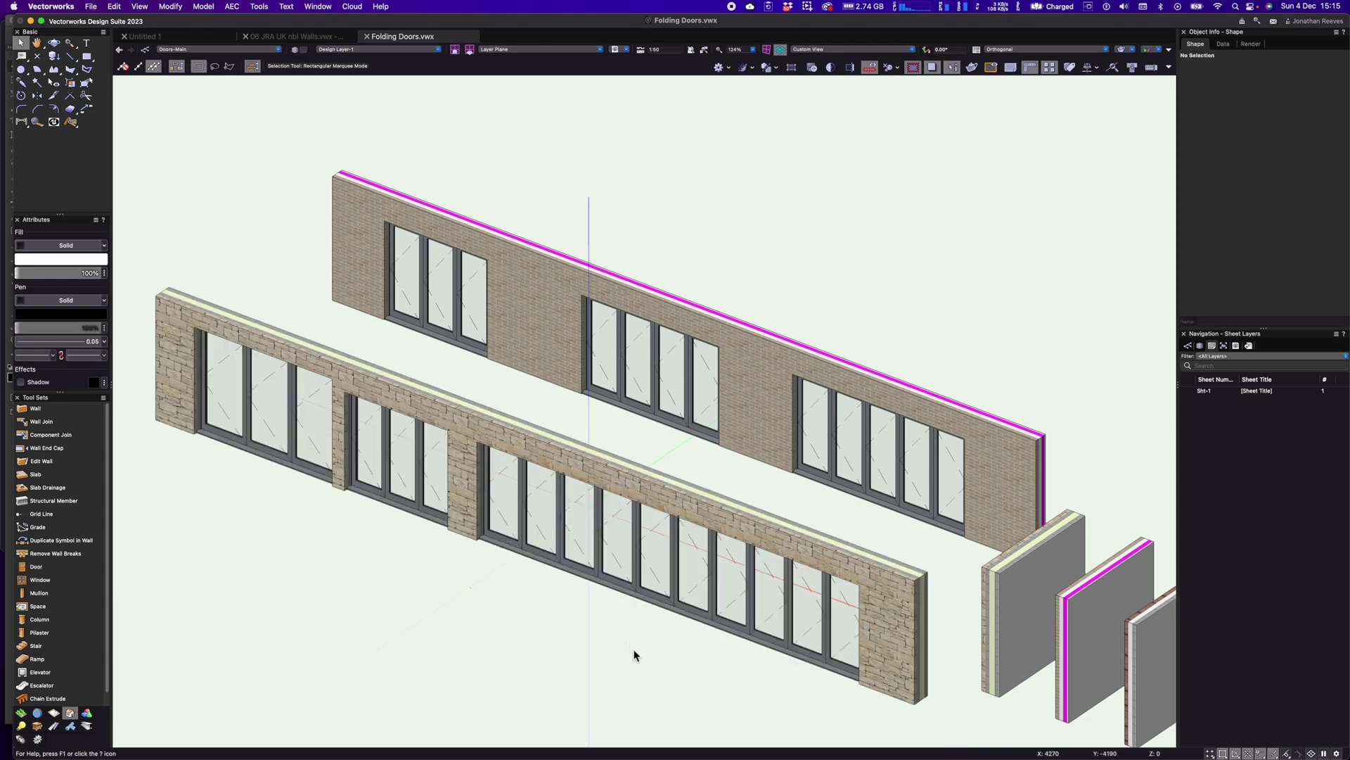
{"action": "key", "text": "super+5"}
{"action": "left_click", "coordinate": [832, 535]}
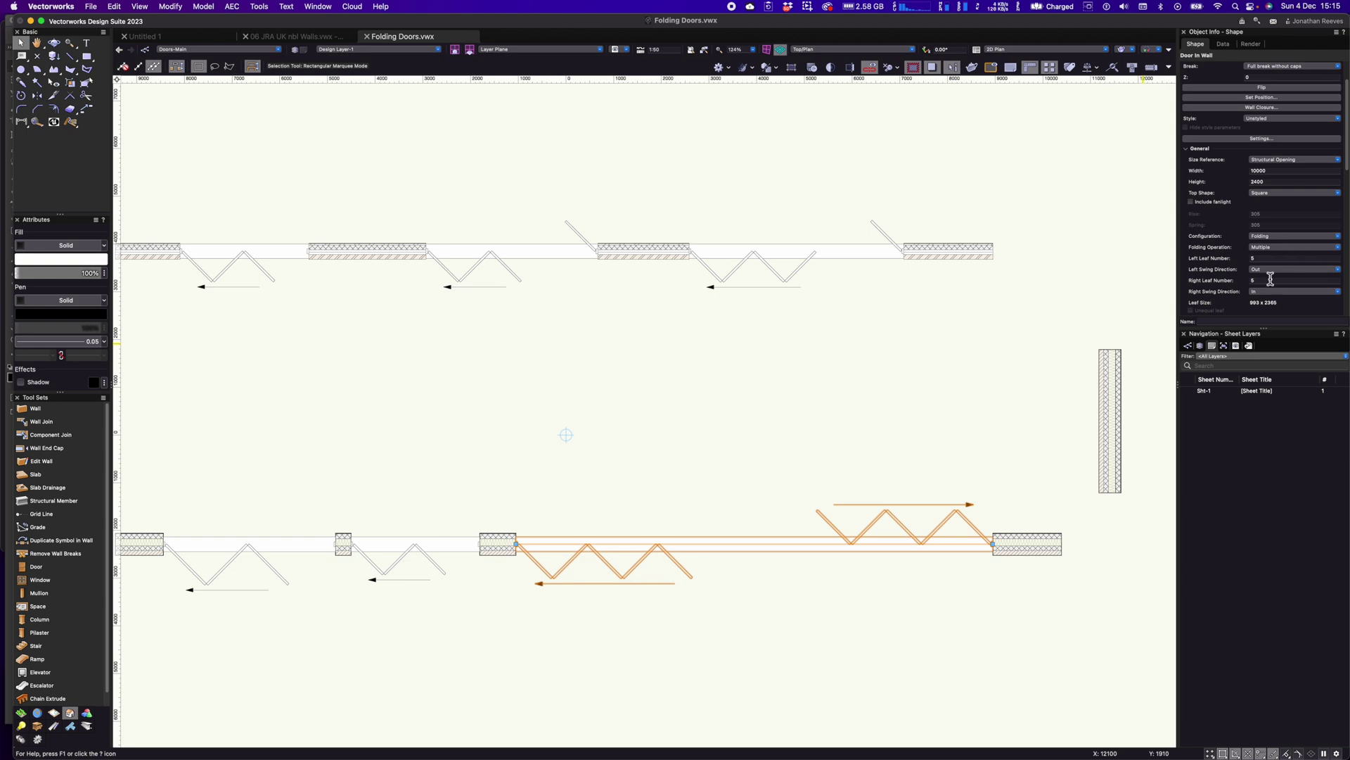
{"action": "left_click", "coordinate": [1273, 270]}
{"action": "left_click", "coordinate": [1275, 280]}
{"action": "left_click", "coordinate": [515, 621]}
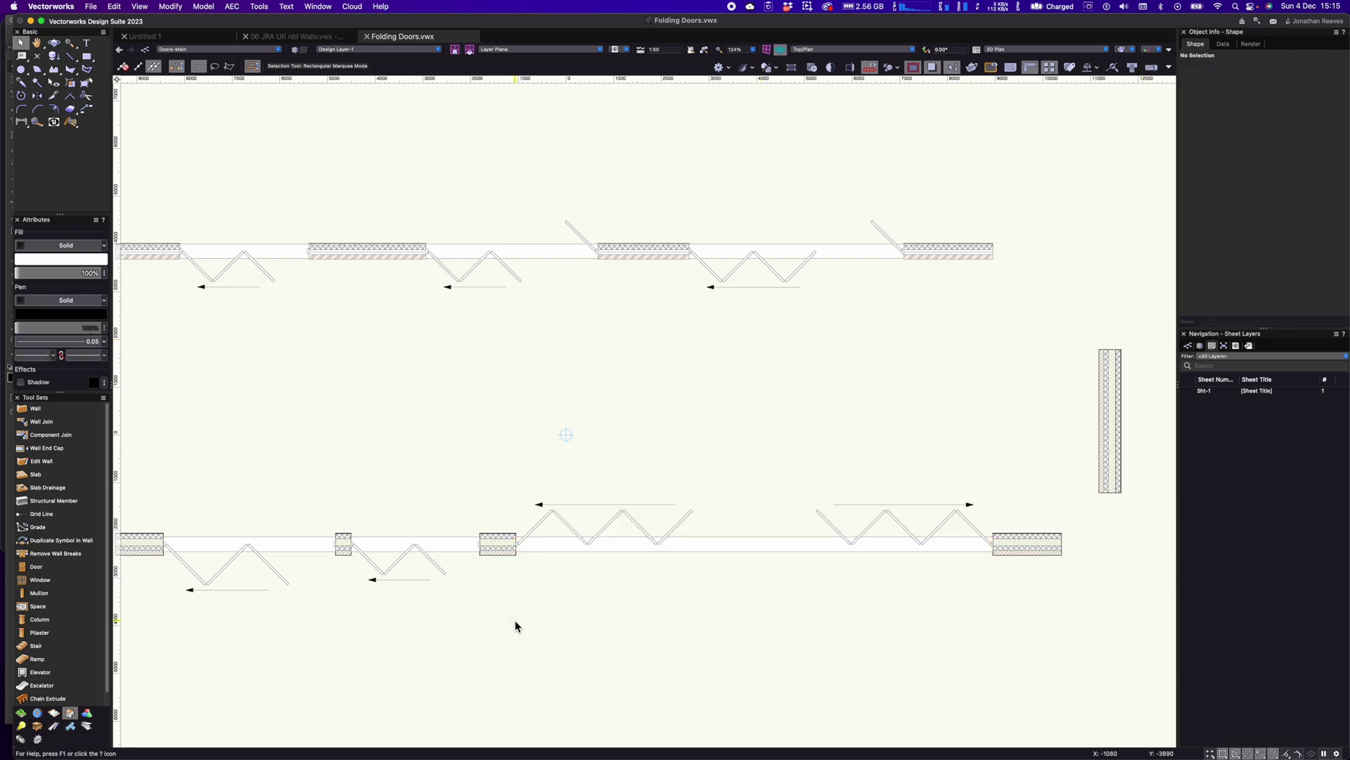
- Check the door in Front and Right Isometric views, then orbit around the house model
{"action": "key", "text": "2"}
{"action": "key", "text": "3"}
{"action": "middle_click_drag", "start_coordinate": [514, 619], "coordinate": [549, 557]}
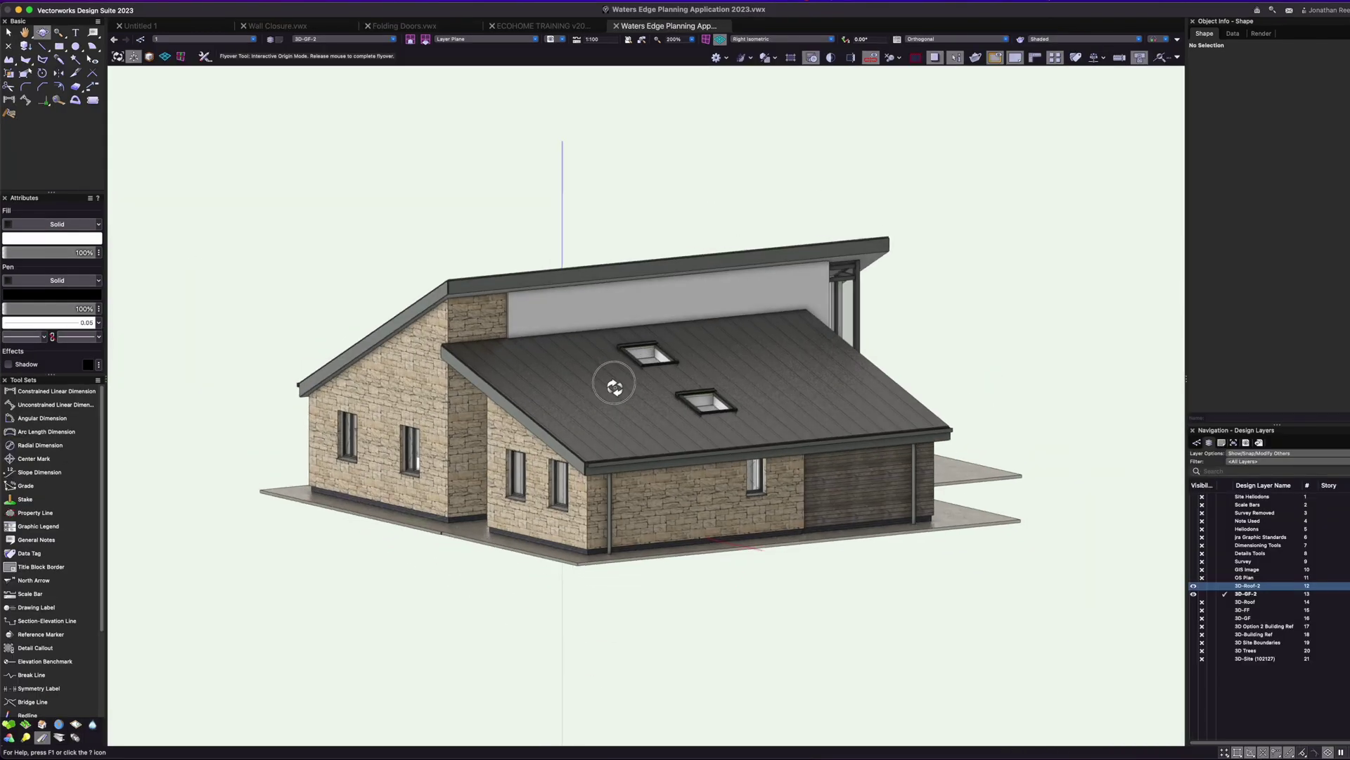
{"action": "middle_click_drag", "start_coordinate": [630, 352], "coordinate": [749, 390]}
{"action": "left_click_drag", "start_coordinate": [749, 390], "coordinate": [621, 443]}
{"action": "key", "text": "x"}
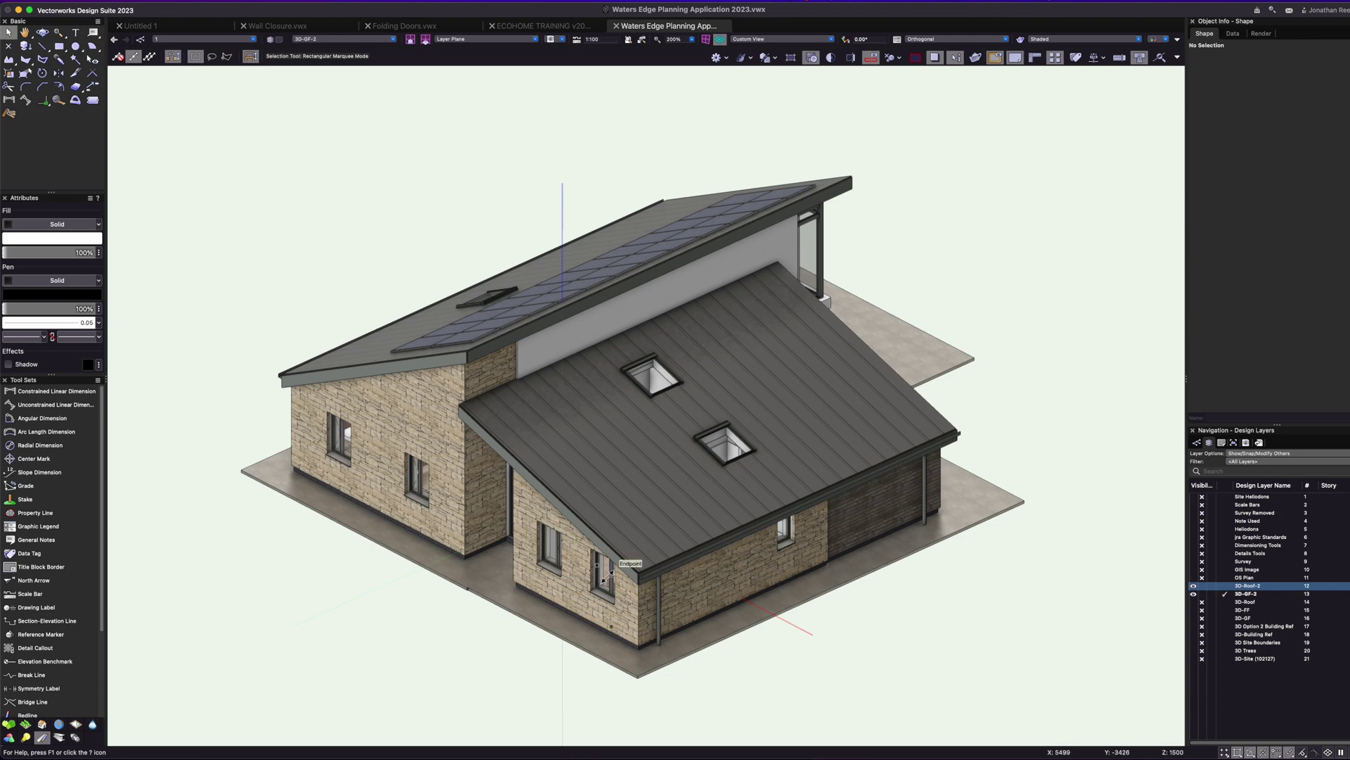
- Restore the Original Option saved view of the brick house and show the Building Shell tool set
{"action": "middle_click_drag", "start_coordinate": [700, 491], "coordinate": [566, 422], "text": "shift"}
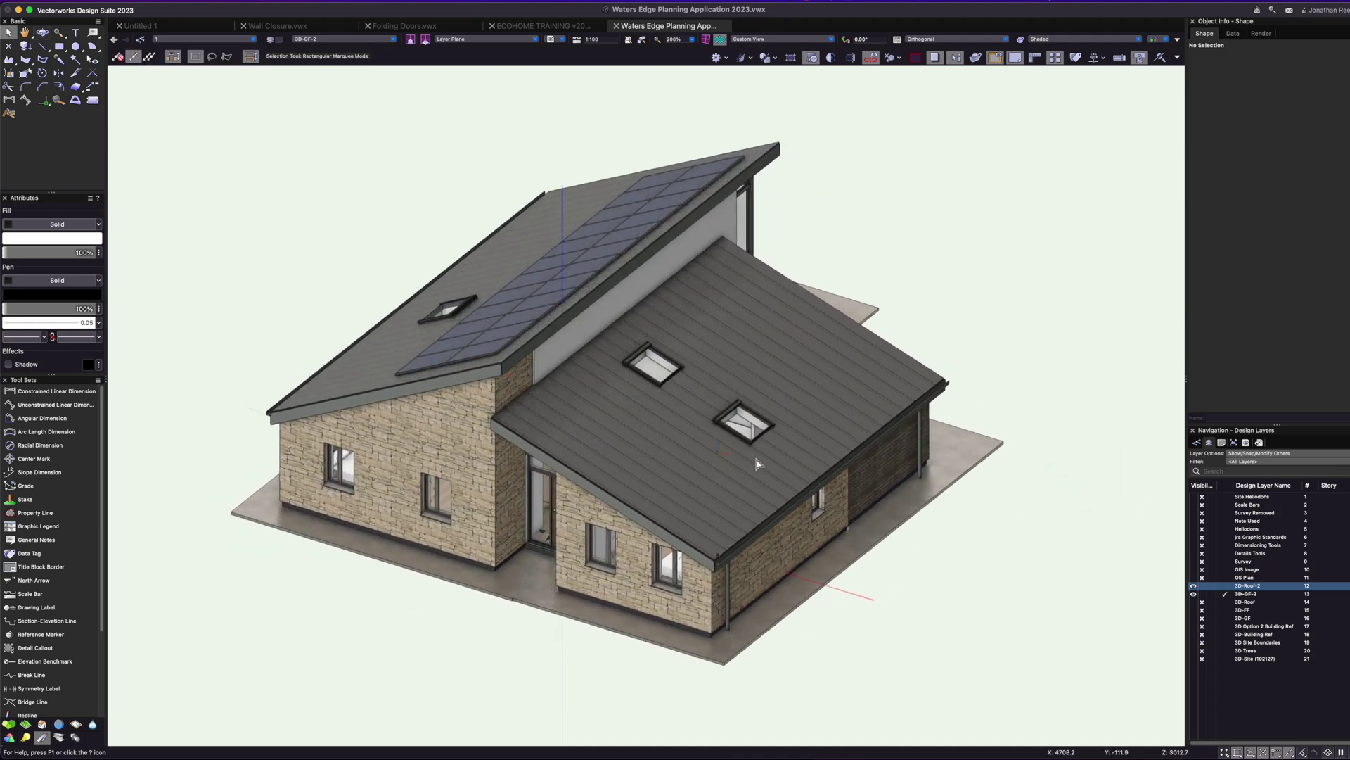
{"action": "left_click", "coordinate": [555, 40]}
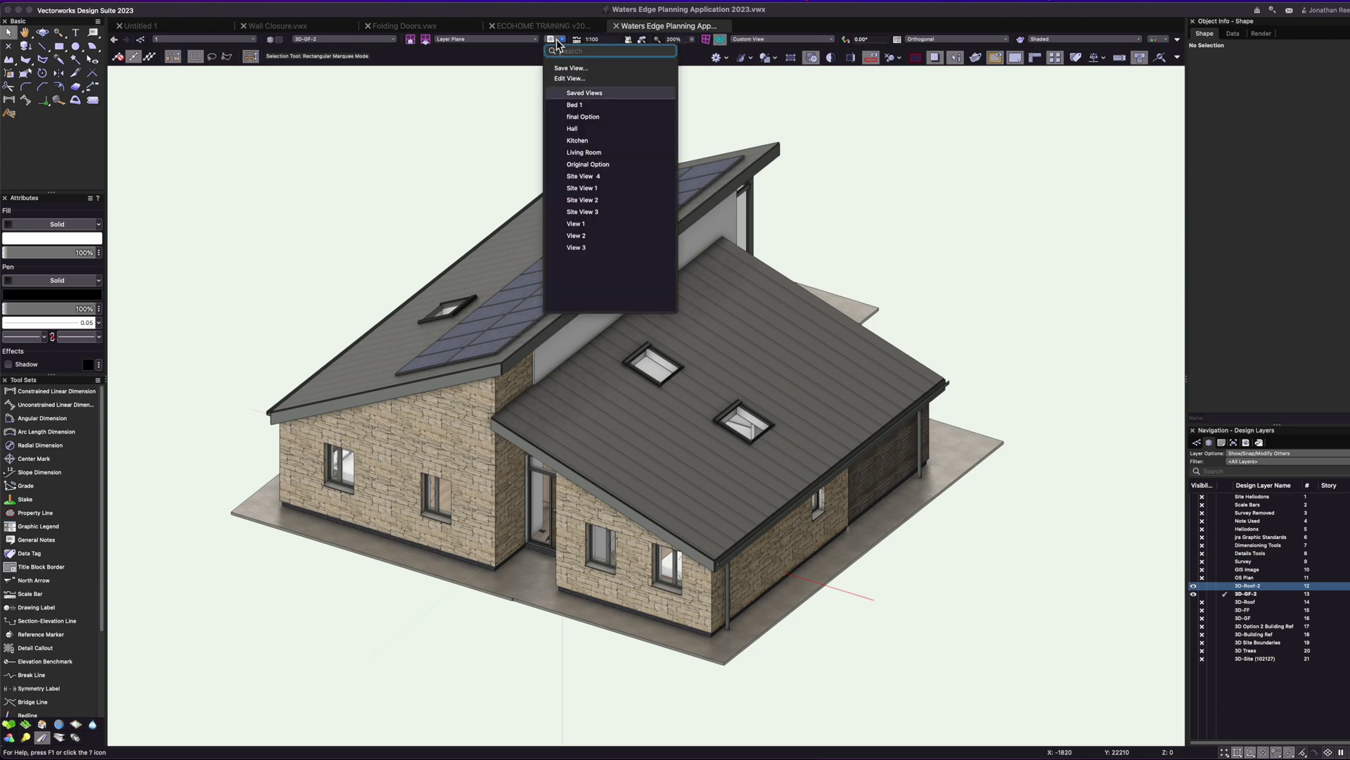
{"action": "left_click", "coordinate": [590, 164]}
{"action": "middle_click_drag", "start_coordinate": [728, 402], "coordinate": [791, 476], "text": "super"}
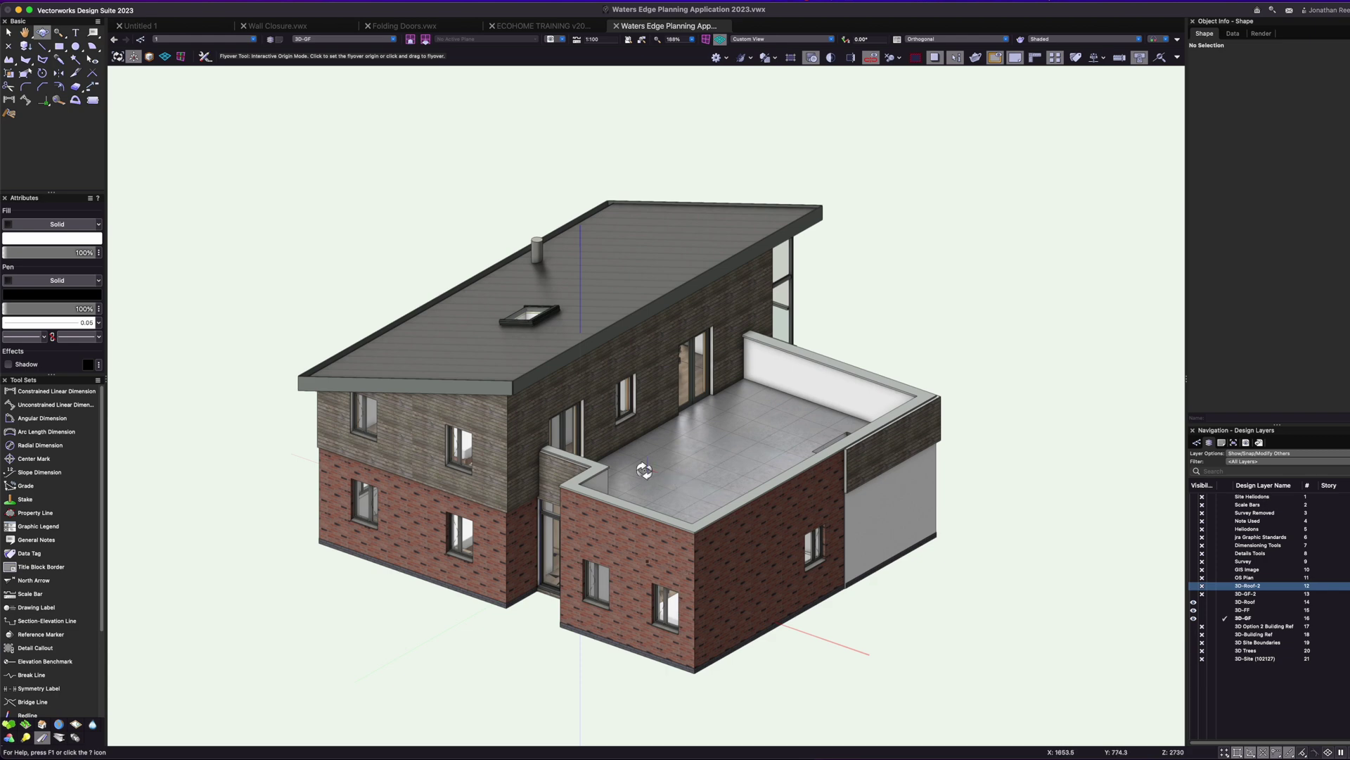
{"action": "left_click", "coordinate": [42, 724]}
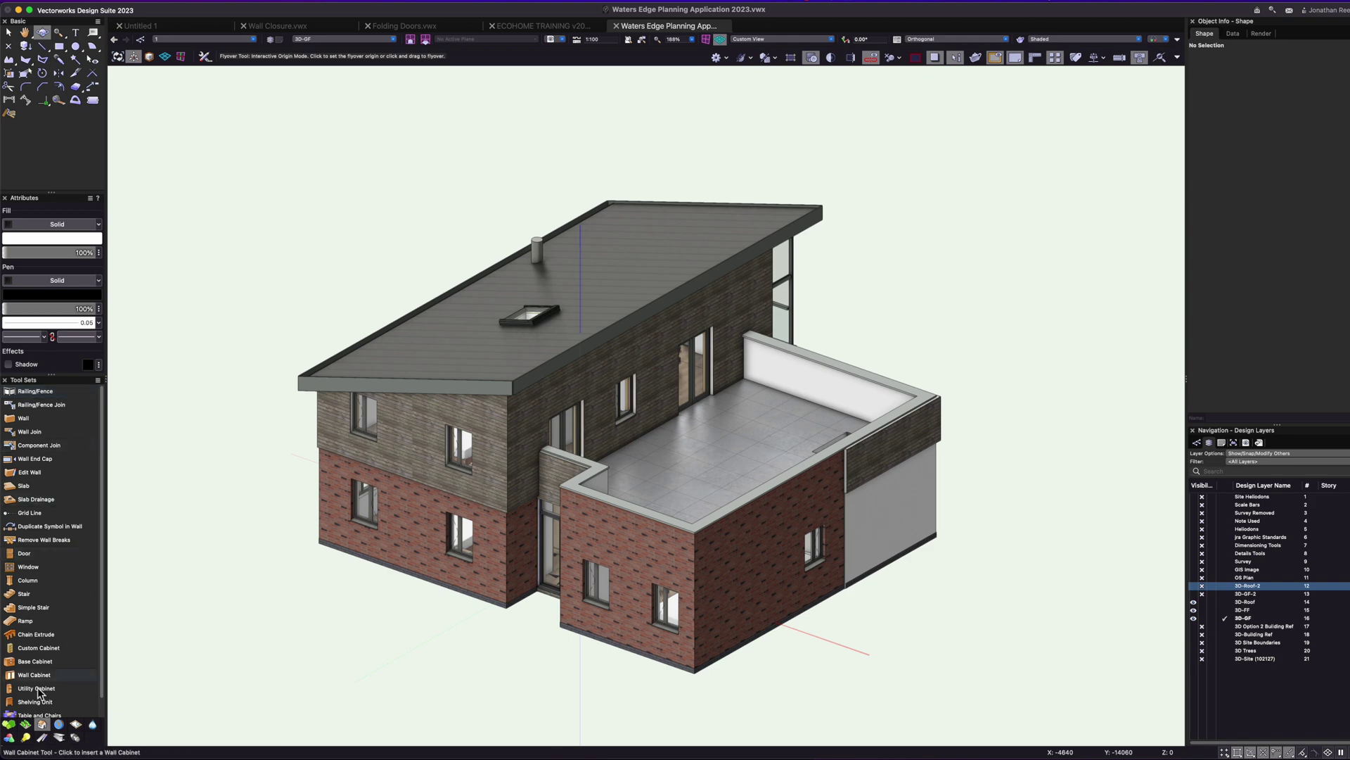
- Switch to the JRA Architect 2023 workspace and show the Building Shell tool set
{"action": "left_click", "coordinate": [270, 1]}
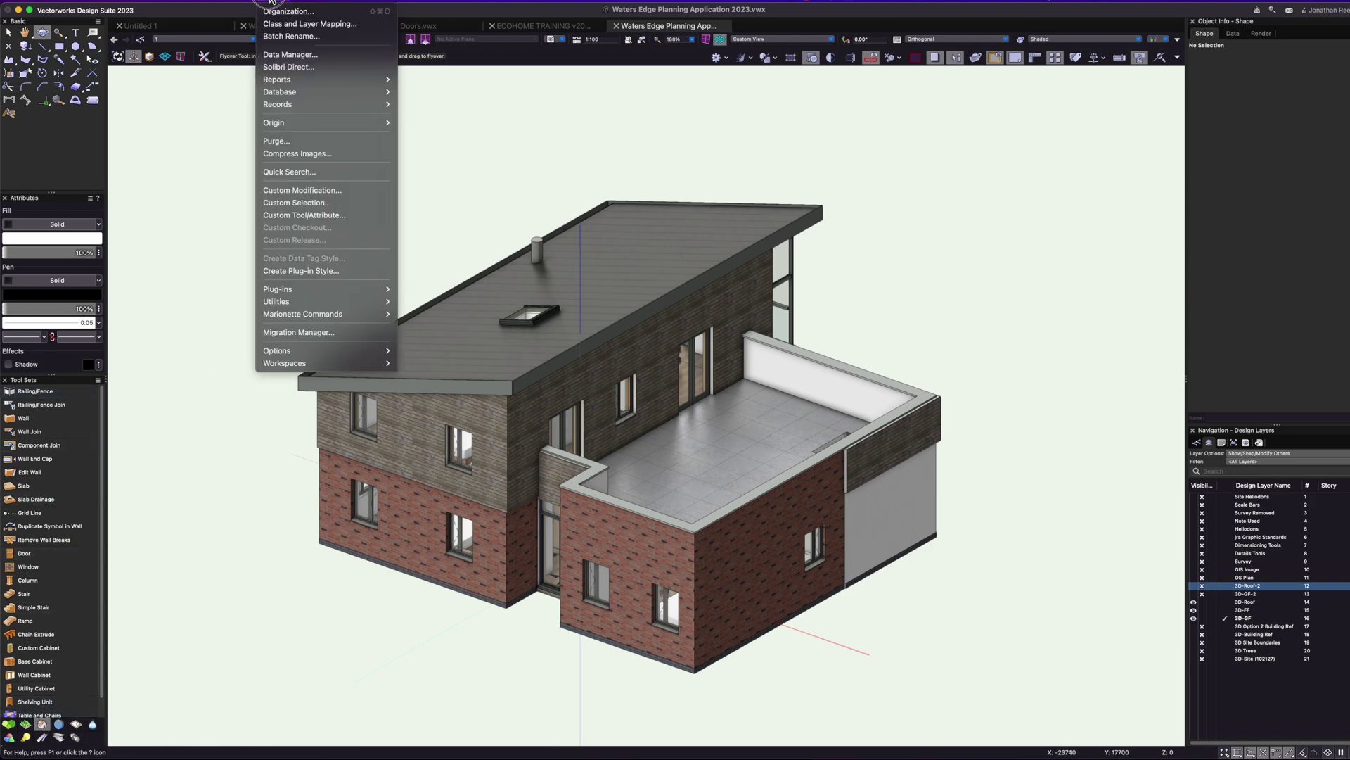
{"action": "mouse_move", "coordinate": [337, 363]}
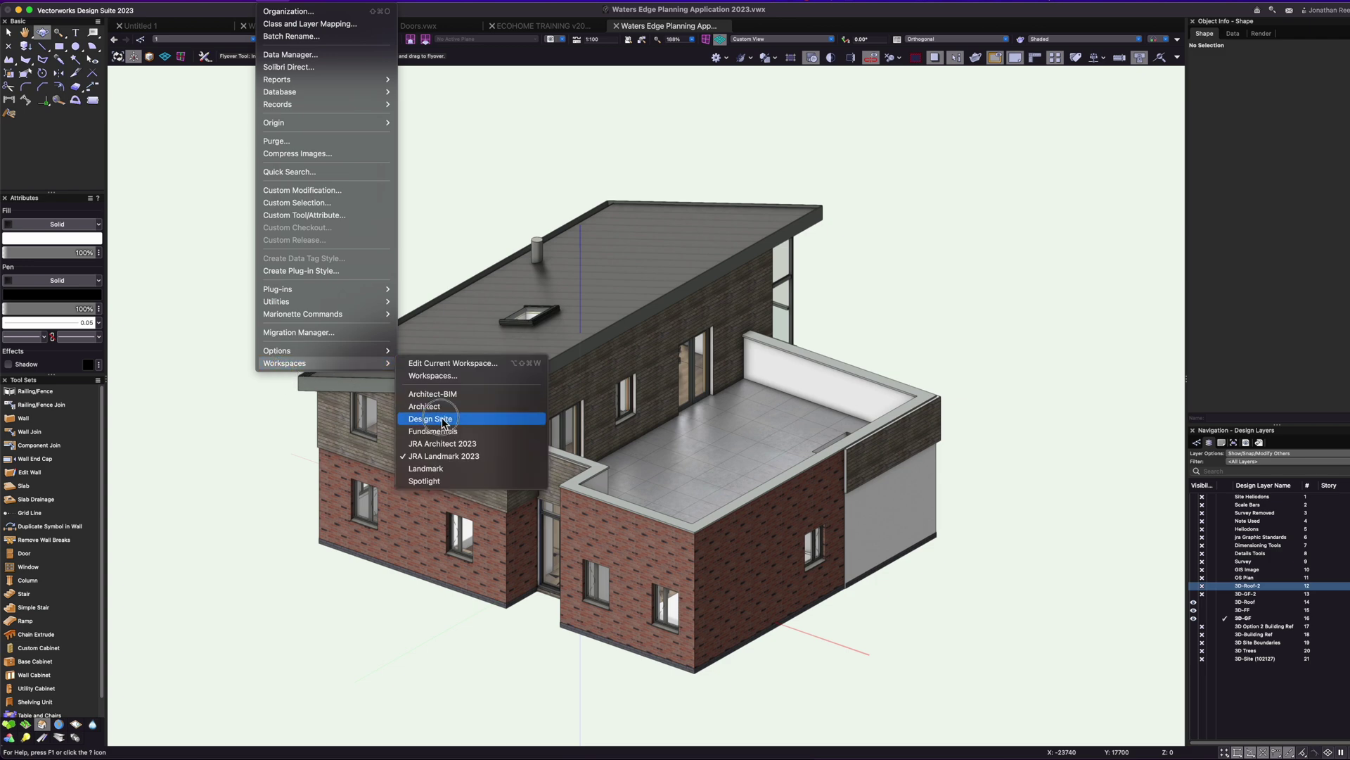
{"action": "left_click", "coordinate": [465, 446]}
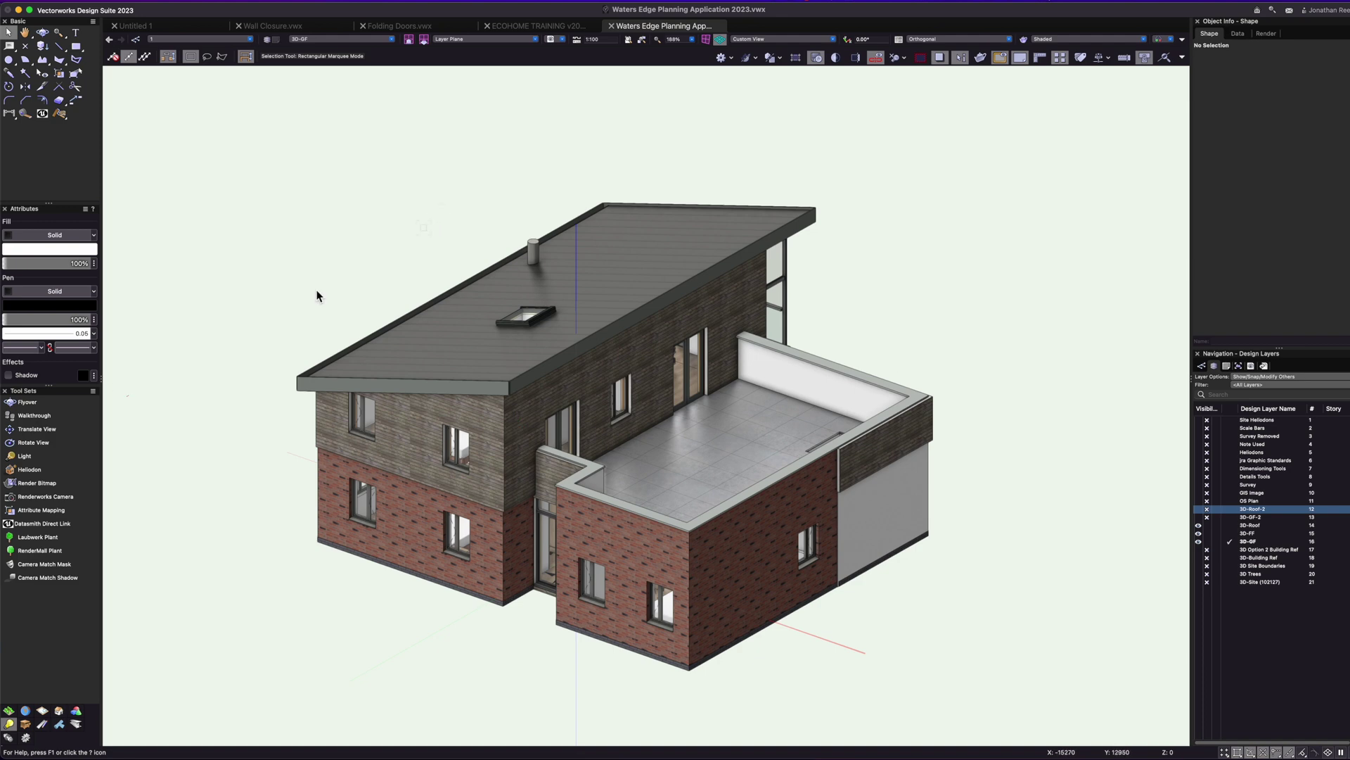
{"action": "left_click", "coordinate": [260, 0]}
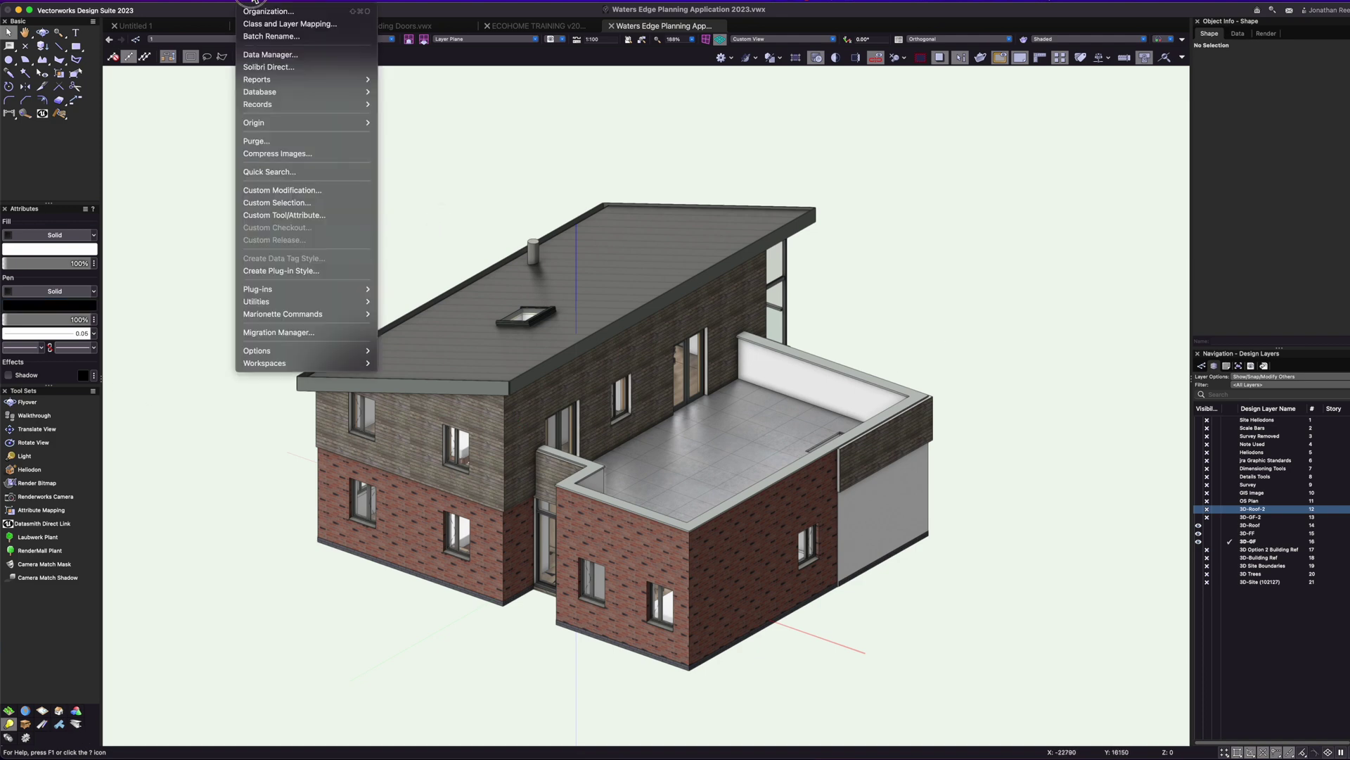
{"action": "mouse_move", "coordinate": [295, 363]}
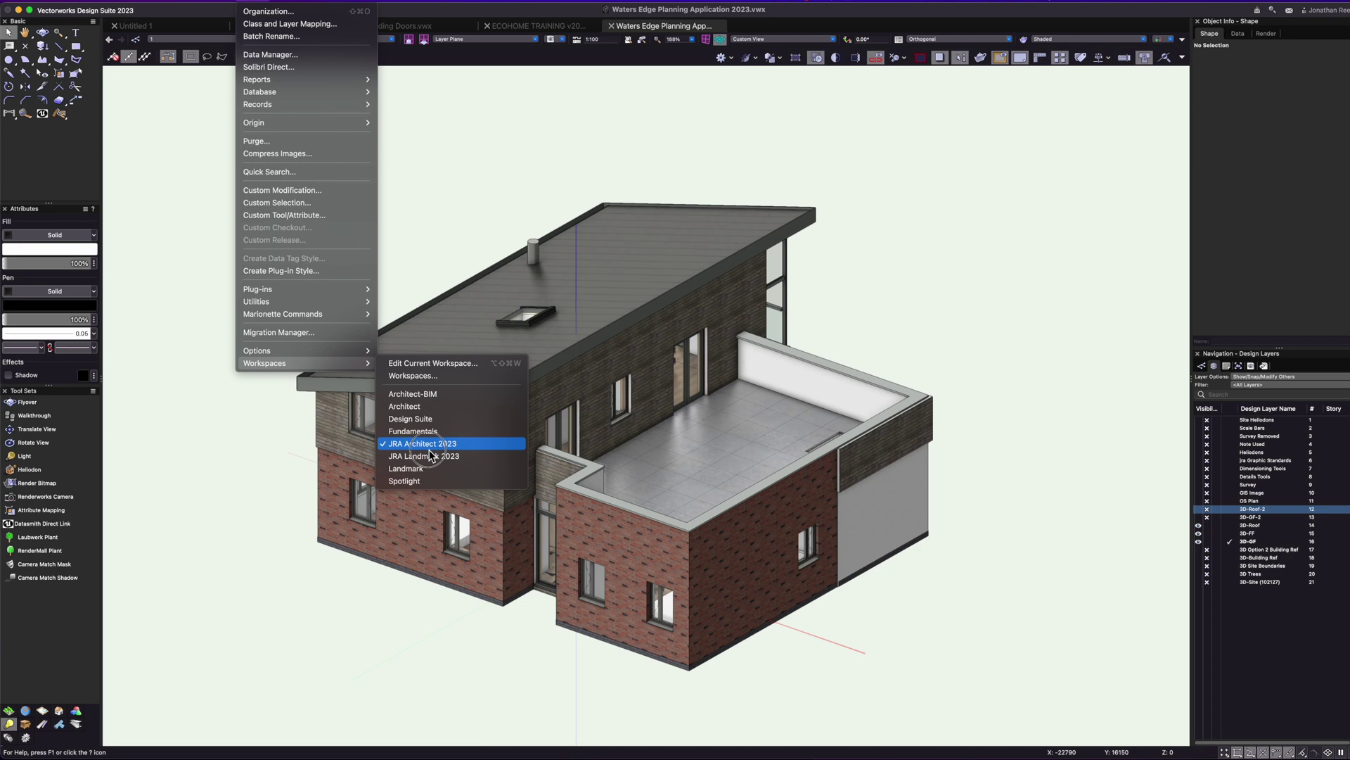
{"action": "left_click", "coordinate": [300, 454]}
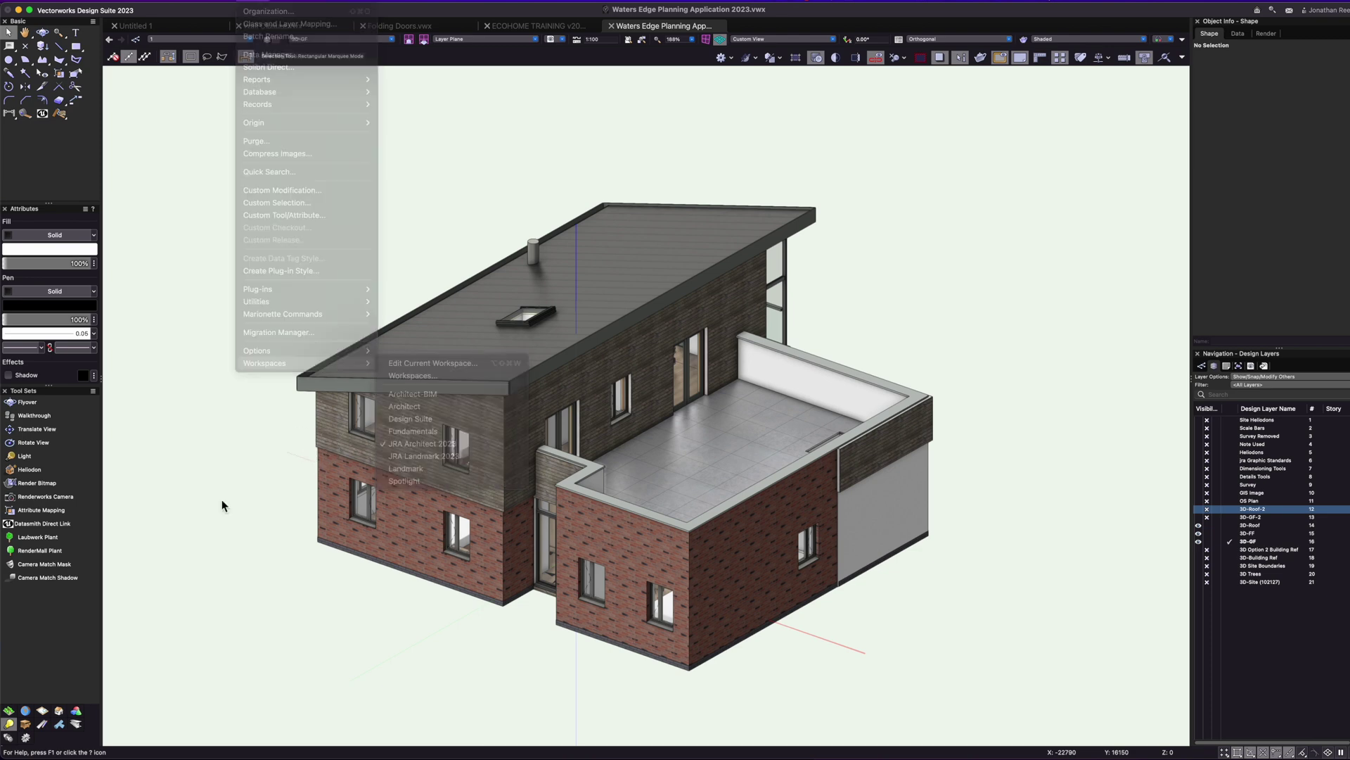
{"action": "left_click", "coordinate": [60, 713]}
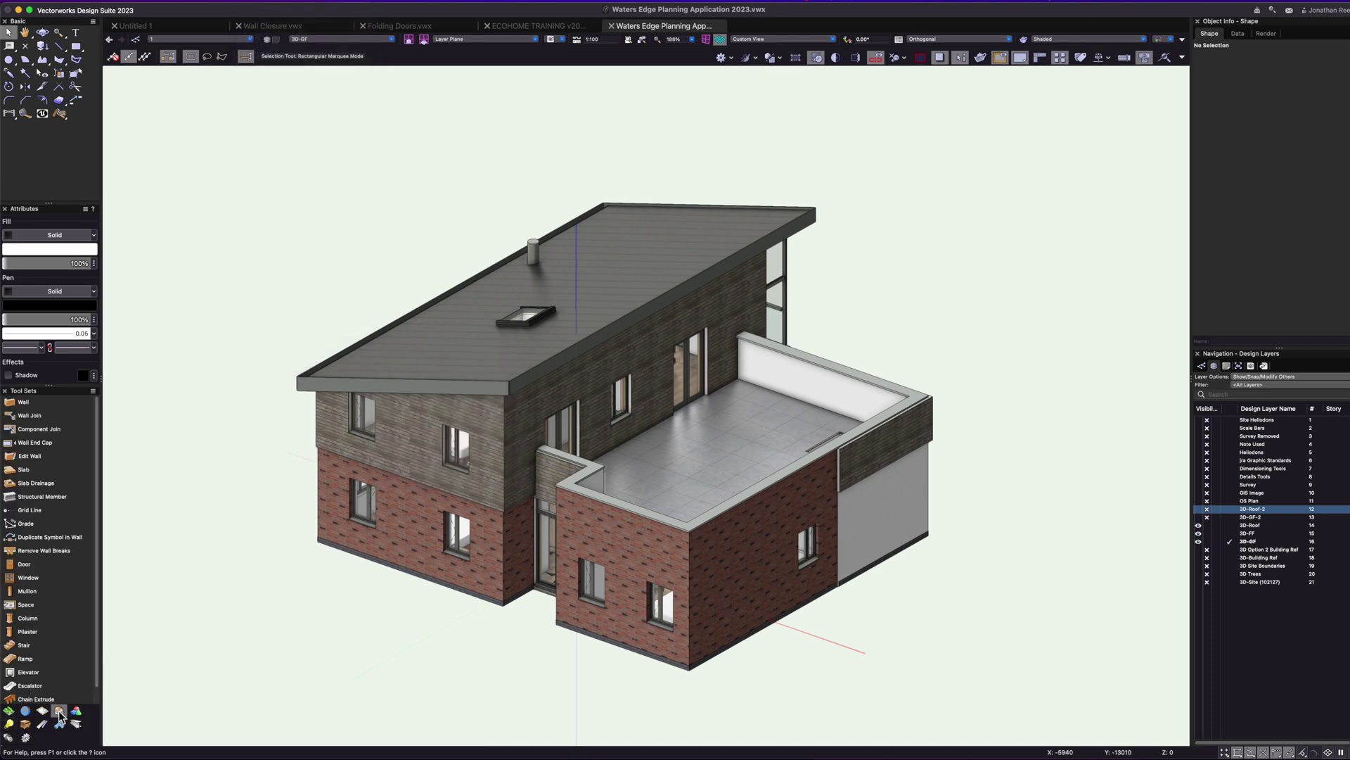
- Place two windows in the house's lower front wall
{"action": "left_click", "coordinate": [27, 580]}
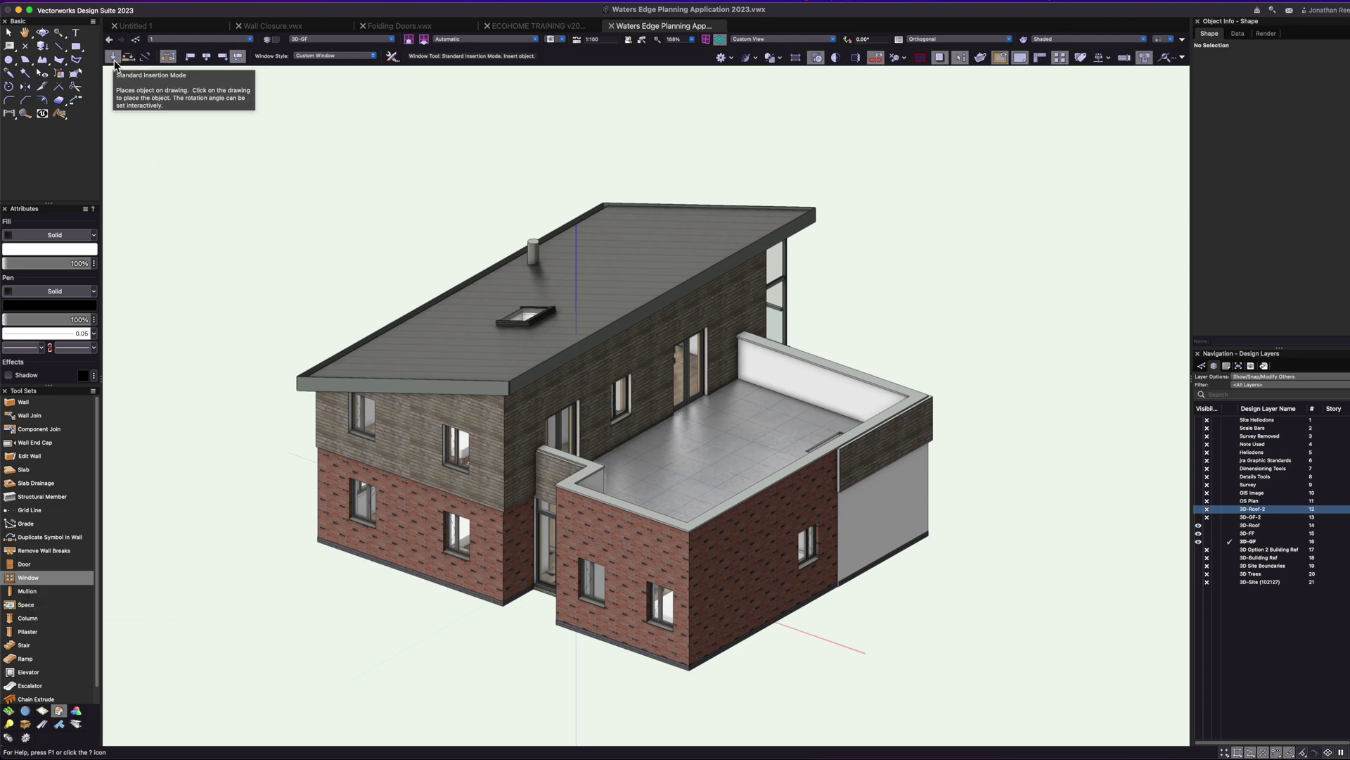
{"action": "left_click", "coordinate": [722, 591]}
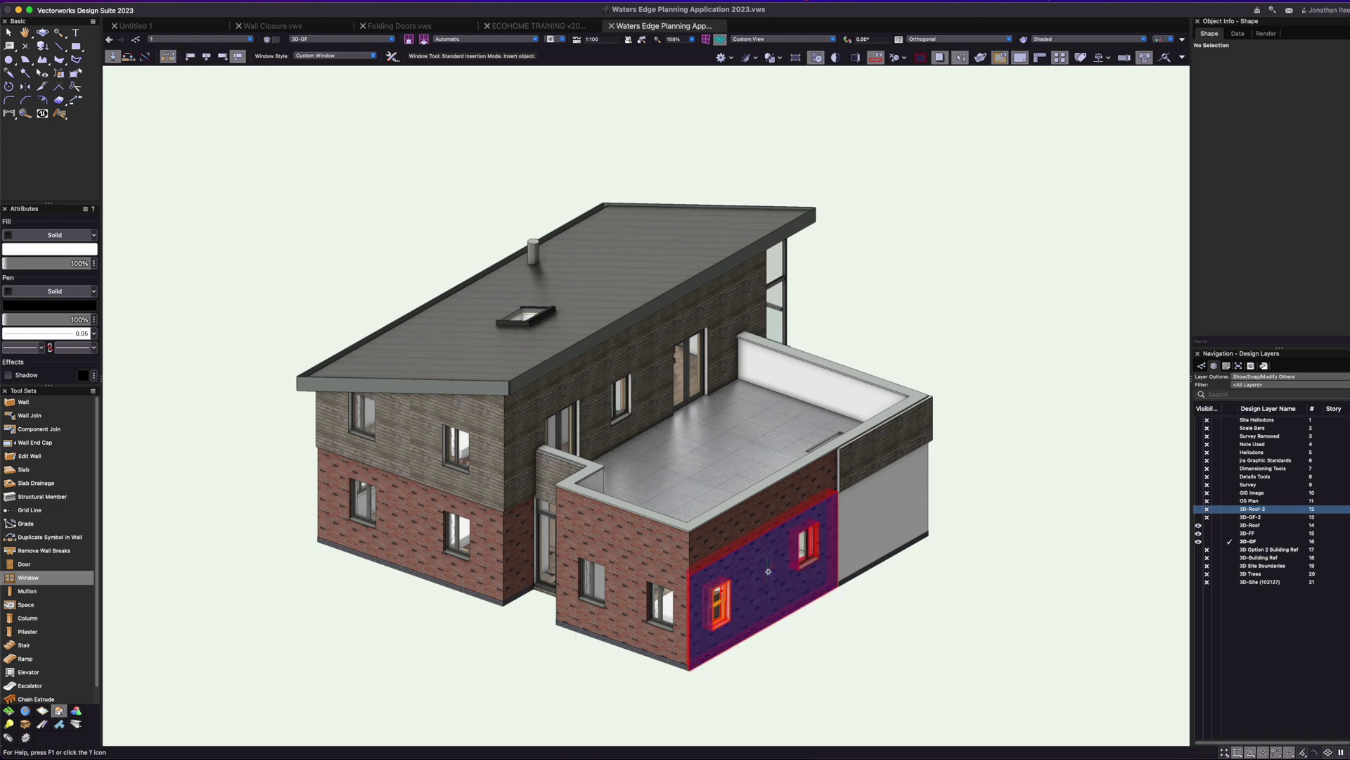
{"action": "left_click", "coordinate": [768, 571]}
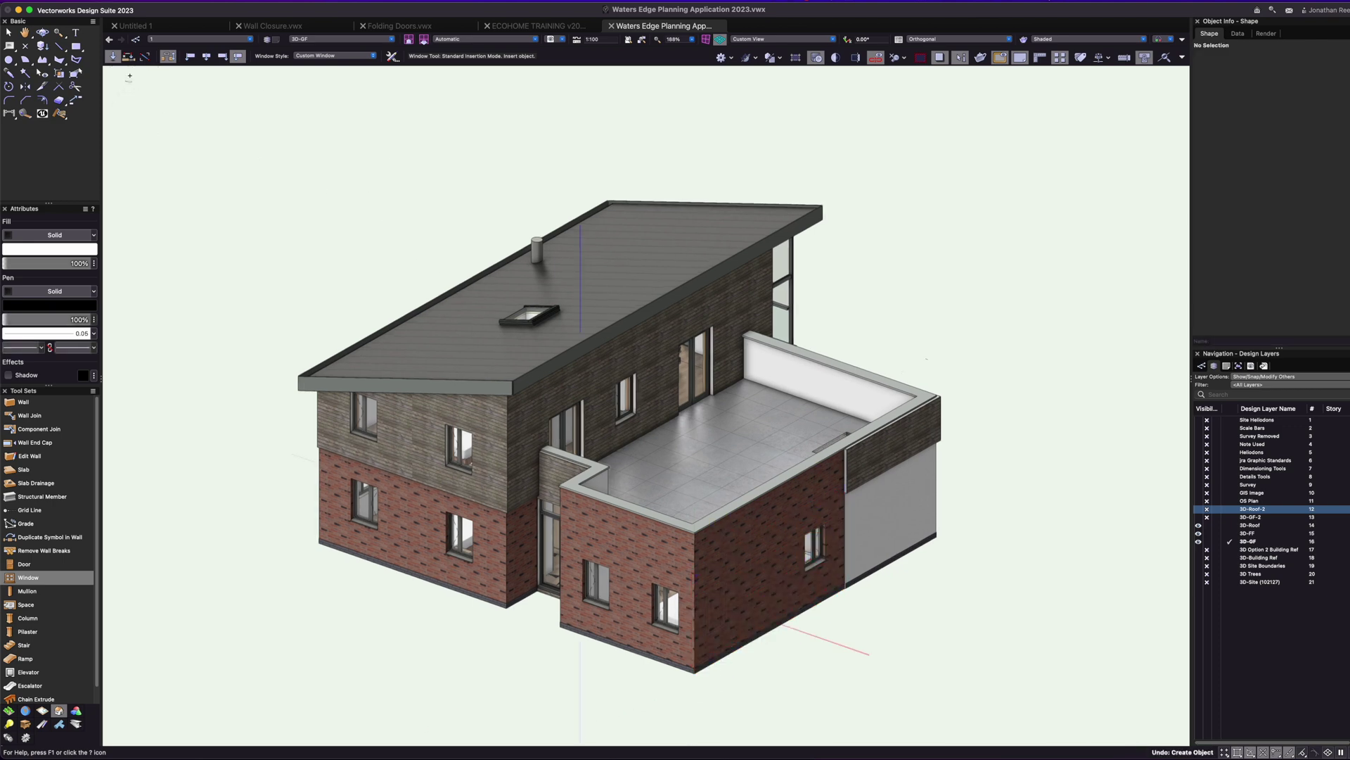
- Hide the 3D-Roof and 3D-FF layers and insert a window 1800 offset along the Bedroom 2 wall
{"action": "left_click", "coordinate": [128, 55]}
{"action": "left_click", "coordinate": [1206, 525]}
{"action": "left_click", "coordinate": [1208, 533]}
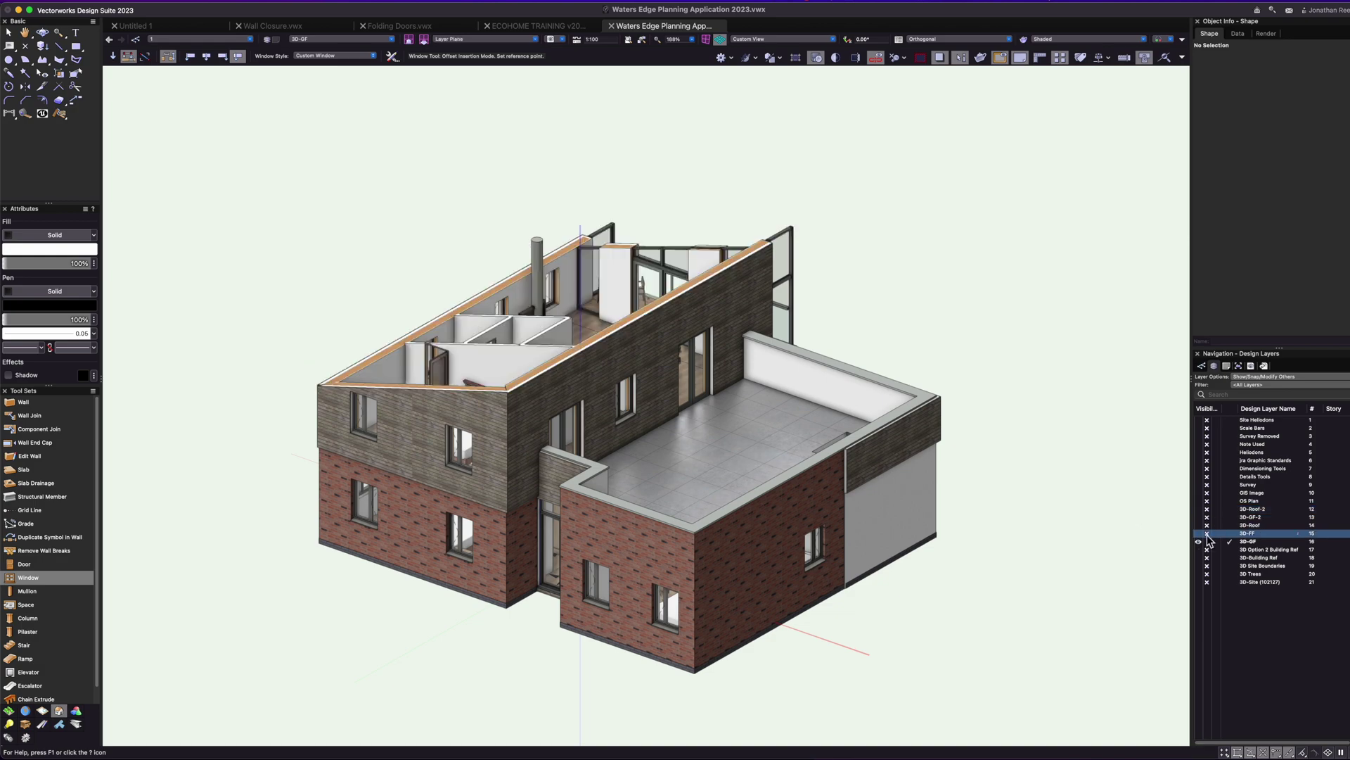
{"action": "key", "text": "F5"}
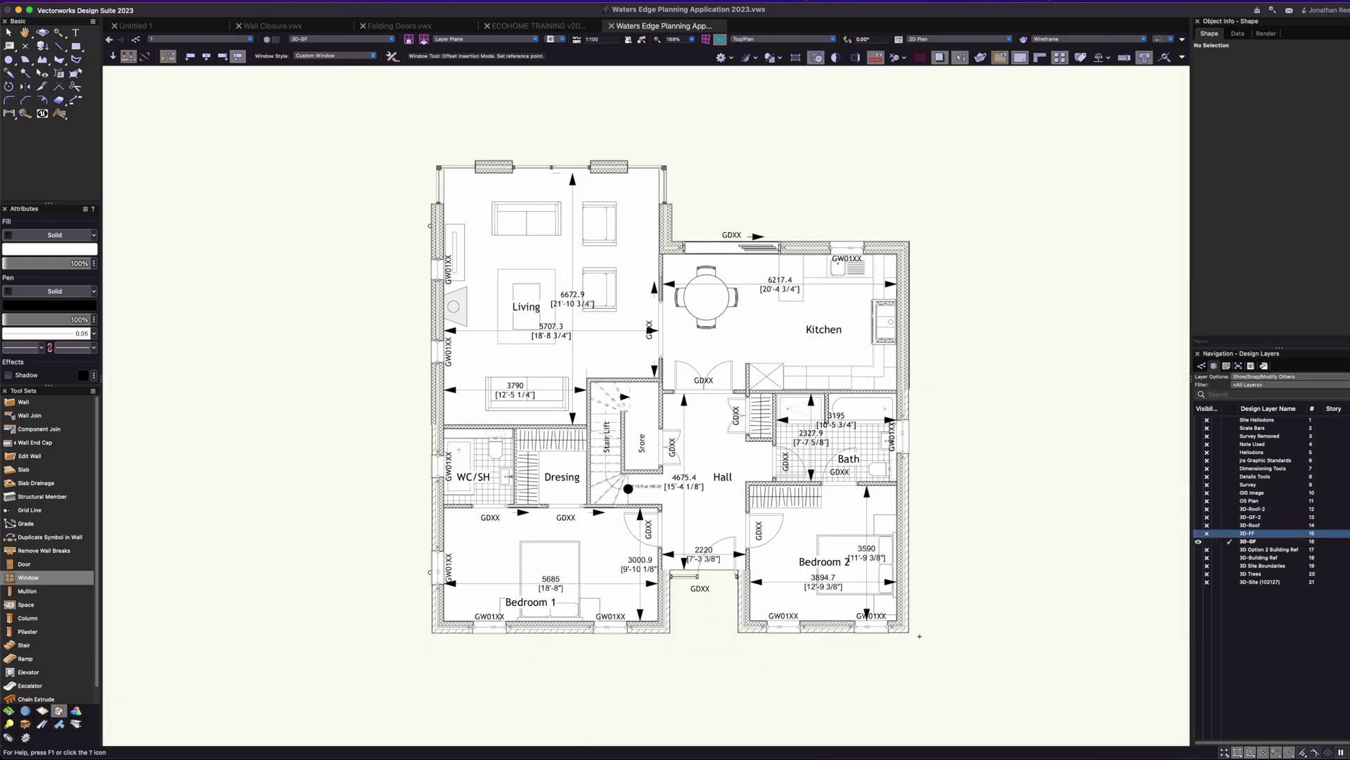
{"action": "scroll", "coordinate": [913, 638], "scroll_direction": "up", "scroll_amount": 4}
{"action": "left_click", "coordinate": [900, 620]}
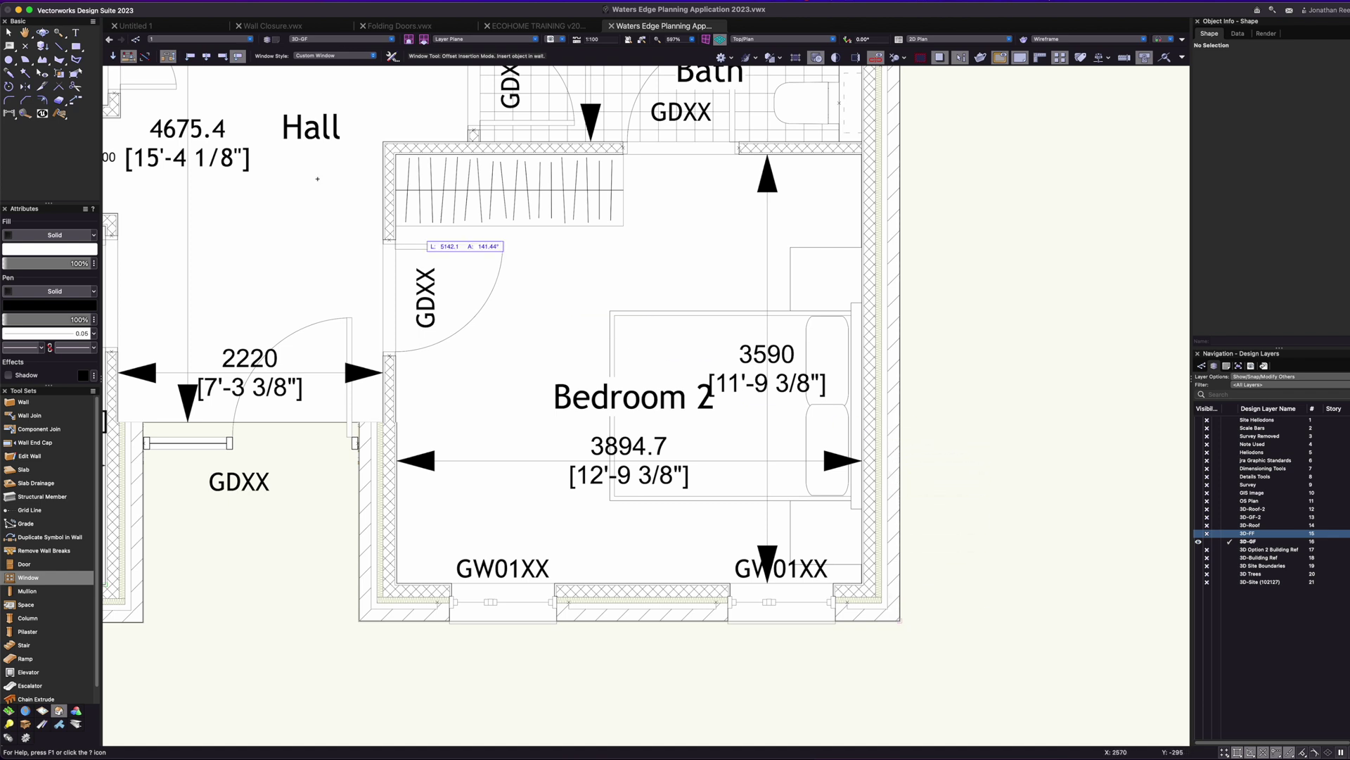
{"action": "left_click", "coordinate": [190, 56]}
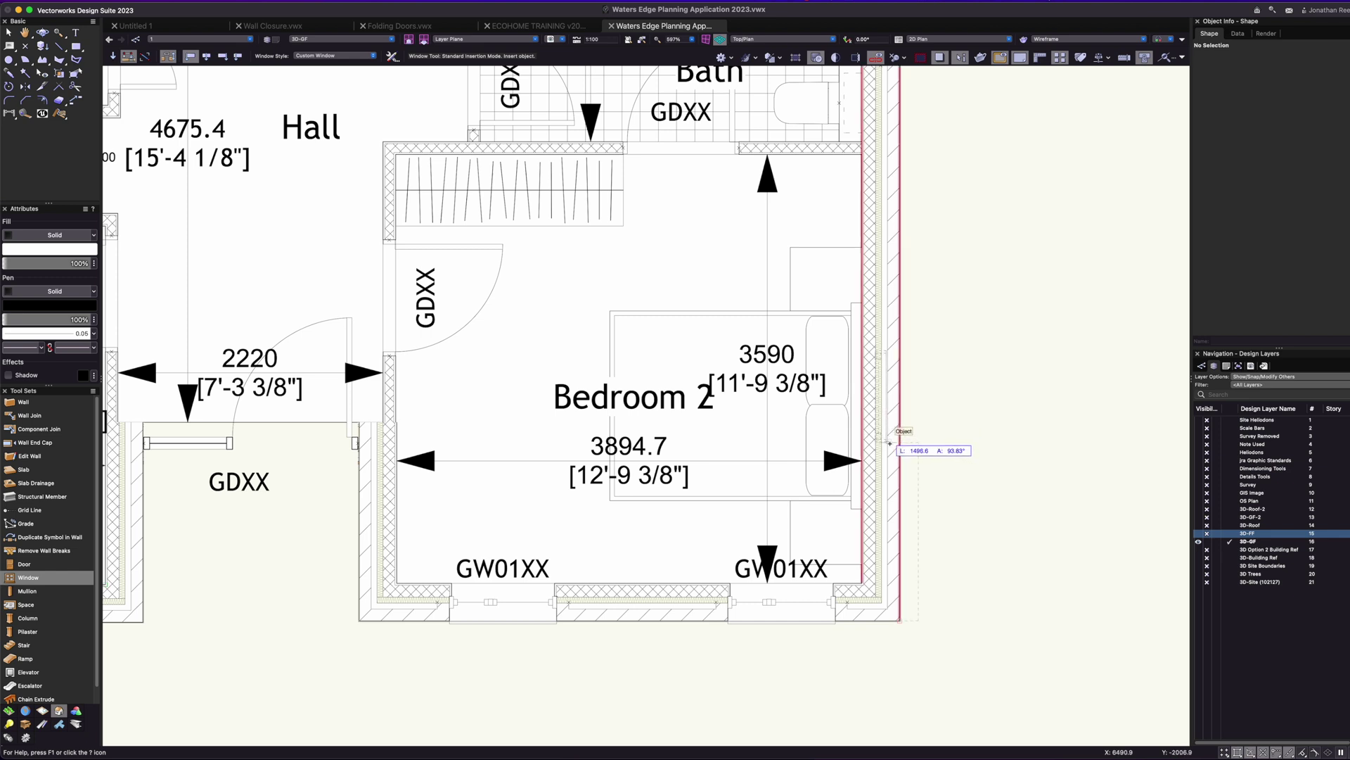
{"action": "key", "text": "u"}
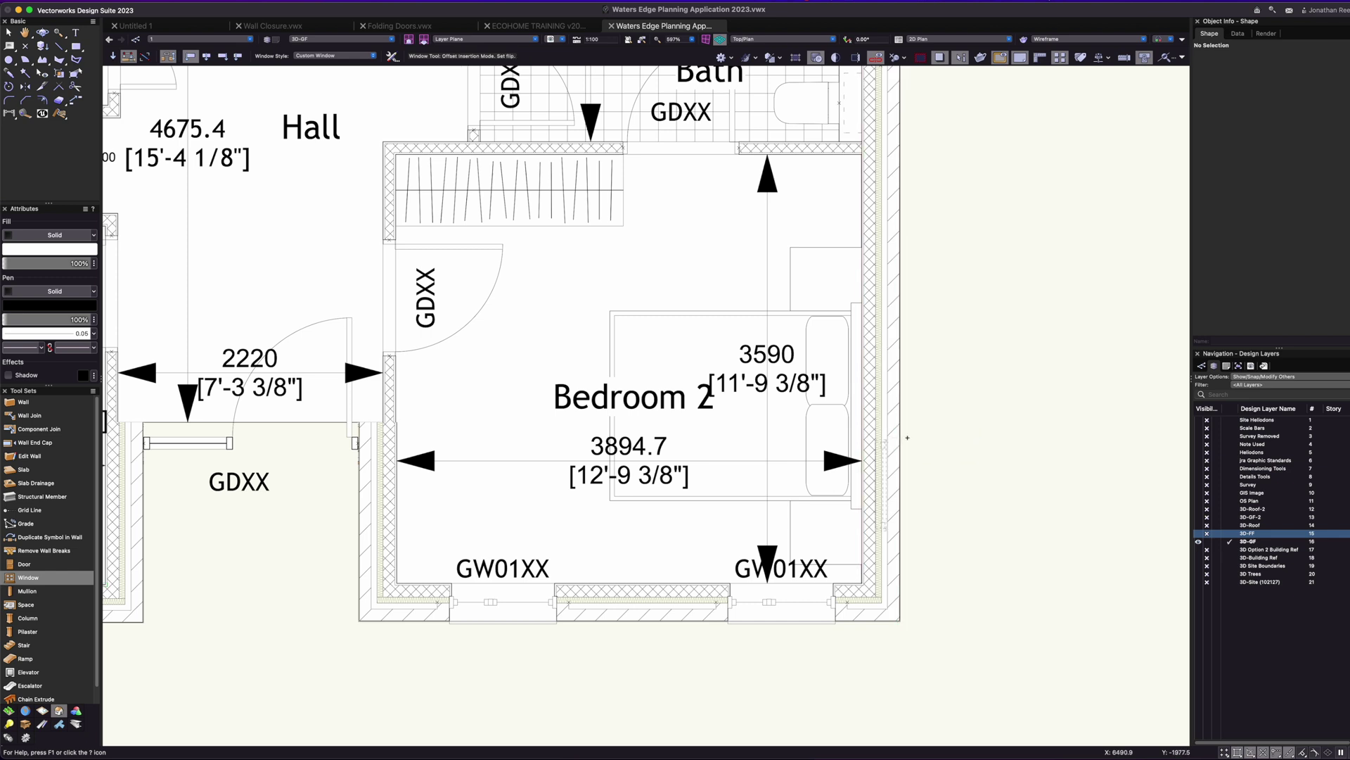
{"action": "left_click", "coordinate": [892, 396]}
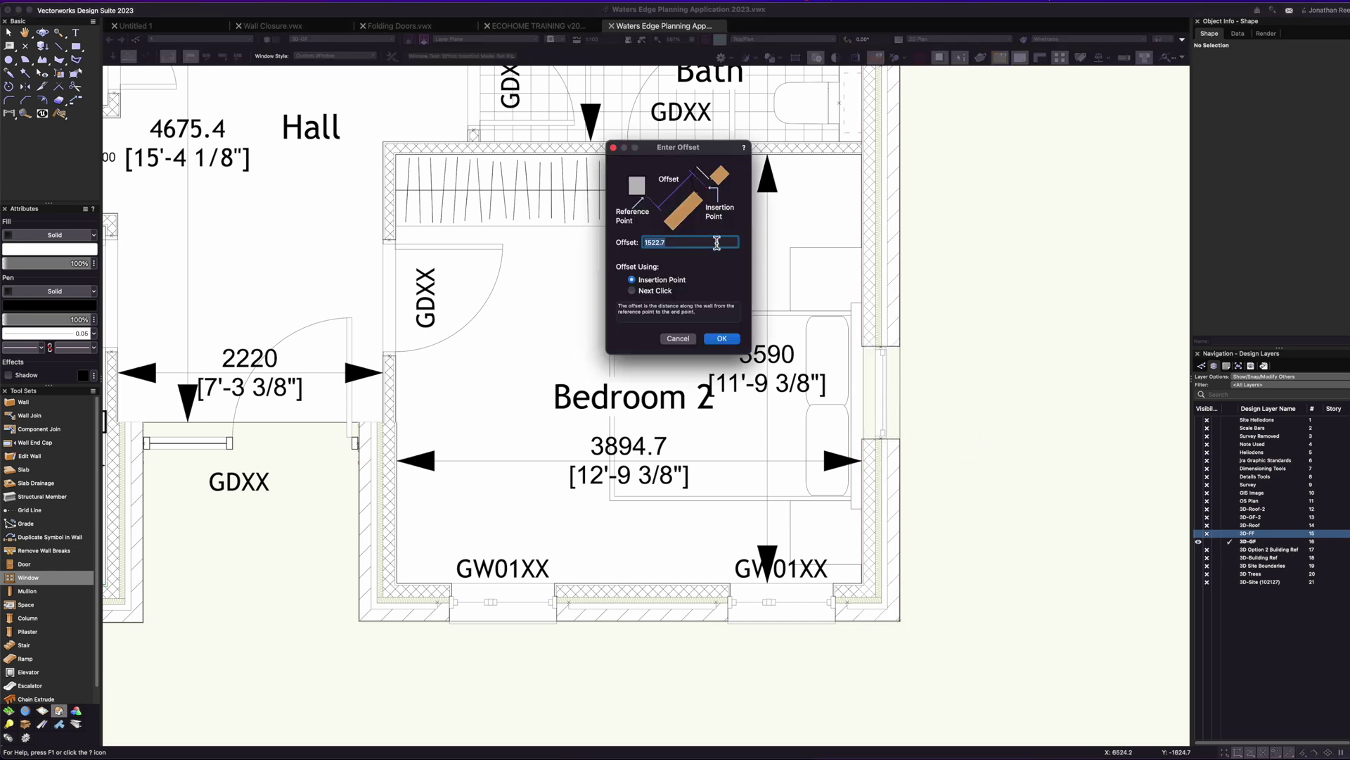
{"action": "key", "text": "Return"}
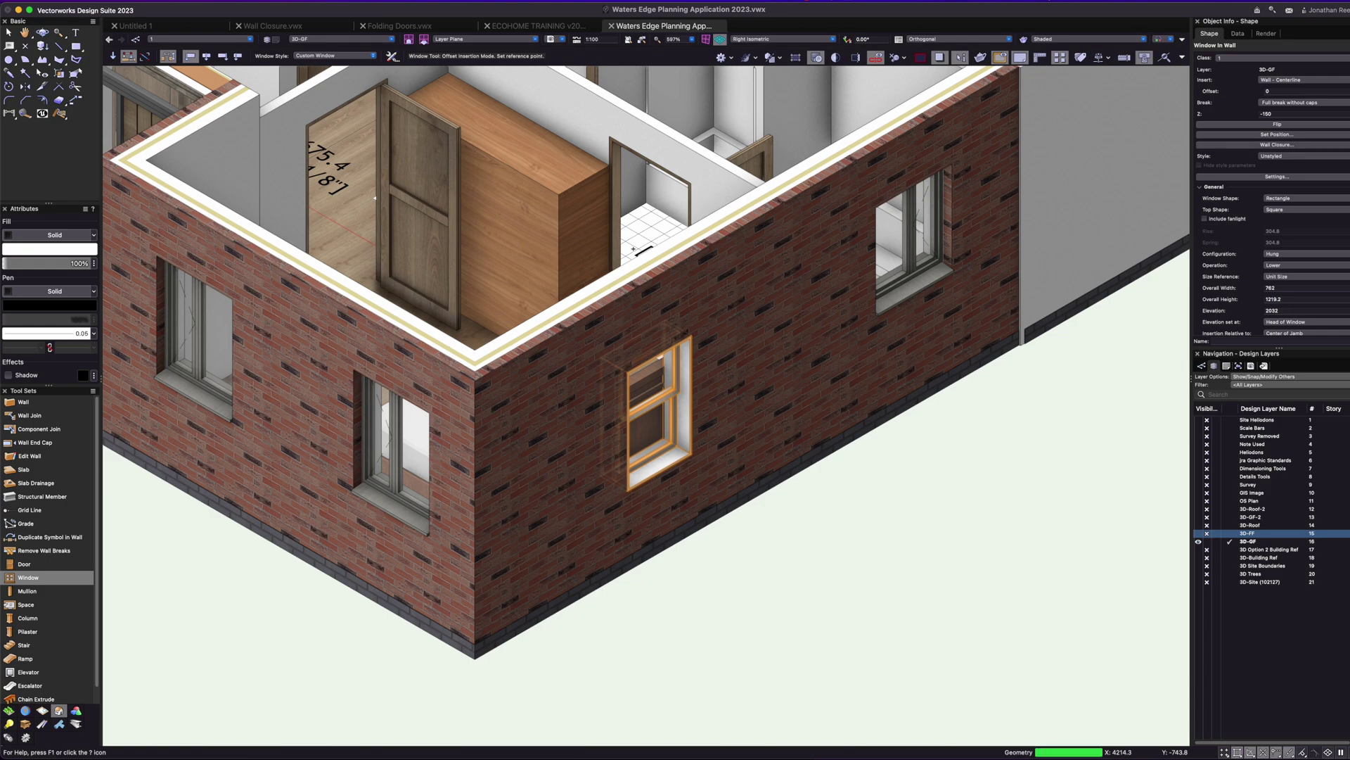
- Return to Top/Plan view with window placement set back to Interactive Sizing
{"action": "key", "text": "Escape"}
{"action": "key", "text": "F5"}
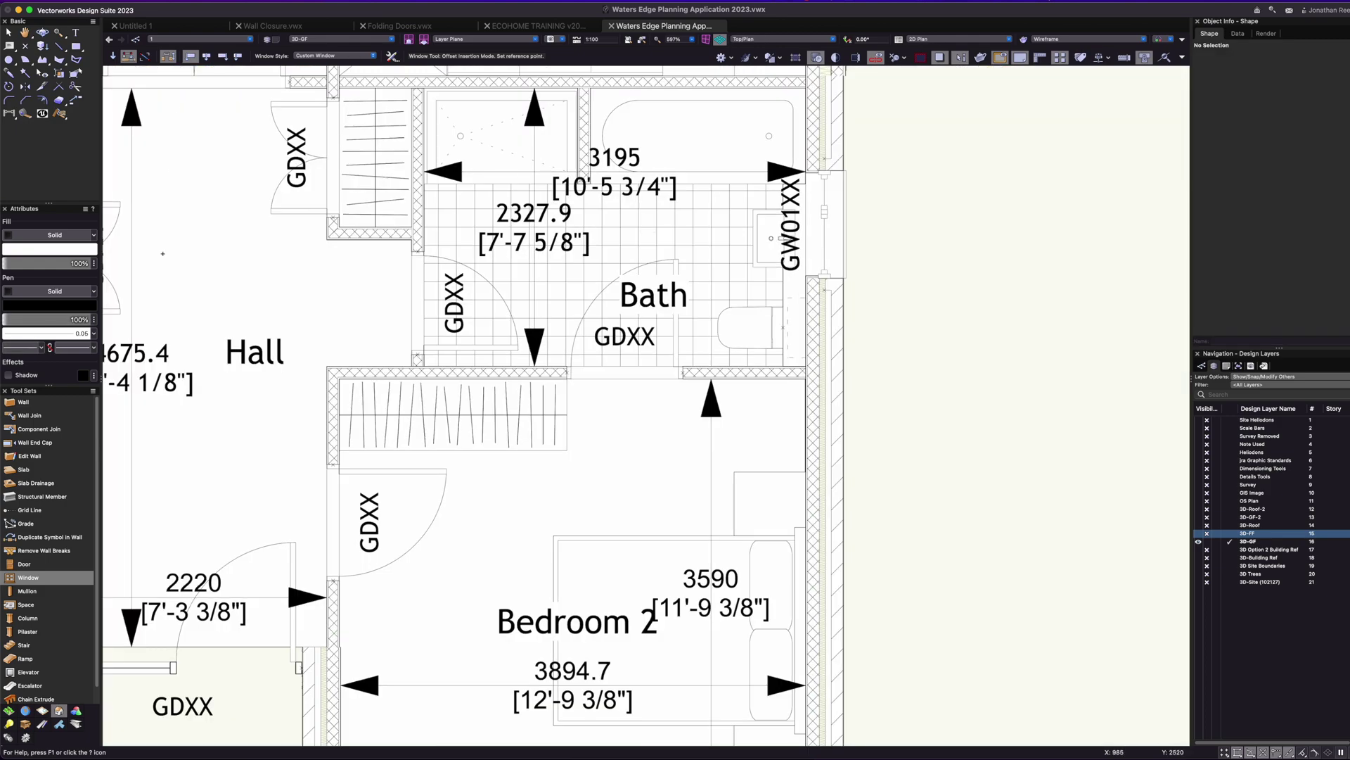
{"action": "left_click", "coordinate": [145, 56]}
{"action": "scroll", "coordinate": [803, 422], "scroll_direction": "down", "scroll_amount": 5}
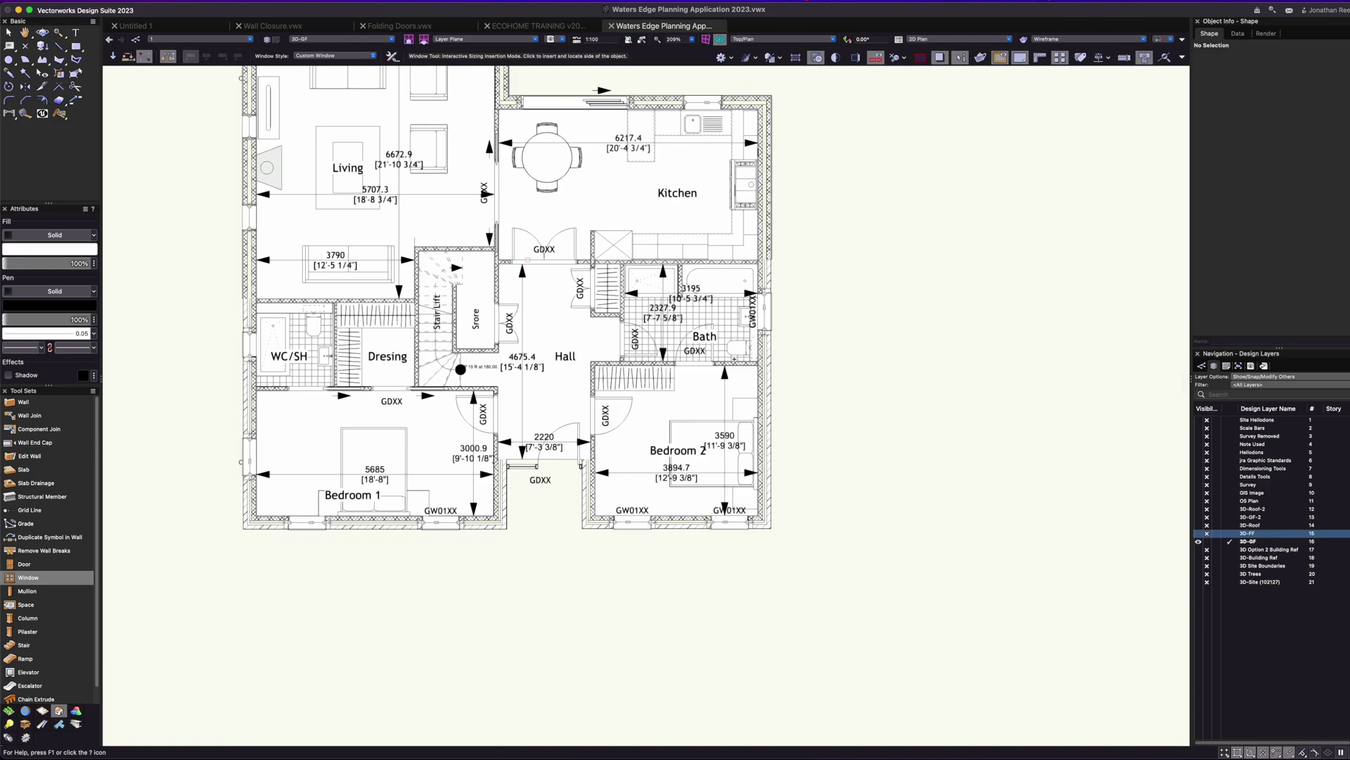
{"action": "scroll", "coordinate": [802, 422], "scroll_direction": "up", "scroll_amount": 2}
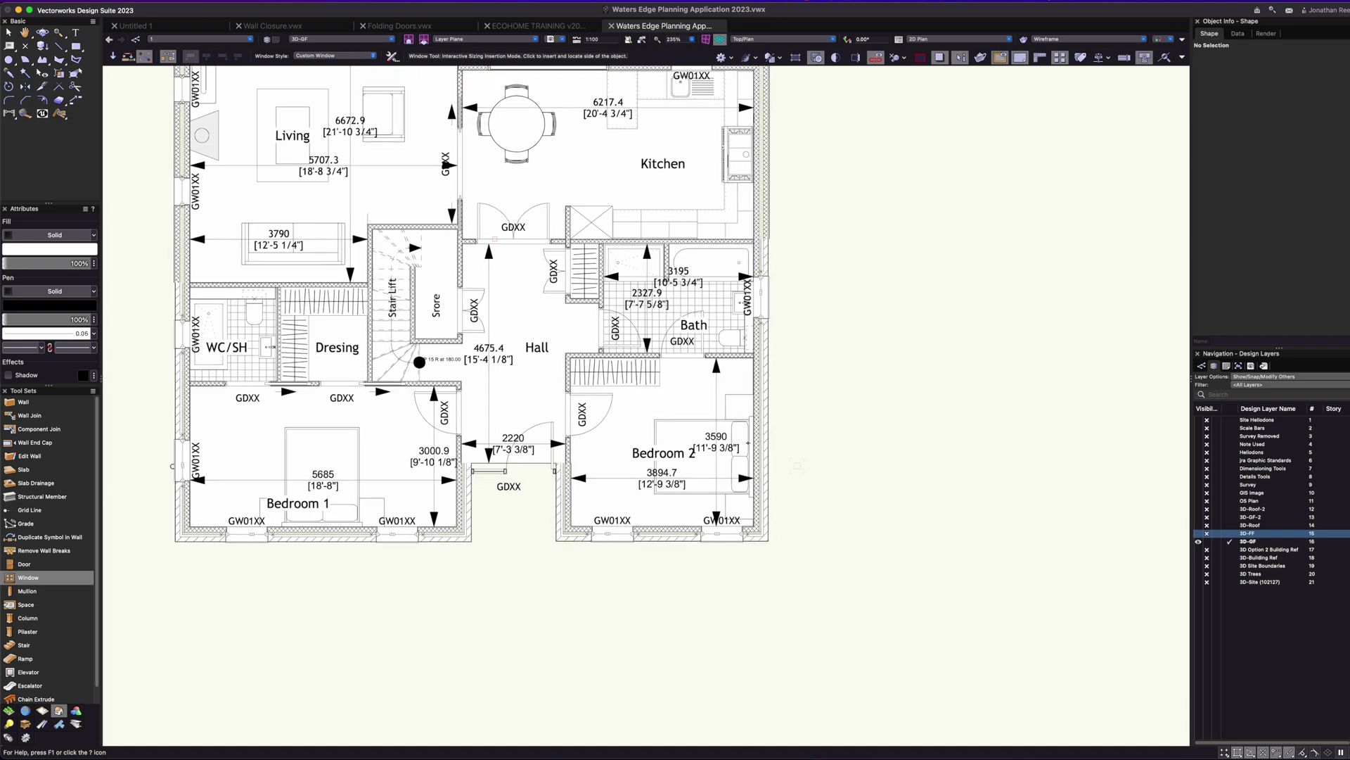
{"action": "left_click", "coordinate": [24, 402]}
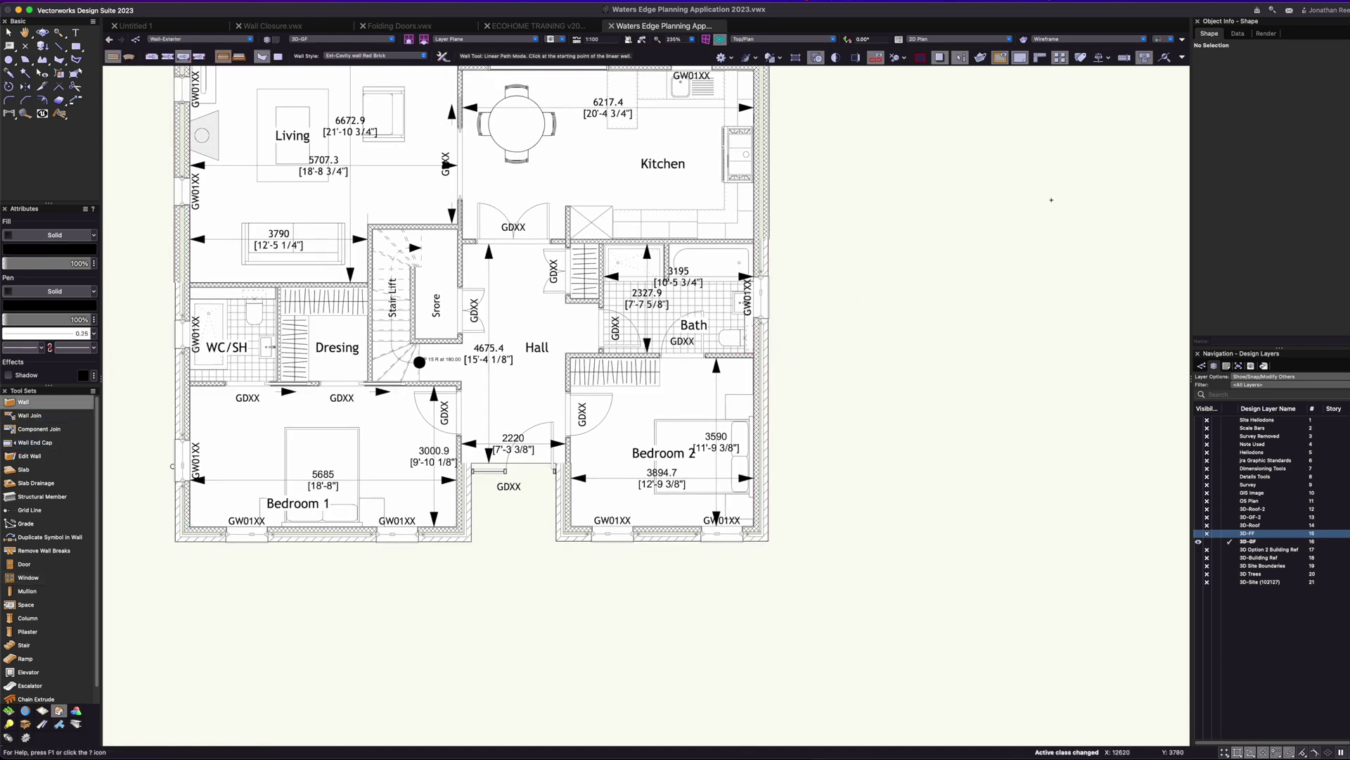
- Draw a freestanding test wall right of the house and view it in isometric 3D
{"action": "left_click", "coordinate": [1017, 136]}
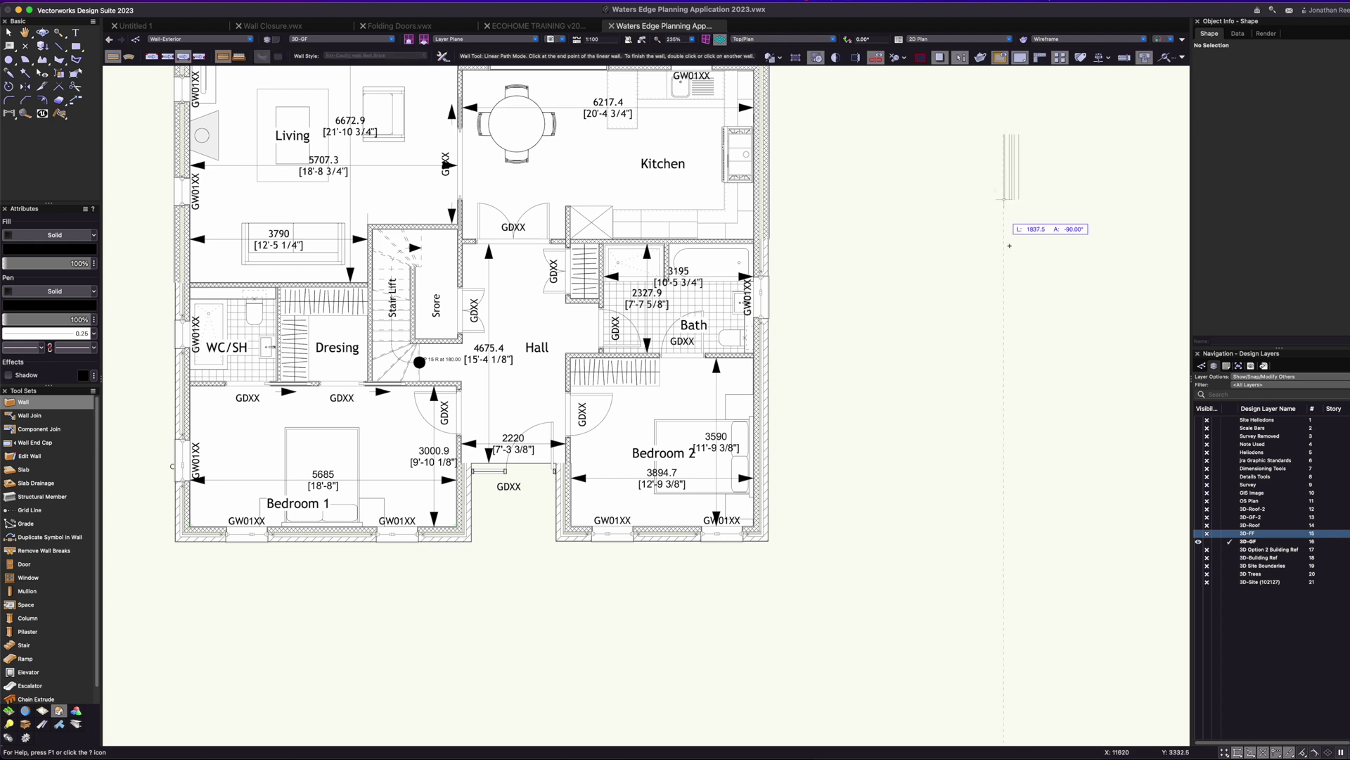
{"action": "double_click", "coordinate": [1013, 523]}
{"action": "key", "text": "3"}
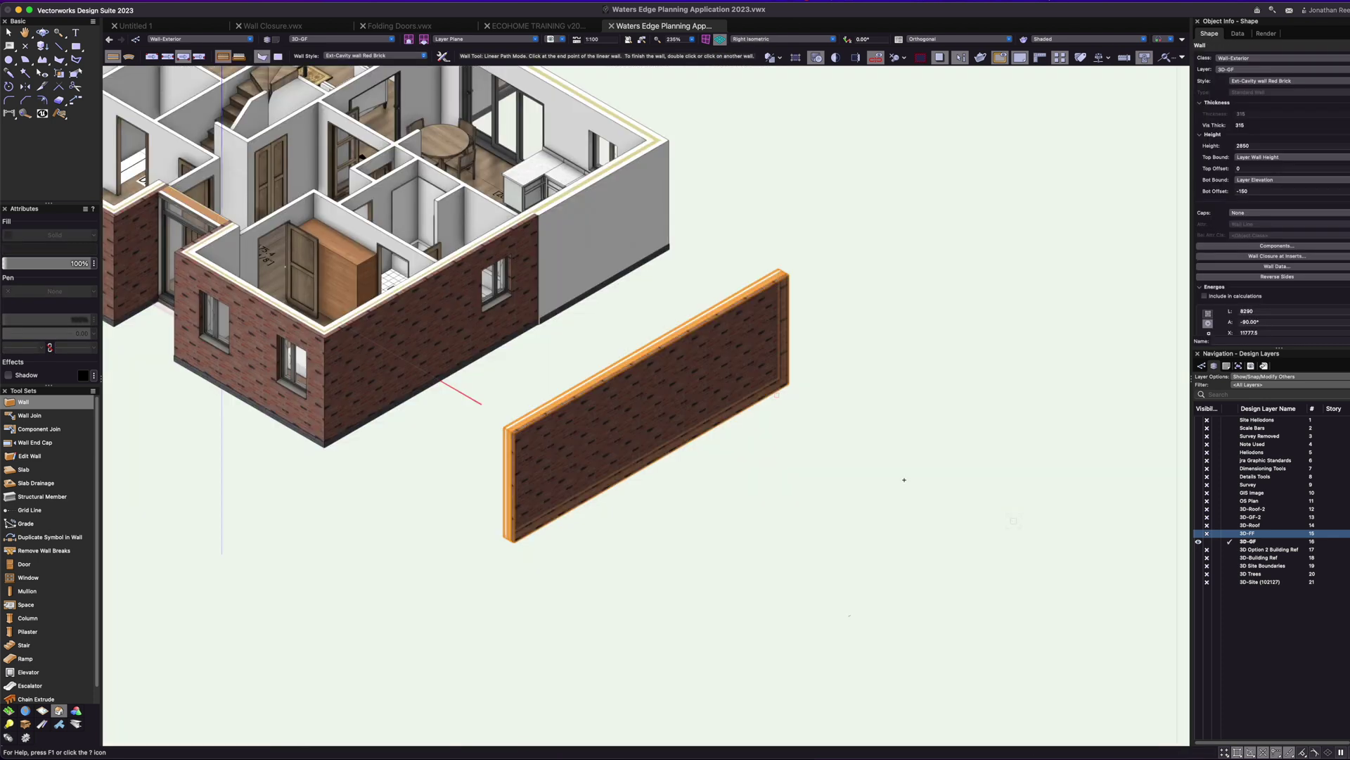
{"action": "key", "text": "x"}
{"action": "key", "text": "x"}
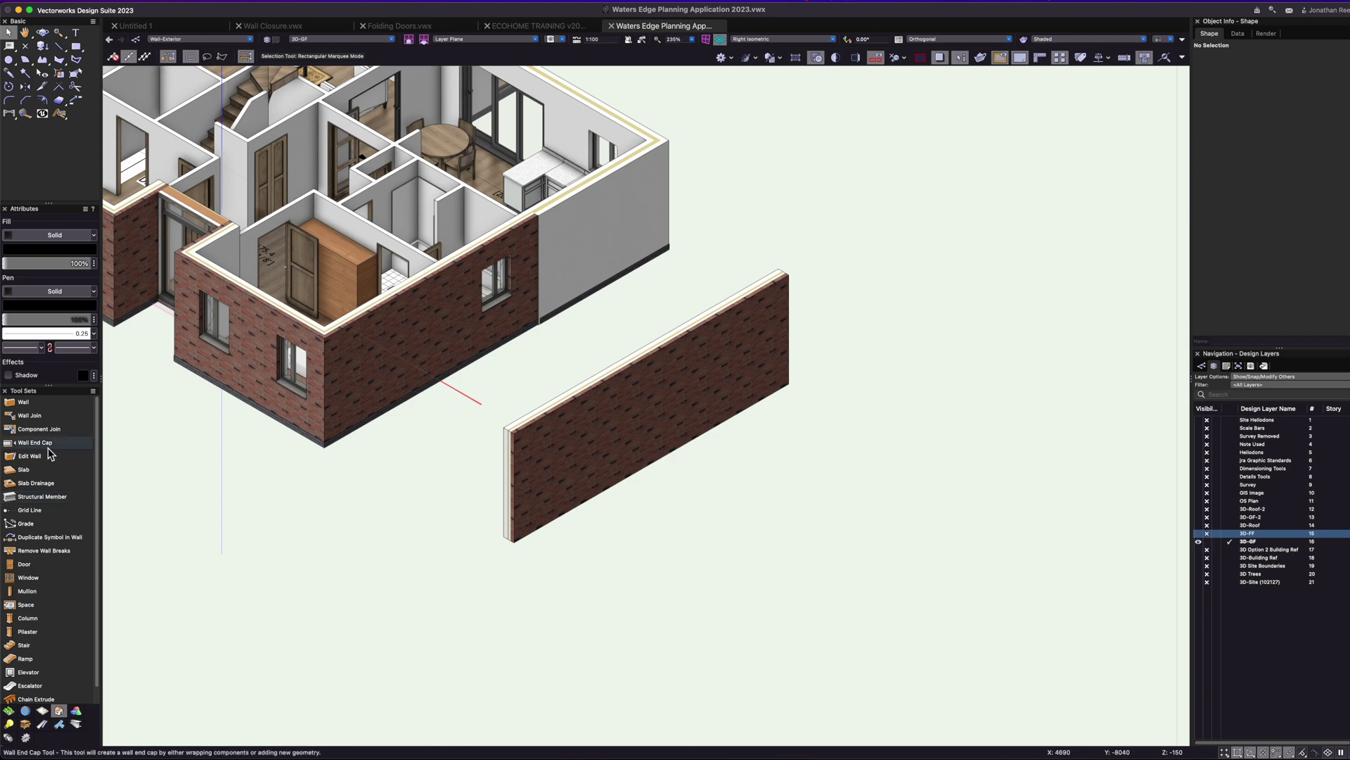
- Size windows interactively into the test wall, one 1934 wide, and view them in 3D
{"action": "left_click", "coordinate": [31, 579]}
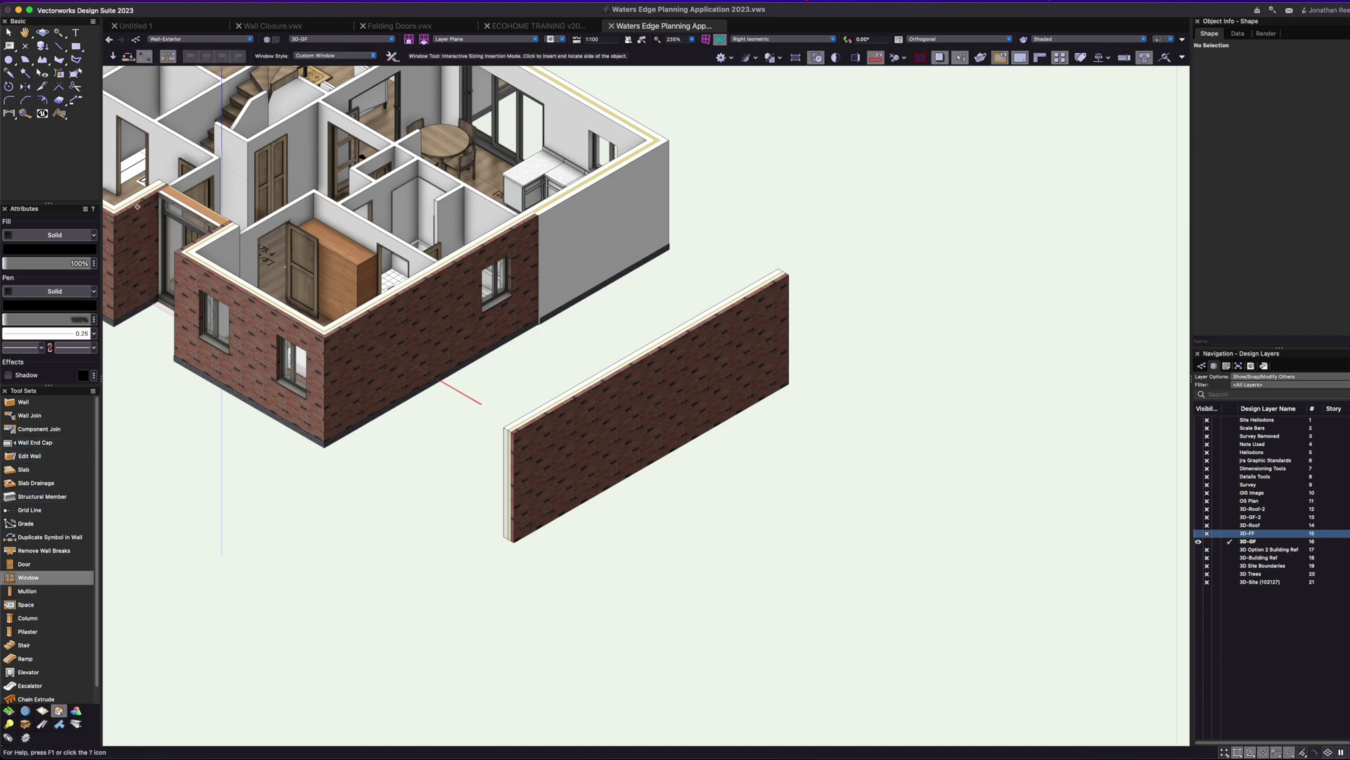
{"action": "left_click", "coordinate": [143, 56]}
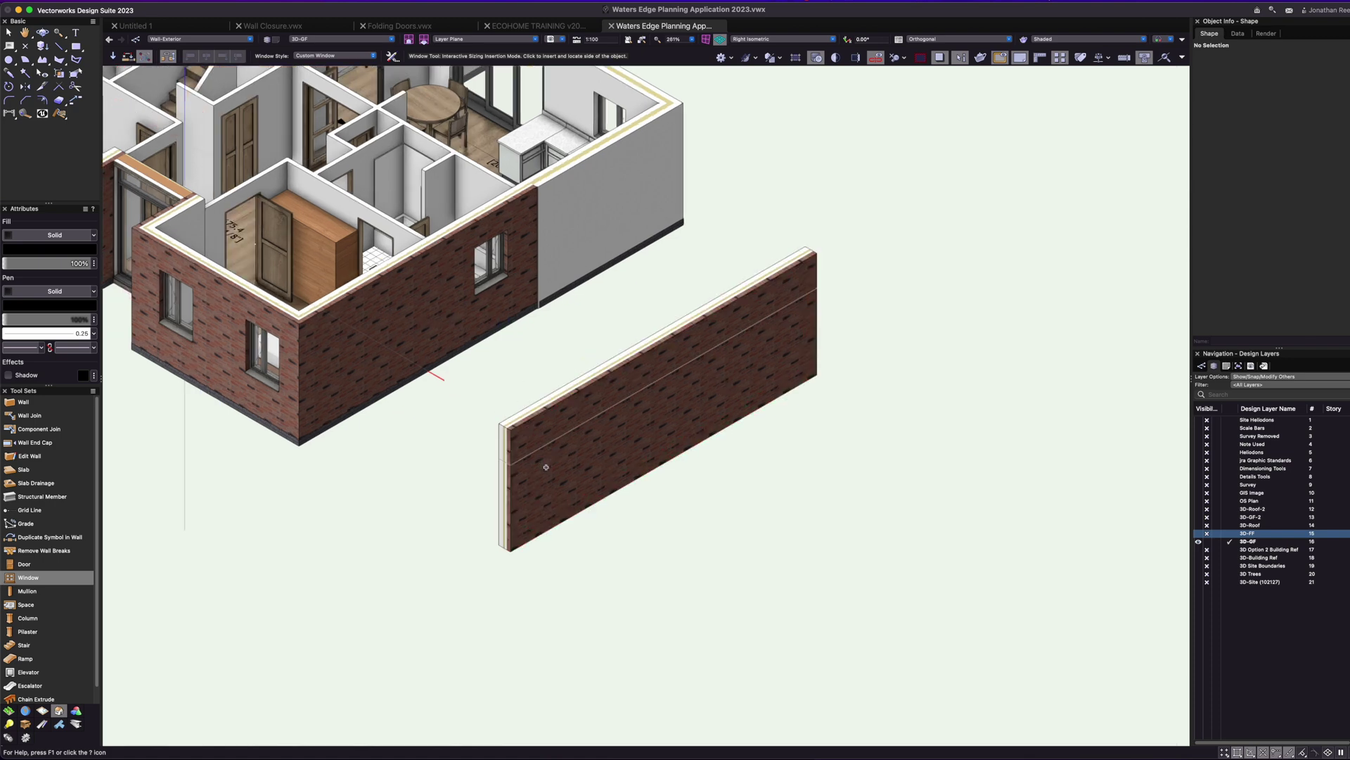
{"action": "key", "text": "F5"}
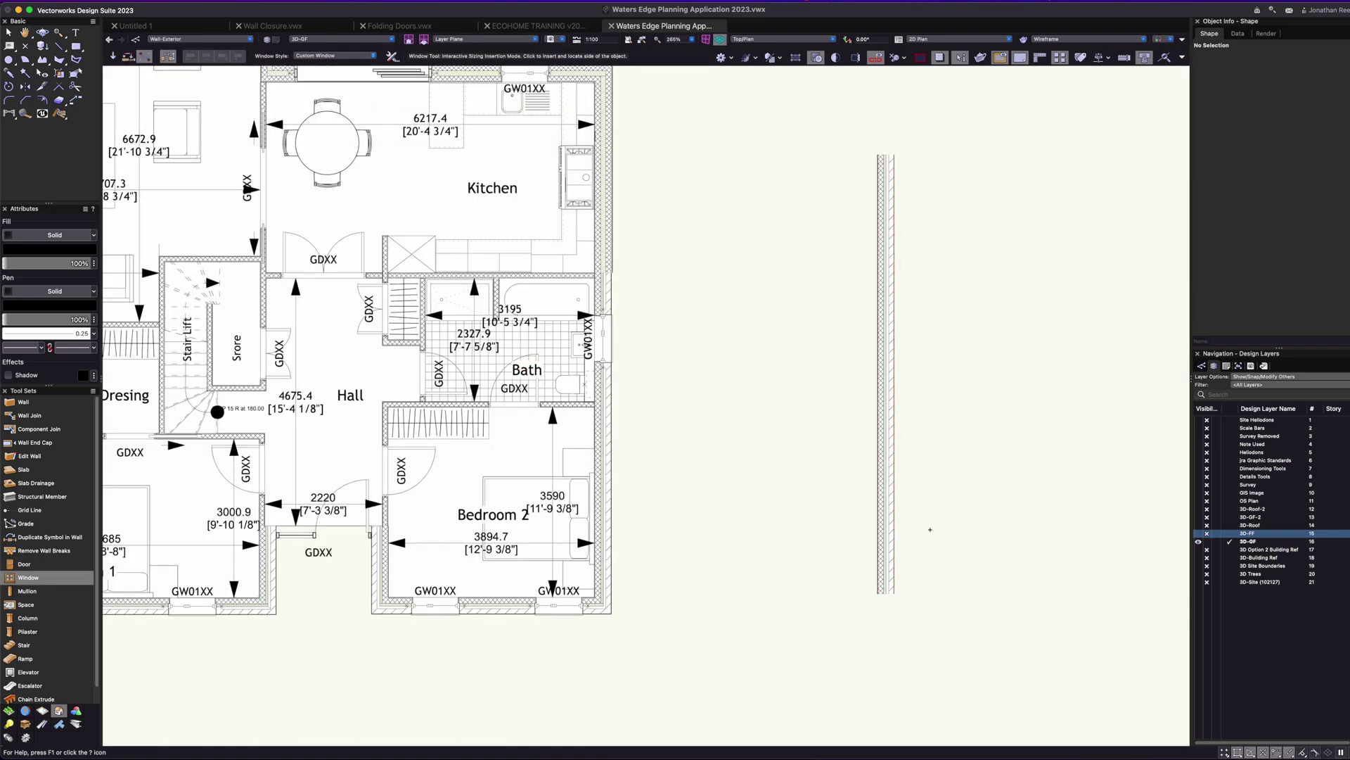
{"action": "left_click", "coordinate": [891, 541]}
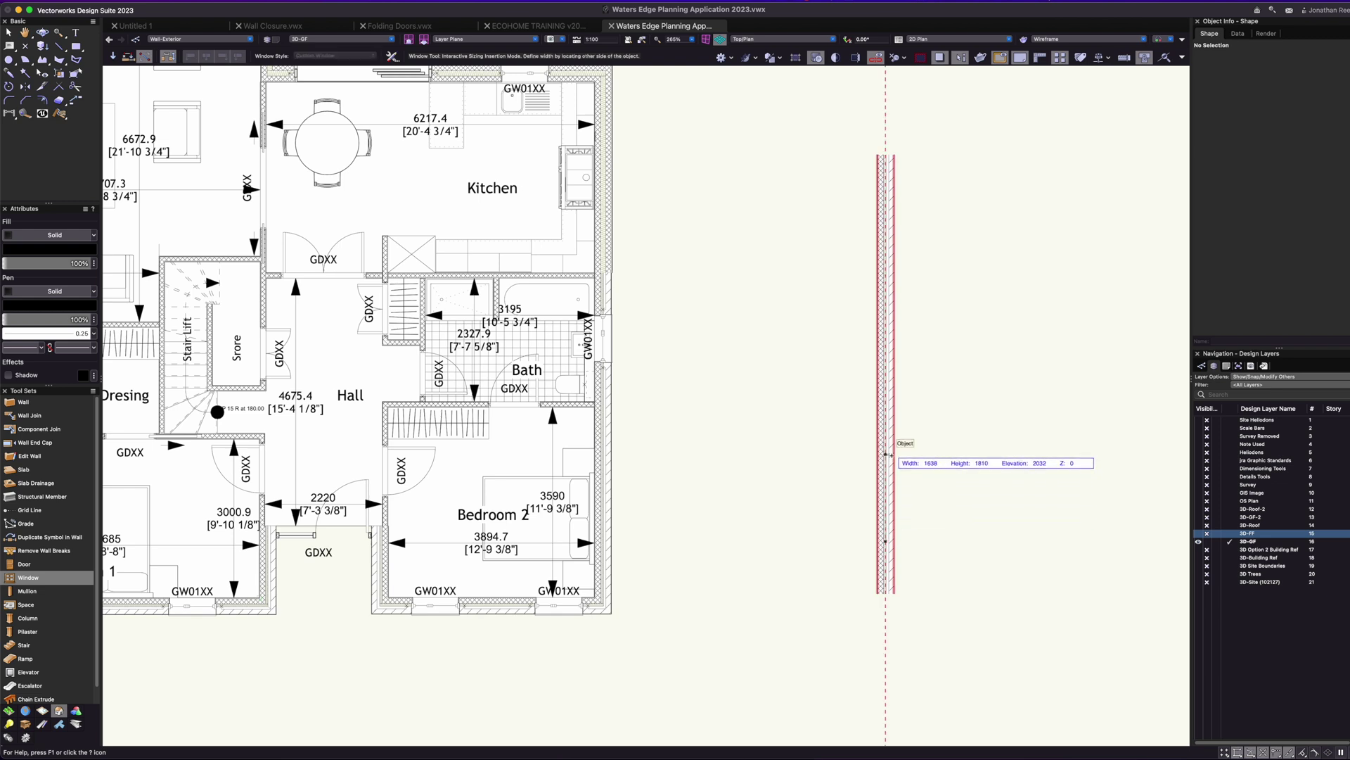
{"action": "left_click", "coordinate": [885, 454]}
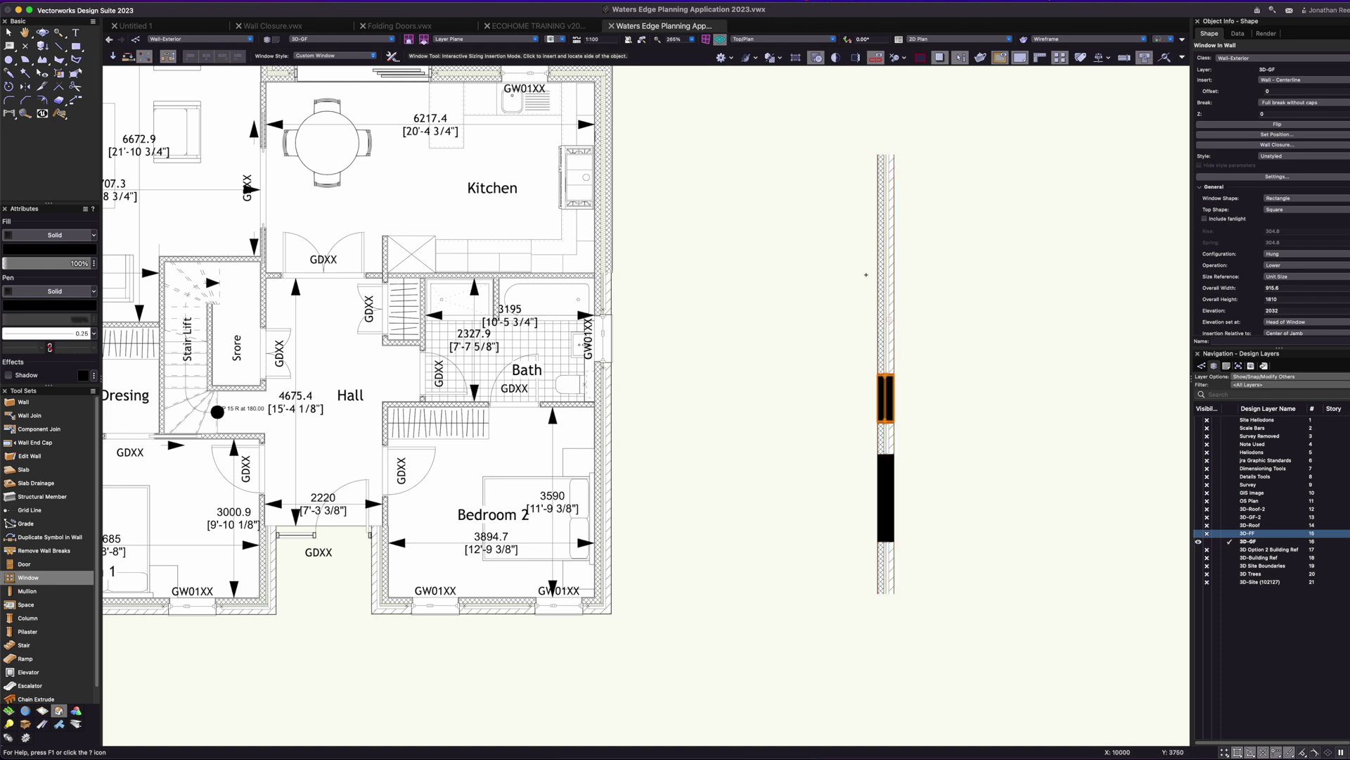
{"action": "left_click", "coordinate": [886, 328]}
{"action": "left_click", "coordinate": [886, 227]}
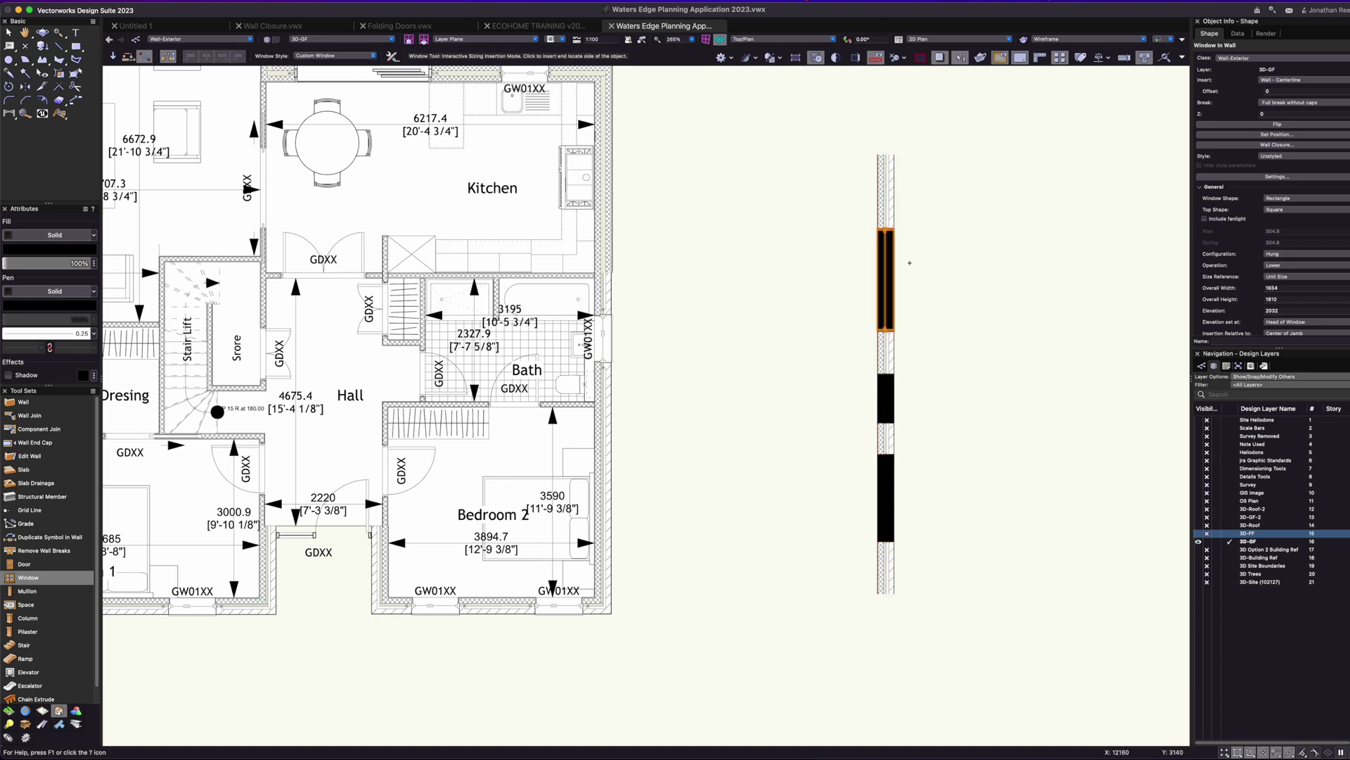
{"action": "key", "text": "3"}
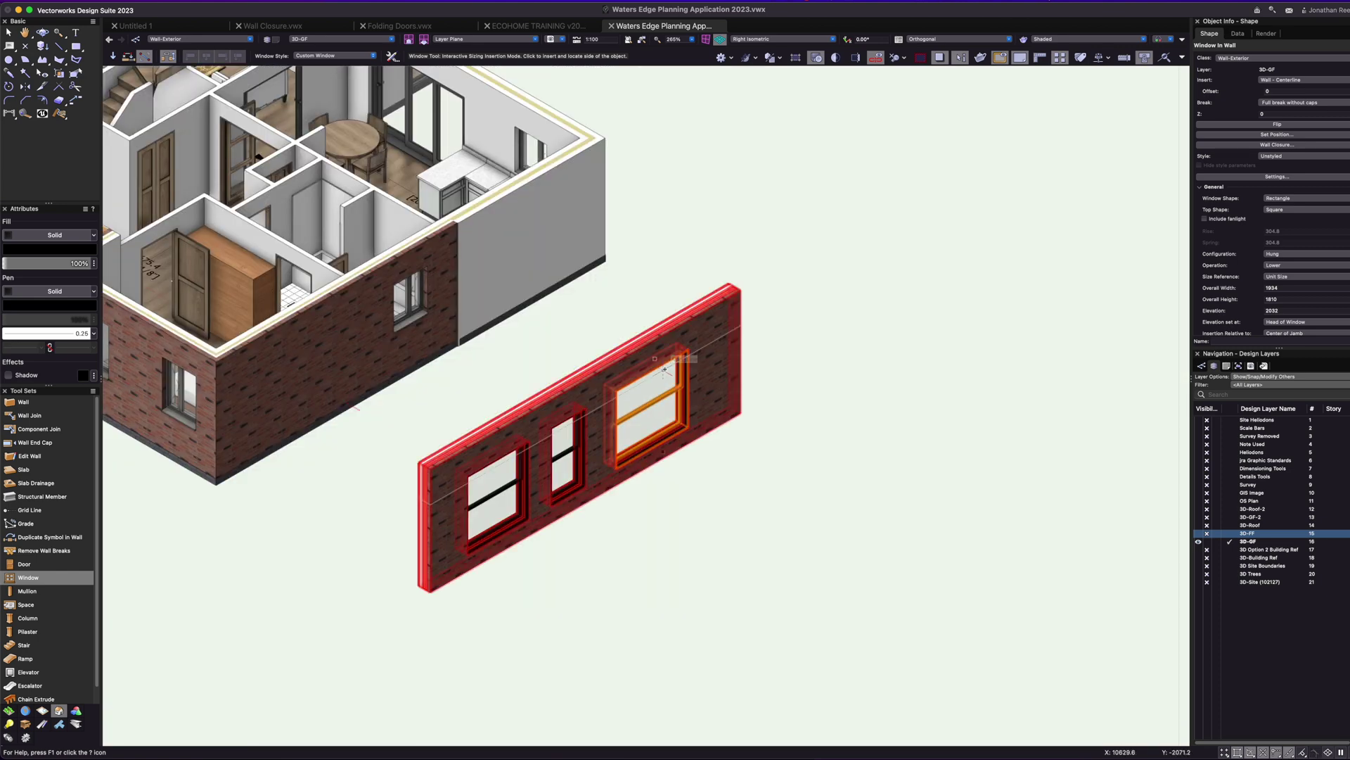
{"action": "key", "text": "x"}
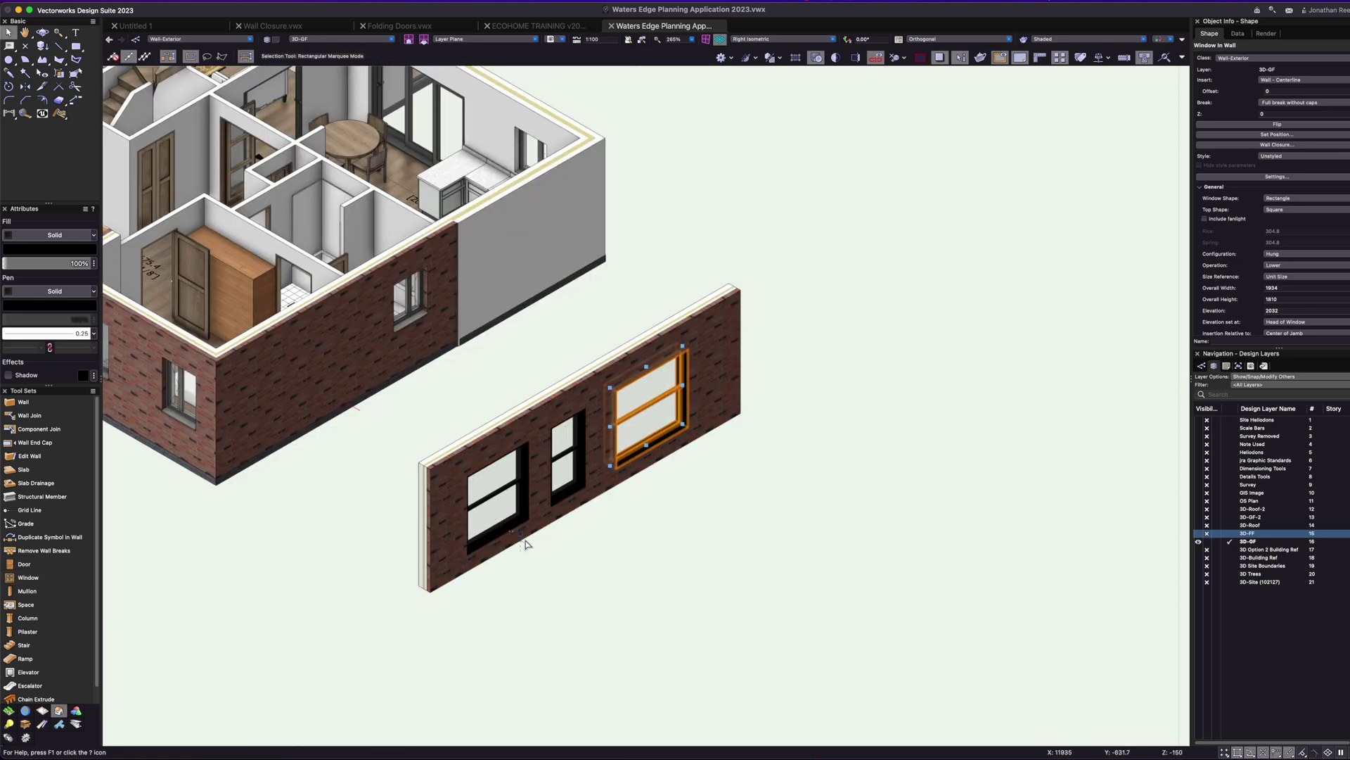
- Select the three test windows and assign them to the Window-Frame class
{"action": "scroll", "coordinate": [525, 544], "scroll_direction": "up", "scroll_amount": 3}
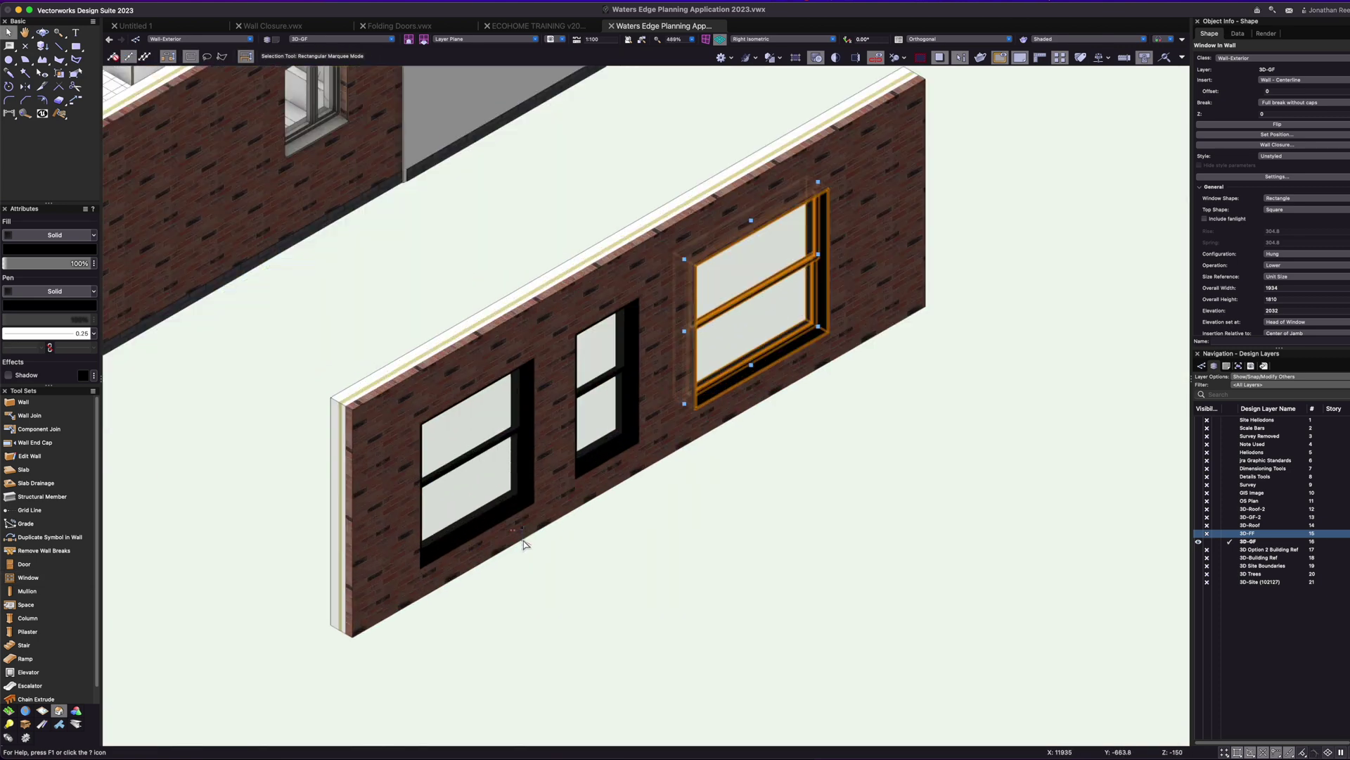
{"action": "left_click", "coordinate": [514, 449], "text": "shift"}
{"action": "left_click", "coordinate": [573, 400], "text": "shift"}
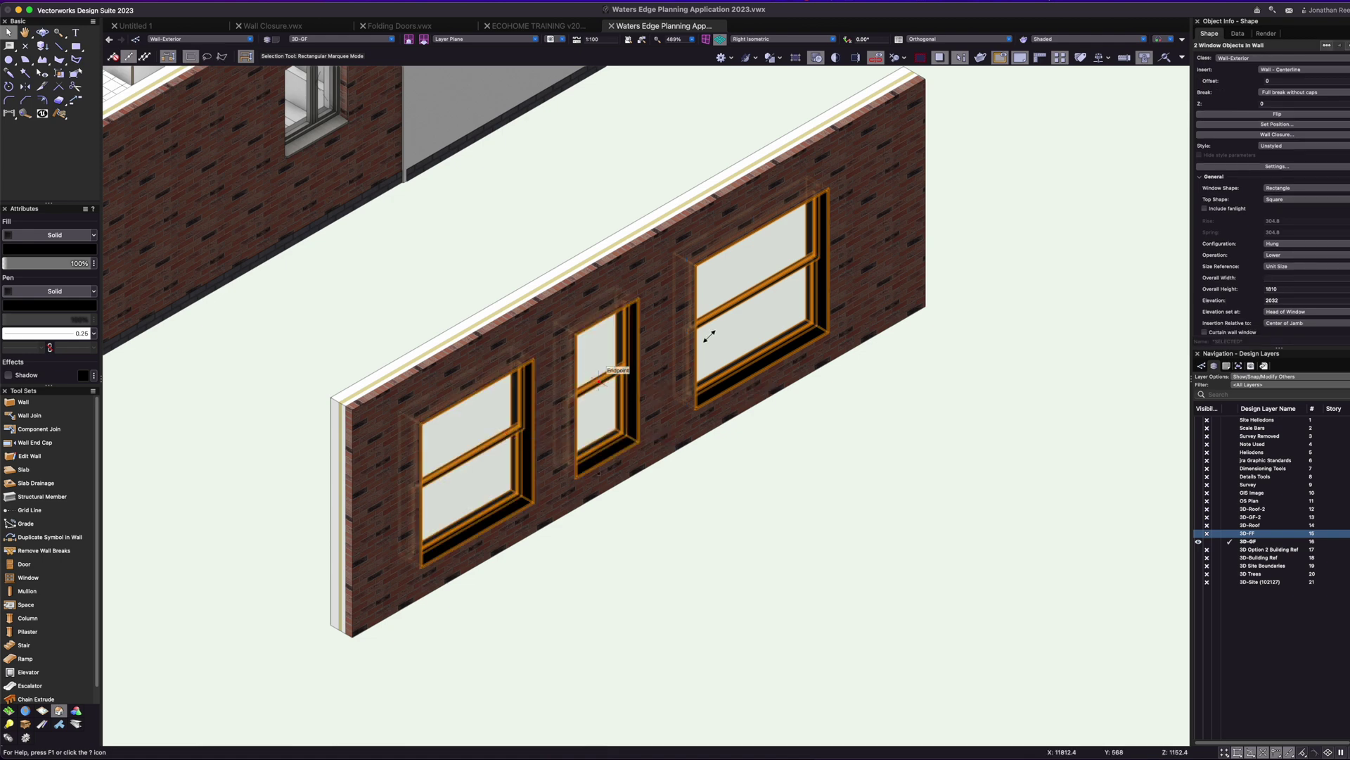
{"action": "left_click", "coordinate": [1249, 58]}
{"action": "type", "text": "win"}
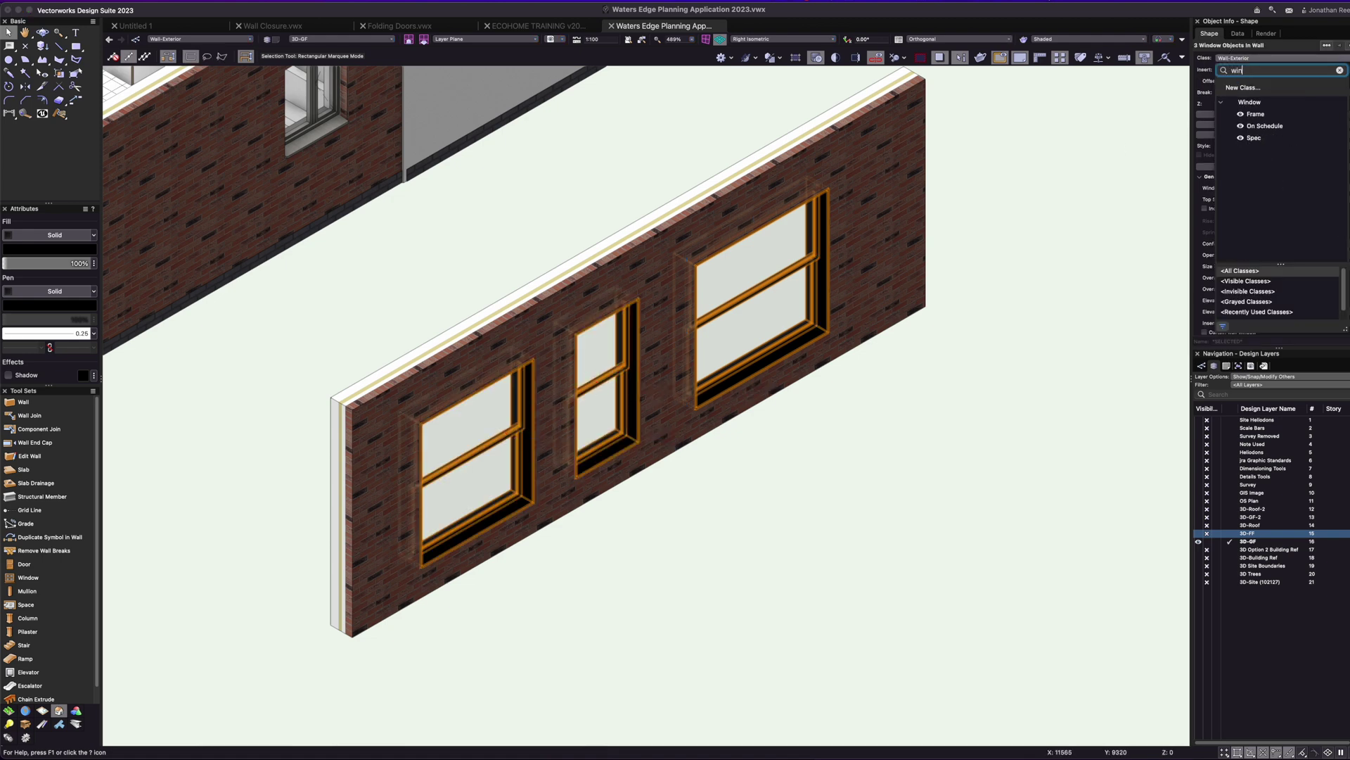
{"action": "left_click", "coordinate": [1252, 114]}
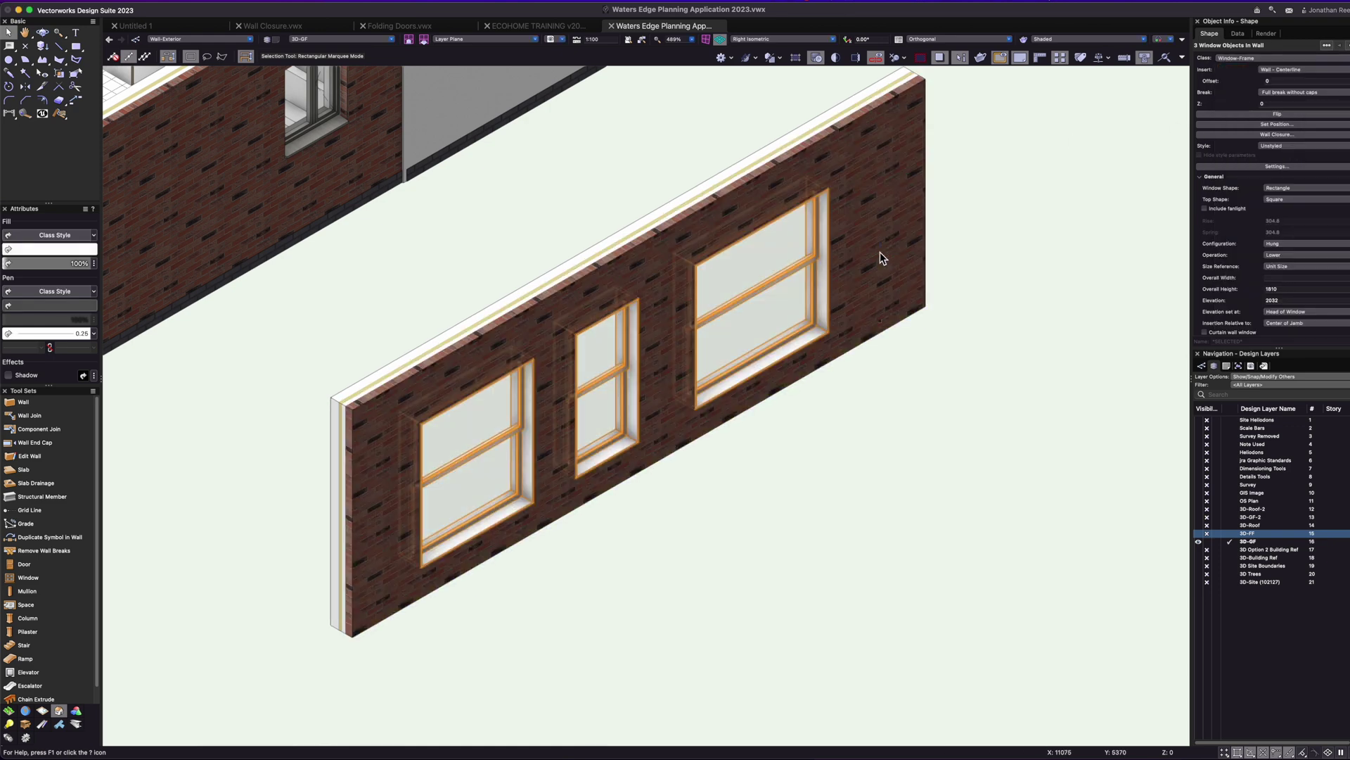
- Make Window-Frame the active class using Activate Class on a window
{"action": "left_click", "coordinate": [869, 427]}
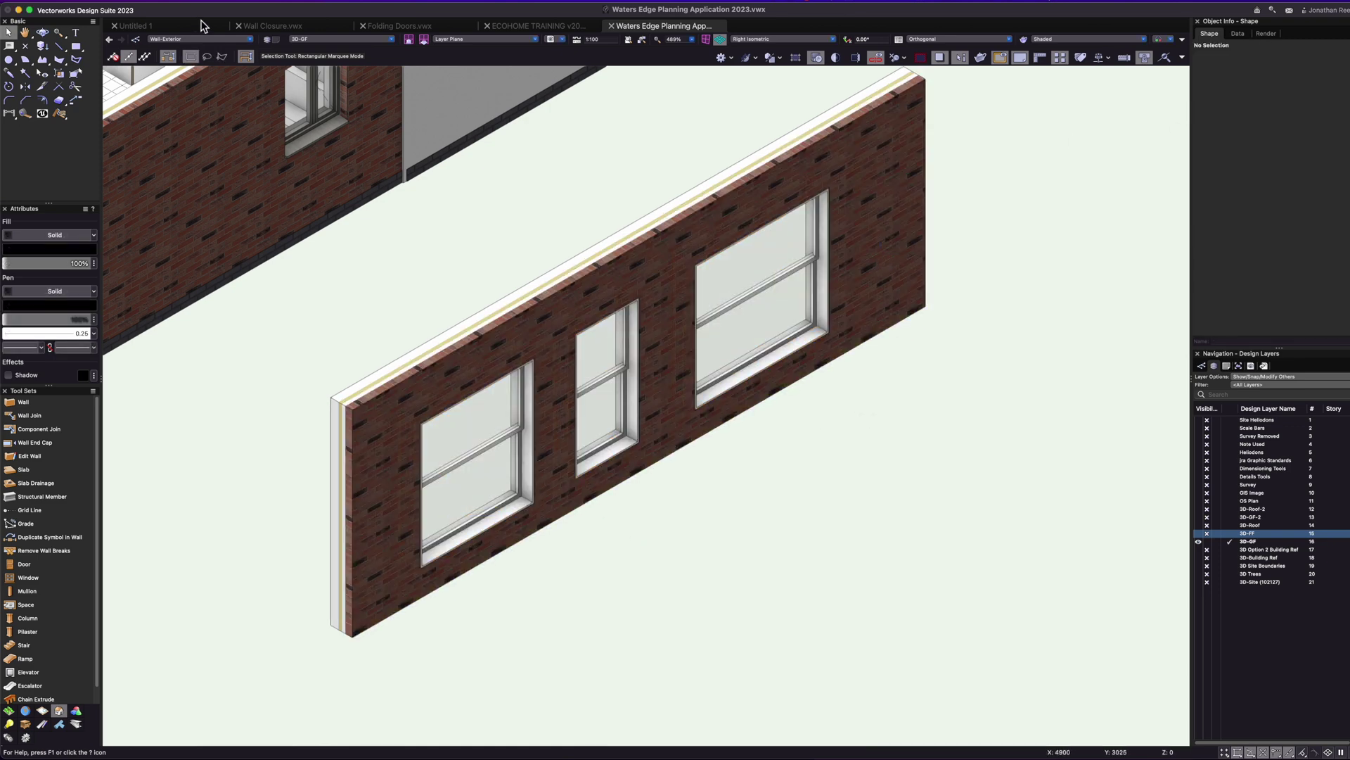
{"action": "right_click", "coordinate": [521, 427]}
{"action": "scroll", "coordinate": [563, 422], "scroll_direction": "down", "scroll_amount": 1}
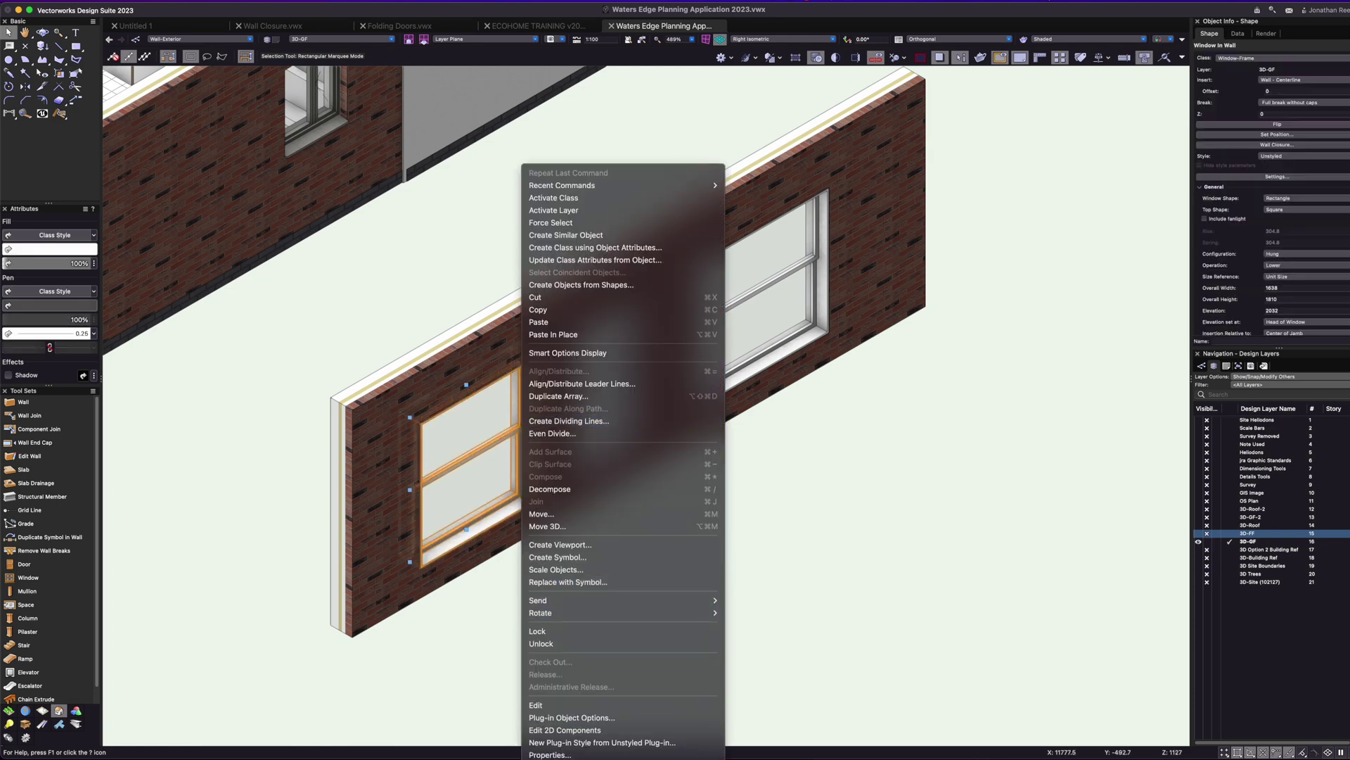
{"action": "left_click", "coordinate": [568, 200]}
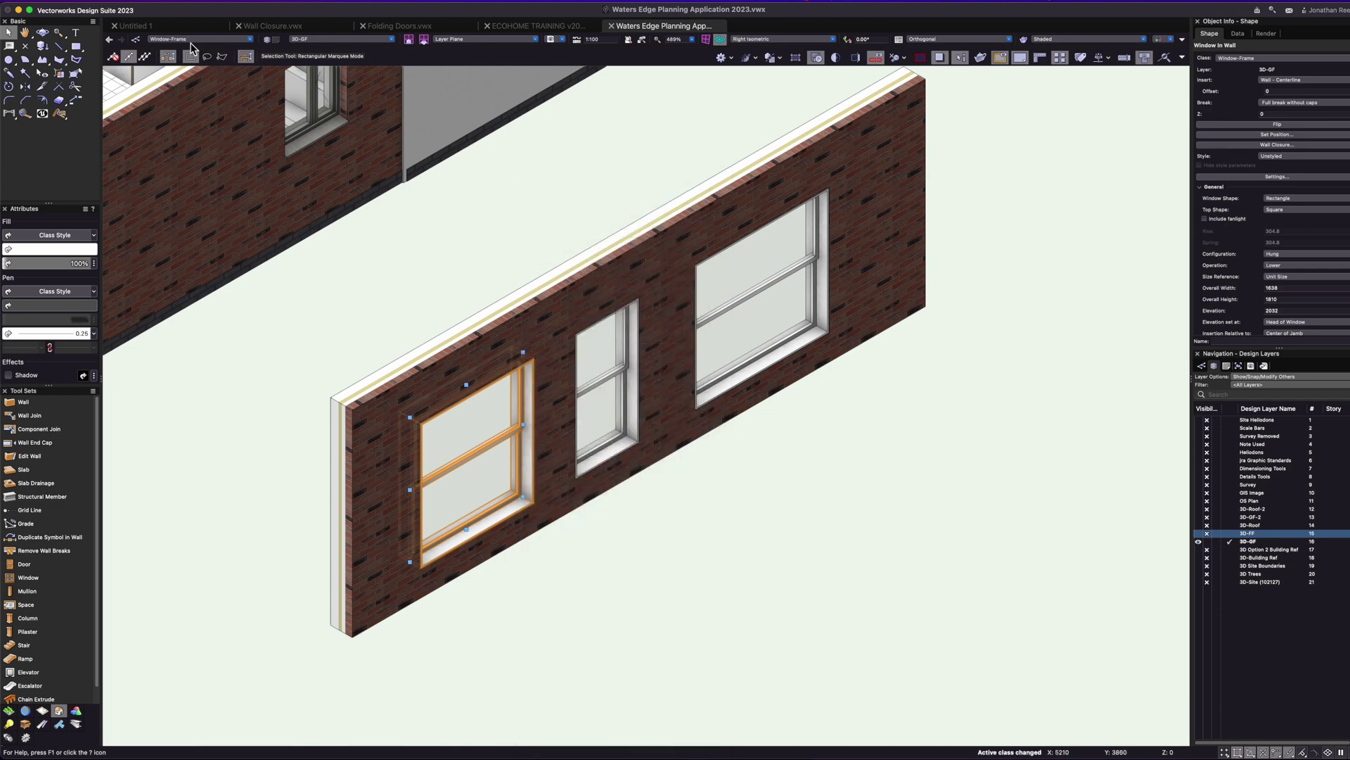
- Delete the right, middle and left windows from the brick test wall
{"action": "left_click", "coordinate": [768, 293]}
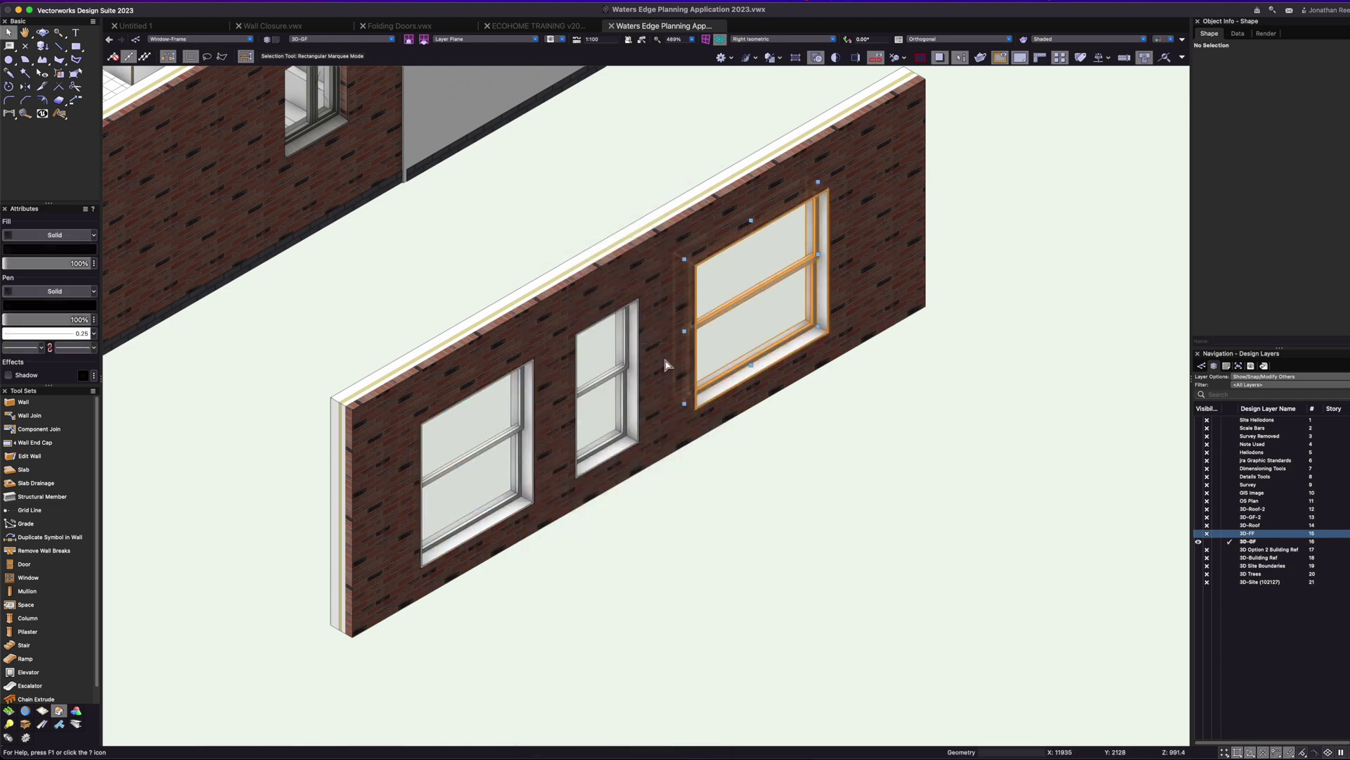
{"action": "key", "text": "Delete"}
{"action": "left_click", "coordinate": [605, 394]}
{"action": "key", "text": "Delete"}
{"action": "left_click", "coordinate": [516, 419]}
{"action": "key", "text": "Delete"}
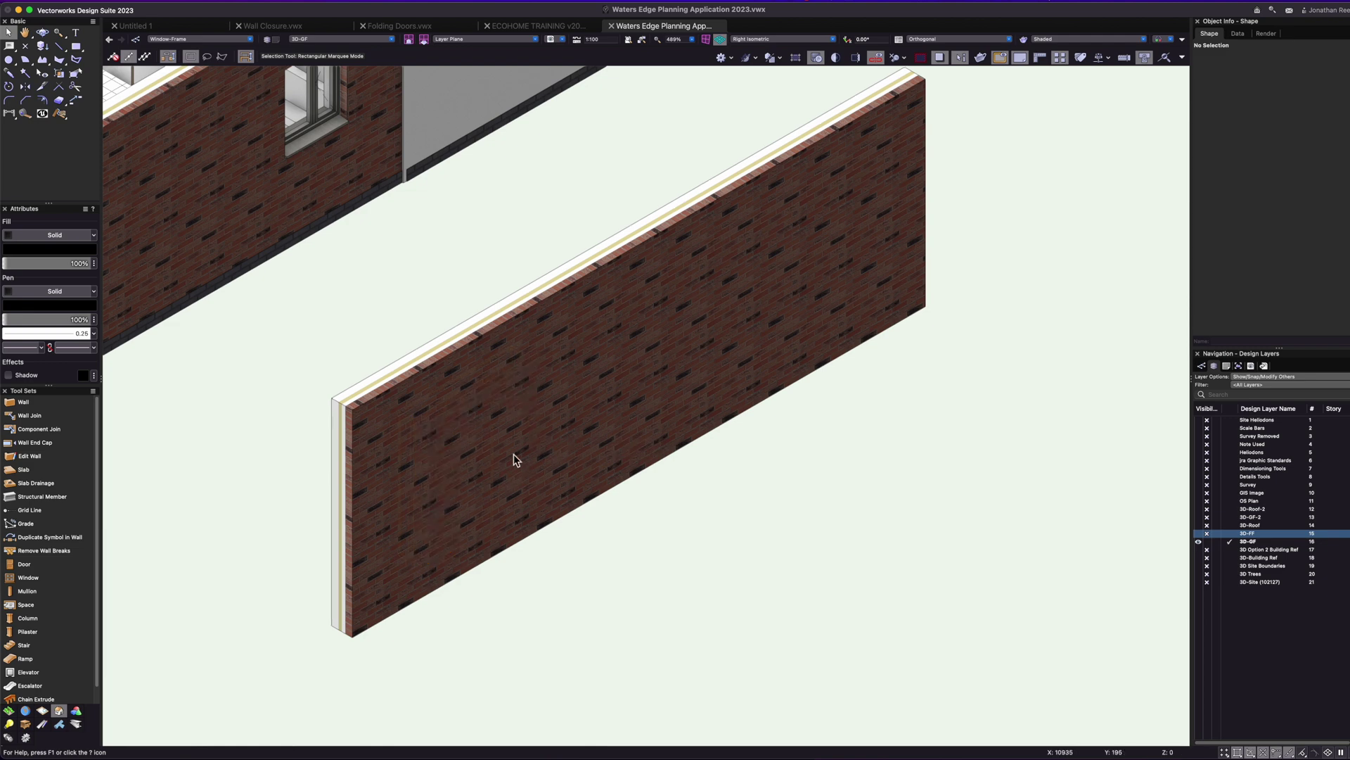
- Bring the house back into view and accept the Eyedropper tool's preferences
{"action": "scroll", "coordinate": [316, 373], "scroll_direction": "down", "scroll_amount": 3}
{"action": "middle_click_drag", "start_coordinate": [295, 356], "coordinate": [528, 377]}
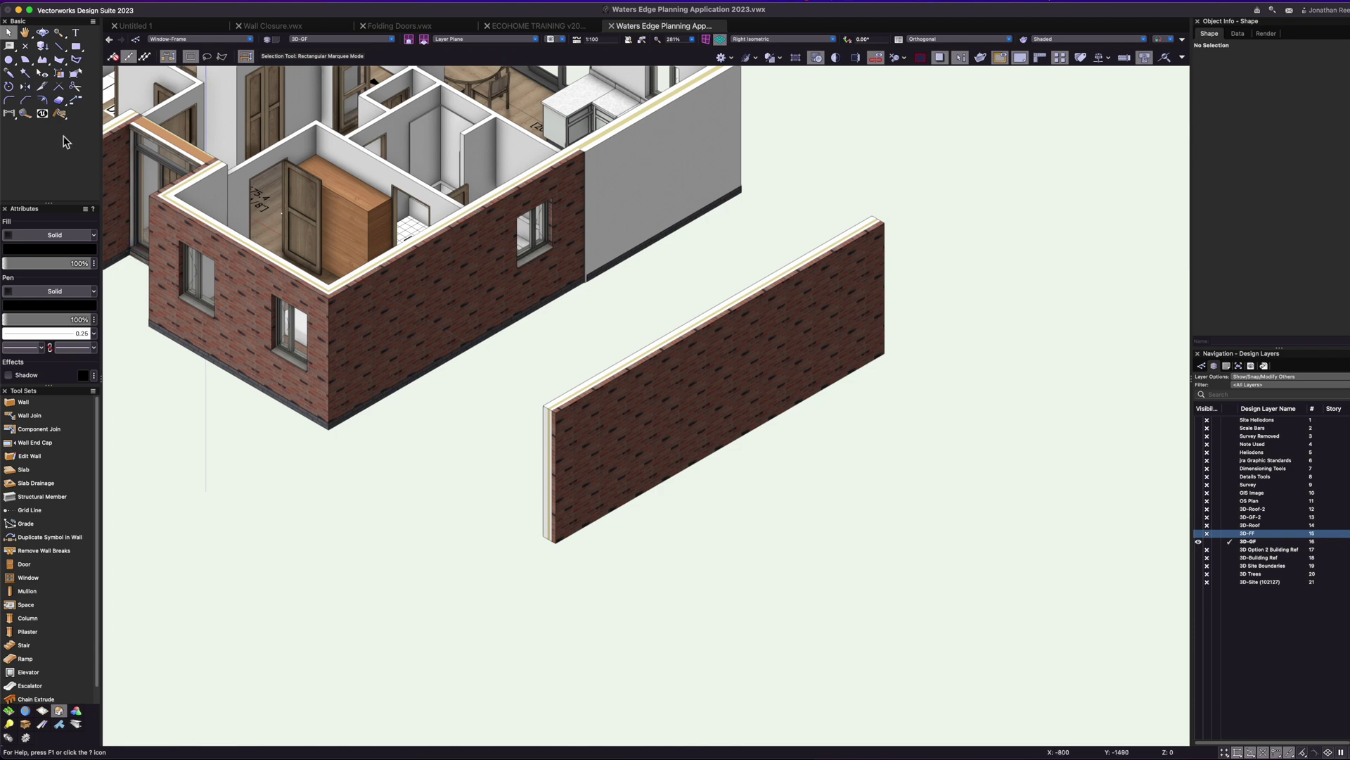
{"action": "double_click", "coordinate": [9, 74]}
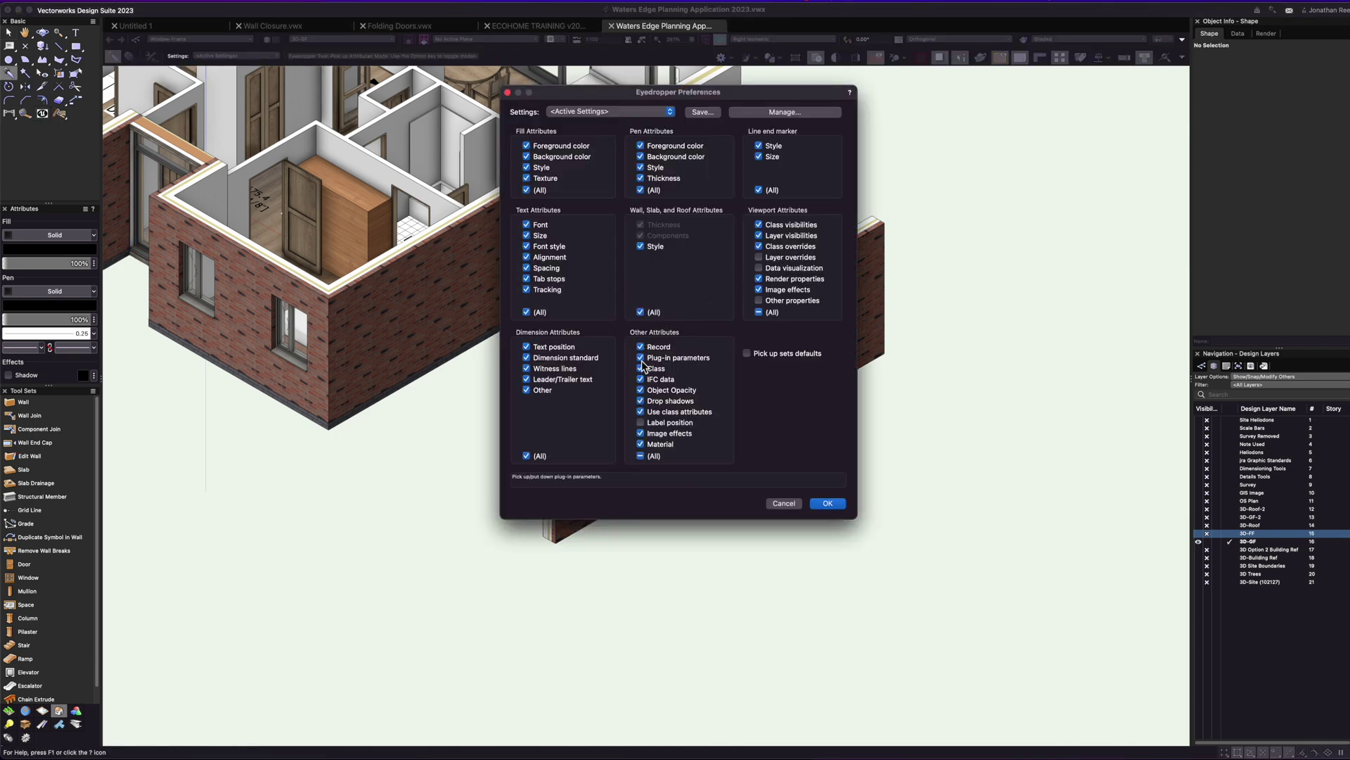
{"action": "left_click", "coordinate": [828, 504]}
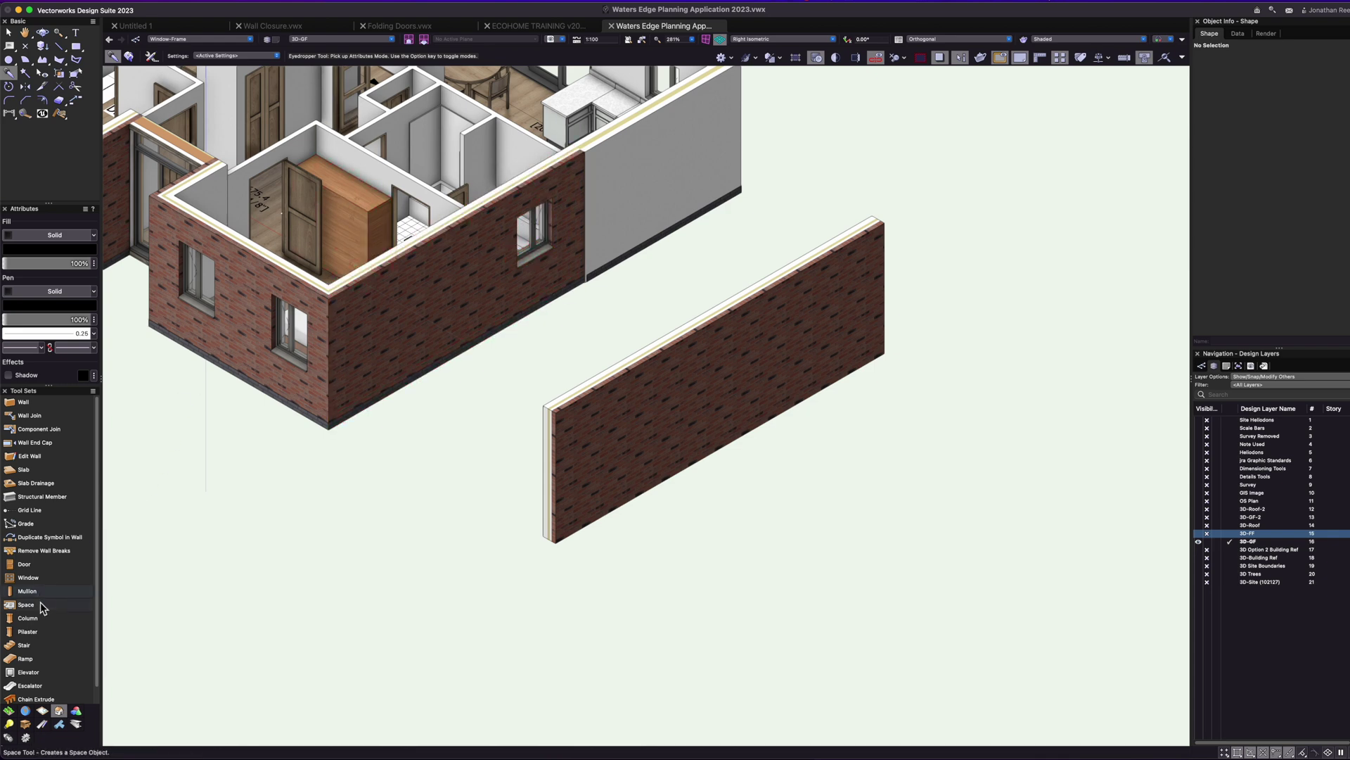
- Insert two windows into the test wall by their corners, the second one wider
{"action": "left_click", "coordinate": [31, 577]}
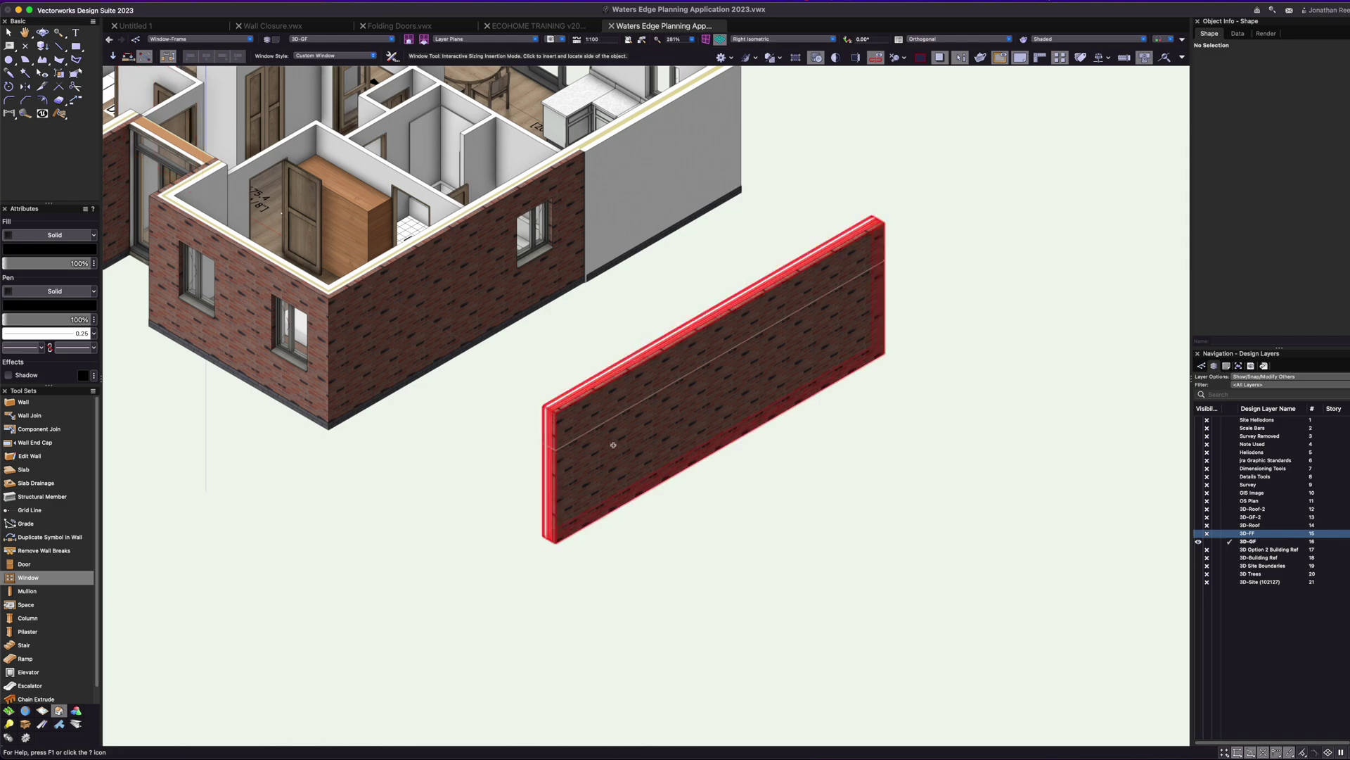
{"action": "scroll", "coordinate": [573, 467], "scroll_direction": "up", "scroll_amount": 2}
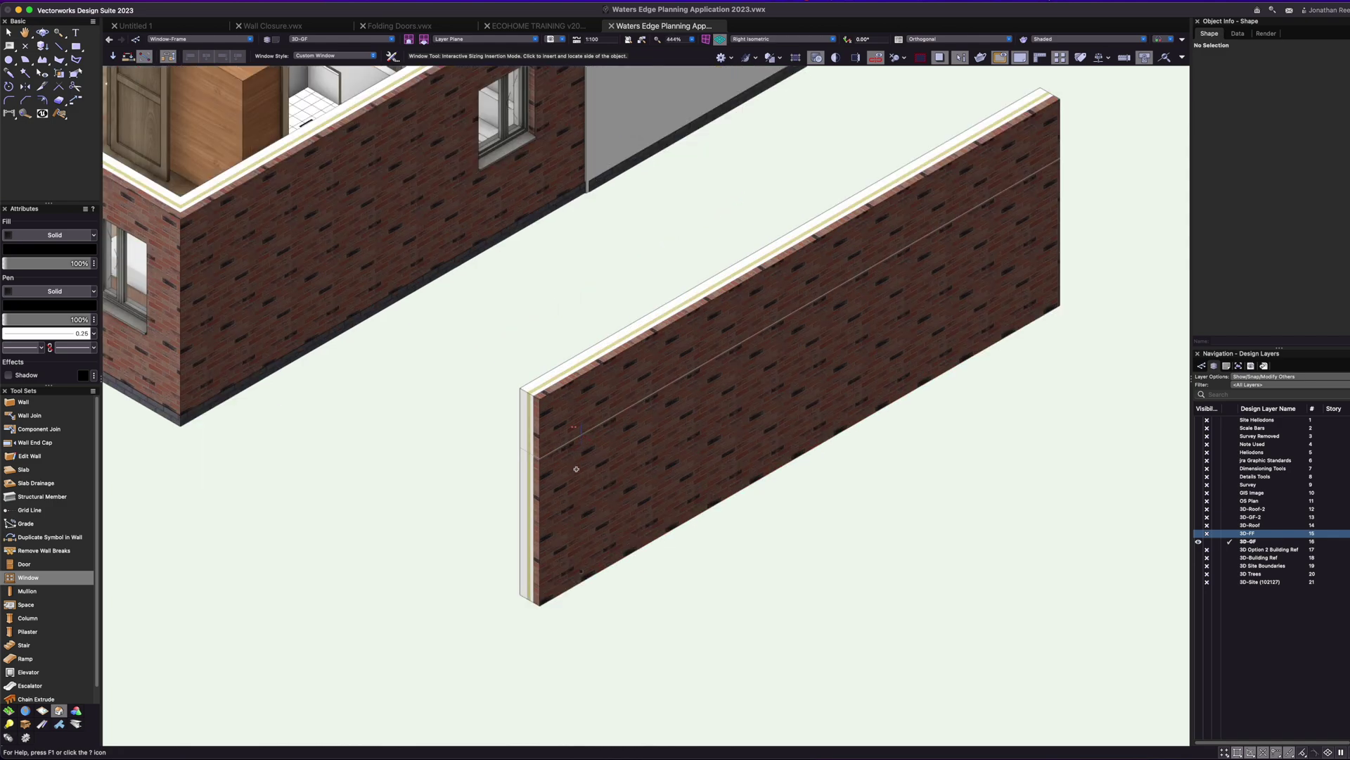
{"action": "scroll", "coordinate": [587, 486], "scroll_direction": "up", "scroll_amount": 2}
{"action": "scroll", "coordinate": [593, 495], "scroll_direction": "down", "scroll_amount": 3}
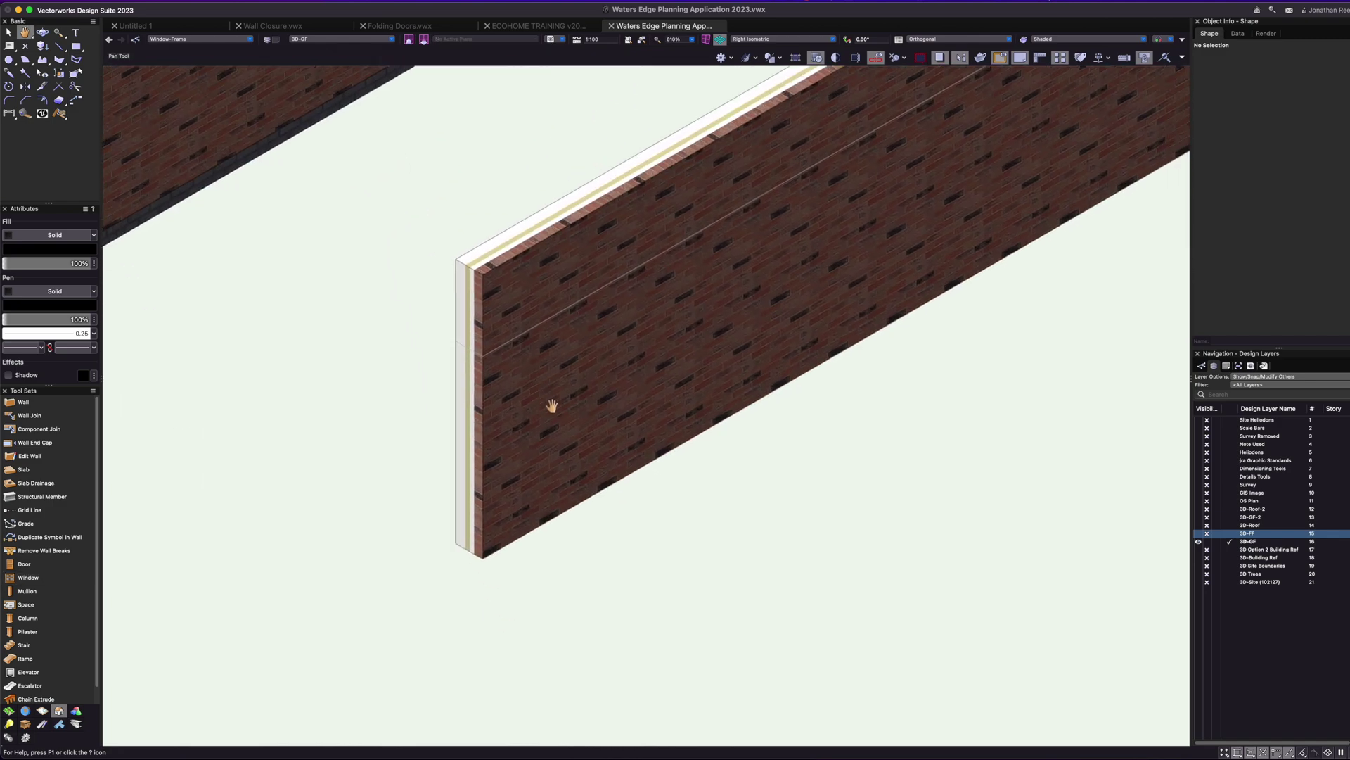
{"action": "left_click", "coordinate": [531, 323]}
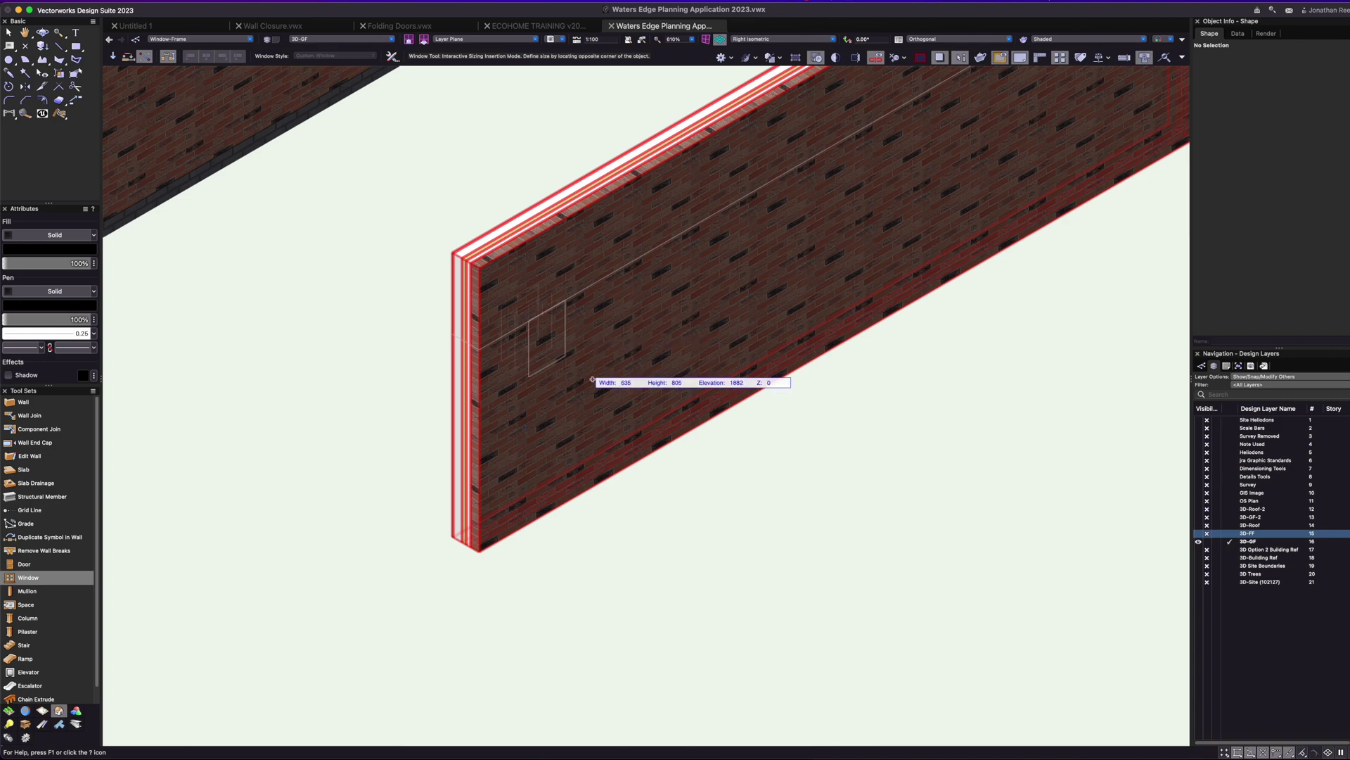
{"action": "left_click", "coordinate": [625, 400]}
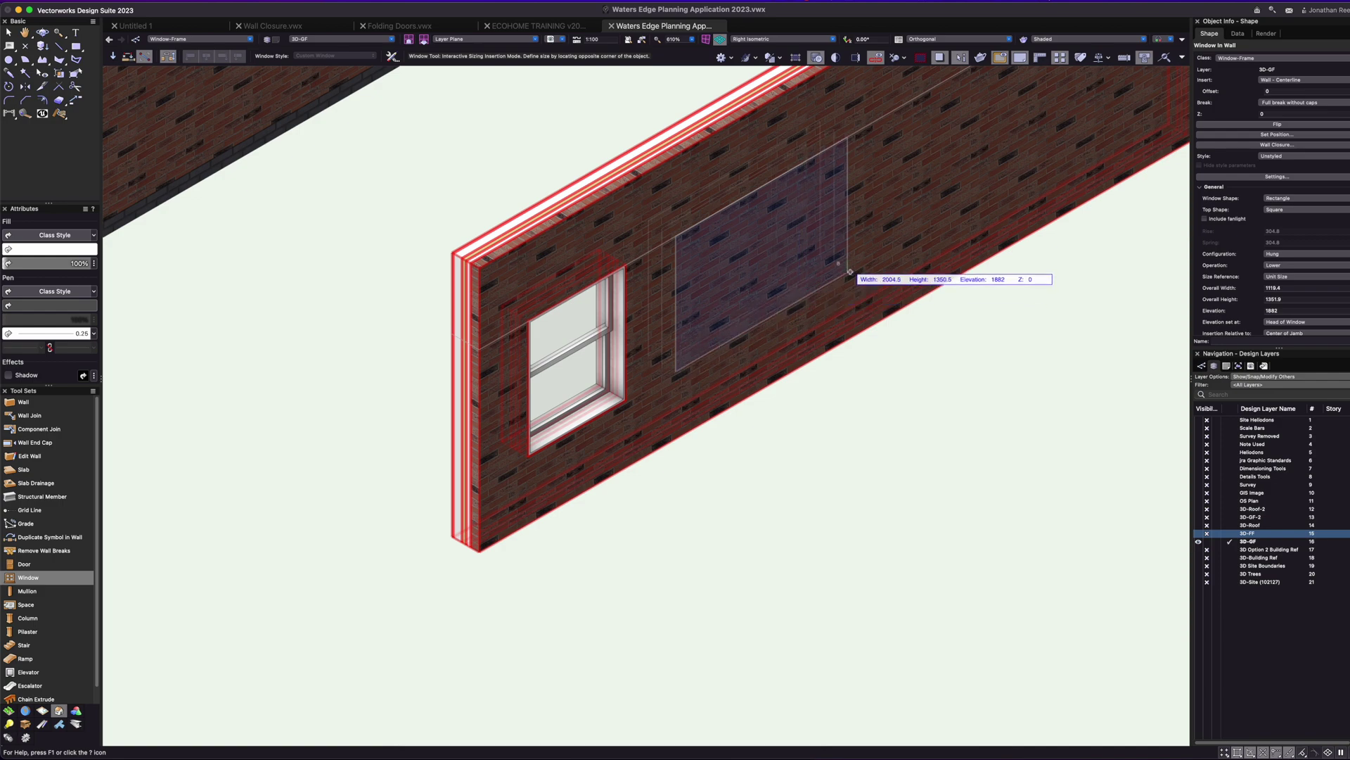
{"action": "left_click", "coordinate": [882, 254]}
{"action": "left_click", "coordinate": [945, 195]}
- Add a third window and a fourth near the test wall's right end
{"action": "scroll", "coordinate": [809, 221], "scroll_direction": "right", "scroll_amount": 5}
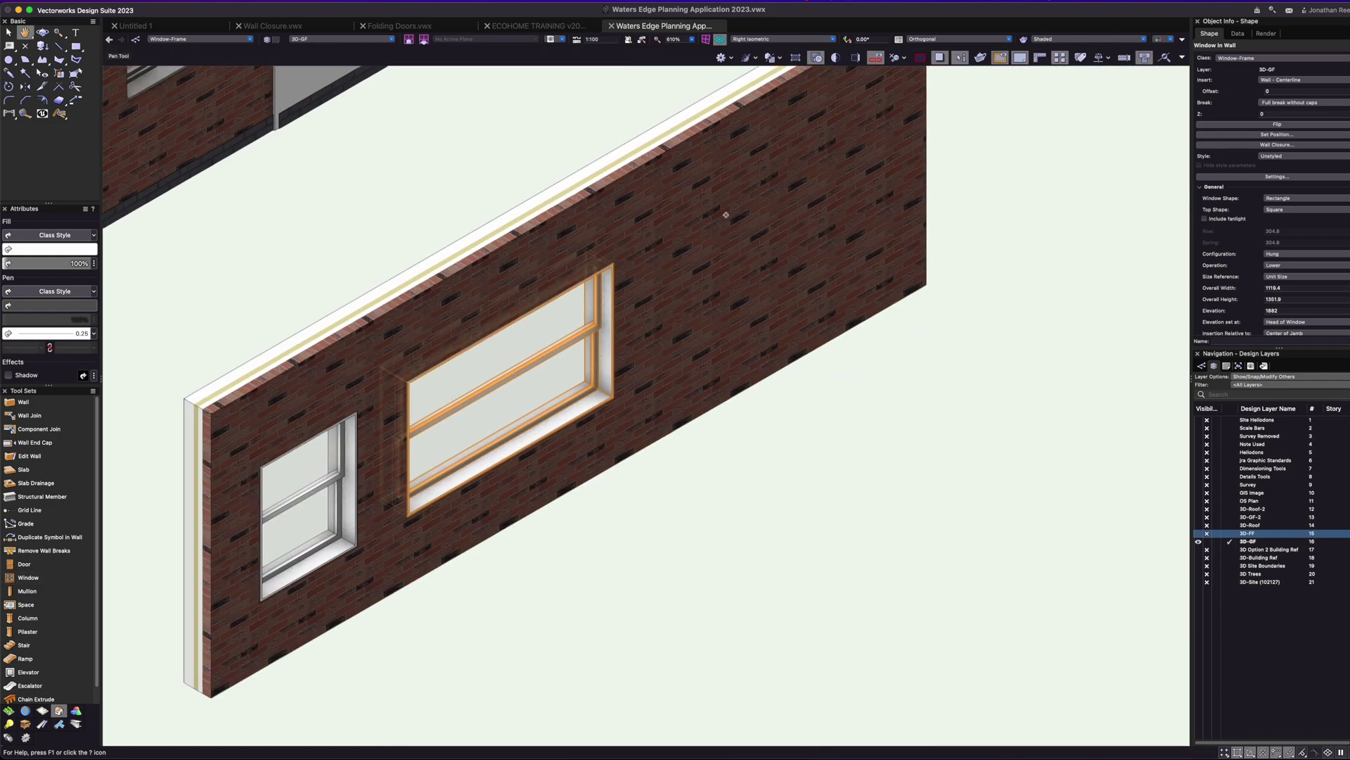
{"action": "left_click", "coordinate": [686, 221]}
{"action": "left_click", "coordinate": [745, 346]}
{"action": "left_click", "coordinate": [782, 162]}
{"action": "left_click", "coordinate": [782, 164]}
{"action": "left_click", "coordinate": [863, 251]}
{"action": "left_click", "coordinate": [863, 251]}
{"action": "scroll", "coordinate": [857, 164], "scroll_direction": "down", "scroll_amount": 3}
- Eyedrop the house window's style onto the left and wide test windows
{"action": "key", "text": "i"}
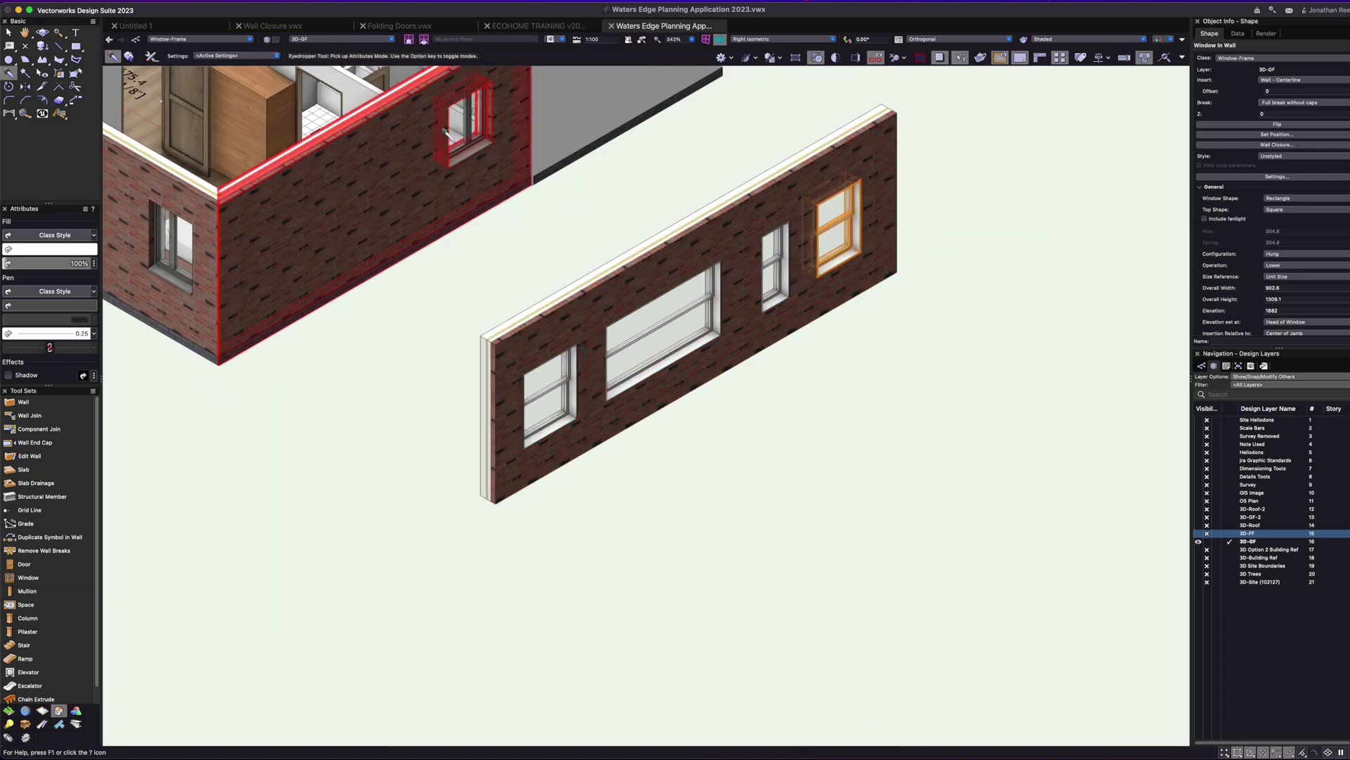
{"action": "left_click", "coordinate": [459, 123]}
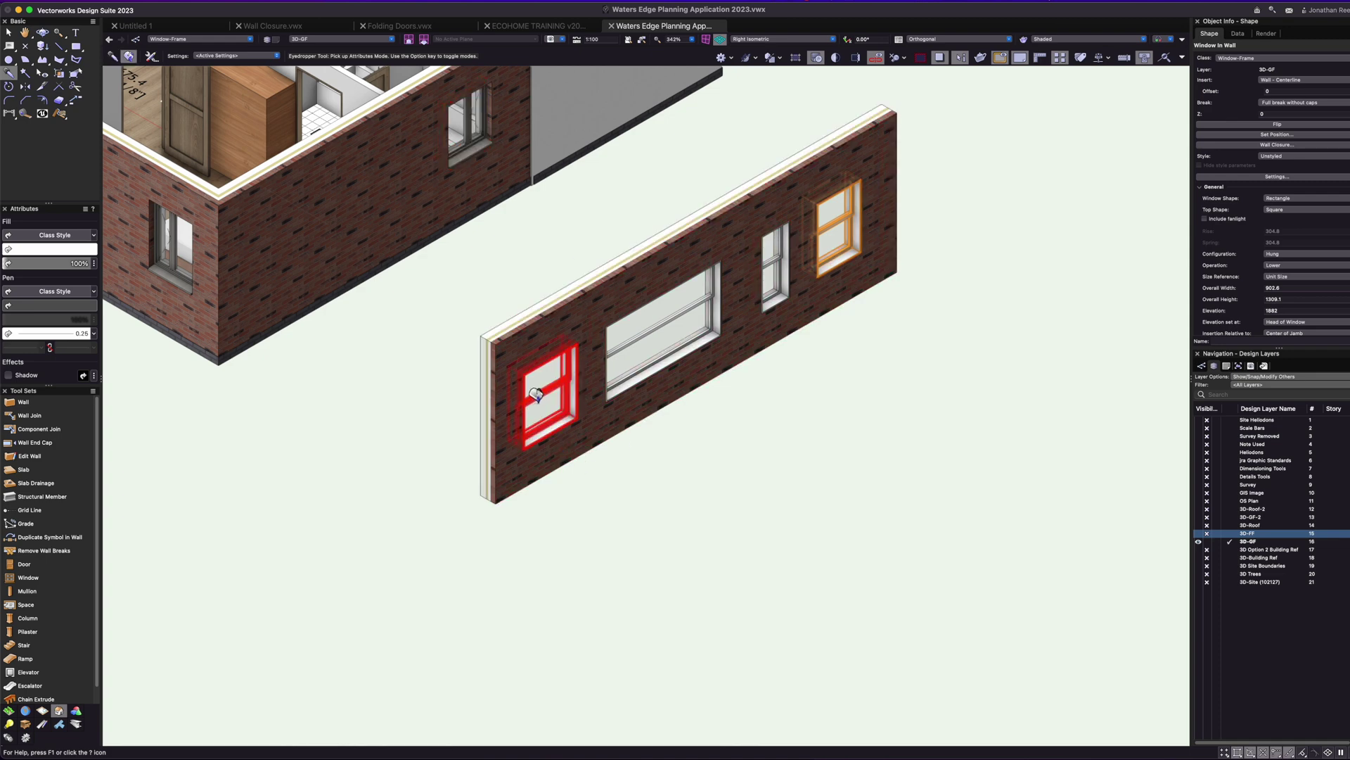
{"action": "left_click", "coordinate": [599, 355]}
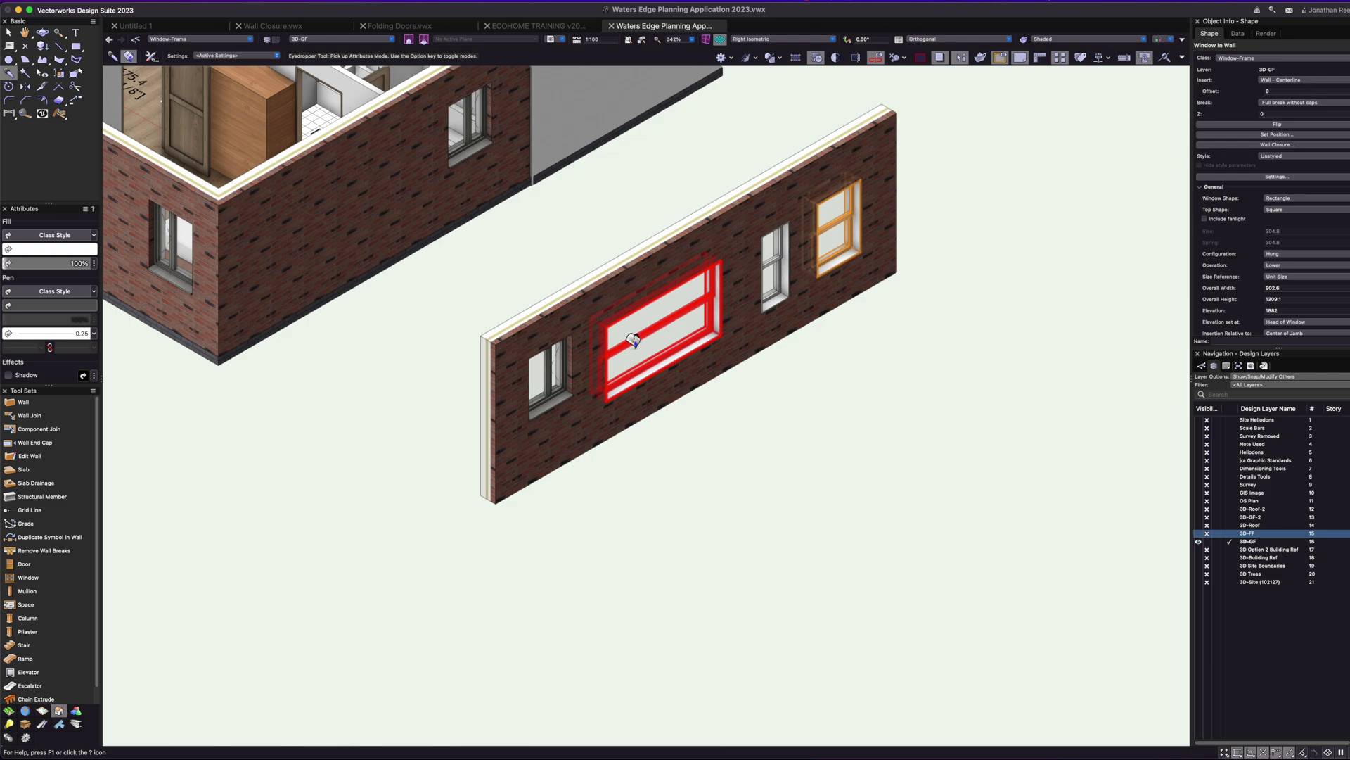
{"action": "left_click", "coordinate": [633, 340]}
{"action": "key", "text": "x"}
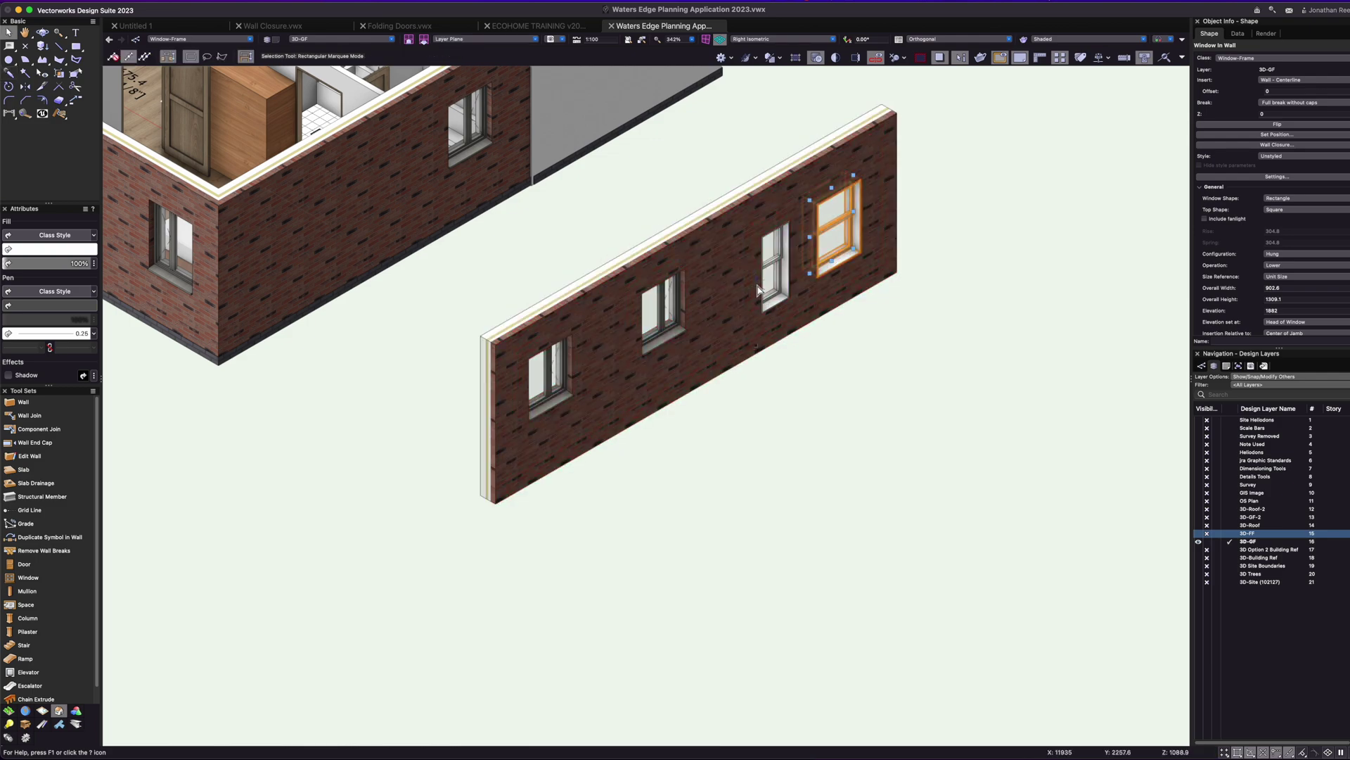
- Enlarge the middle test window to about 1604.3 wide and 1677 tall
{"action": "scroll", "coordinate": [730, 301], "scroll_direction": "up", "scroll_amount": 1}
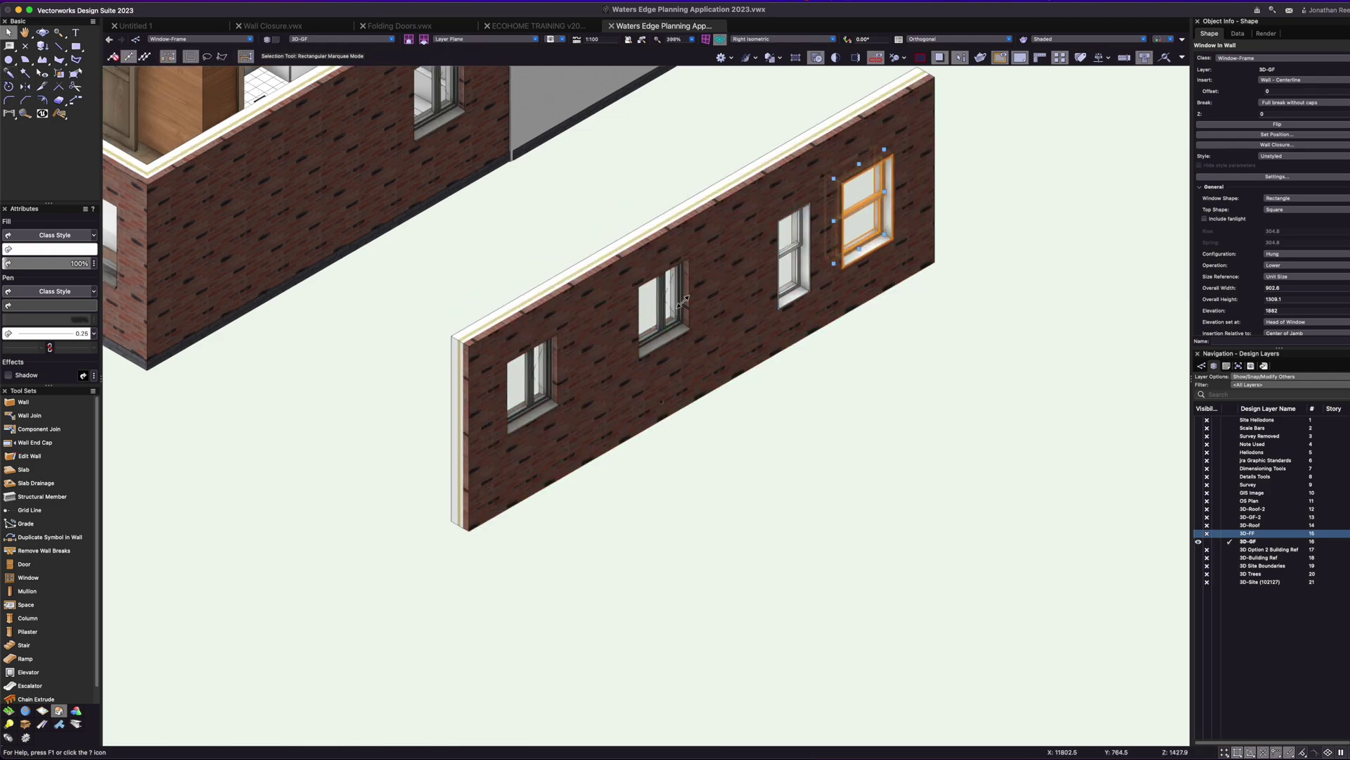
{"action": "left_click", "coordinate": [679, 301]}
{"action": "scroll", "coordinate": [690, 285], "scroll_direction": "up", "scroll_amount": 10}
{"action": "scroll", "coordinate": [688, 285], "scroll_direction": "down", "scroll_amount": 3}
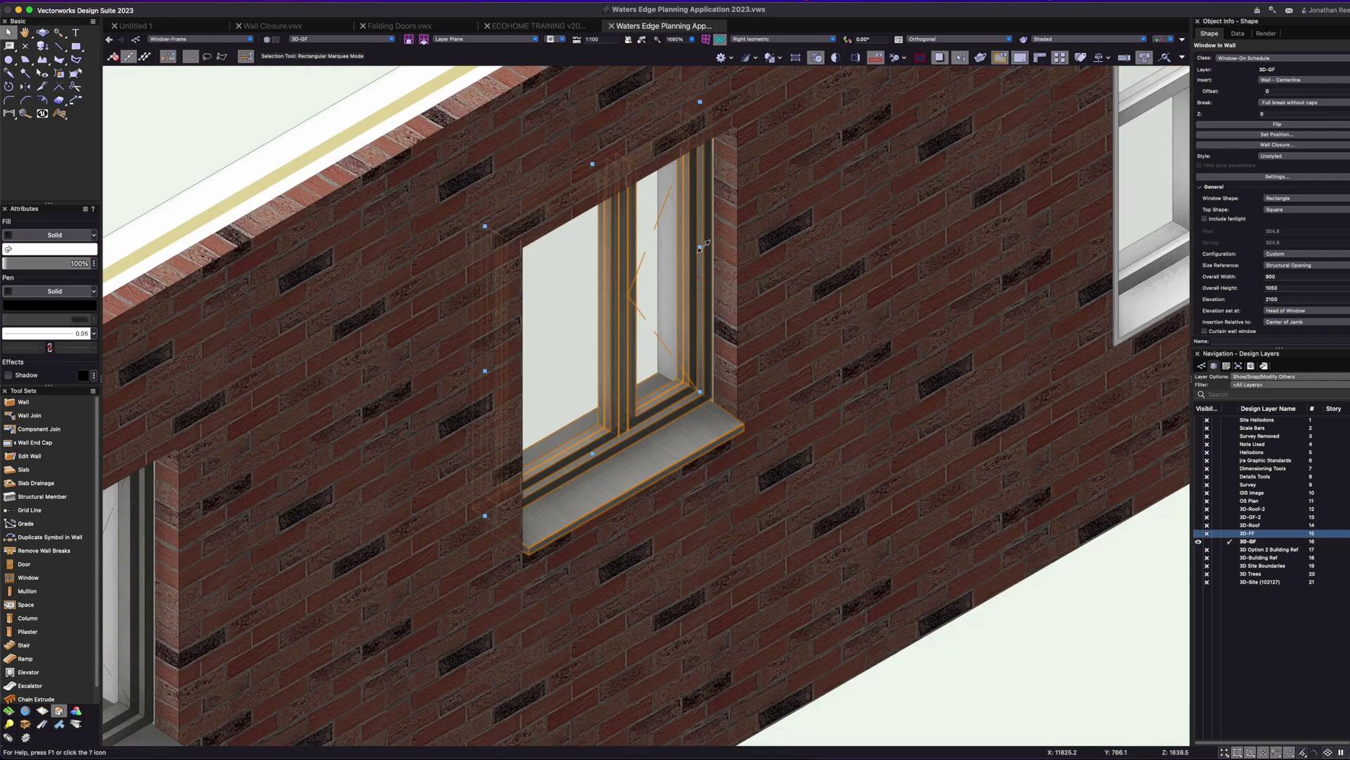
{"action": "left_click_drag", "start_coordinate": [701, 249], "coordinate": [860, 179]}
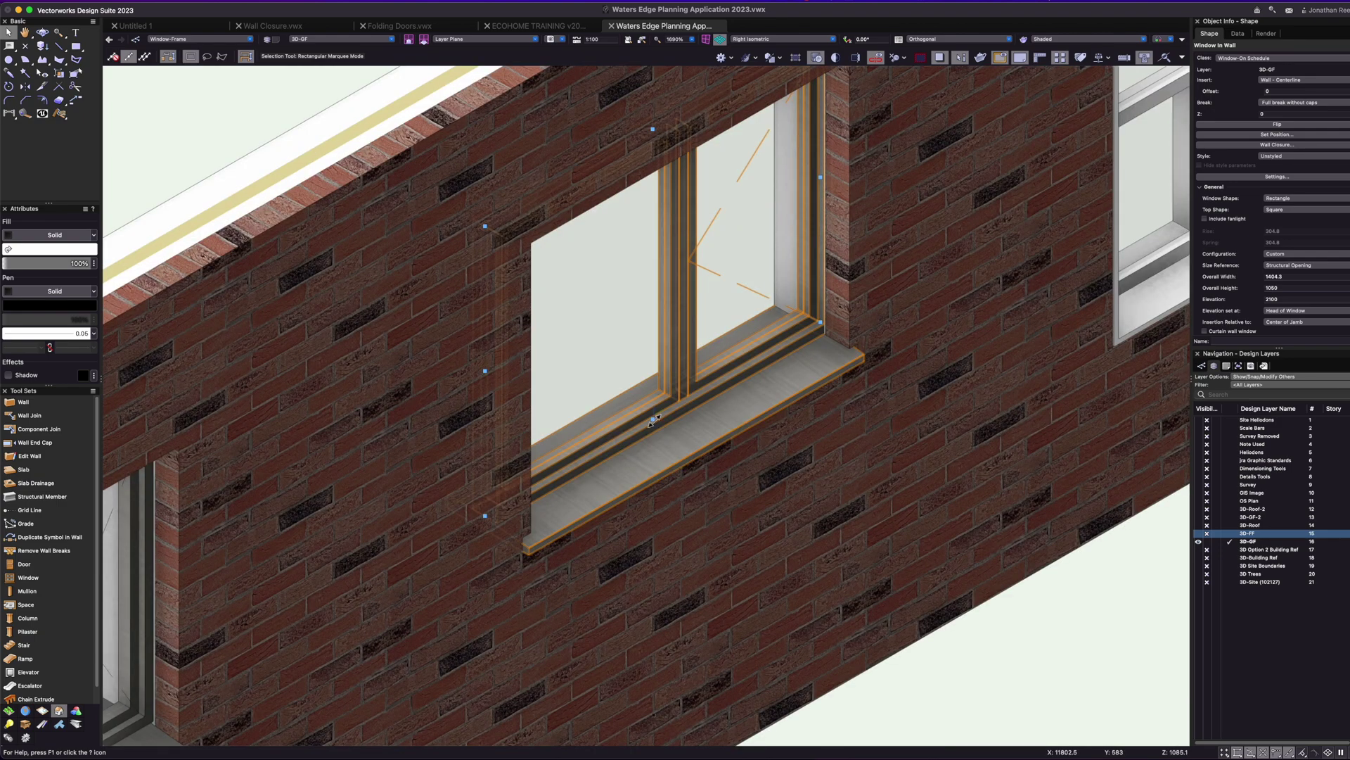
{"action": "left_click_drag", "start_coordinate": [654, 422], "coordinate": [664, 598]}
{"action": "scroll", "coordinate": [664, 598], "scroll_direction": "down", "scroll_amount": 5}
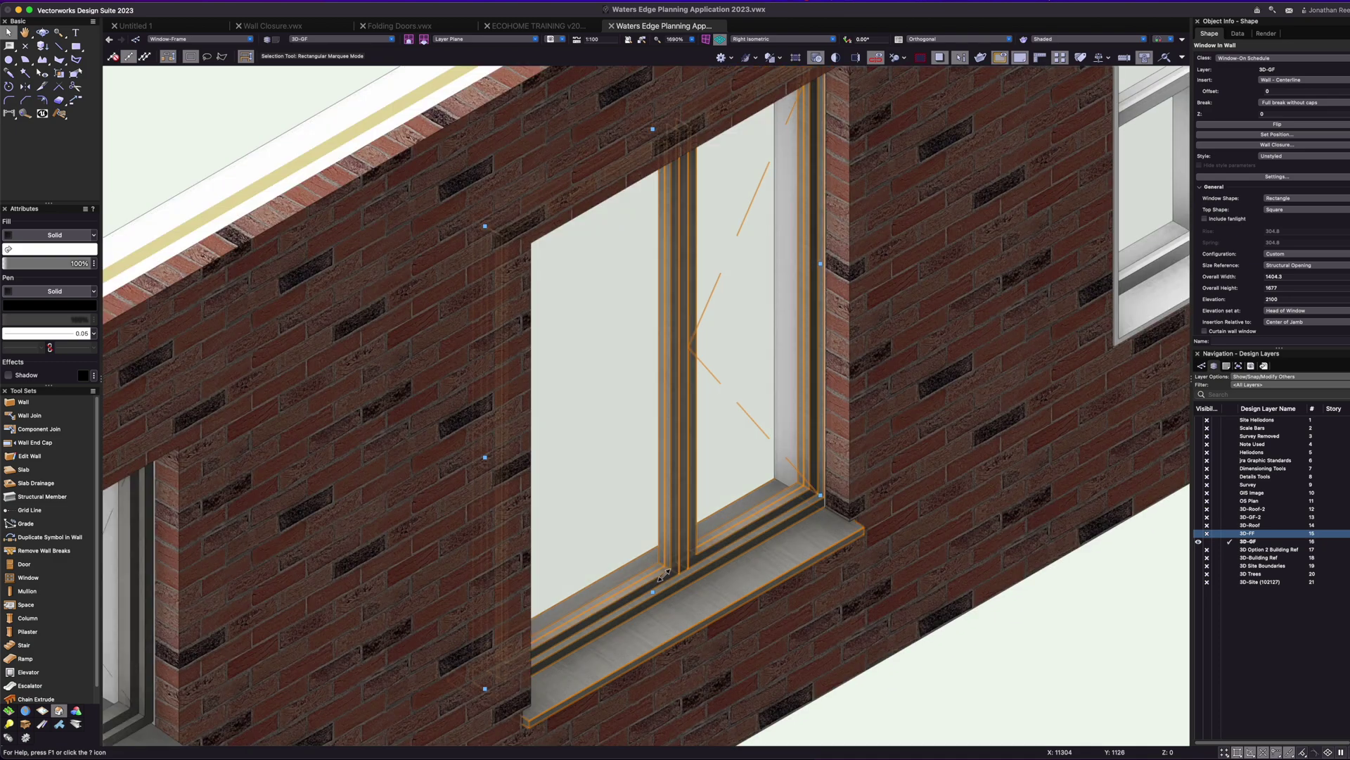
{"action": "scroll", "coordinate": [661, 571], "scroll_direction": "down", "scroll_amount": 2}
{"action": "key", "text": "i"}
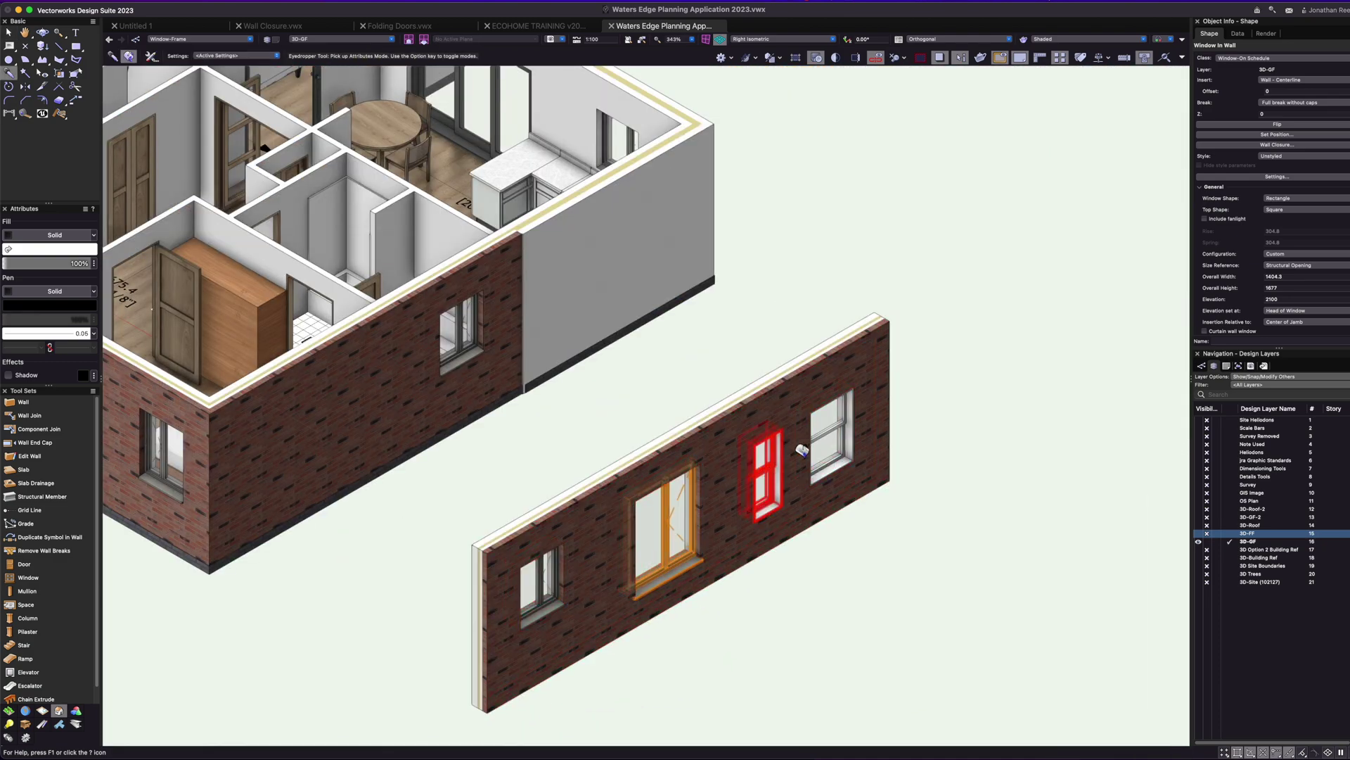
- Give the narrow window the house window style and a 1500 overall height
{"action": "left_click", "coordinate": [826, 431]}
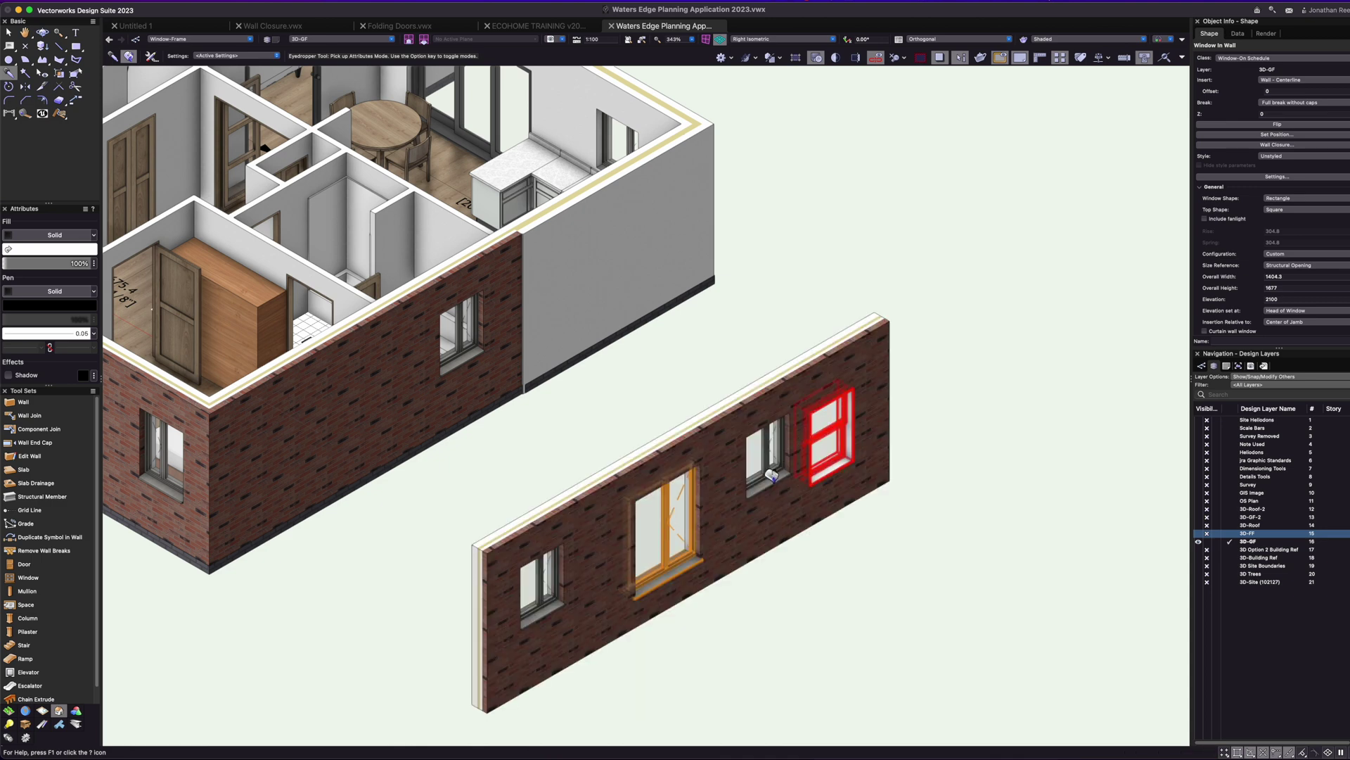
{"action": "key", "text": "x"}
{"action": "left_click", "coordinate": [768, 477]}
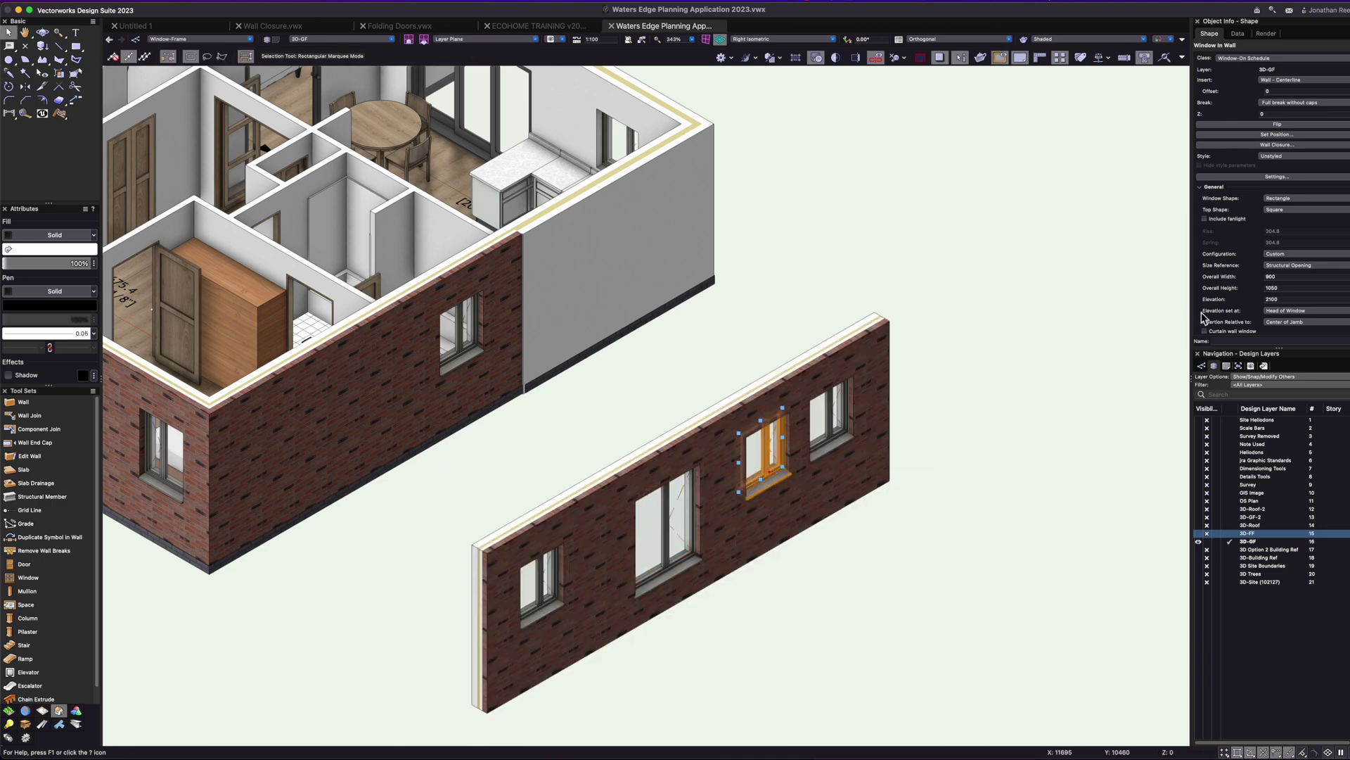
{"action": "left_click", "coordinate": [1285, 288]}
{"action": "type", "text": "1500"}
{"action": "key", "text": "Return"}
- Slide the narrow window right and stretch it to about 2010 high, viewed from the right
{"action": "left_click_drag", "start_coordinate": [765, 477], "coordinate": [828, 441]}
{"action": "scroll", "coordinate": [828, 441], "scroll_direction": "up", "scroll_amount": 5}
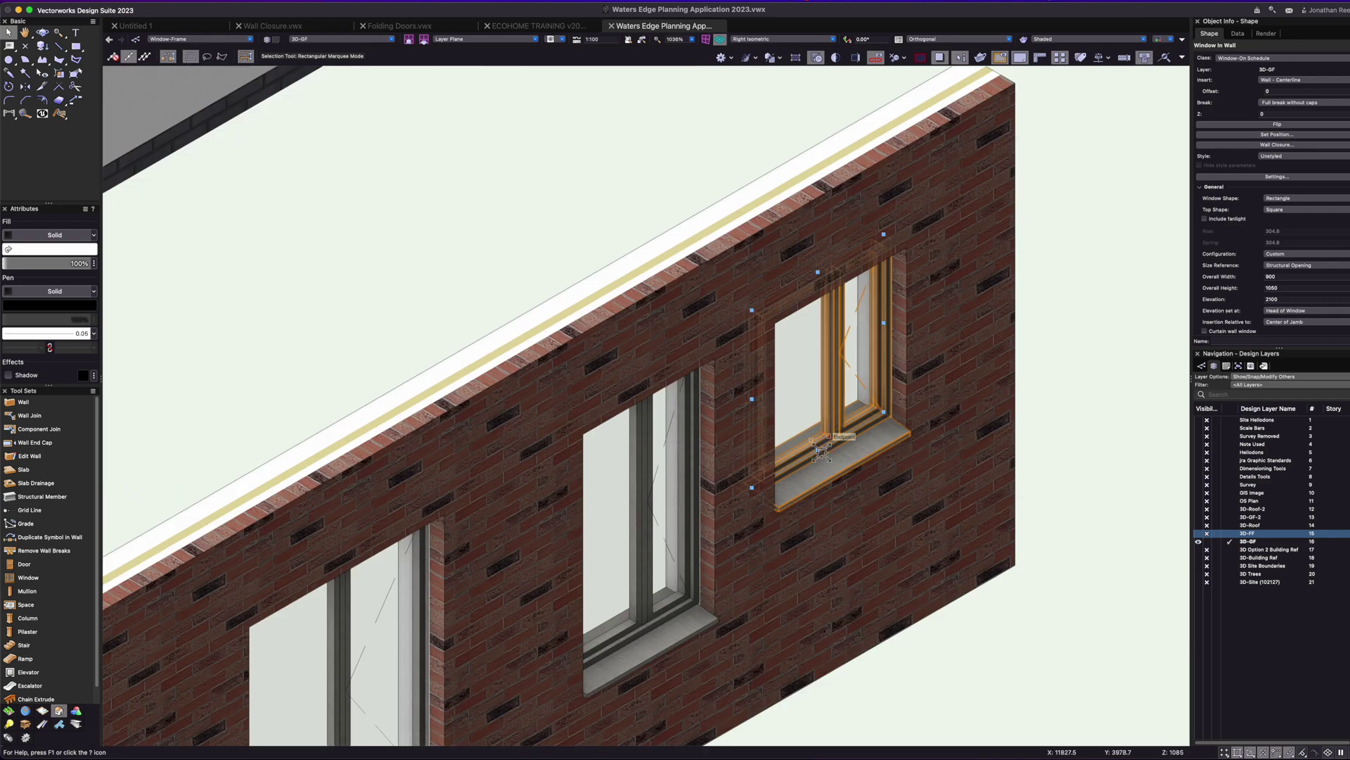
{"action": "left_click_drag", "start_coordinate": [833, 443], "coordinate": [829, 618]}
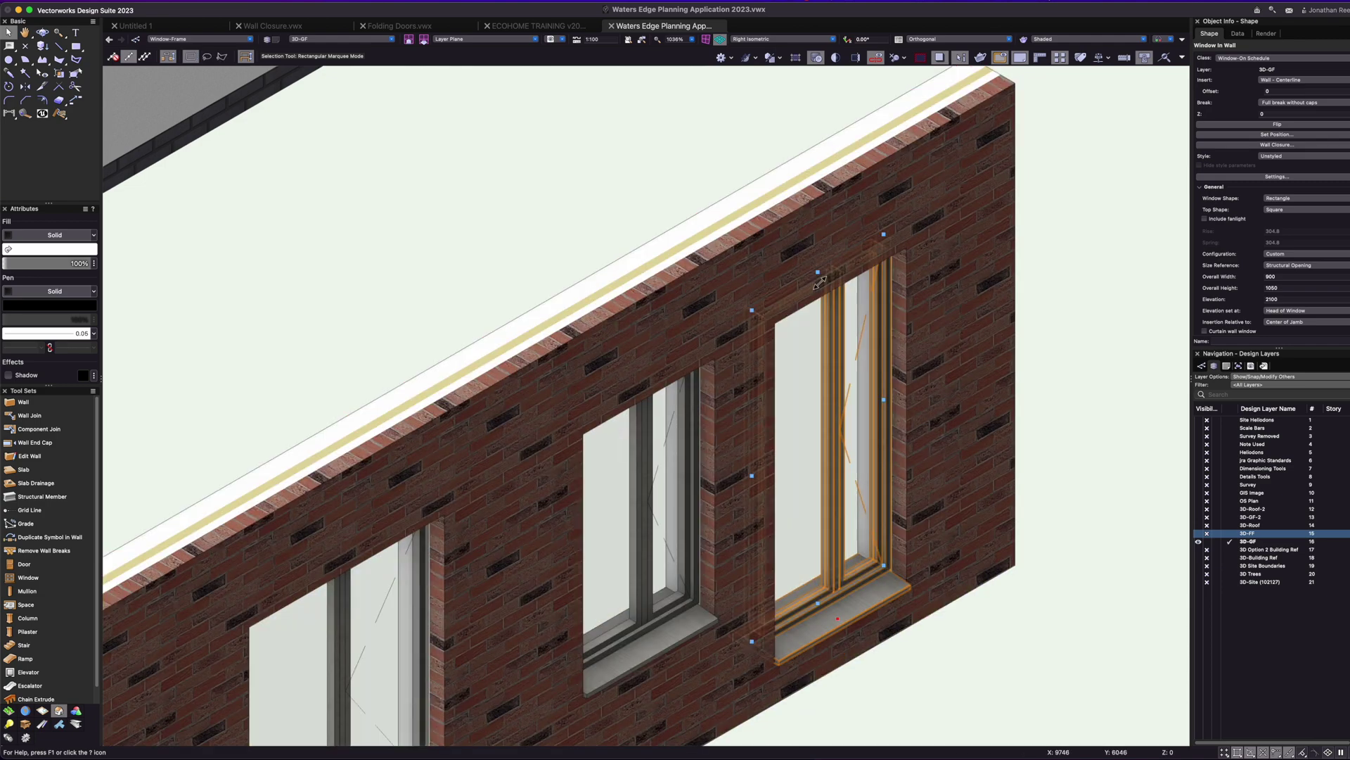
{"action": "key", "text": "6"}
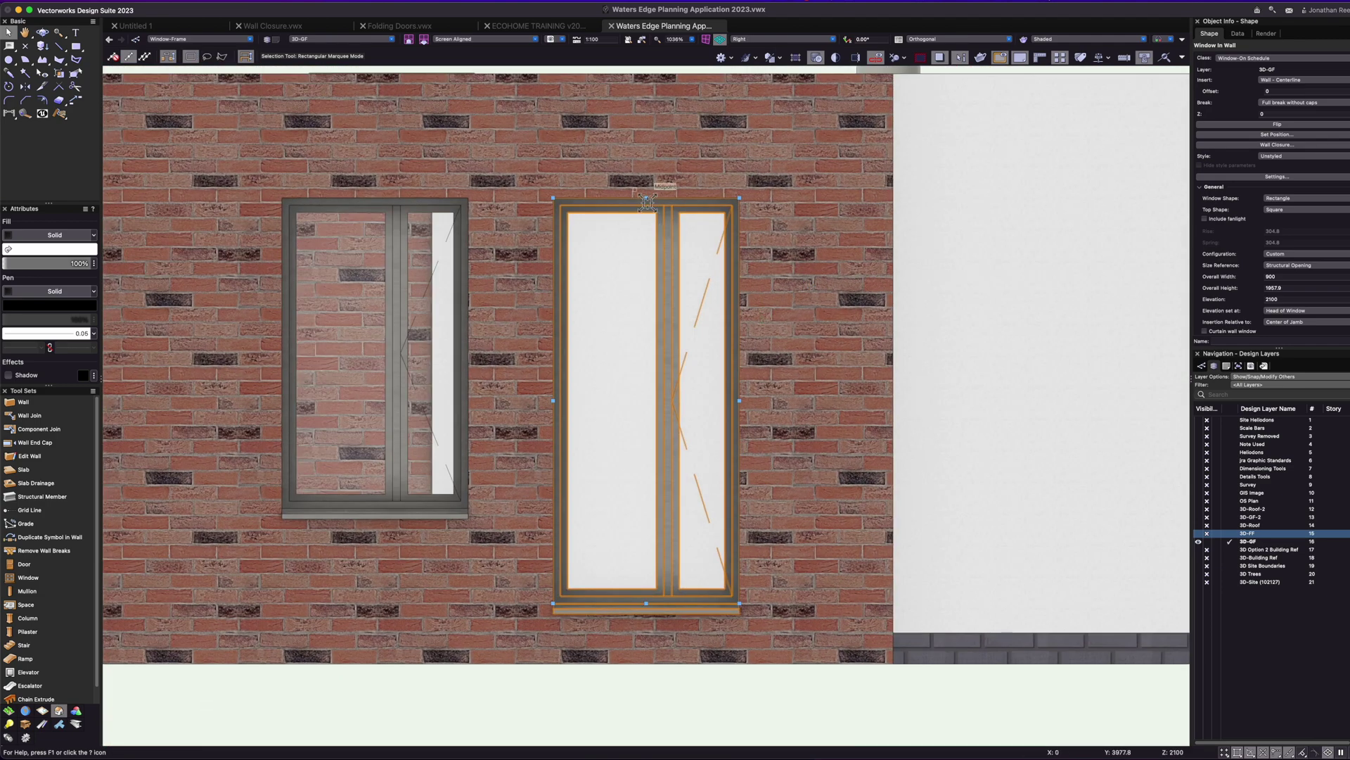
- Lower the right window's top to about 1555 high, then return to Right Isometric and deselect
{"action": "left_click_drag", "start_coordinate": [649, 202], "coordinate": [709, 298]}
{"action": "scroll", "coordinate": [443, 302], "scroll_direction": "down", "scroll_amount": 2}
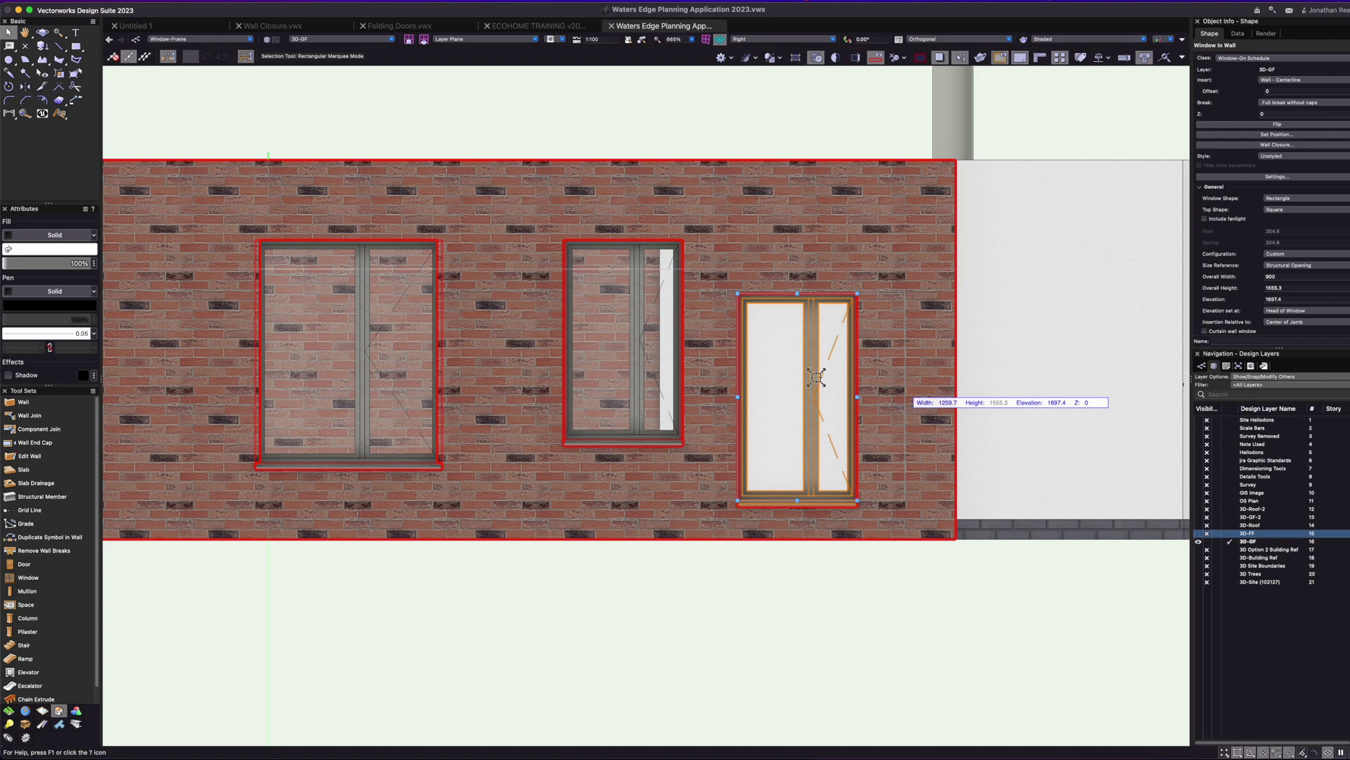
{"action": "scroll", "coordinate": [796, 379], "scroll_direction": "down", "scroll_amount": 6}
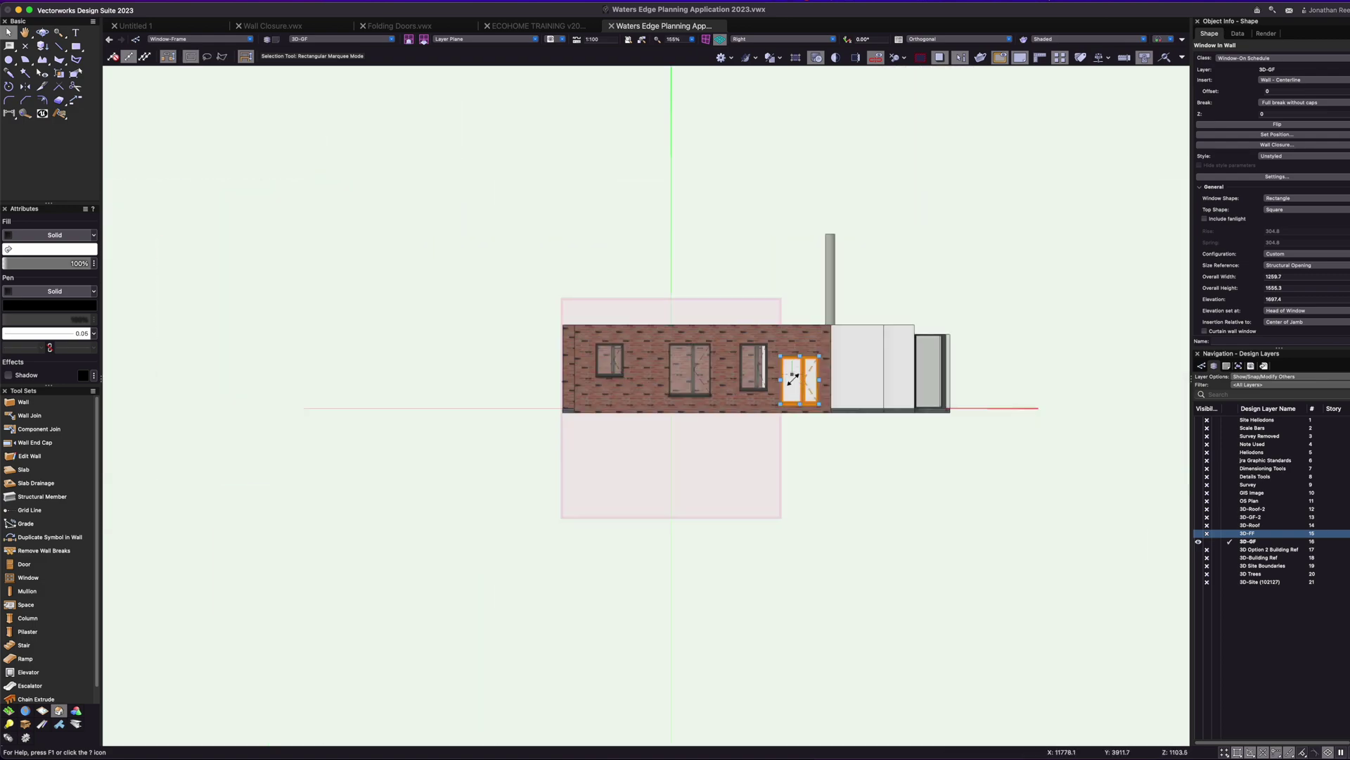
{"action": "key", "text": "3"}
{"action": "left_click", "coordinate": [711, 382]}
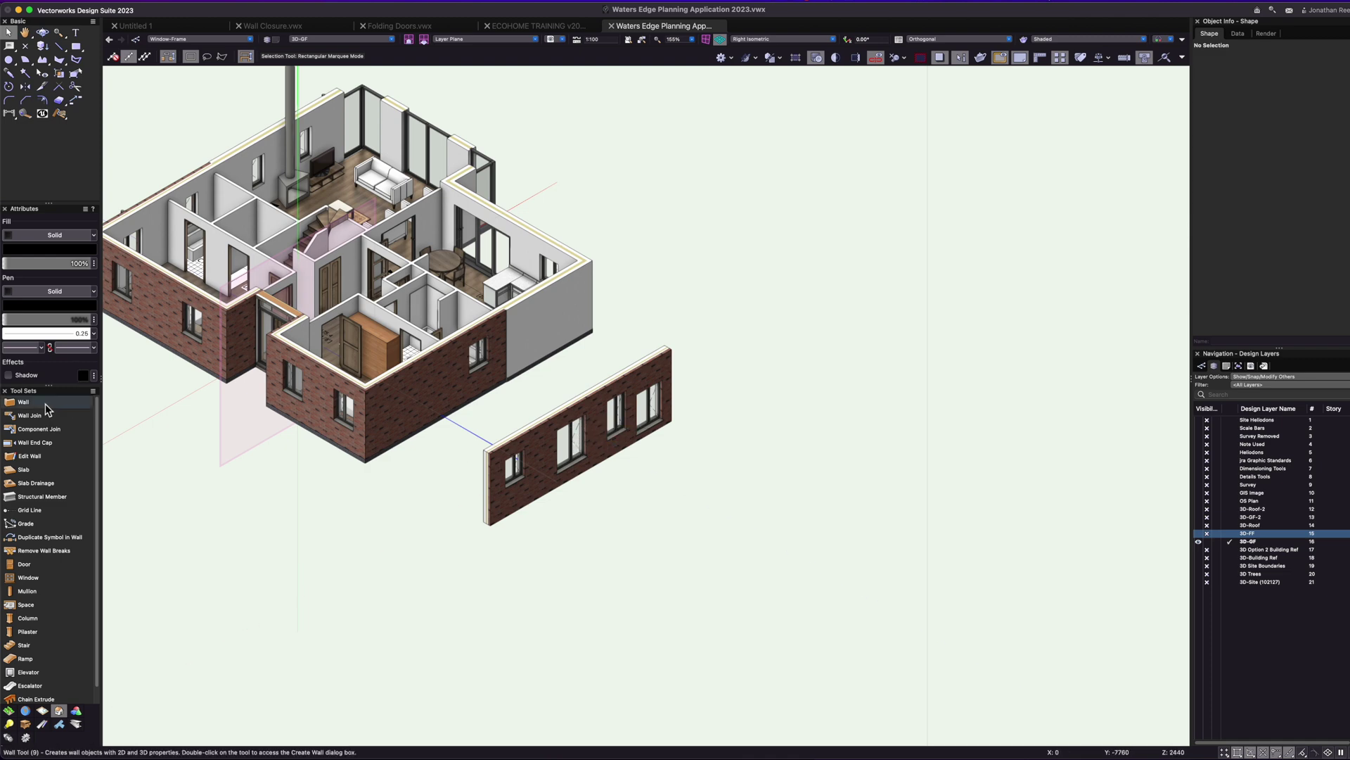
- From Right Rear Isometric, set new walls to match the house's Wall-Exterior wall, suppressing the tip
{"action": "key", "text": "9"}
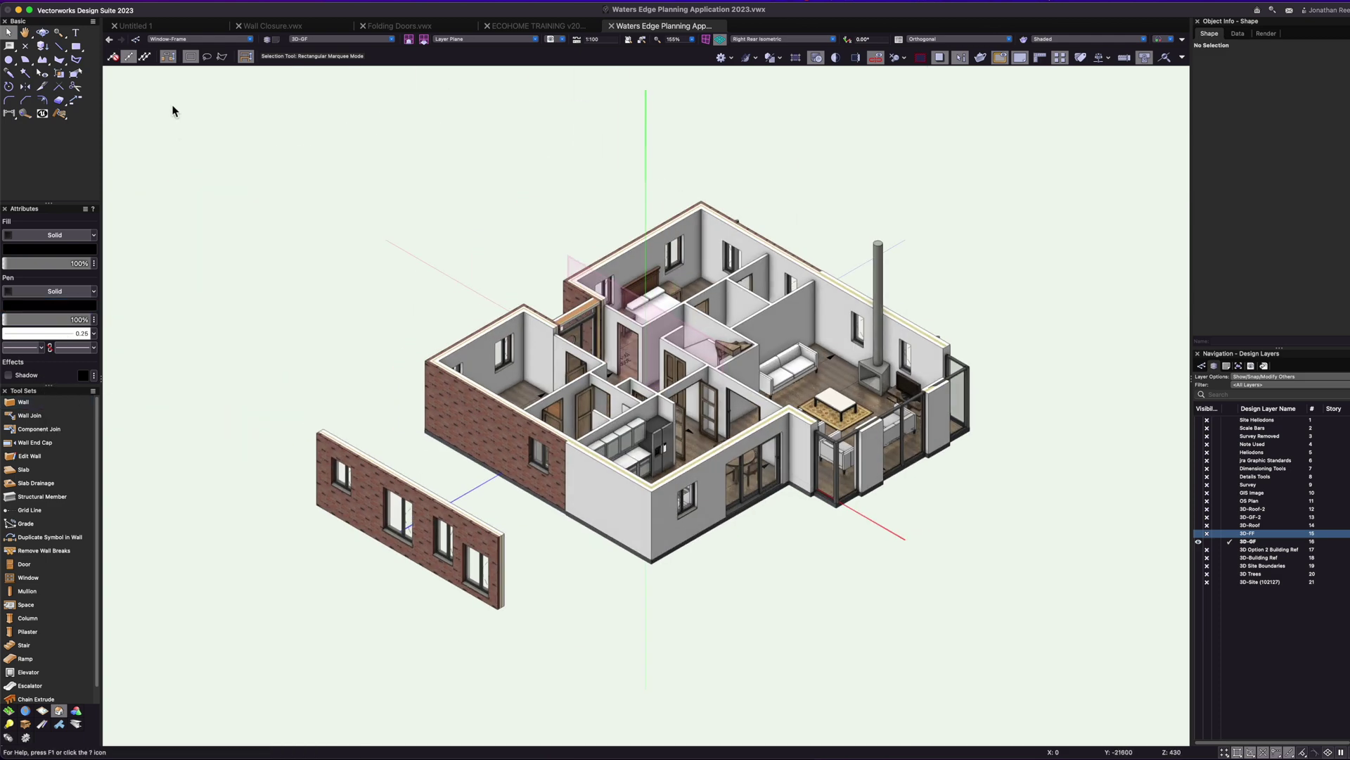
{"action": "right_click", "coordinate": [612, 500]}
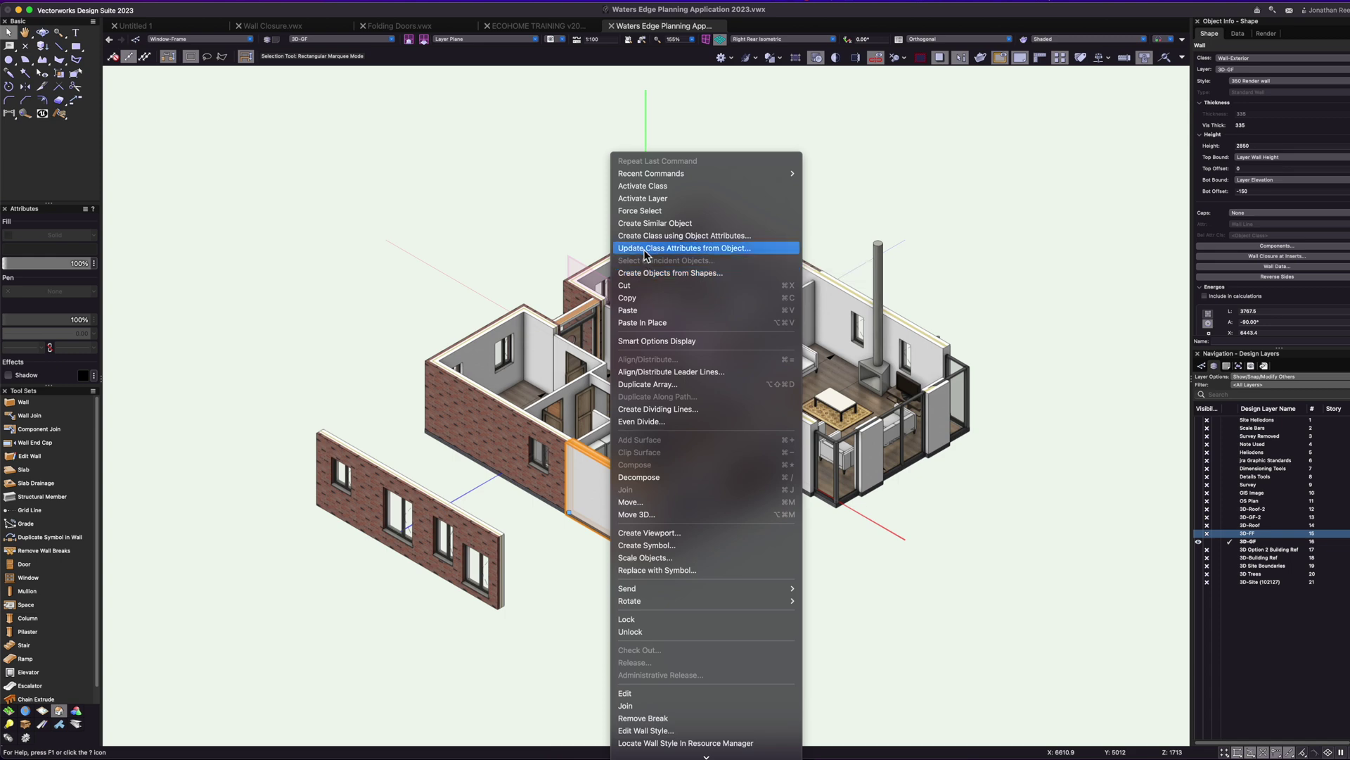
{"action": "left_click", "coordinate": [644, 223]}
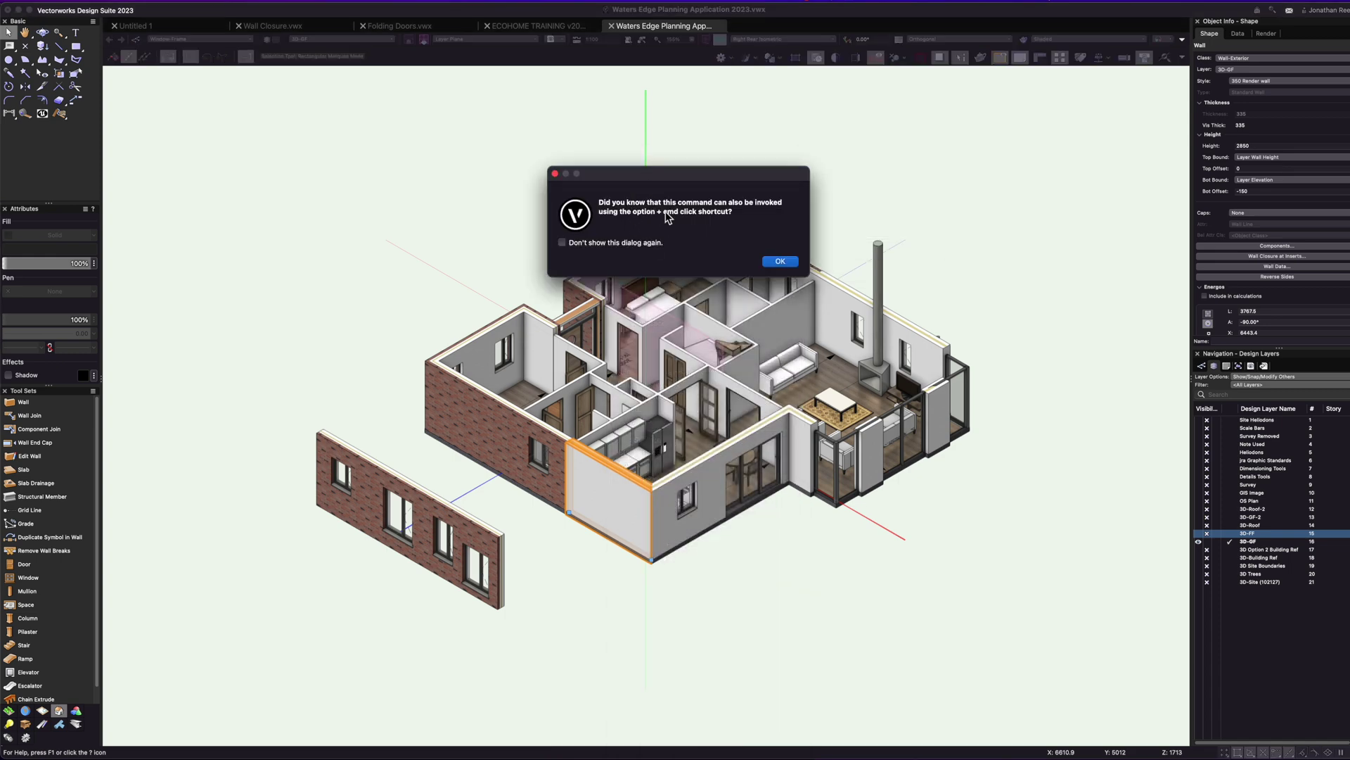
{"action": "left_click", "coordinate": [572, 243]}
{"action": "left_click", "coordinate": [780, 261]}
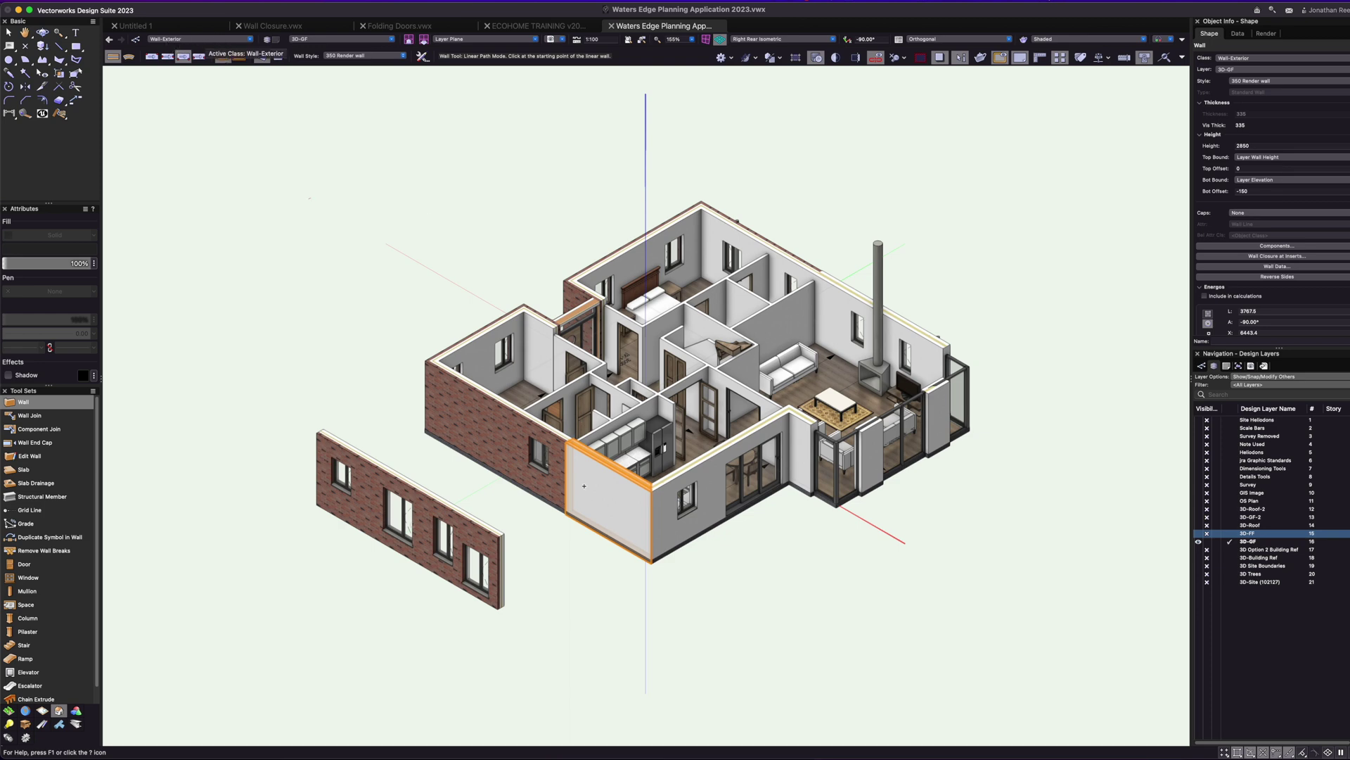
- Draw a new plain wall in front of the brick test wall
{"action": "scroll", "coordinate": [582, 533], "scroll_direction": "down", "scroll_amount": 5}
{"action": "scroll", "coordinate": [581, 533], "scroll_direction": "left", "scroll_amount": 5}
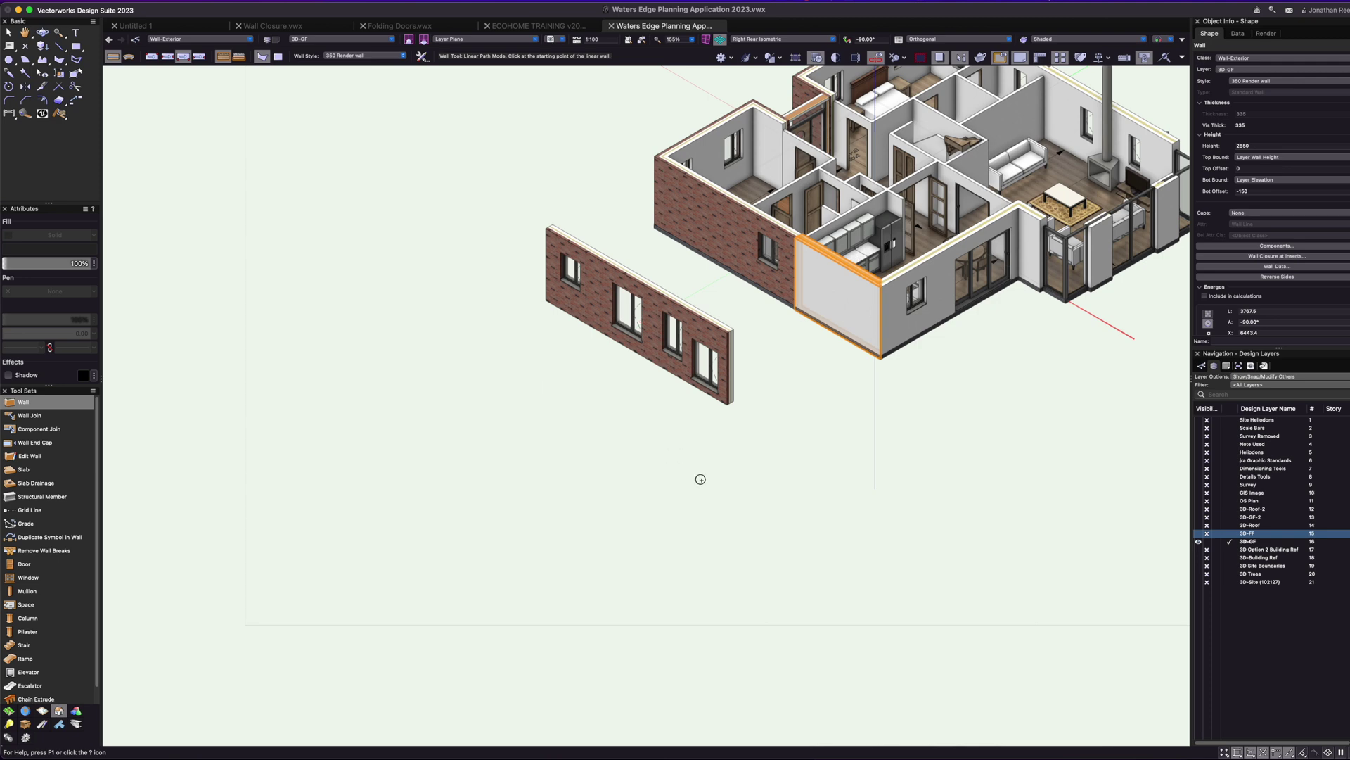
{"action": "left_click", "coordinate": [704, 483]}
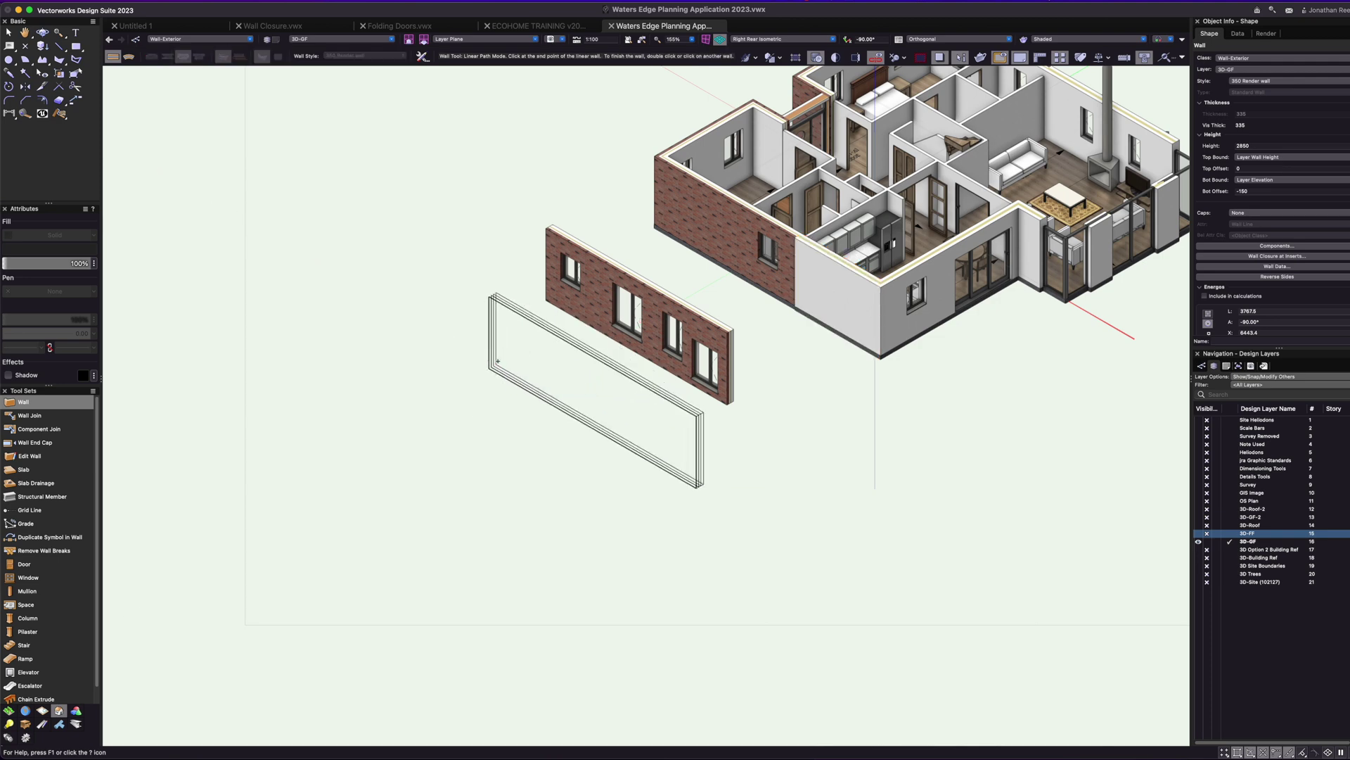
{"action": "double_click", "coordinate": [490, 294]}
- Search the class list for 'doo' and make Door-Main the active class
{"action": "scroll", "coordinate": [506, 432], "scroll_direction": "up", "scroll_amount": 1}
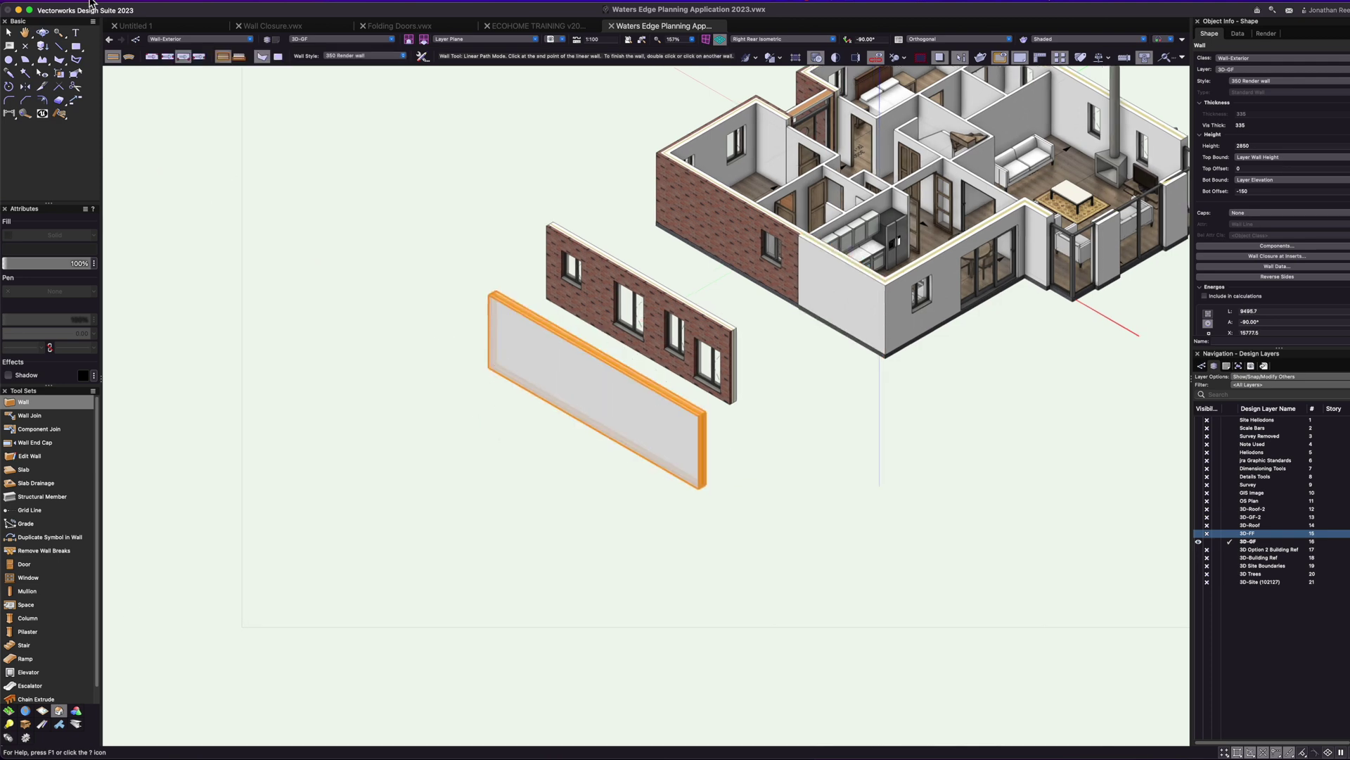
{"action": "left_click", "coordinate": [169, 40]}
{"action": "type", "text": "d"}
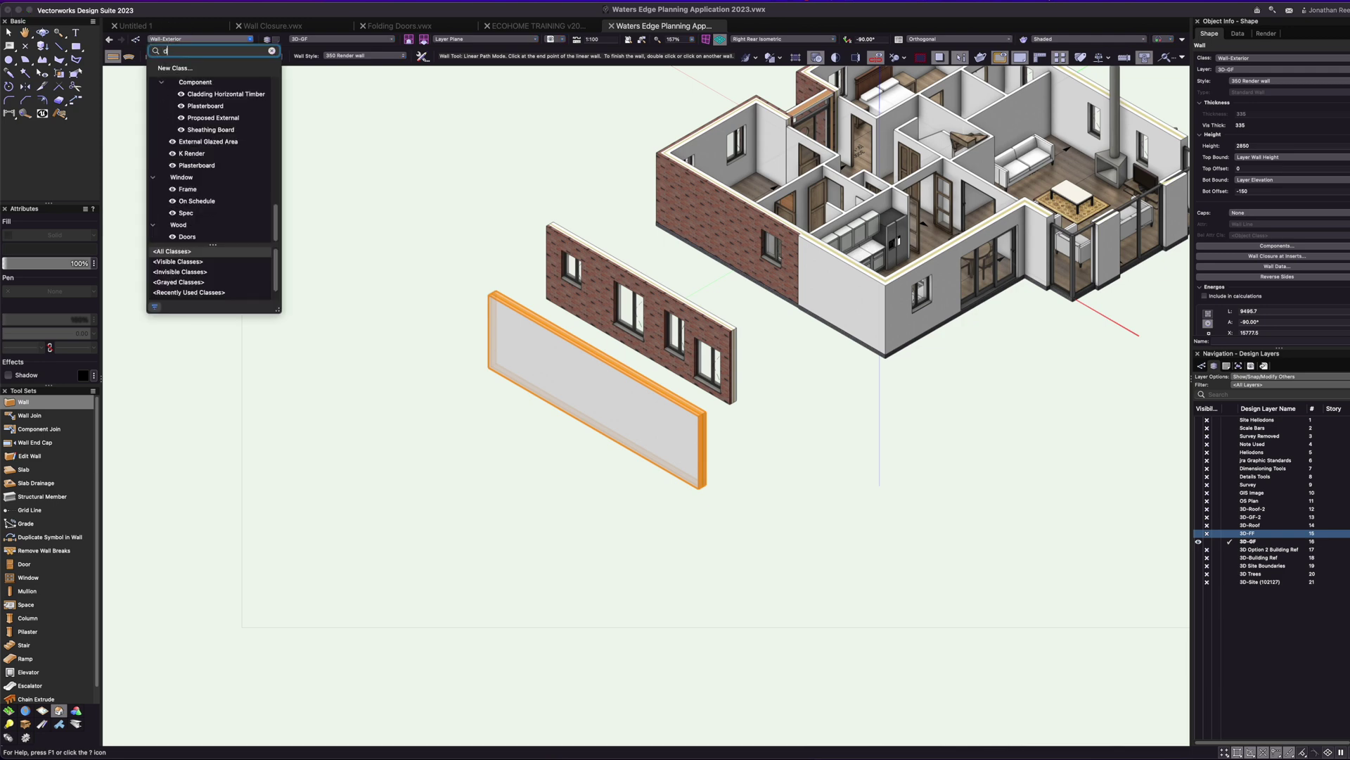
{"action": "type", "text": "ooo"}
{"action": "key", "text": "BackSpace"}
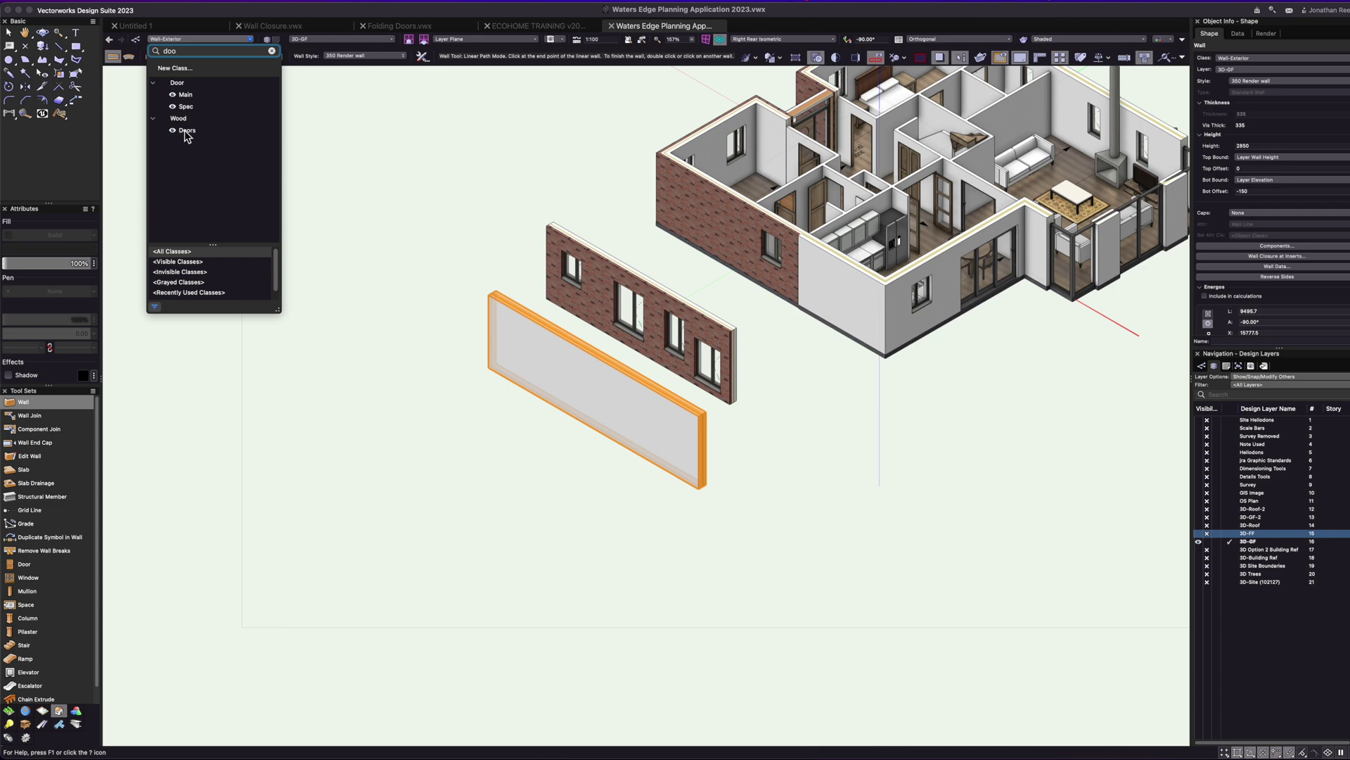
{"action": "left_click", "coordinate": [185, 94]}
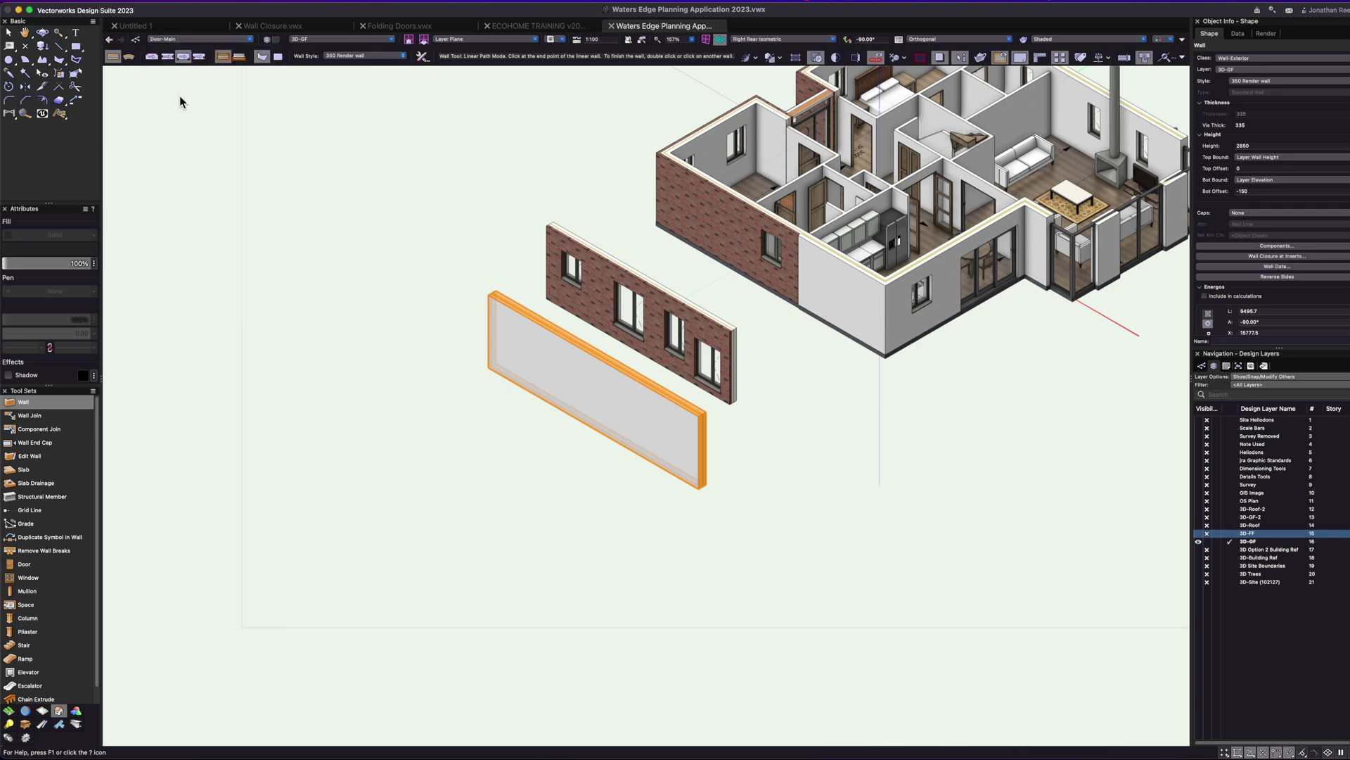
- Place a first door 2400 high in the plain wall using Interactive Sizing mode
{"action": "left_click", "coordinate": [25, 563]}
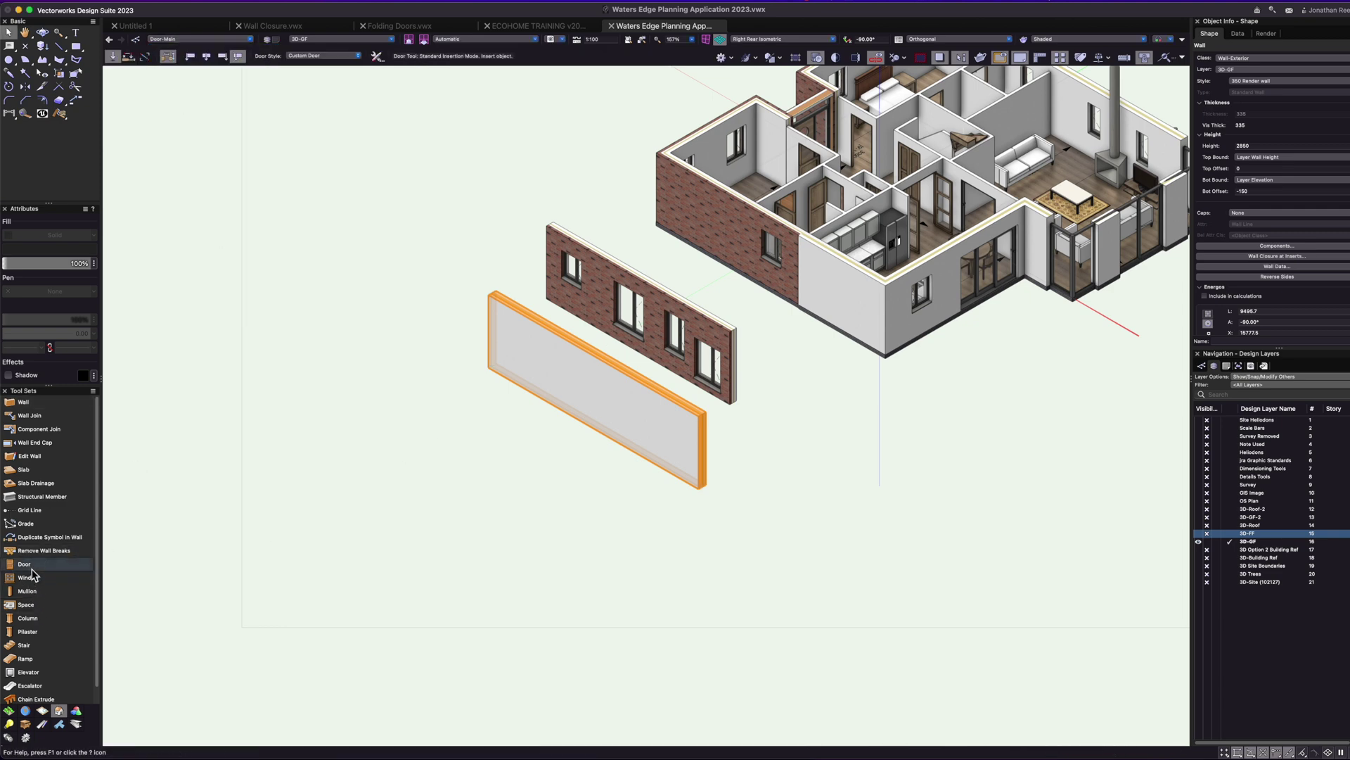
{"action": "scroll", "coordinate": [391, 360], "scroll_direction": "up", "scroll_amount": 4}
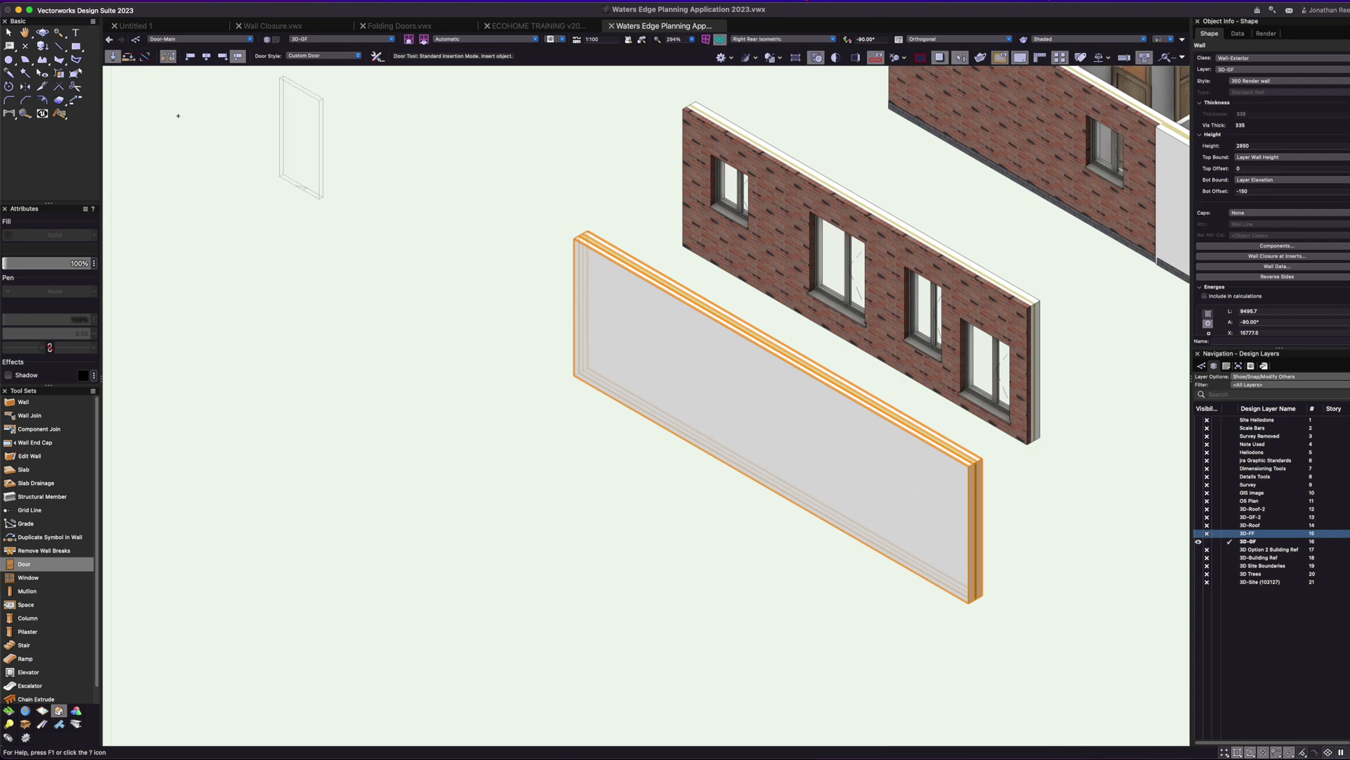
{"action": "left_click", "coordinate": [141, 60]}
{"action": "left_click", "coordinate": [622, 404]}
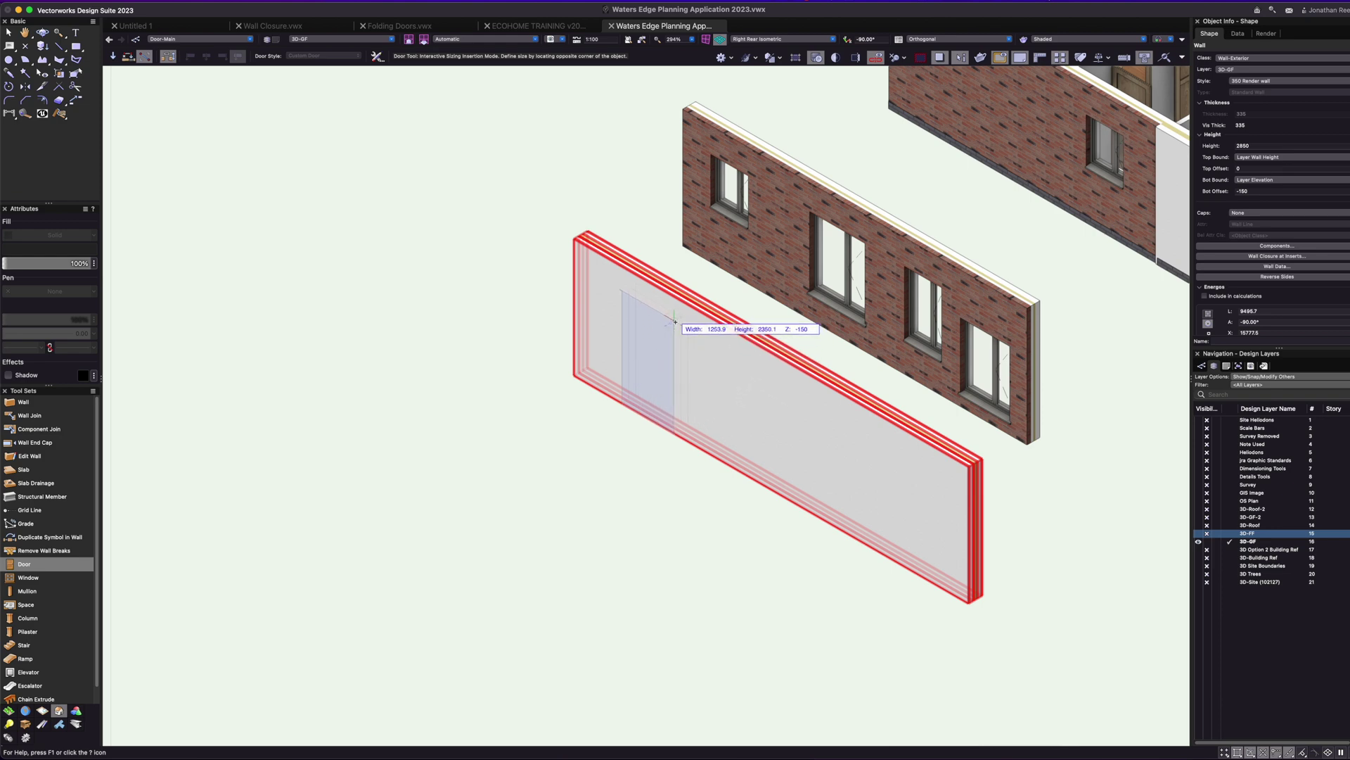
{"action": "key", "text": "Tab"}
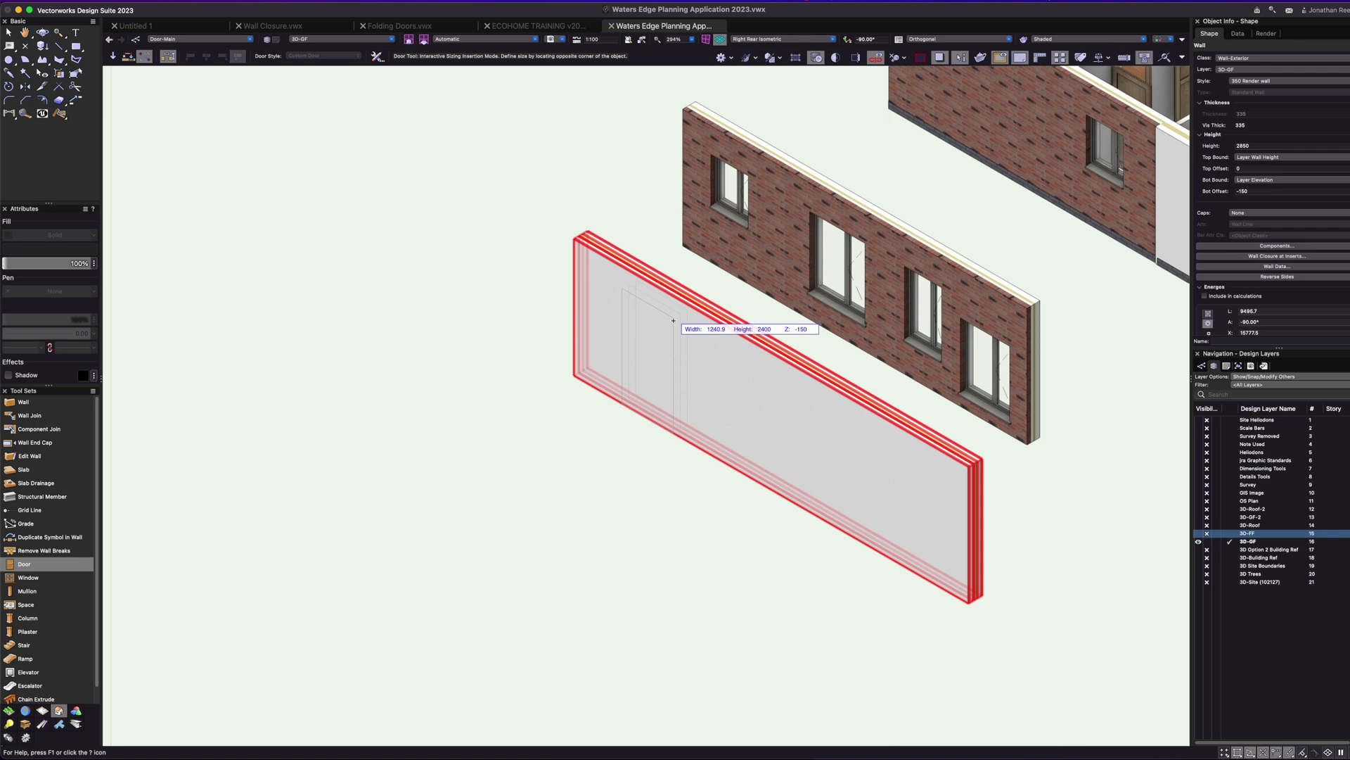
{"action": "key", "text": "Return"}
- Place a second door 2100 high, about 1683 wide, further along the wall
{"action": "left_click", "coordinate": [709, 454]}
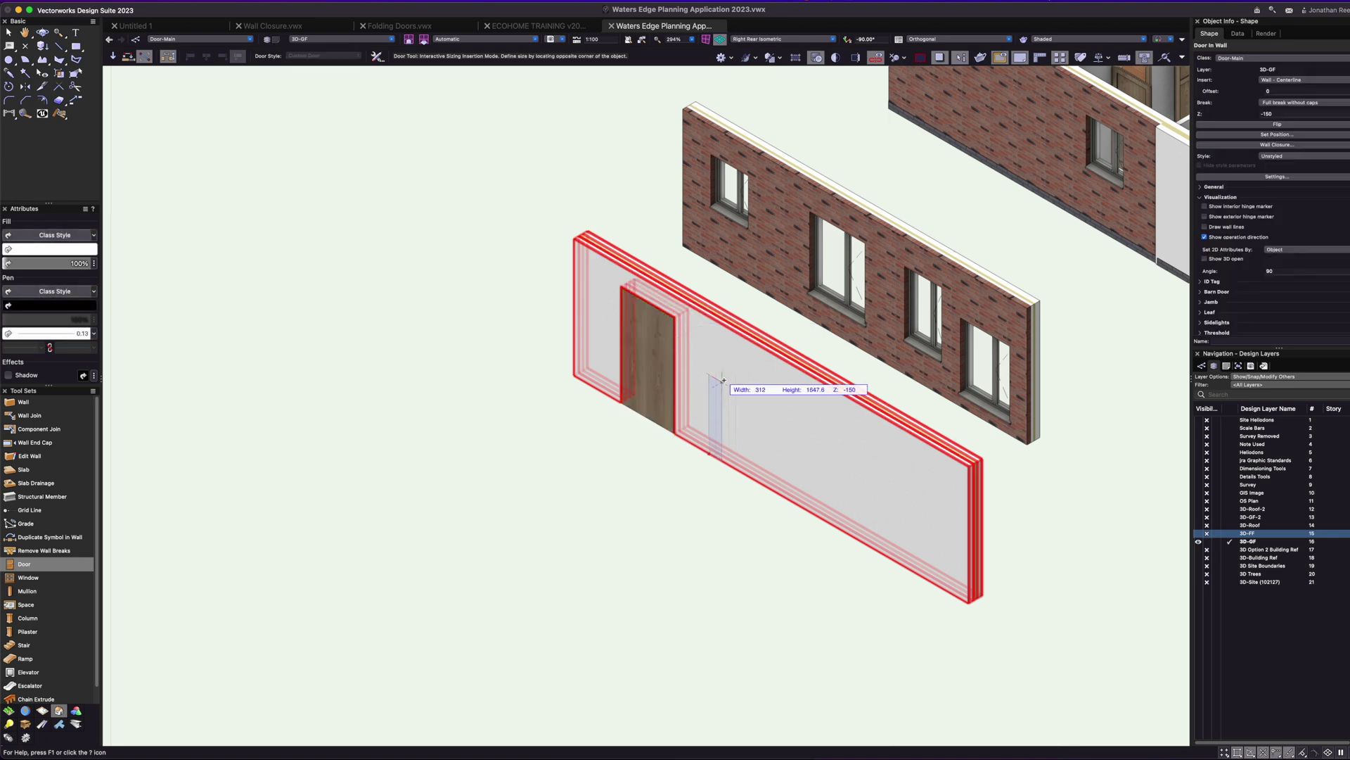
{"action": "key", "text": "Tab"}
{"action": "type", "text": "2100"}
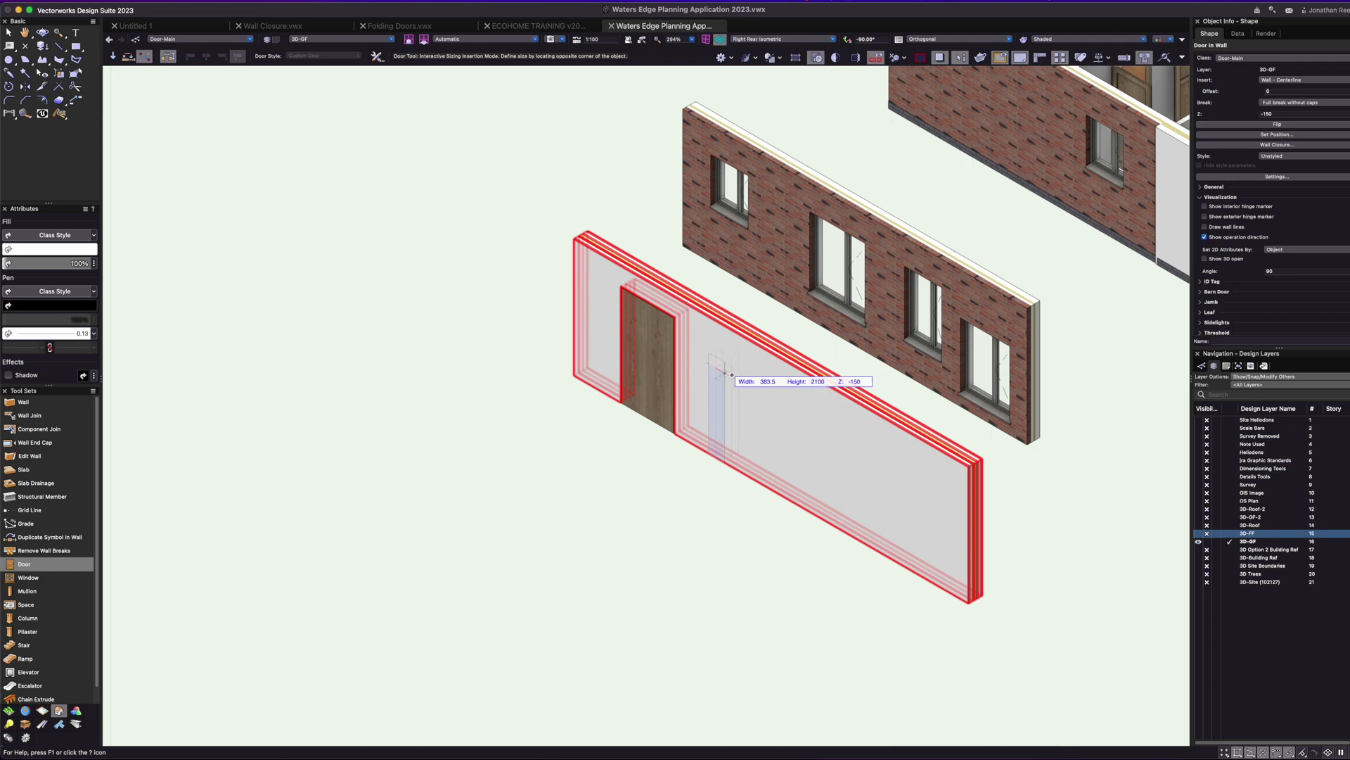
{"action": "left_click", "coordinate": [779, 386]}
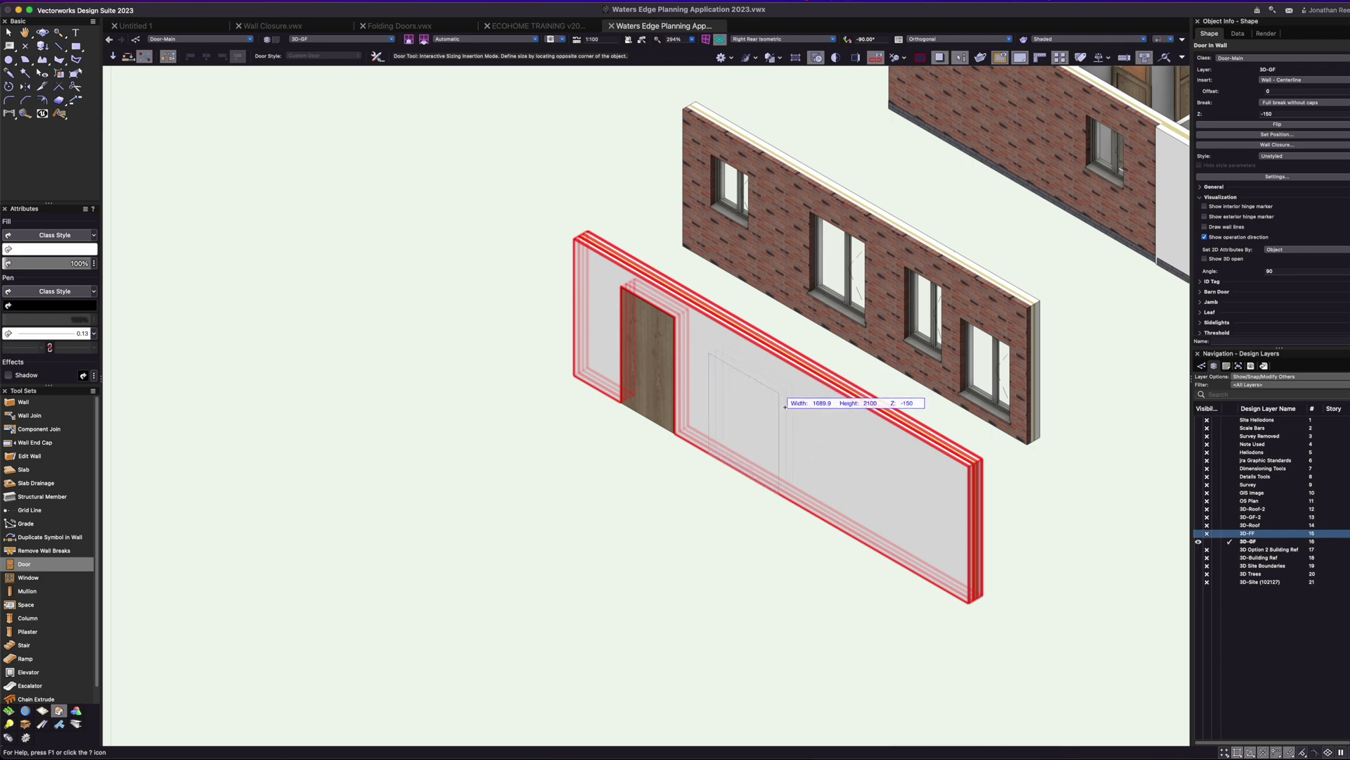
{"action": "left_click", "coordinate": [822, 424]}
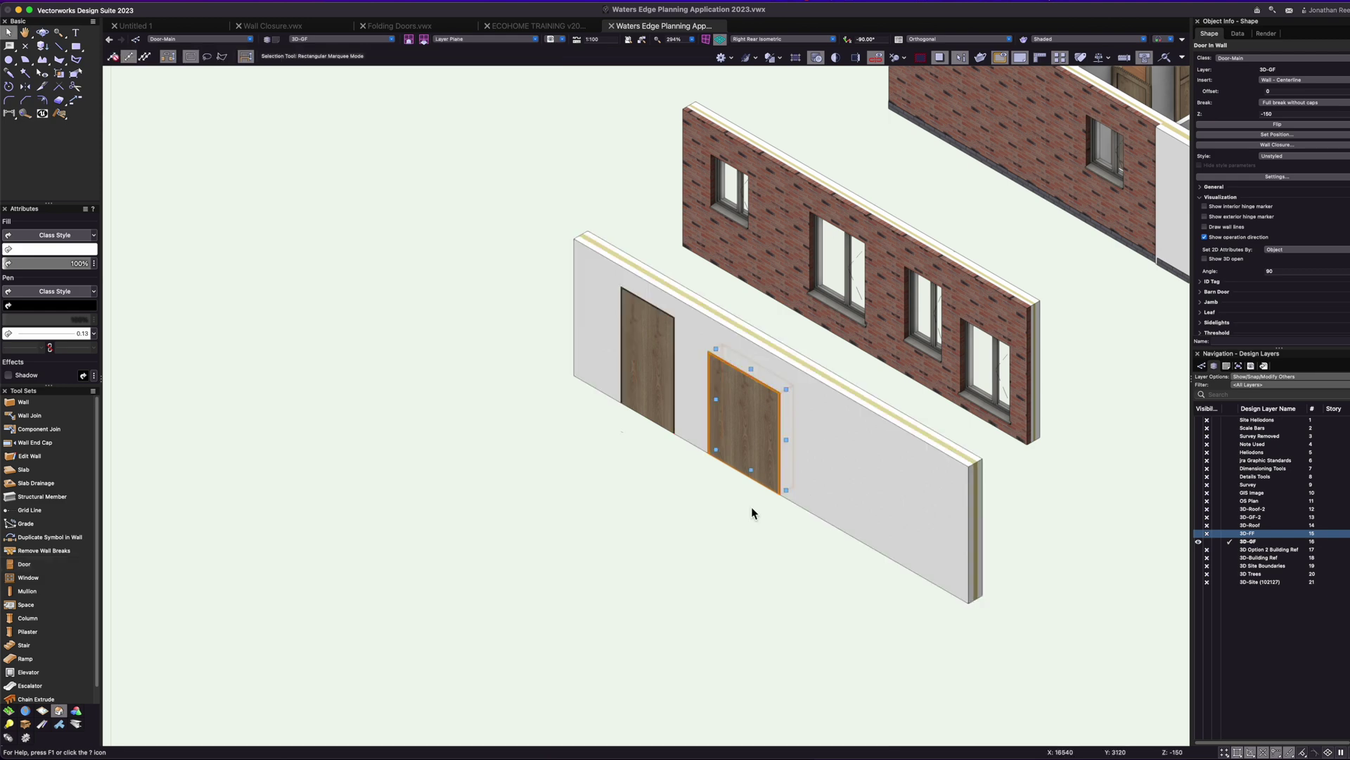
- Eyedrop the house's glazed folding door style onto both doors in the plain wall
{"action": "key", "text": "x"}
{"action": "scroll", "coordinate": [751, 506], "scroll_direction": "down", "scroll_amount": 5}
{"action": "scroll", "coordinate": [732, 486], "scroll_direction": "up", "scroll_amount": 3}
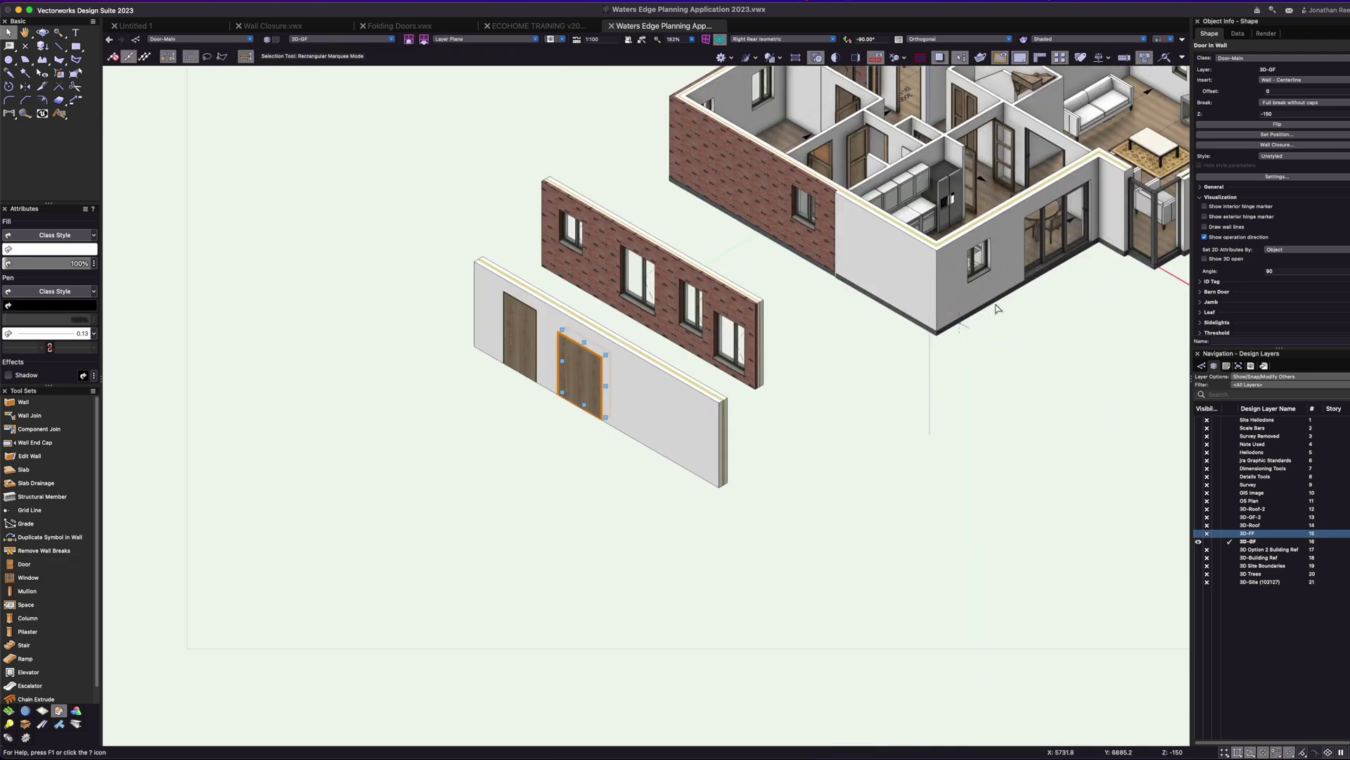
{"action": "key", "text": "i"}
{"action": "left_click", "coordinate": [573, 373]}
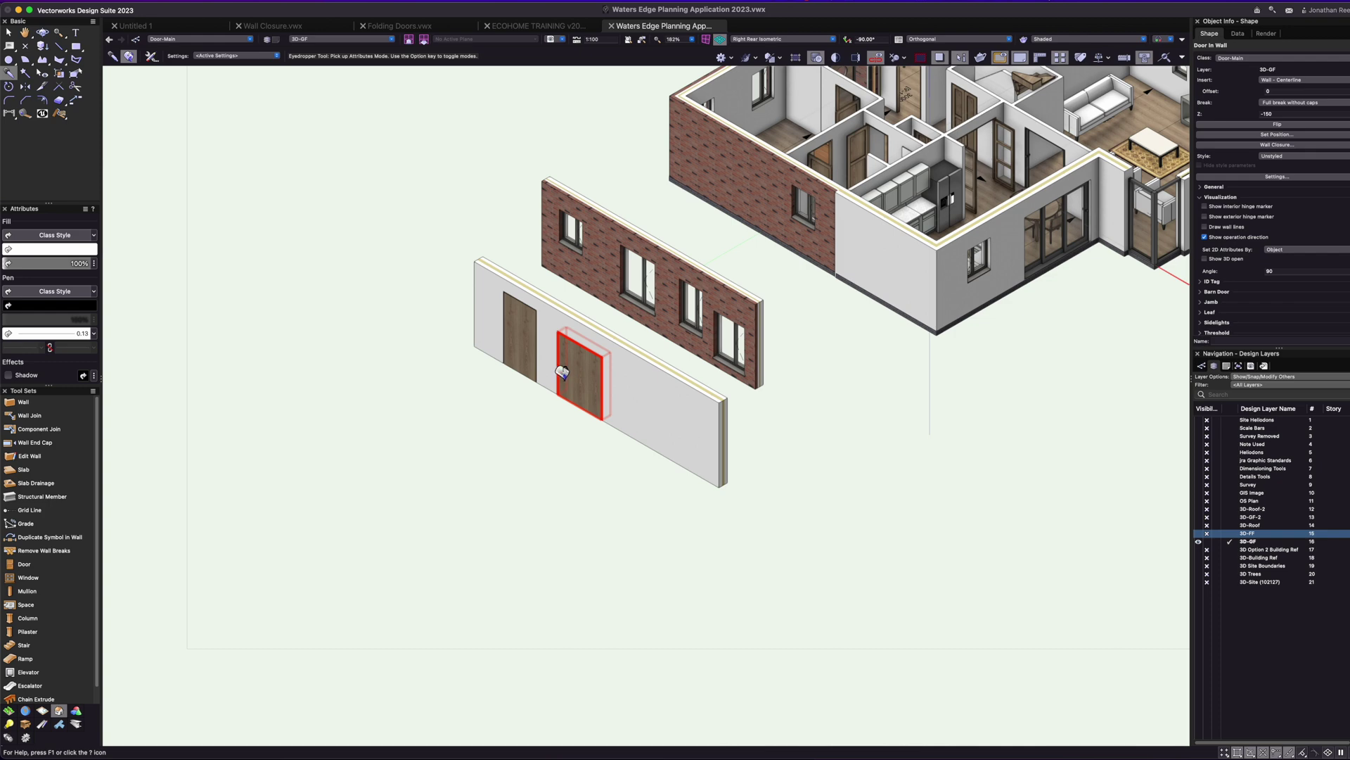
{"action": "left_click", "coordinate": [563, 372], "text": "alt"}
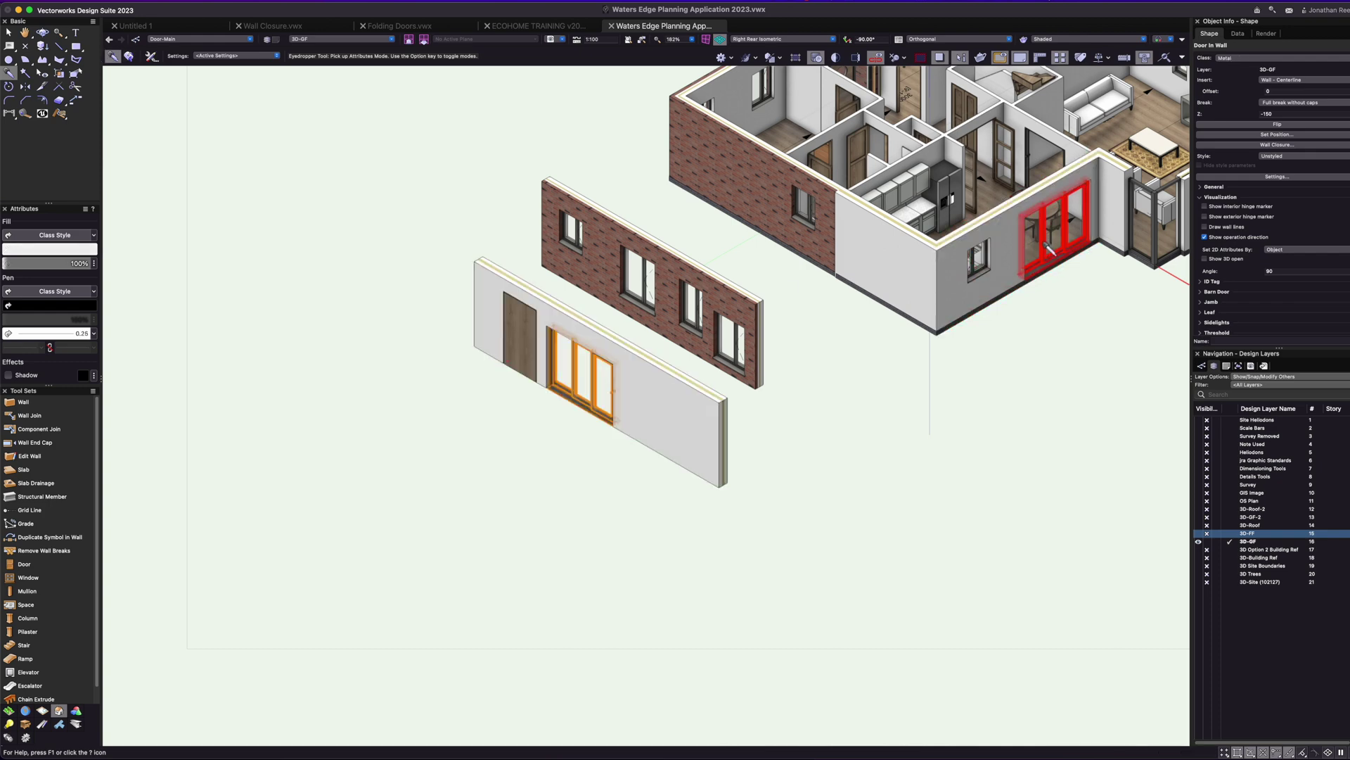
{"action": "left_click", "coordinate": [1062, 247]}
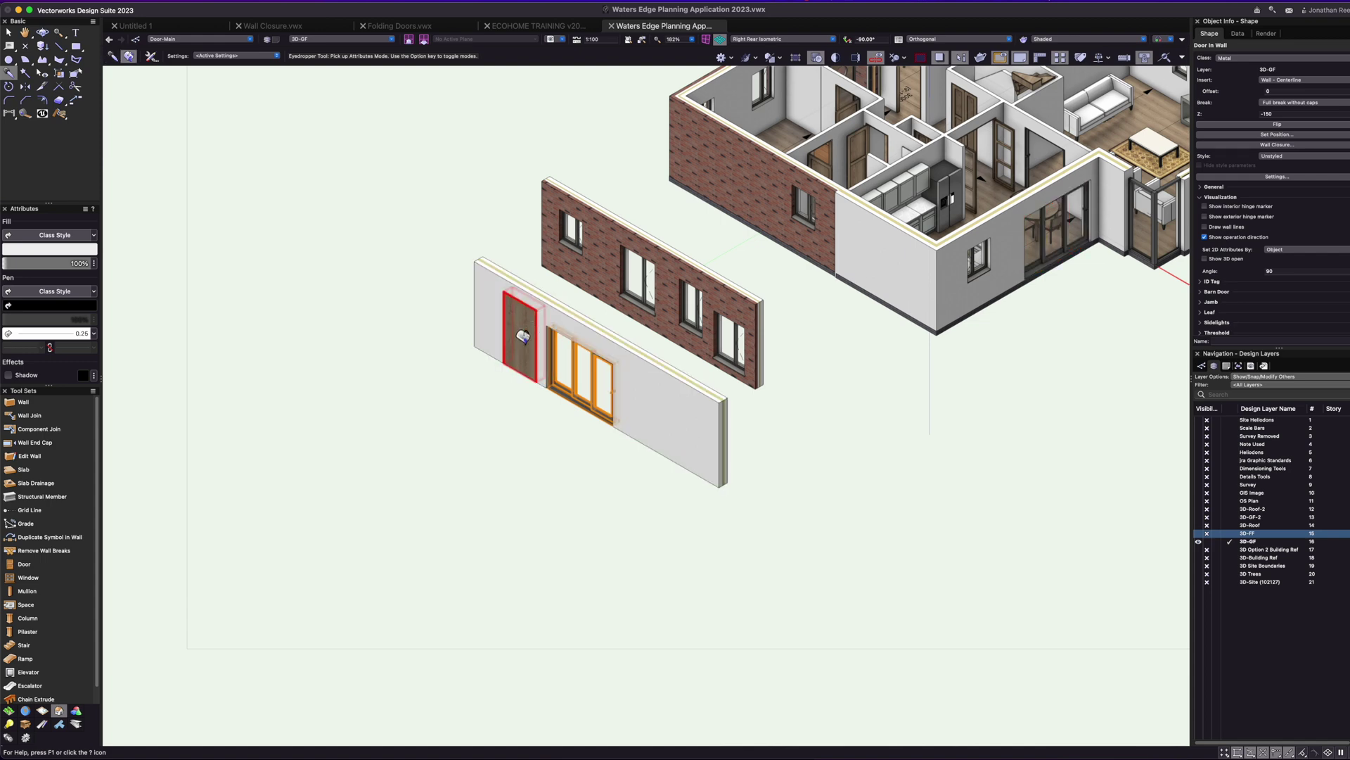
{"action": "left_click", "coordinate": [483, 400]}
{"action": "key", "text": "x"}
{"action": "scroll", "coordinate": [634, 427], "scroll_direction": "up", "scroll_amount": 1}
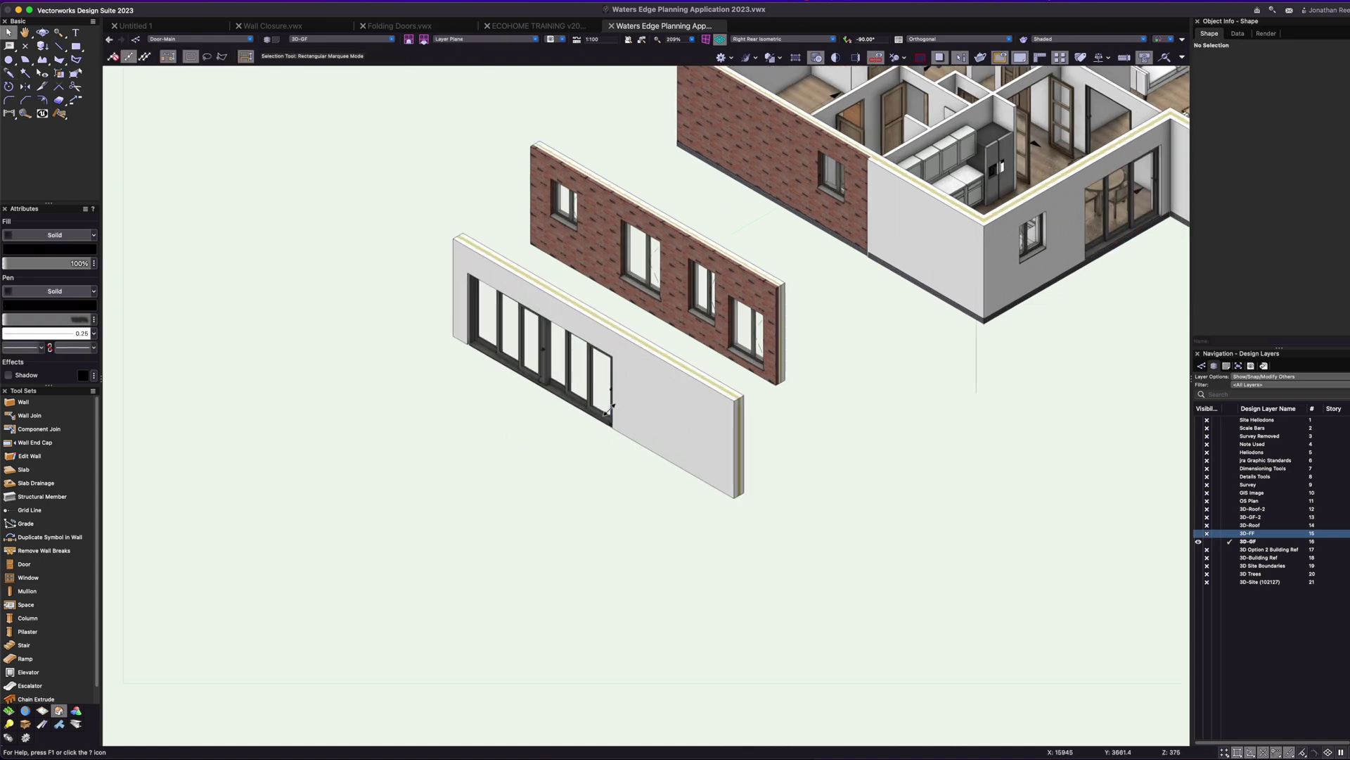
- Shift the right folding door along the wall and widen it to 6000
{"action": "left_click", "coordinate": [580, 394]}
{"action": "scroll", "coordinate": [567, 405], "scroll_direction": "up", "scroll_amount": 4}
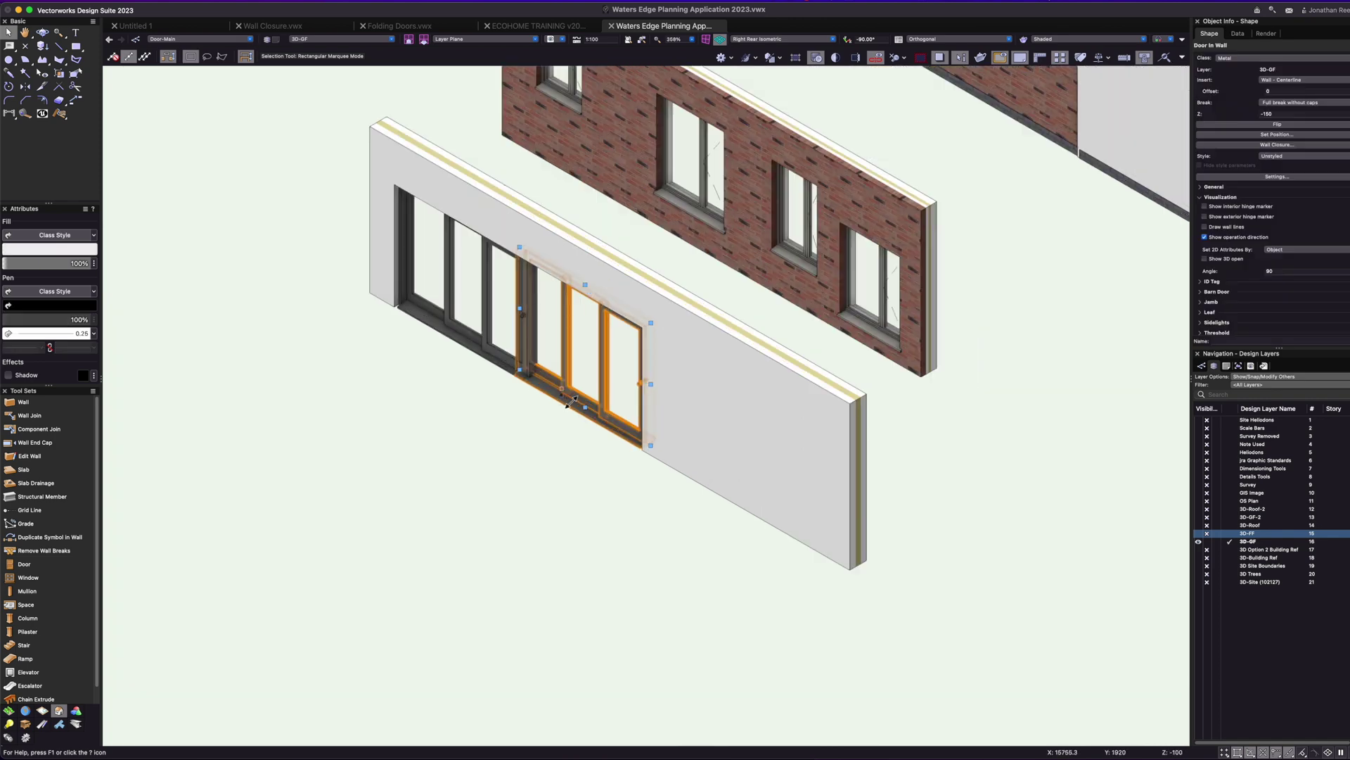
{"action": "left_click_drag", "start_coordinate": [599, 408], "coordinate": [623, 415]}
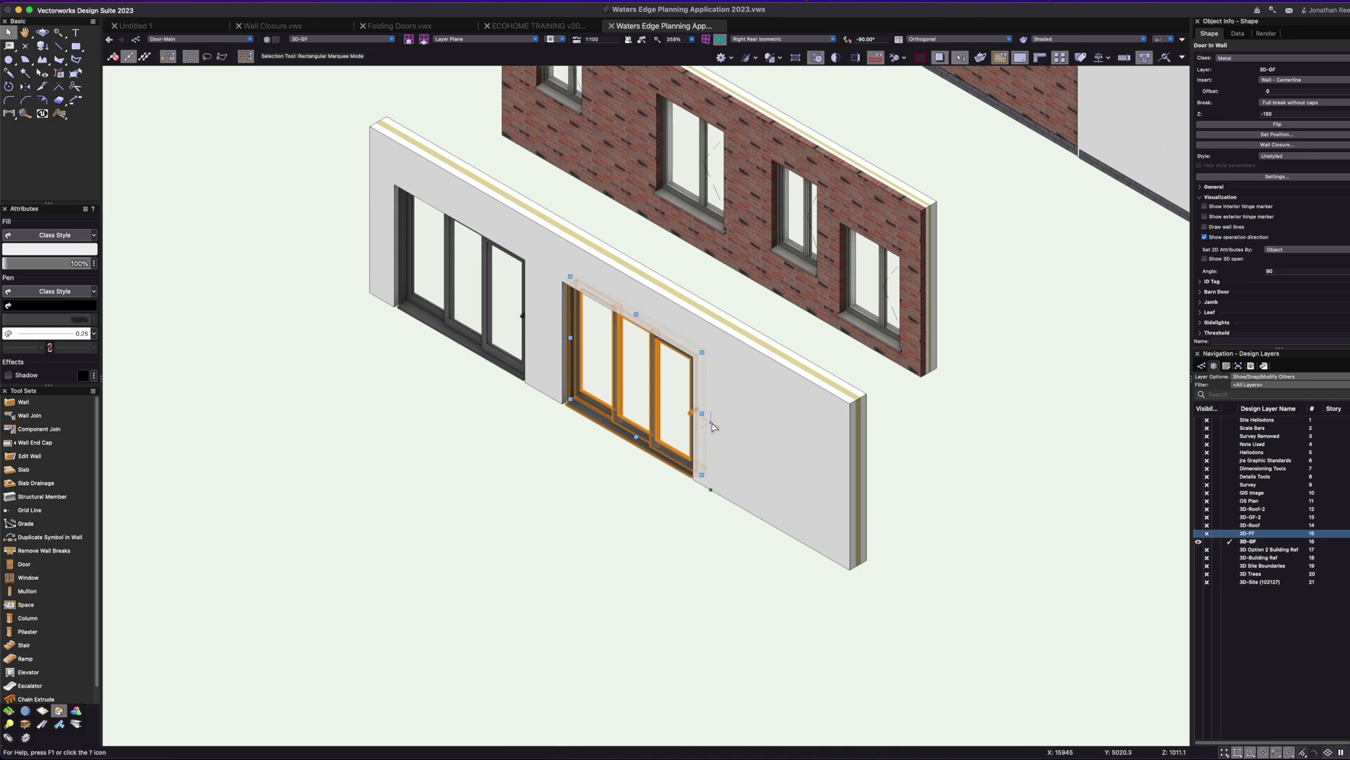
{"action": "left_click_drag", "start_coordinate": [705, 417], "coordinate": [787, 461]}
{"action": "type", "text": "6000"}
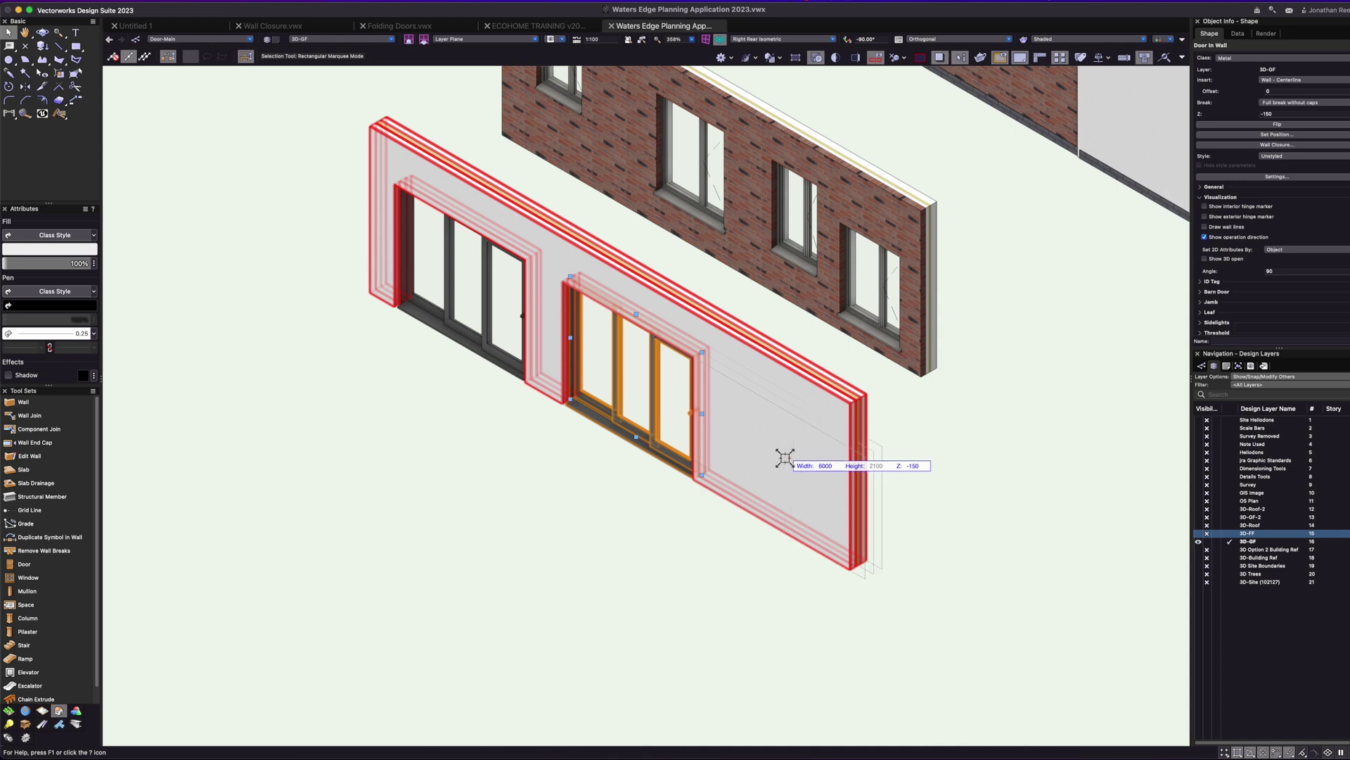
{"action": "key", "text": "Return"}
- Lengthen the plain wall to about 11283.6 so it fits the wide door
{"action": "left_click", "coordinate": [850, 426]}
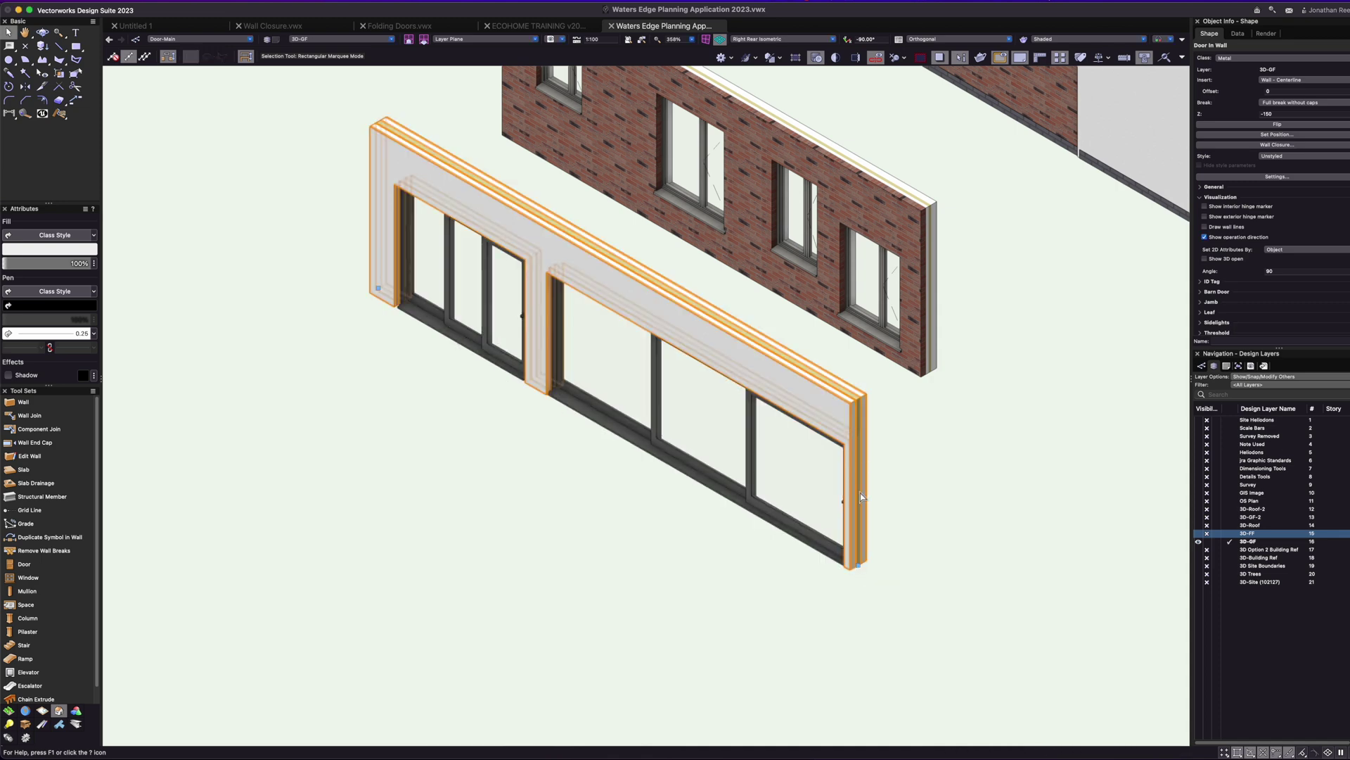
{"action": "left_click_drag", "start_coordinate": [855, 564], "coordinate": [946, 614]}
{"action": "left_click", "coordinate": [837, 603]}
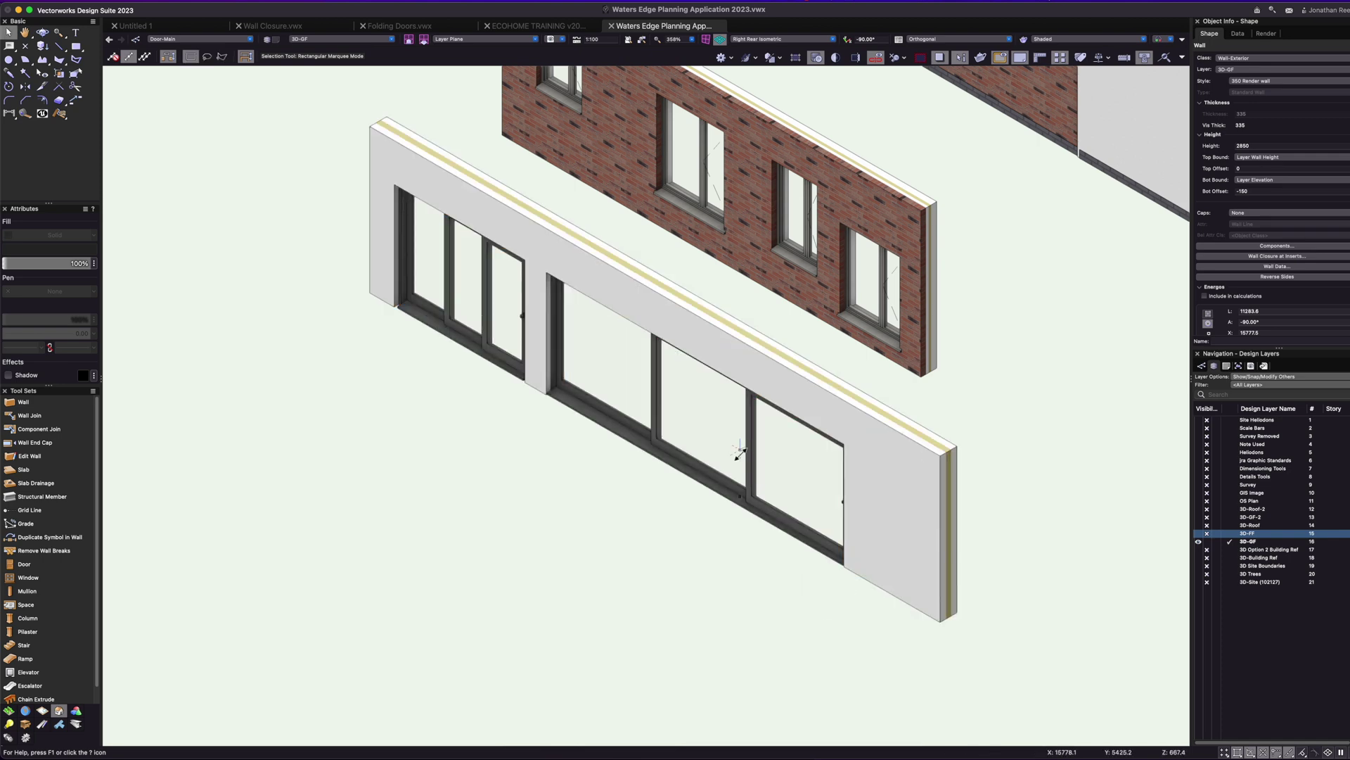
{"action": "left_click", "coordinate": [739, 494]}
{"action": "scroll", "coordinate": [724, 493], "scroll_direction": "up", "scroll_amount": 3}
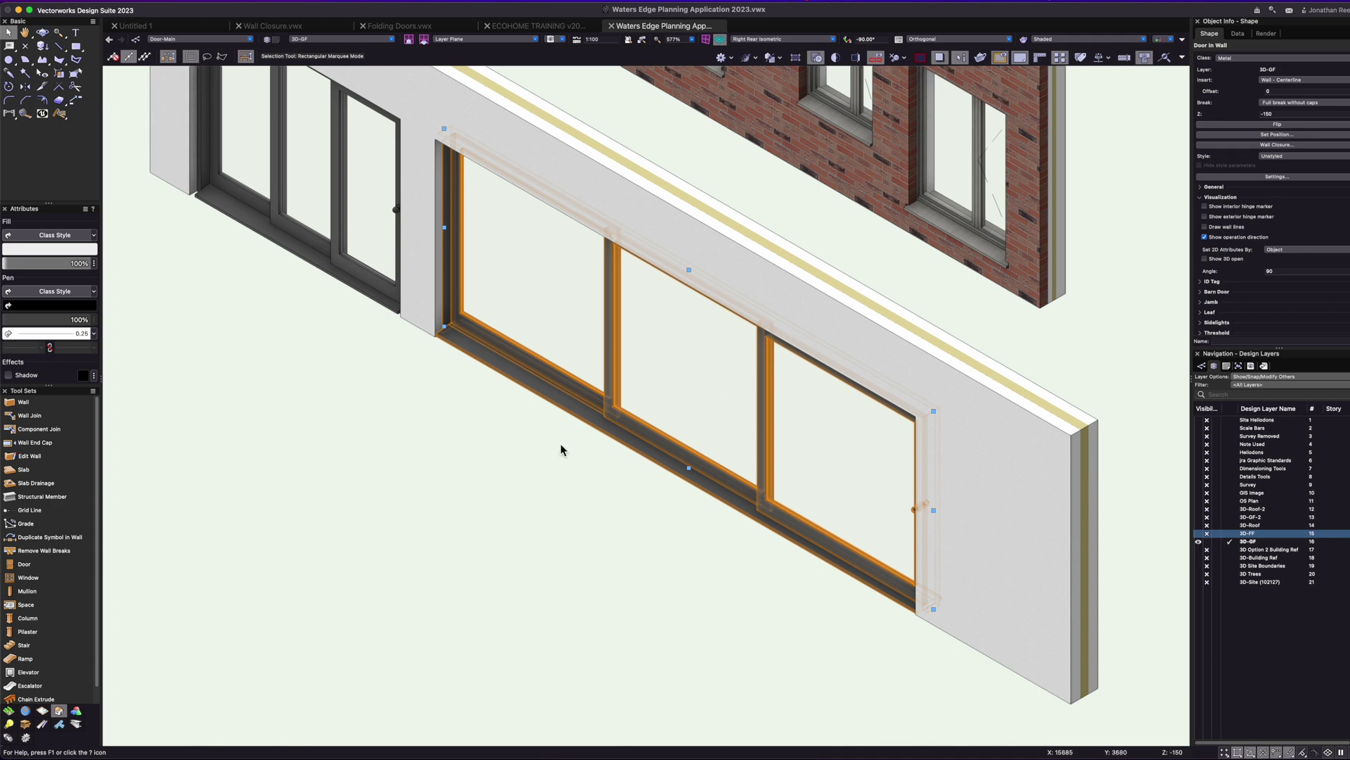
- Make the wide door a Folding configuration with Multiple folding operation and set its left and right leaf counts
{"action": "left_click", "coordinate": [1251, 178]}
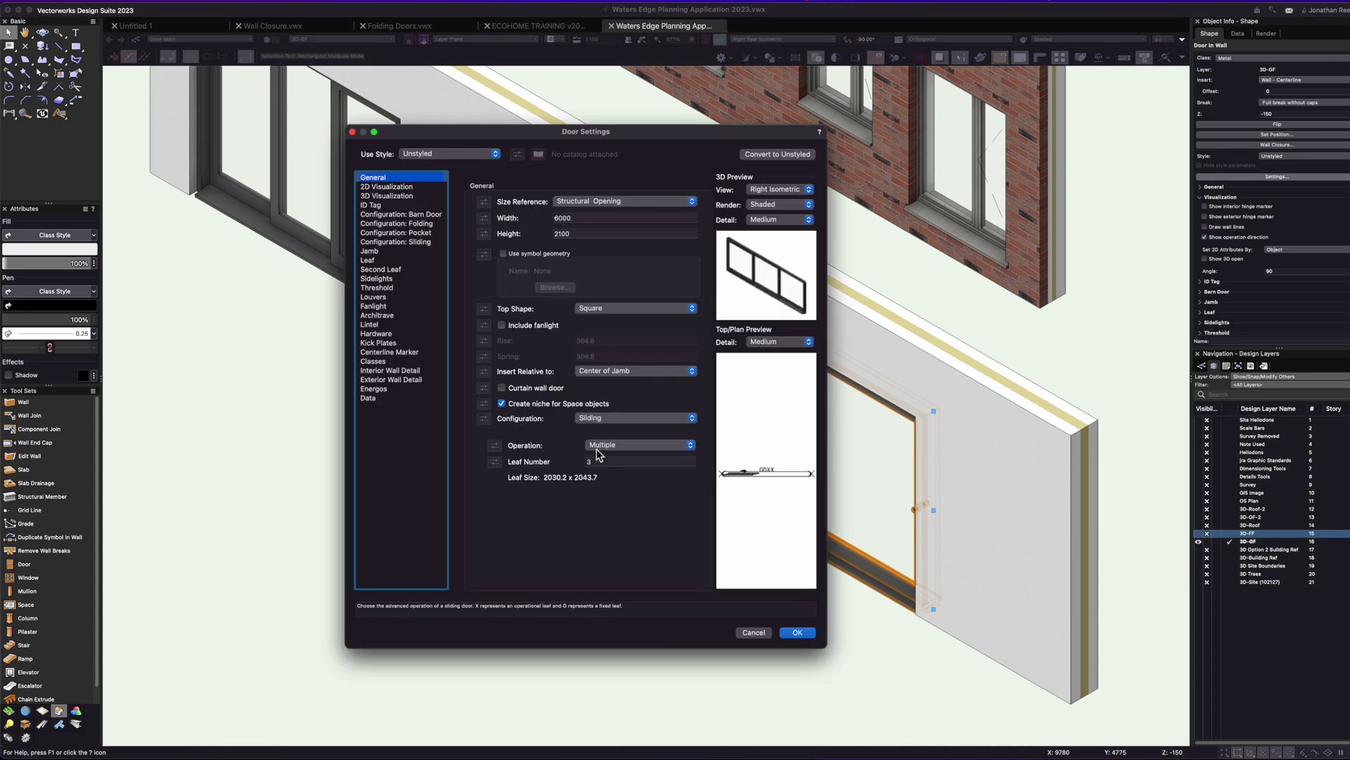
{"action": "left_click", "coordinate": [621, 447]}
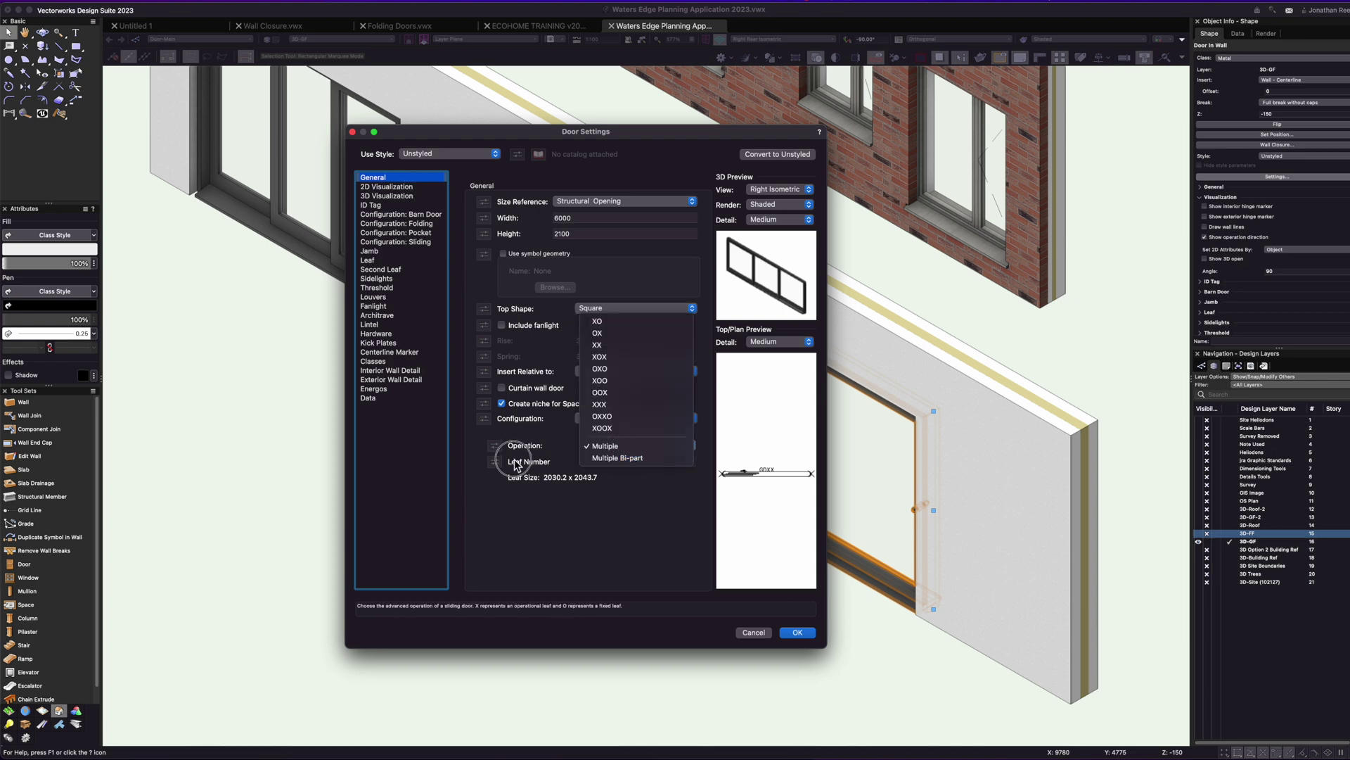
{"action": "left_click", "coordinate": [563, 448]}
{"action": "left_click", "coordinate": [624, 418]}
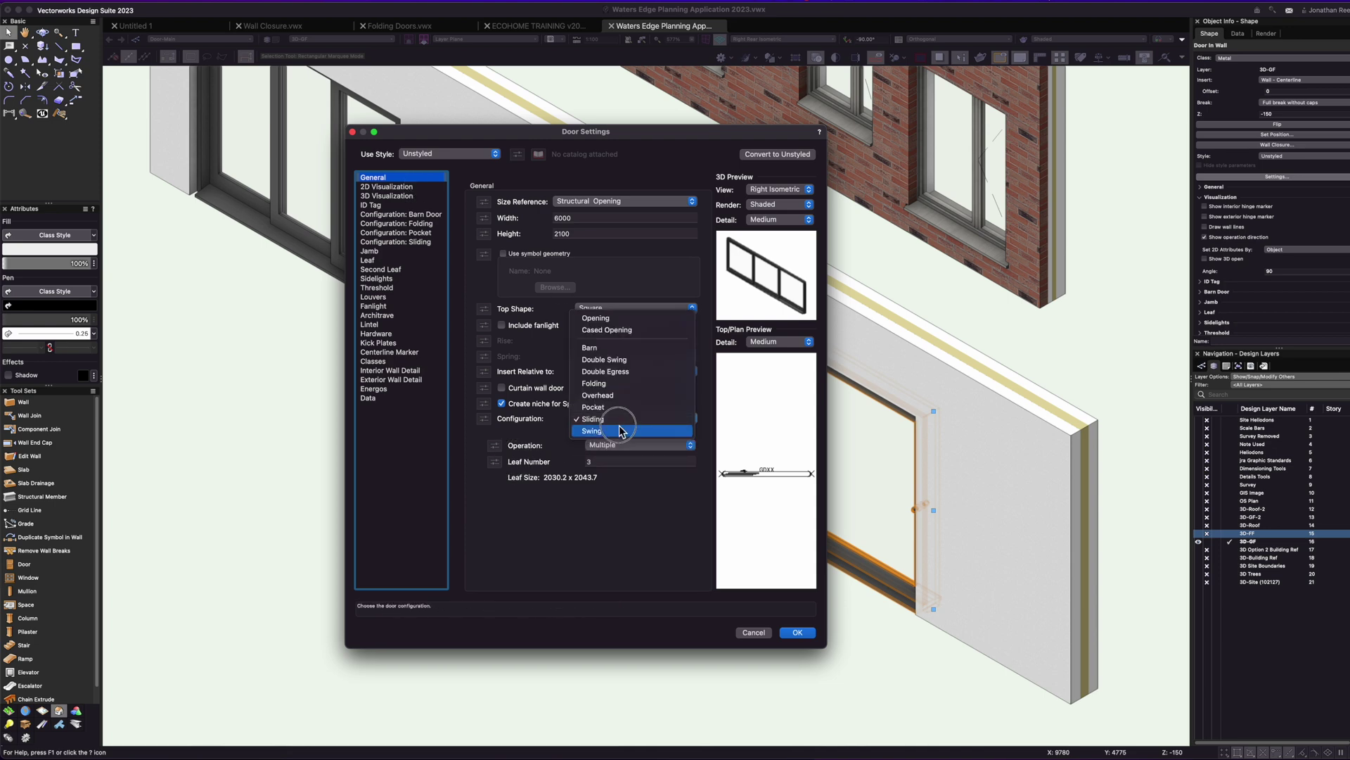
{"action": "left_click", "coordinate": [612, 386]}
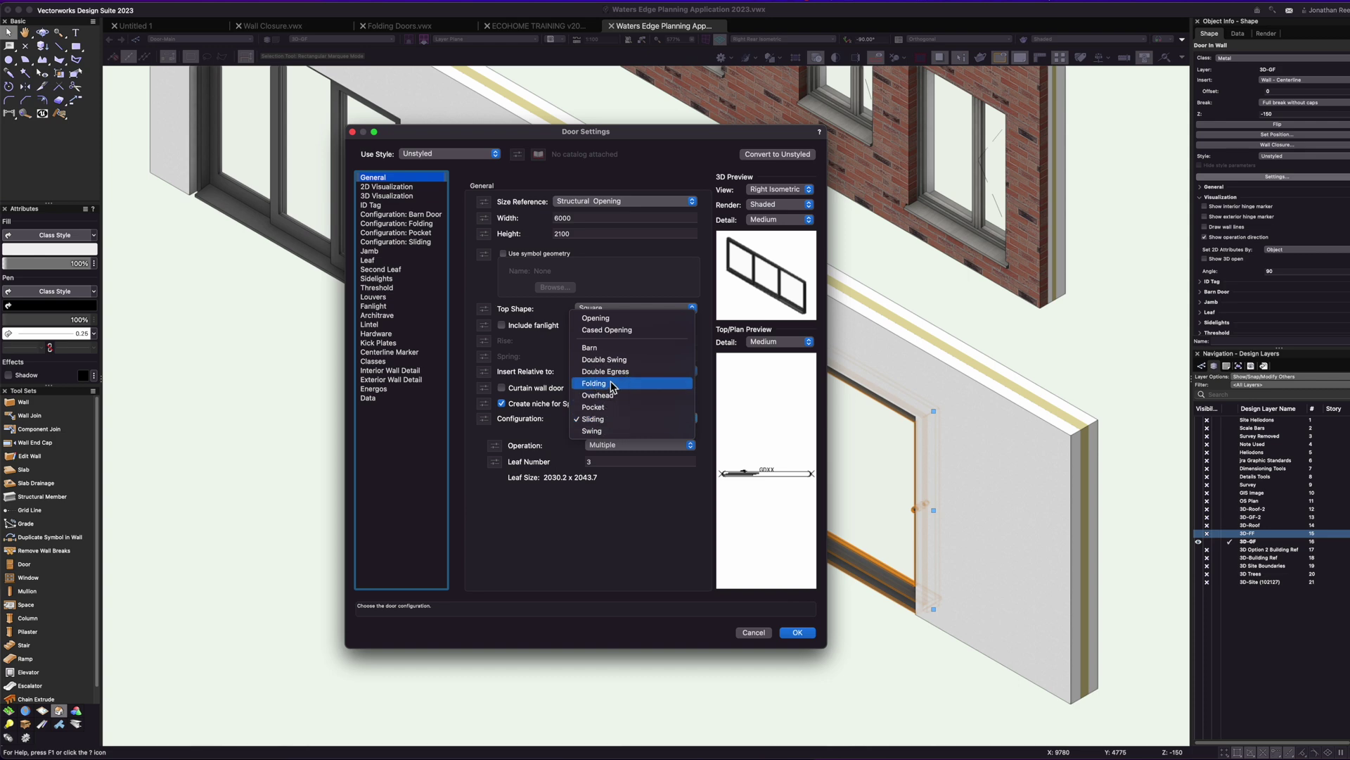
{"action": "left_click", "coordinate": [611, 449]}
{"action": "left_click", "coordinate": [607, 469]}
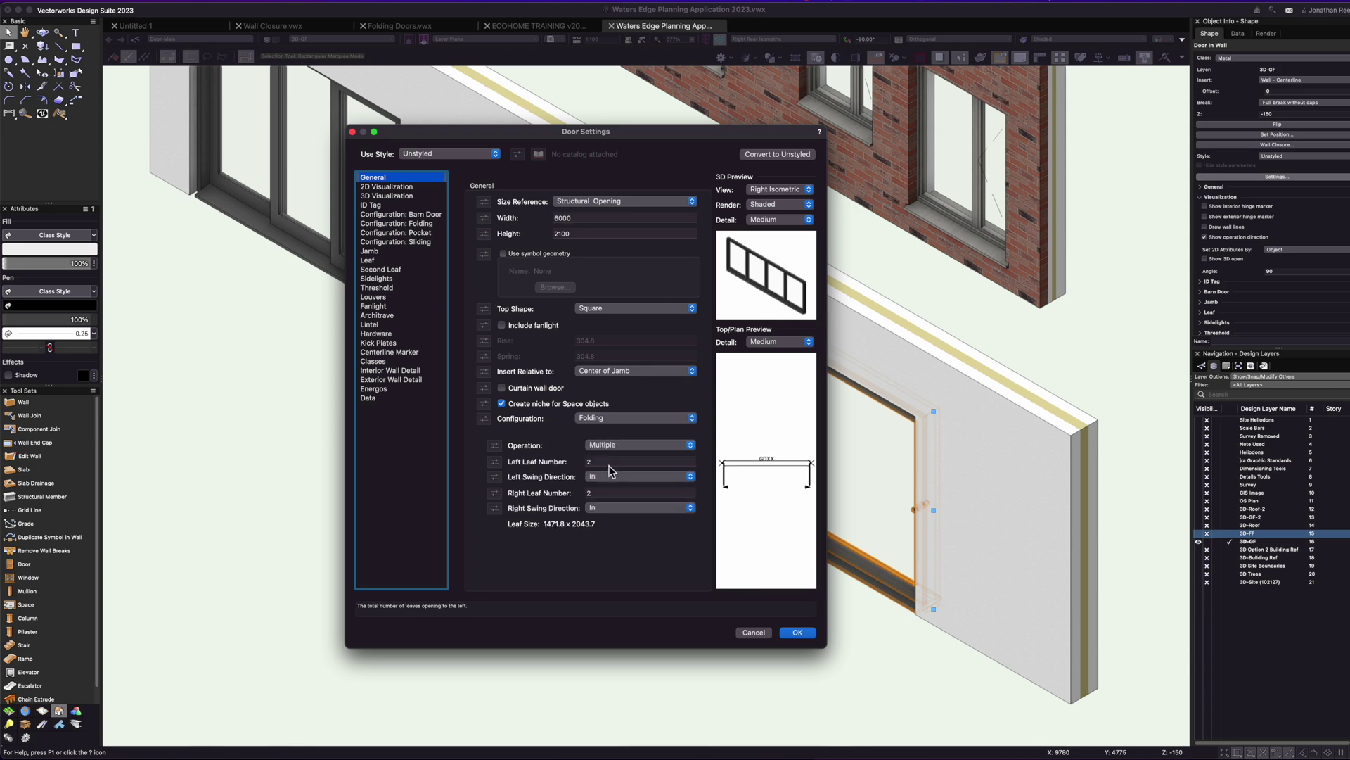
{"action": "left_click", "coordinate": [583, 461]}
{"action": "type", "text": "5"}
{"action": "key", "text": "Tab"}
{"action": "type", "text": "1"}
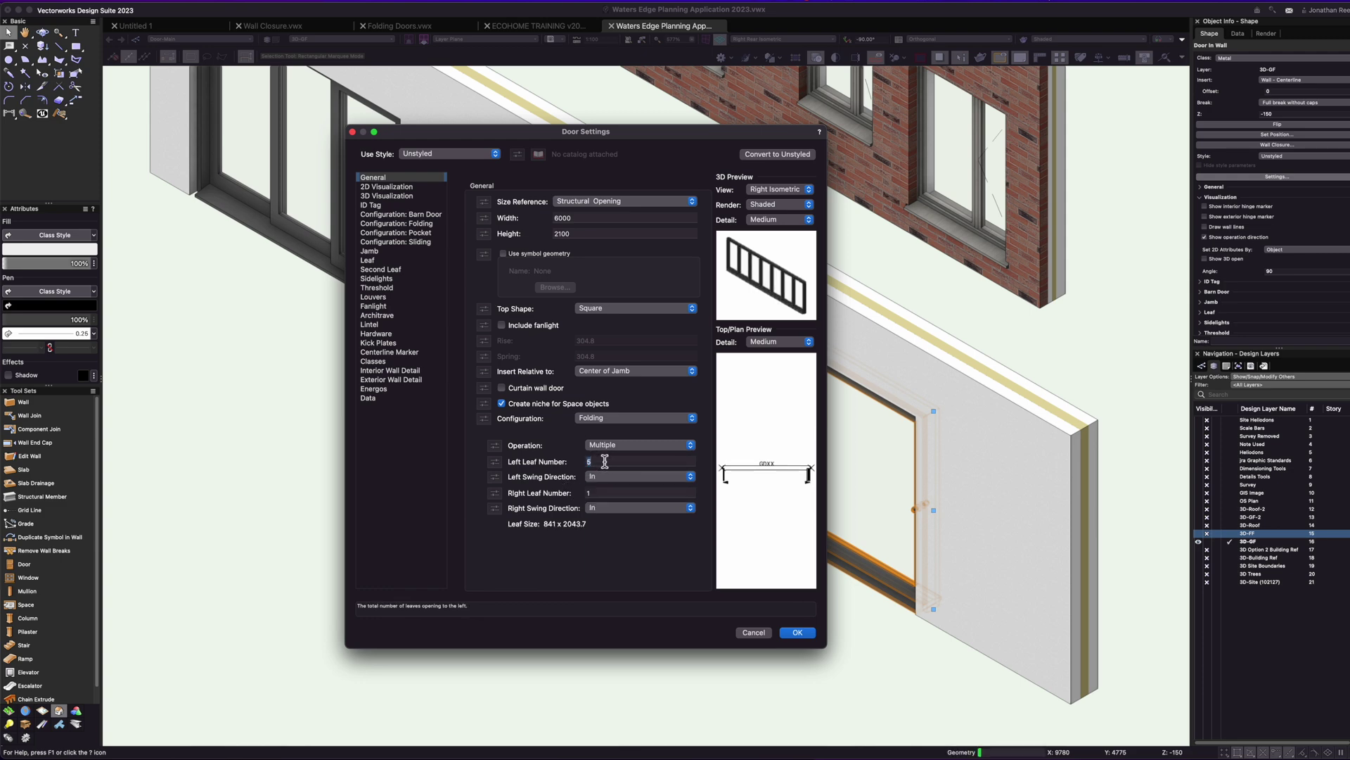
{"action": "left_click", "coordinate": [605, 461]}
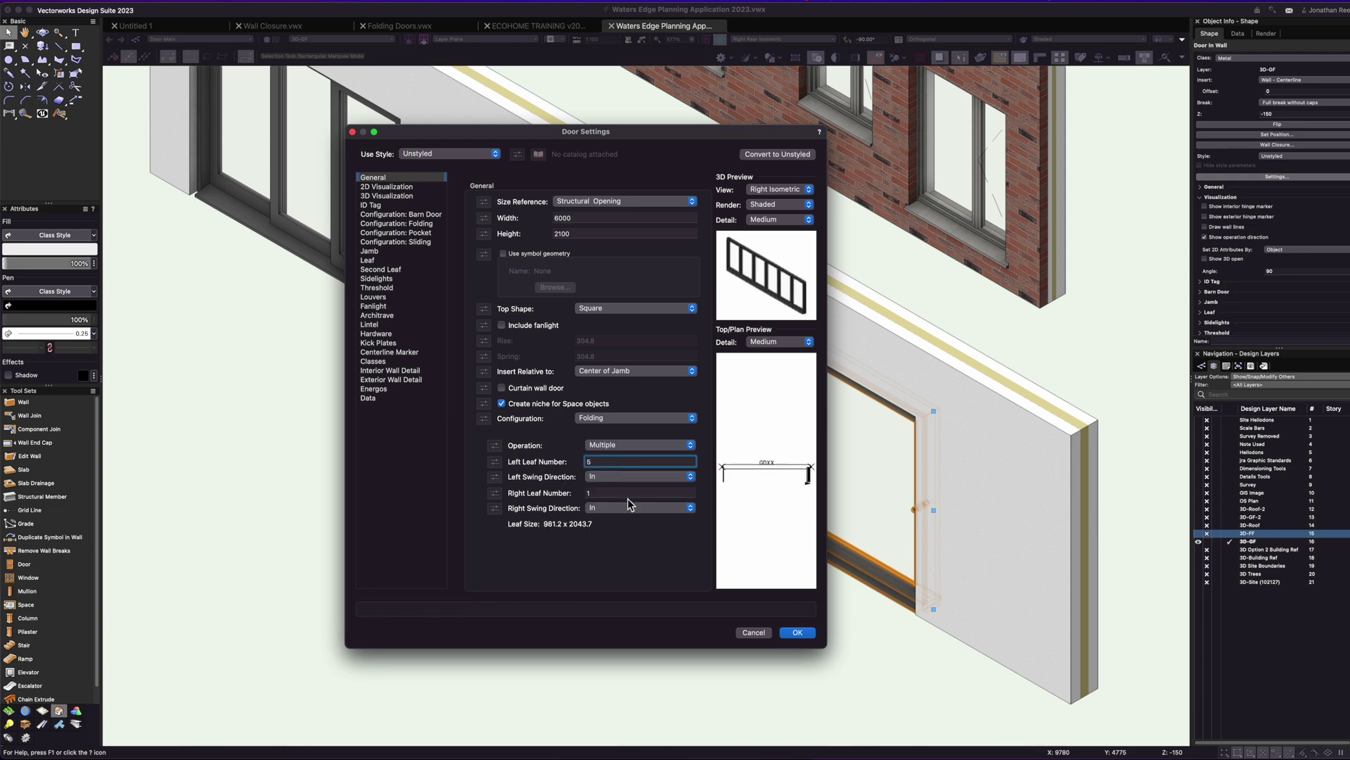
- Show leaves in both open and closed states, keep Open Leaves, and show passage leaf swings
{"action": "left_click", "coordinate": [417, 225]}
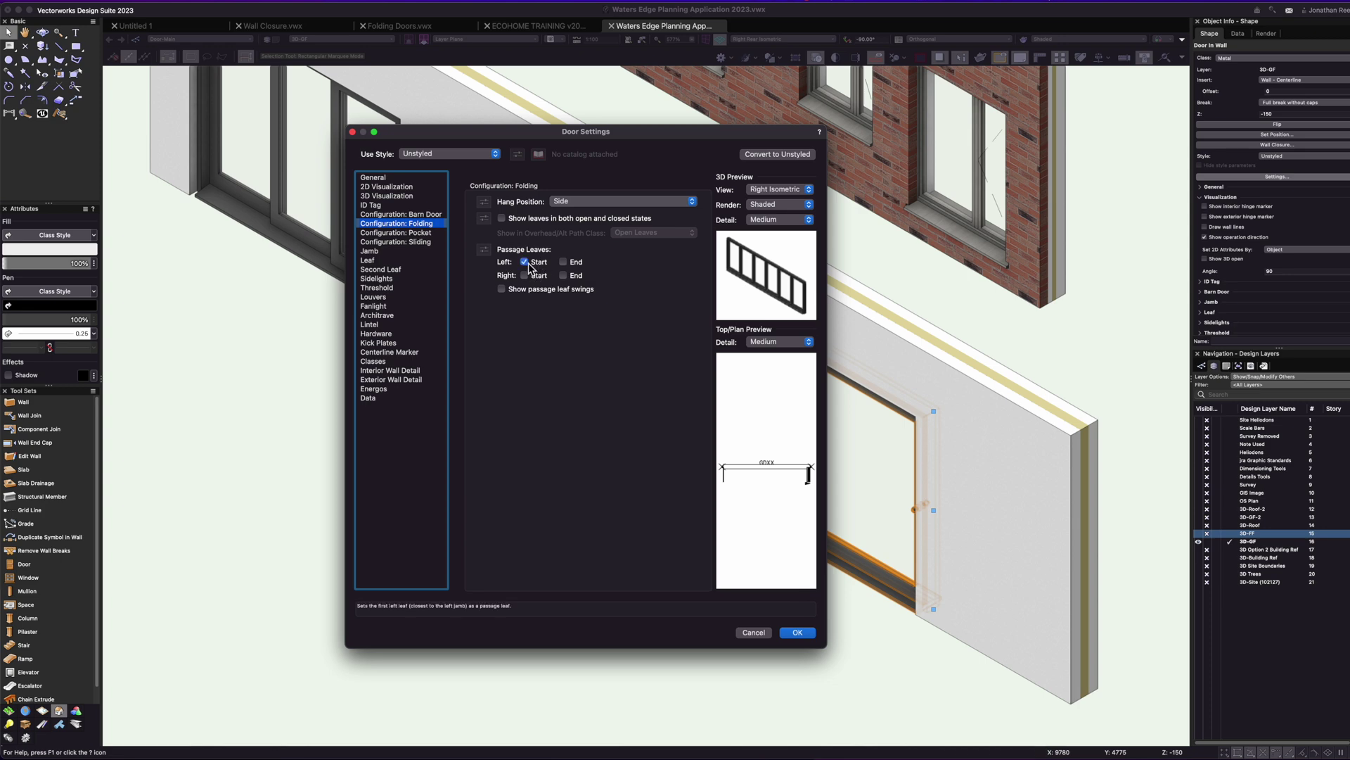
{"action": "left_click", "coordinate": [501, 218]}
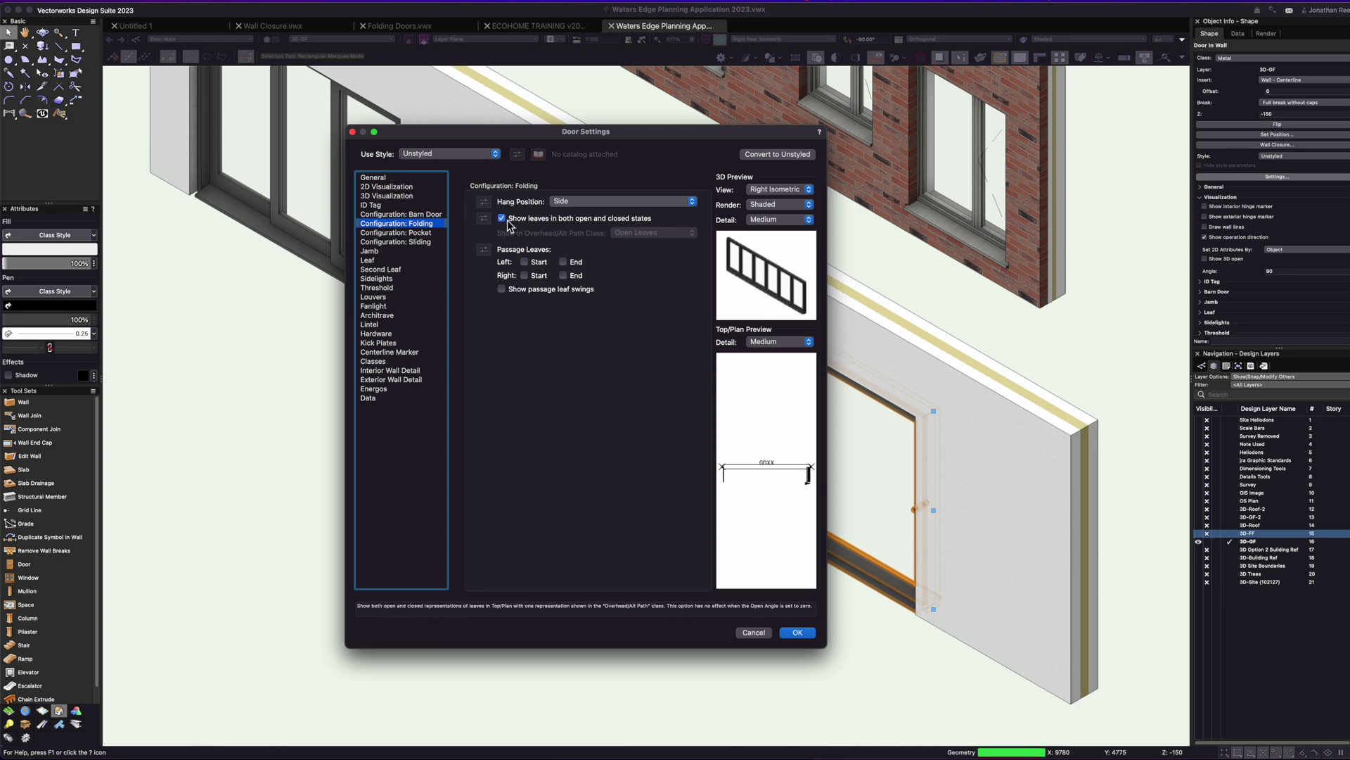
{"action": "left_click", "coordinate": [637, 233]}
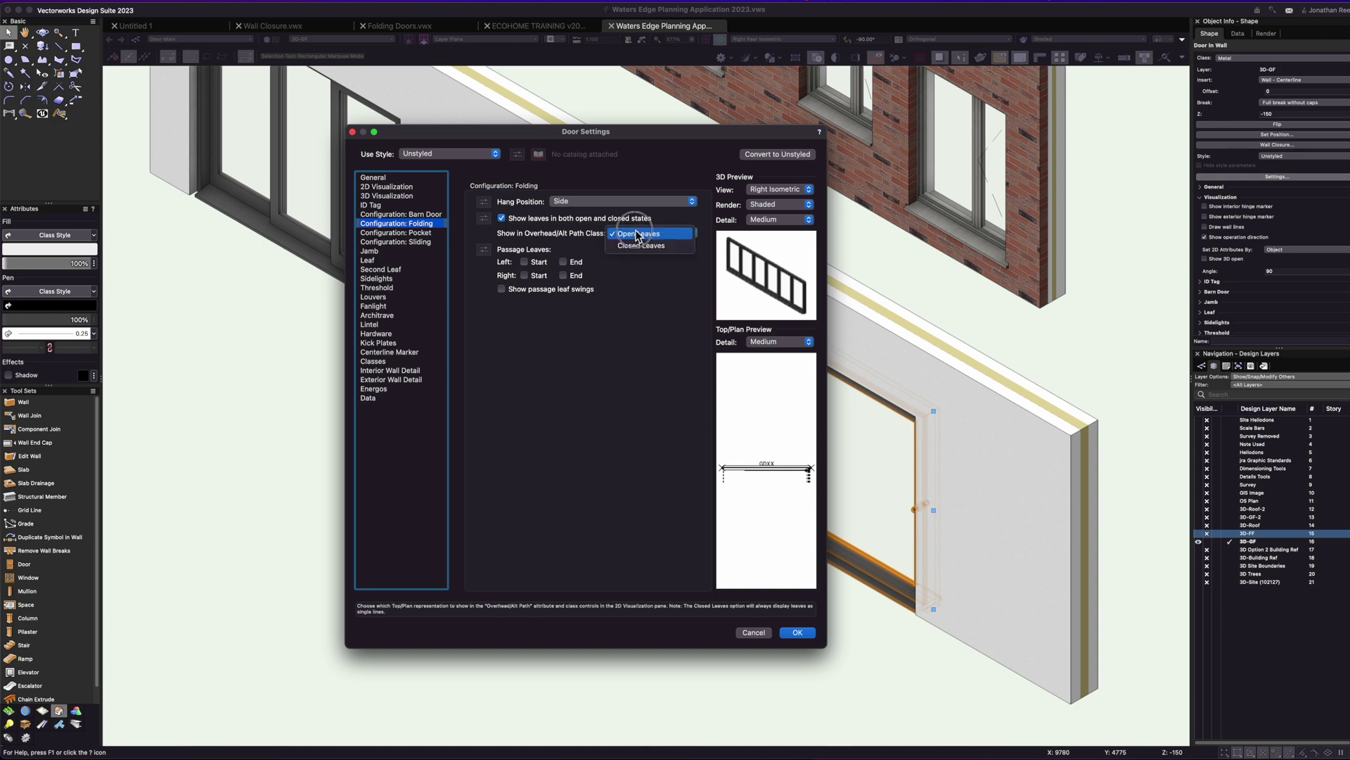
{"action": "left_click", "coordinate": [638, 234]}
{"action": "left_click", "coordinate": [502, 289]}
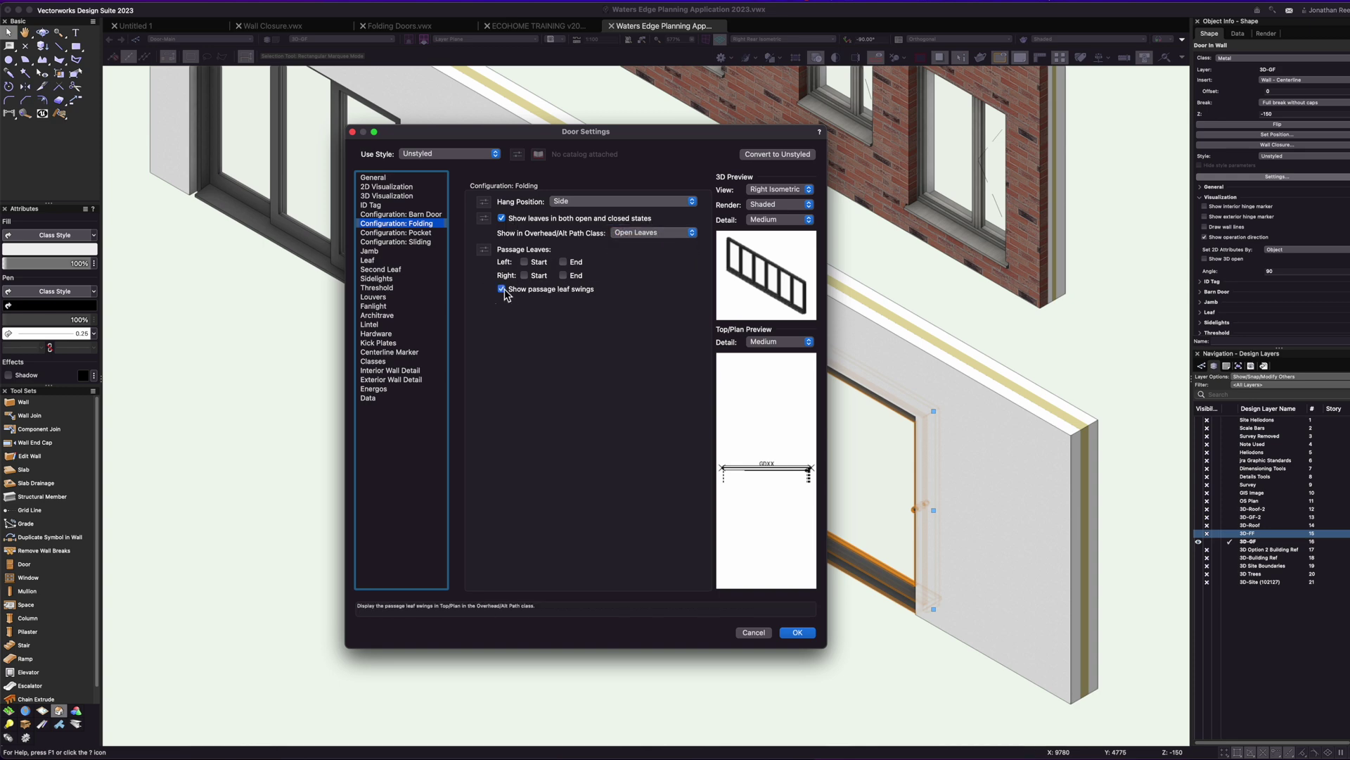
{"action": "left_click", "coordinate": [798, 633]}
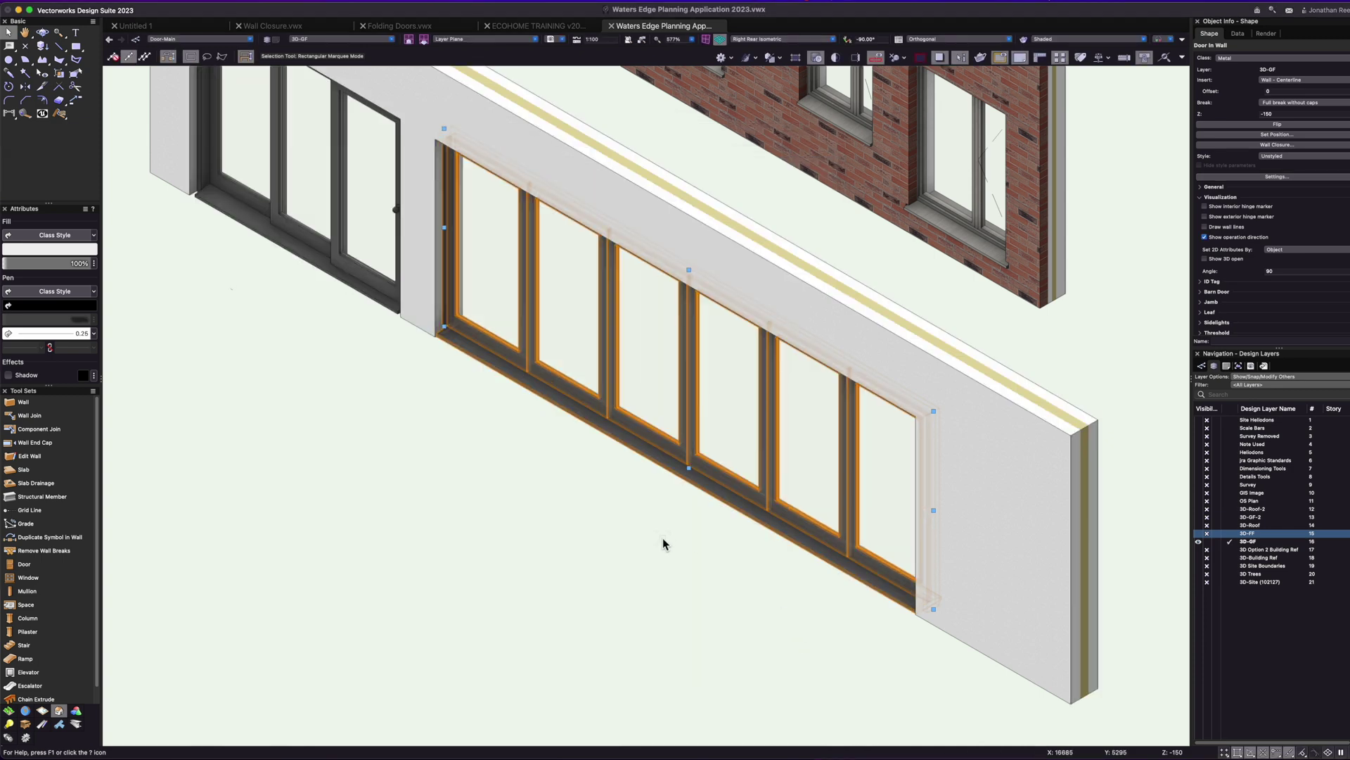
- In Top/Plan, set the folding door's opening angle to 45°, then return to the isometric view
{"action": "key", "text": "F5"}
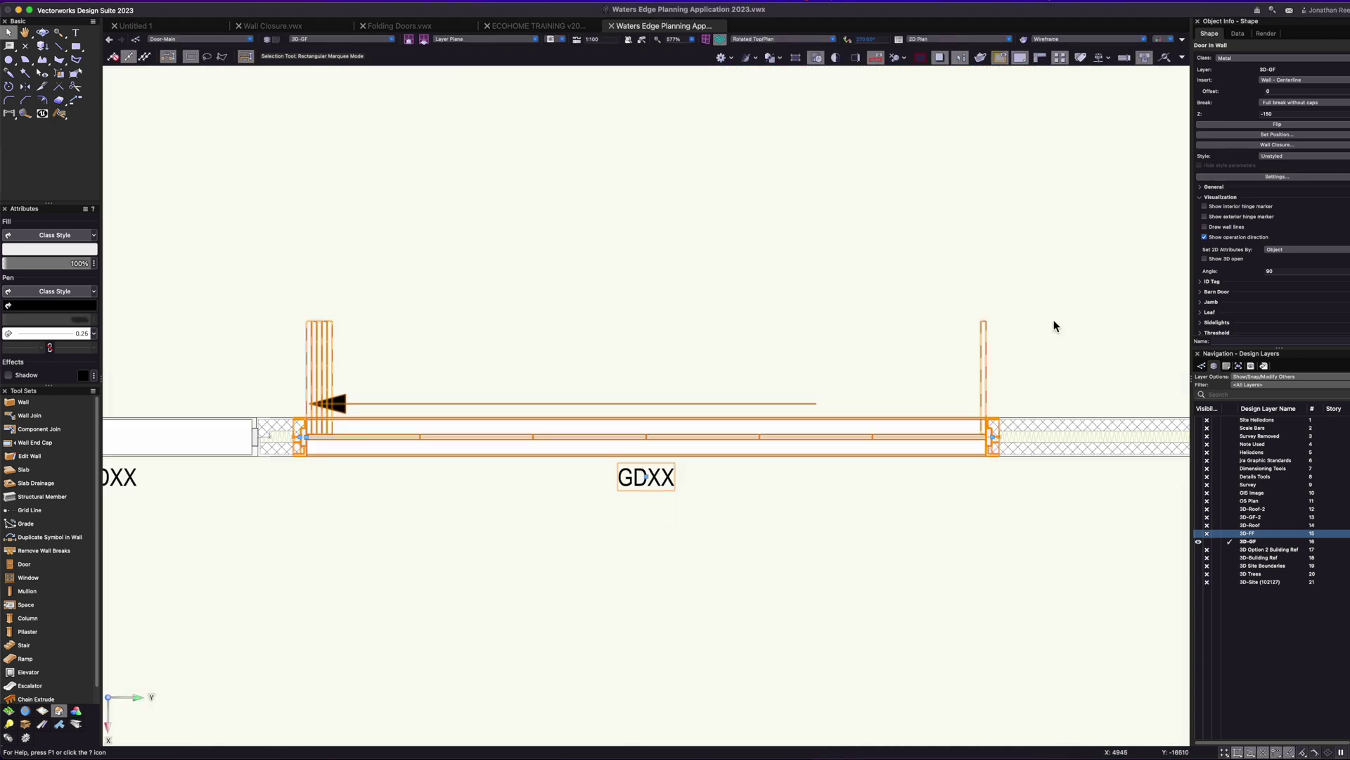
{"action": "left_click", "coordinate": [1285, 275]}
{"action": "type", "text": "45"}
{"action": "key", "text": "Return"}
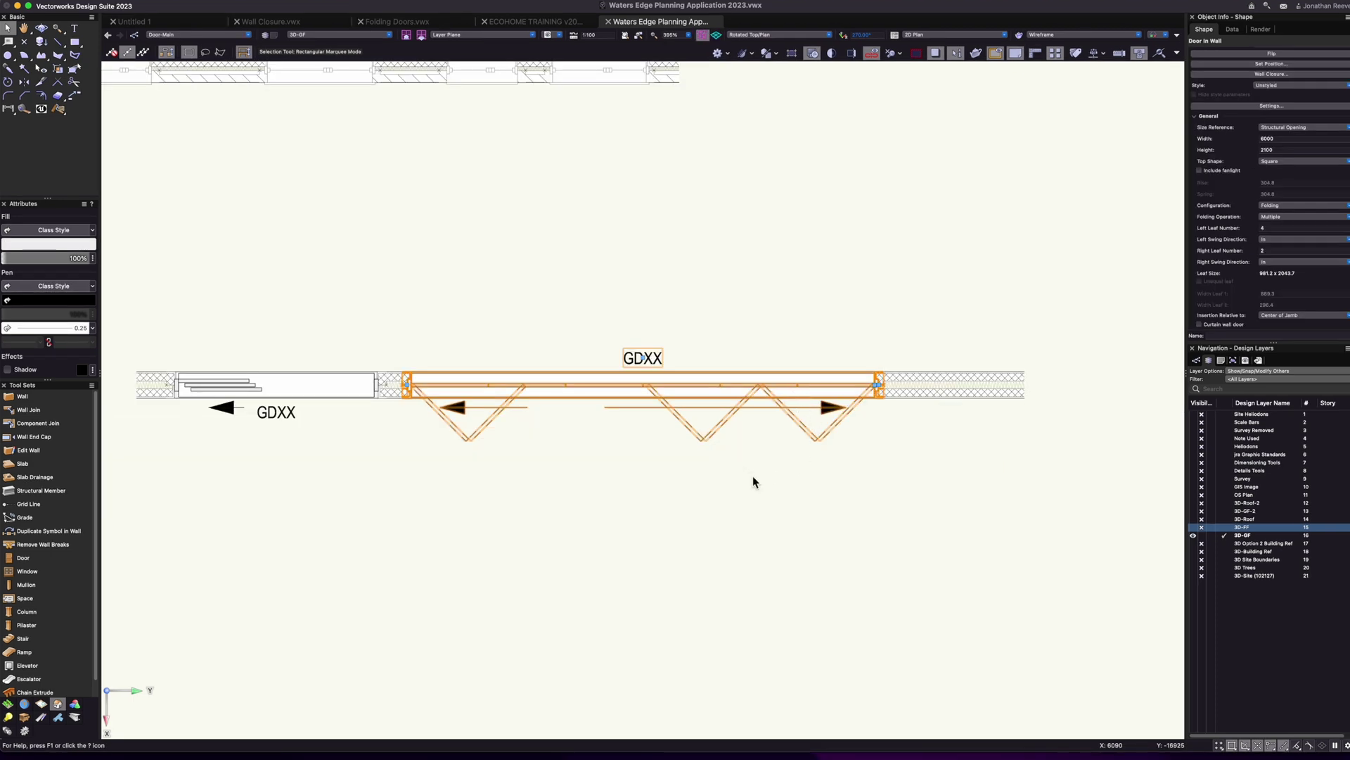
{"action": "key", "text": "1"}
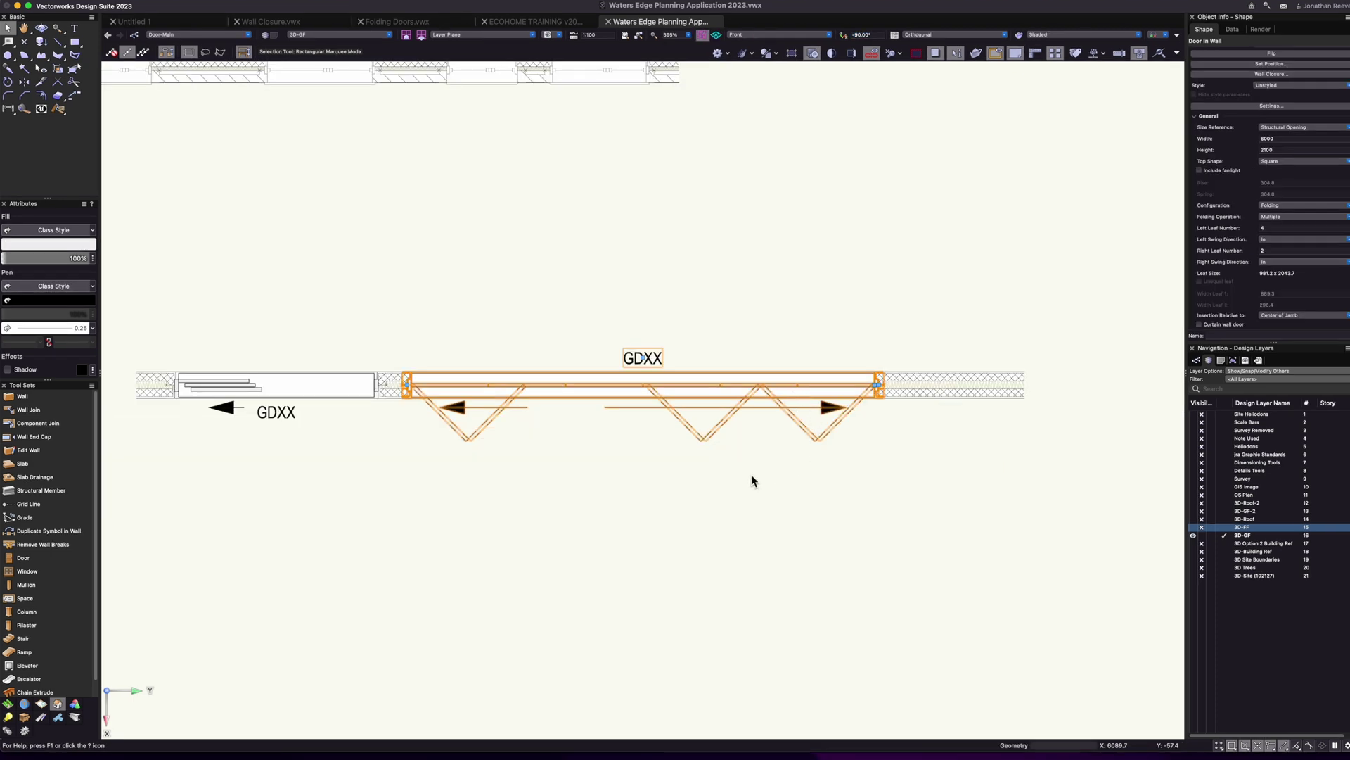
{"action": "key", "text": "3"}
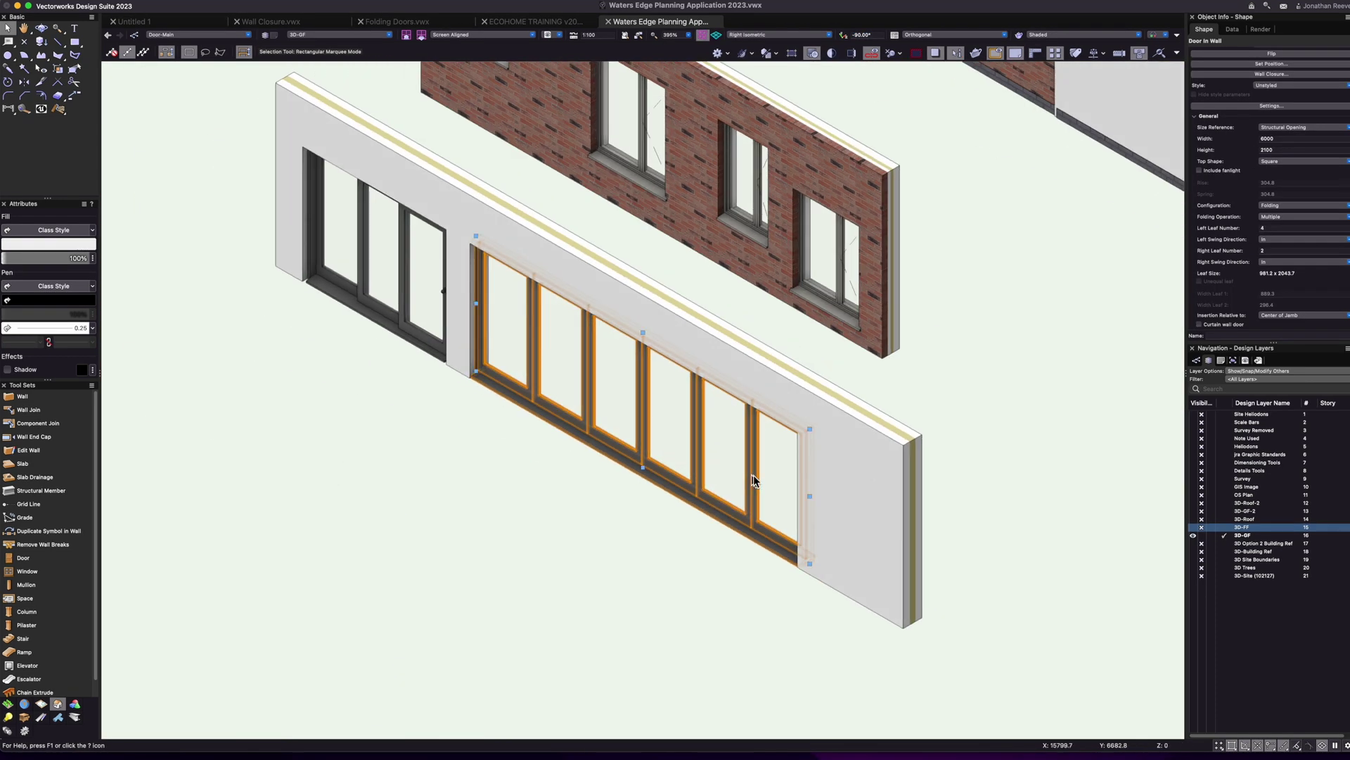
{"action": "scroll", "coordinate": [1227, 269], "scroll_direction": "down", "scroll_amount": 3}
{"action": "scroll", "coordinate": [1224, 260], "scroll_direction": "down", "scroll_amount": 3}
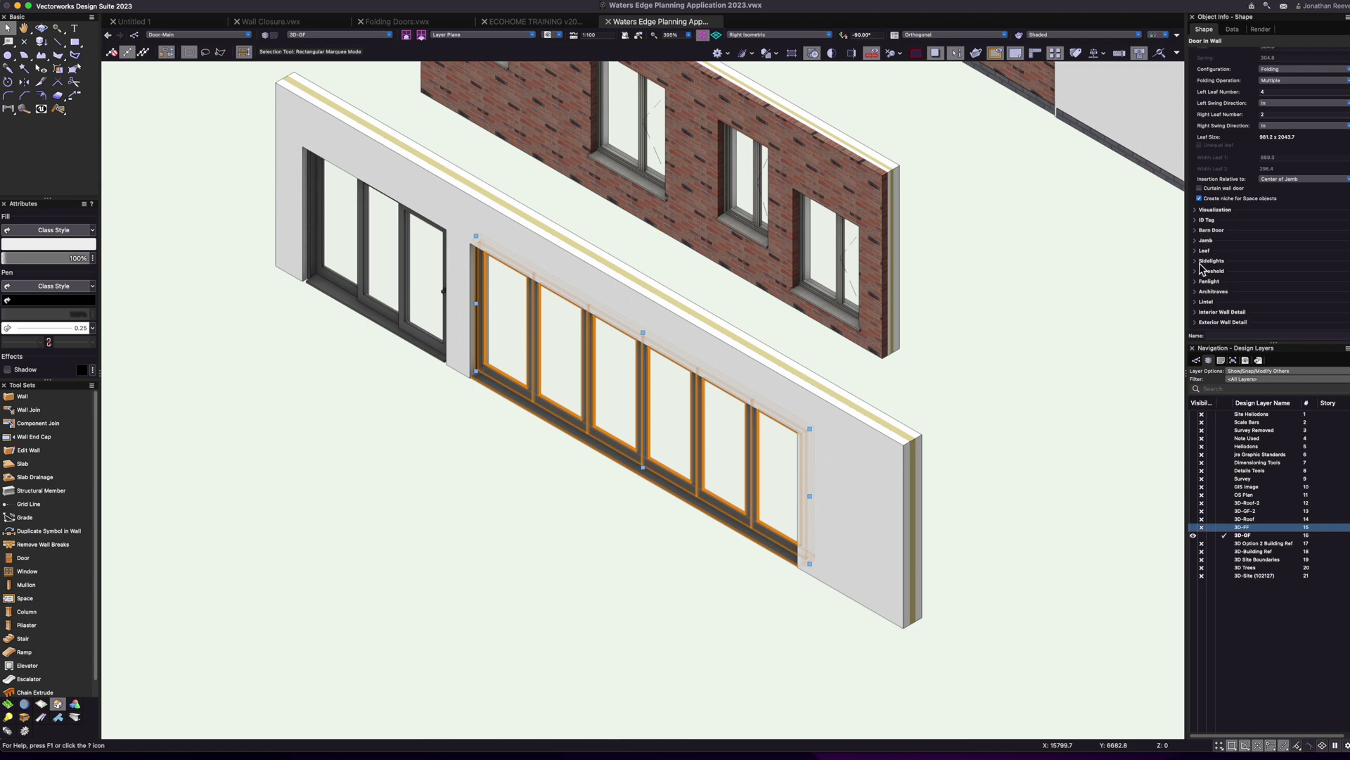
- Turn on Show 3D open in Visualization for both the folding door and the sliding door
{"action": "scroll", "coordinate": [1204, 274], "scroll_direction": "up", "scroll_amount": 4}
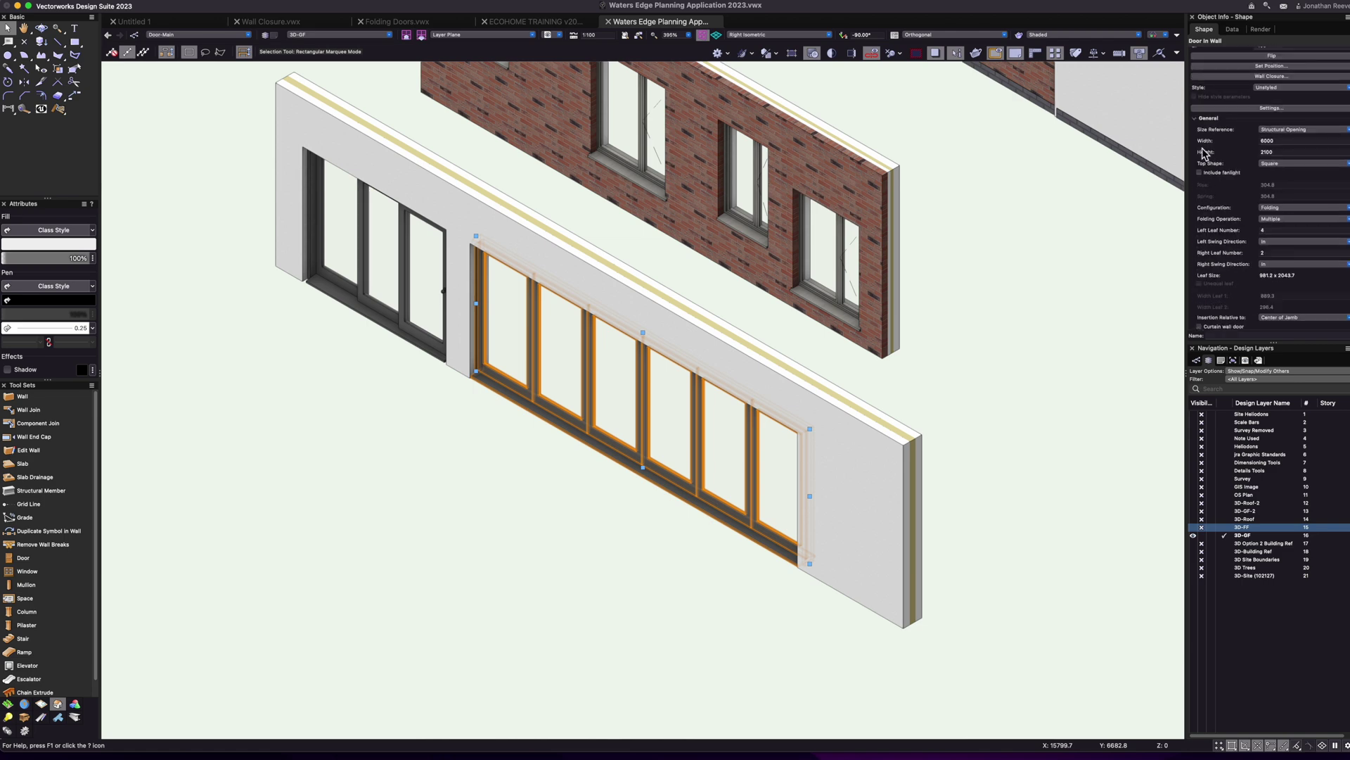
{"action": "left_click", "coordinate": [1195, 120]}
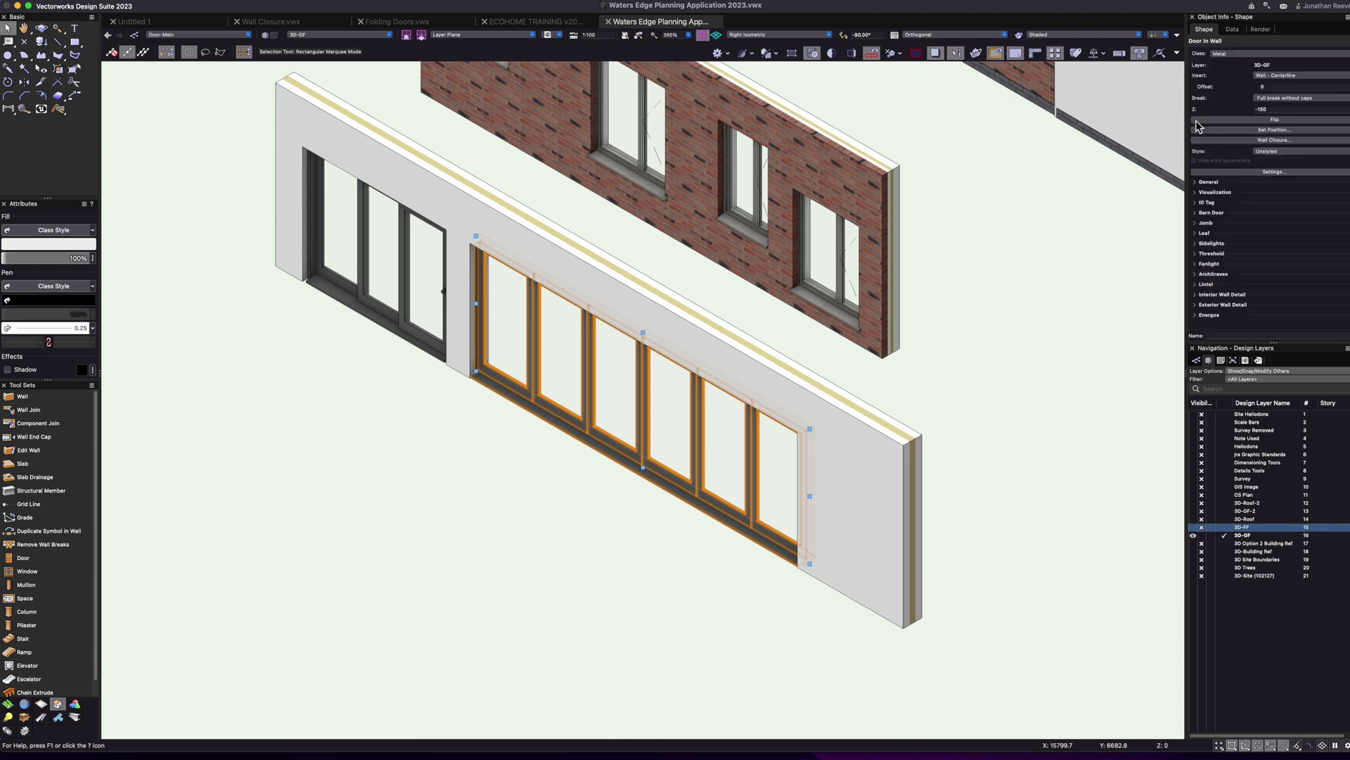
{"action": "left_click", "coordinate": [1195, 192]}
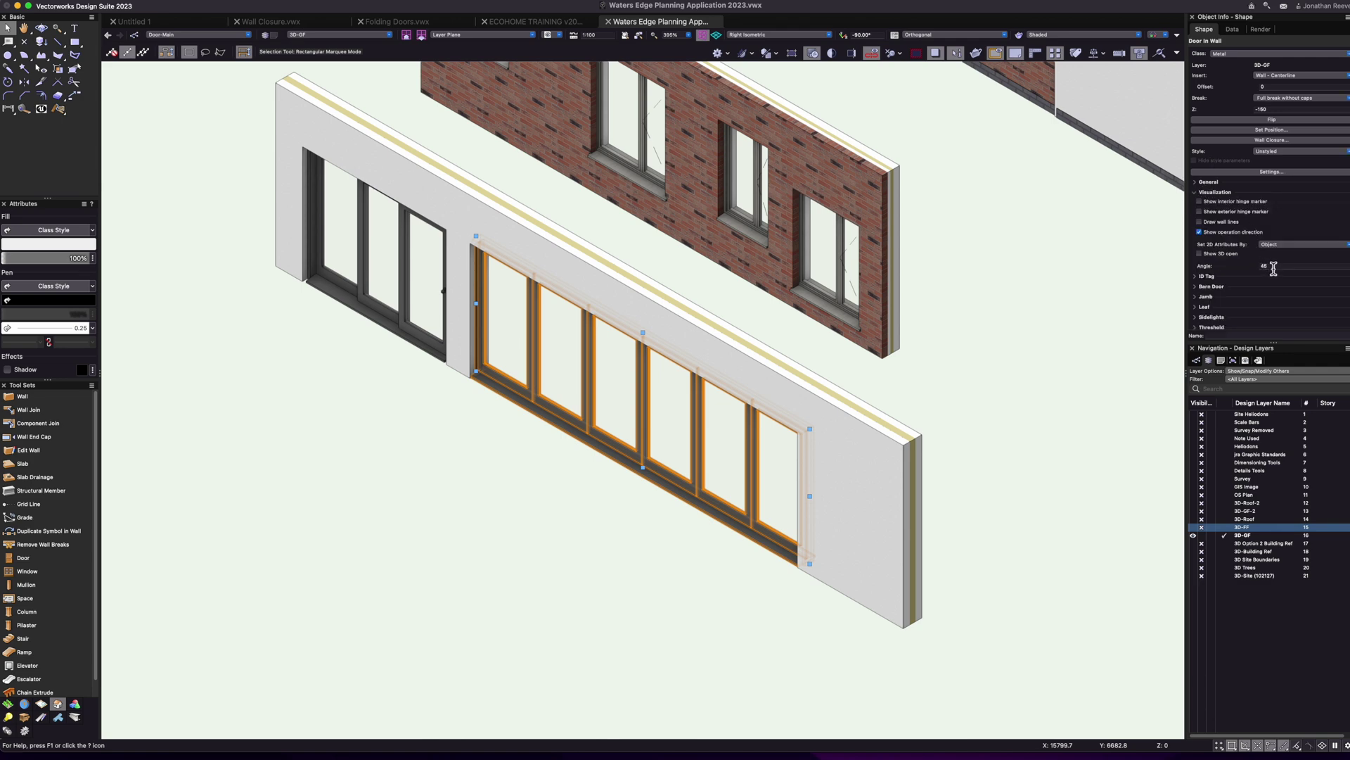
{"action": "left_click", "coordinate": [1199, 253]}
{"action": "left_click", "coordinate": [362, 317]}
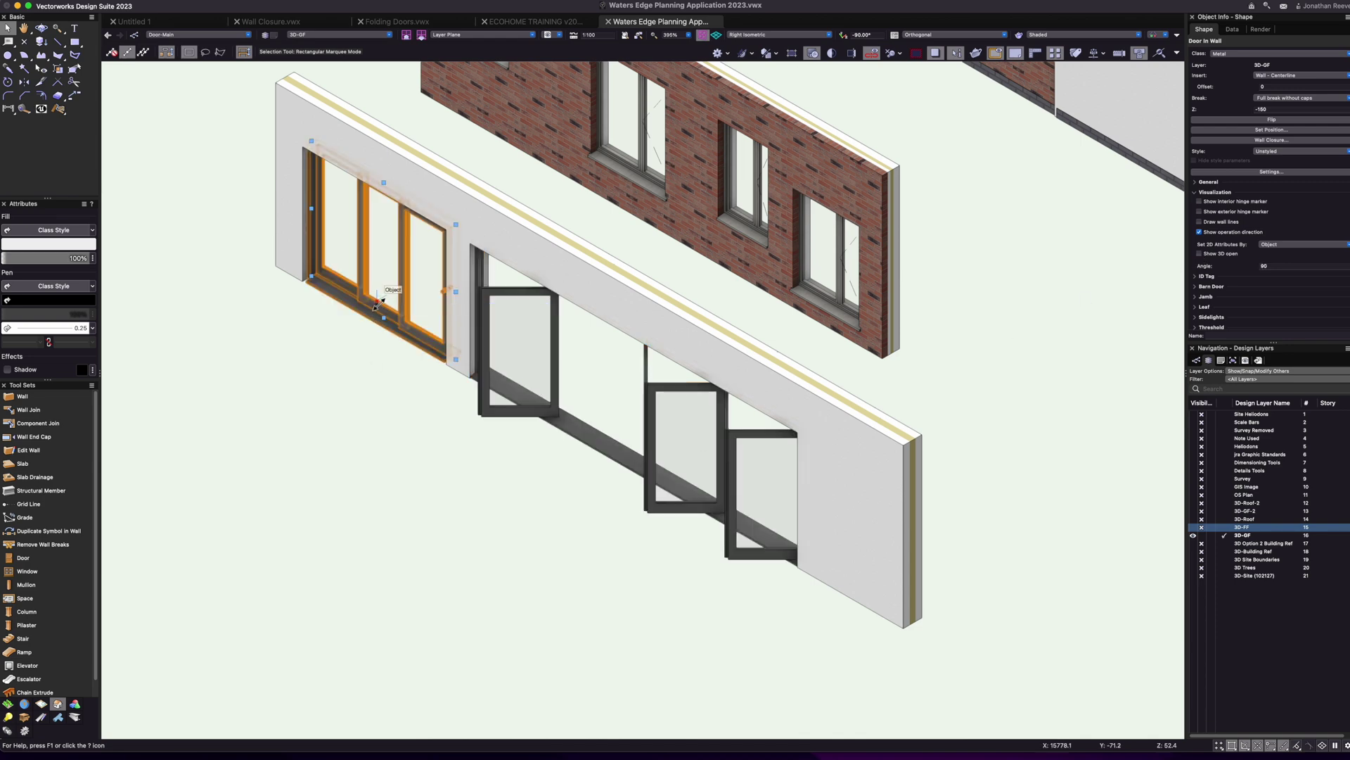
{"action": "left_click", "coordinate": [1200, 255]}
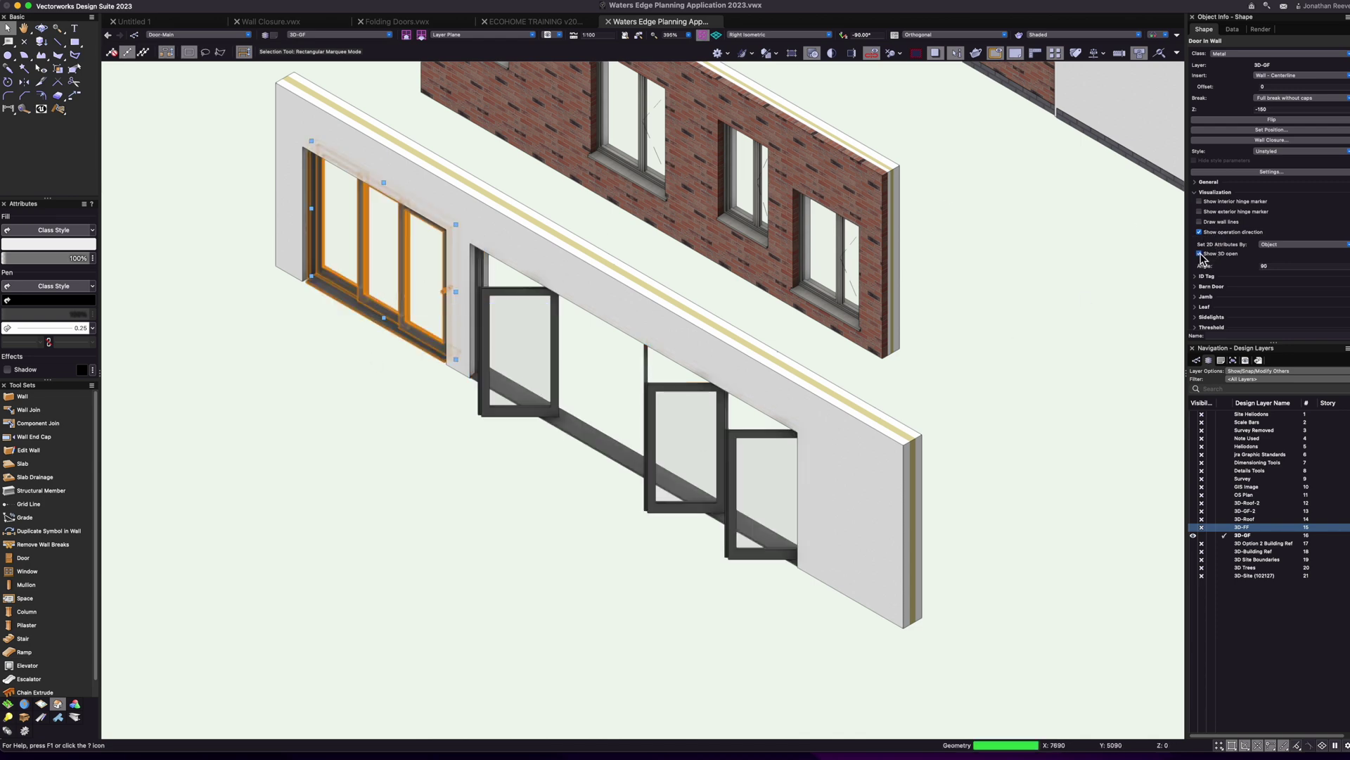
- Drag the folding door's control point in the isometric view to open its leaves at 45°
{"action": "key", "text": "F5"}
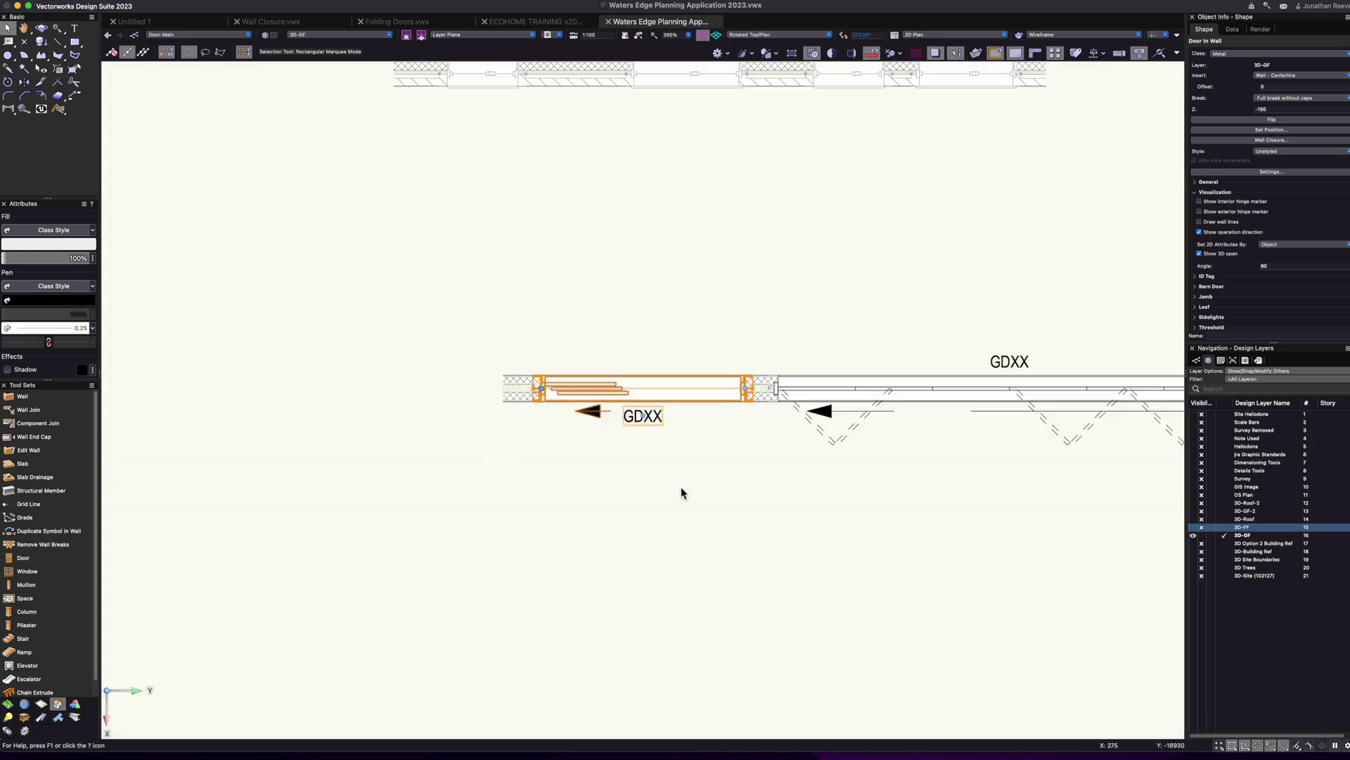
{"action": "scroll", "coordinate": [543, 462], "scroll_direction": "down", "scroll_amount": 4}
{"action": "key", "text": "KP_3"}
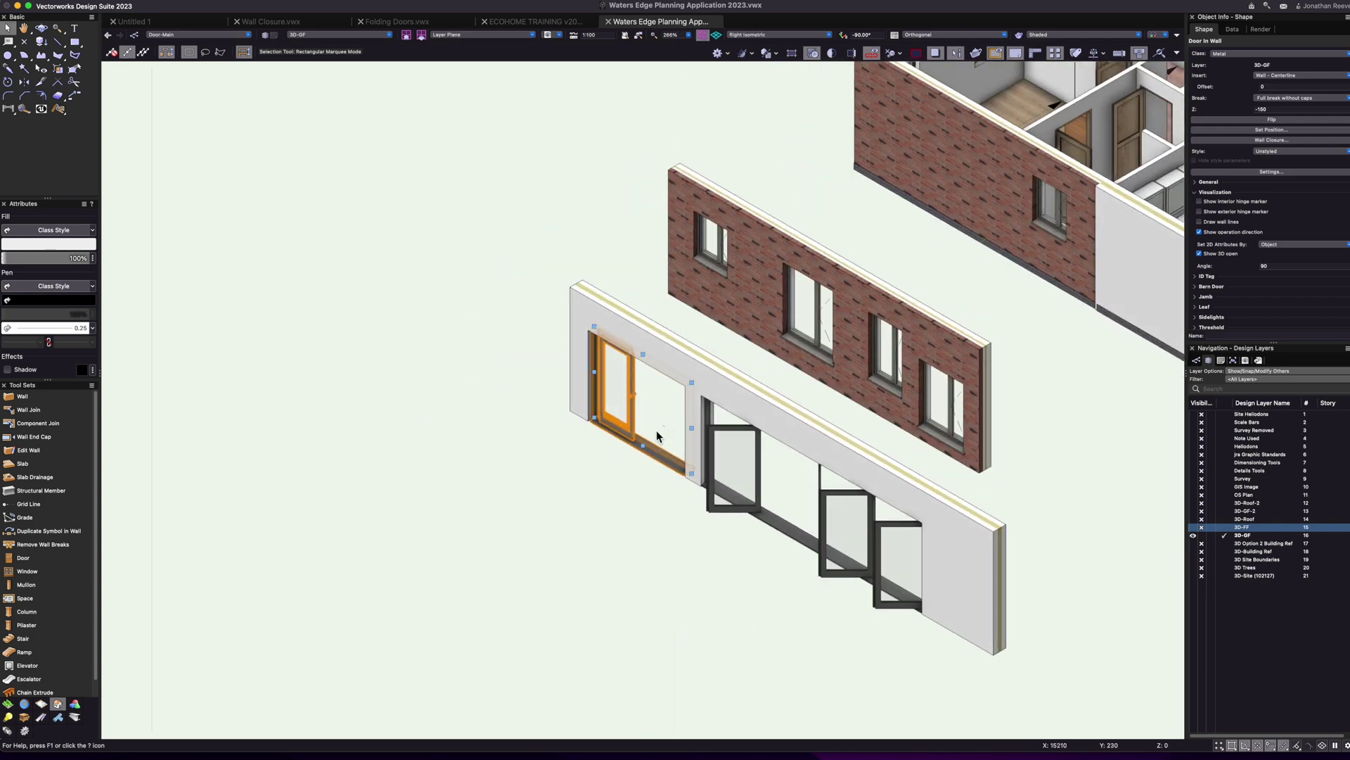
{"action": "left_click", "coordinate": [824, 553]}
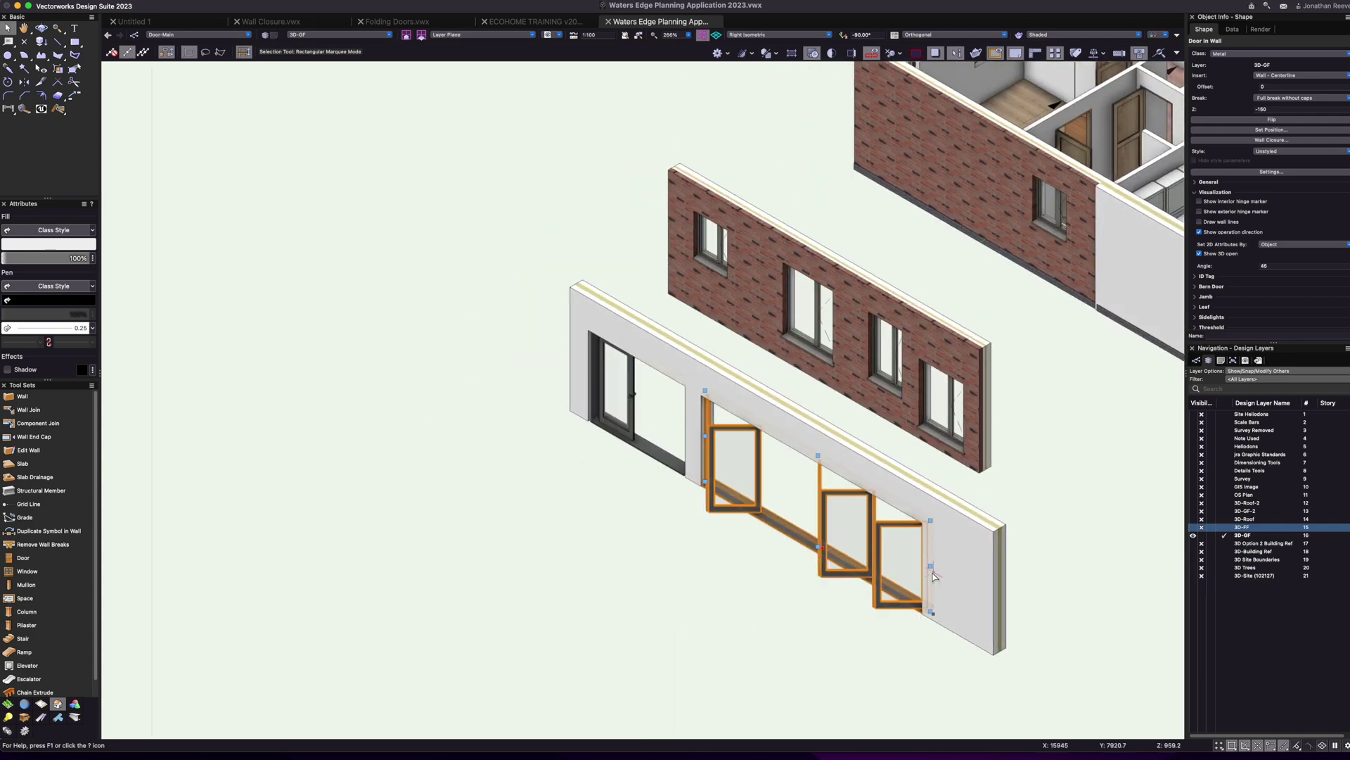
{"action": "left_click_drag", "start_coordinate": [932, 563], "coordinate": [875, 539]}
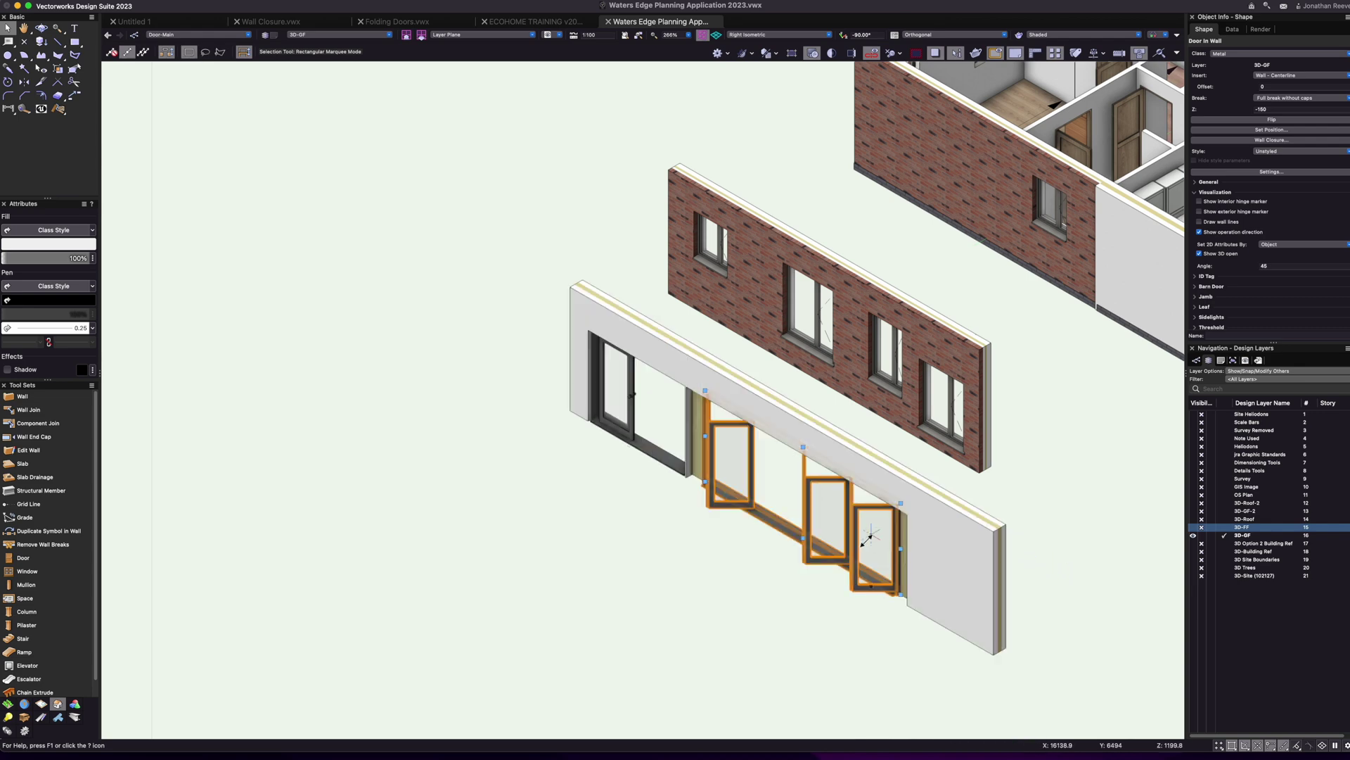
{"action": "key", "text": "KP_1"}
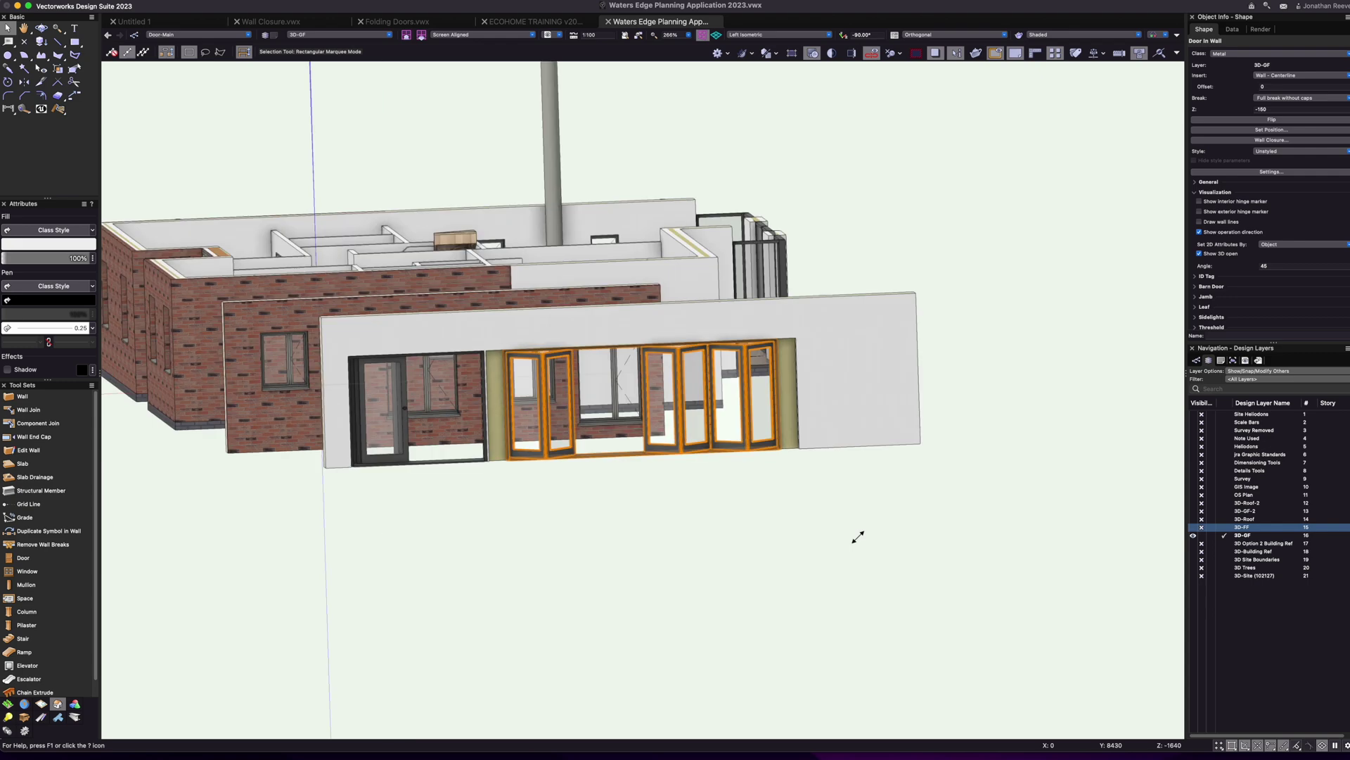
- Change the brick test-wall window's configuration to Folding in its General settings
{"action": "left_click", "coordinate": [503, 331]}
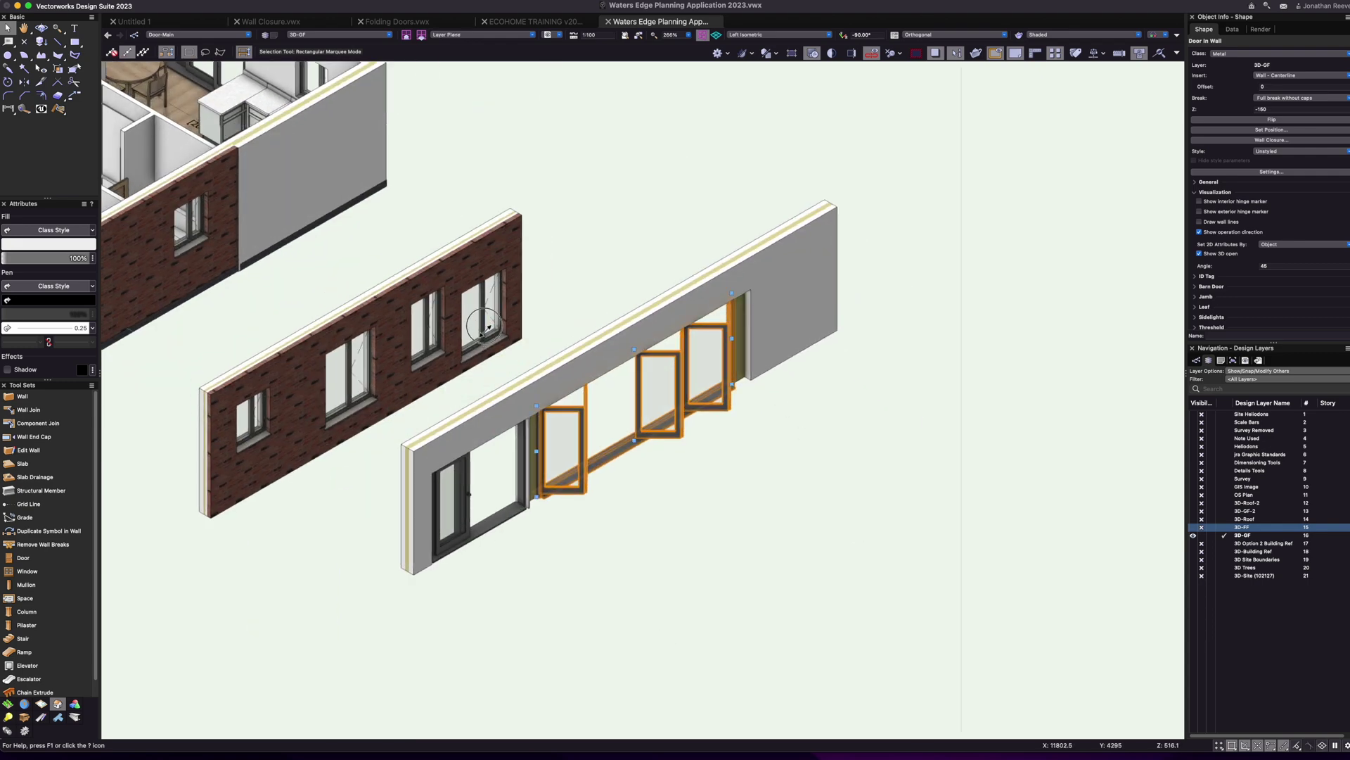
{"action": "scroll", "coordinate": [492, 325], "scroll_direction": "up", "scroll_amount": 5}
{"action": "left_click", "coordinate": [1278, 173]}
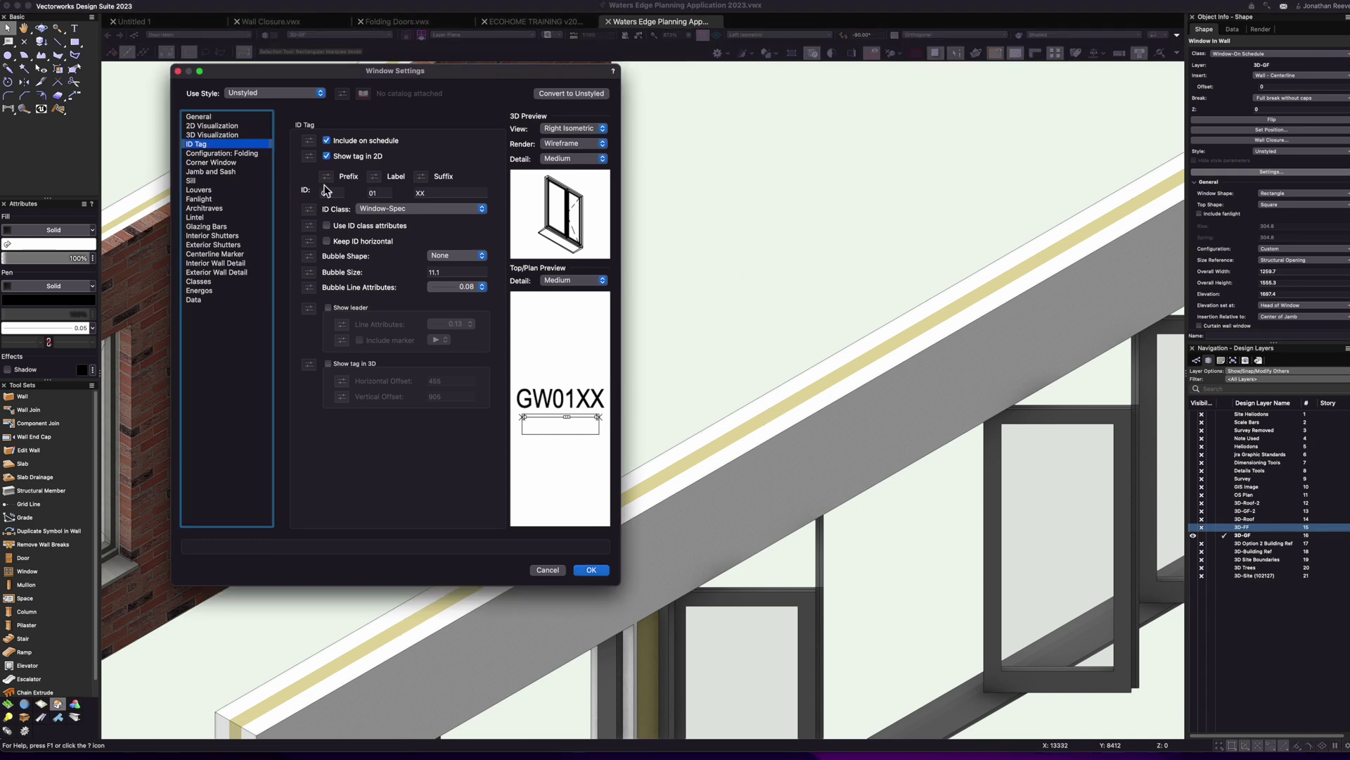
{"action": "left_click", "coordinate": [216, 118]}
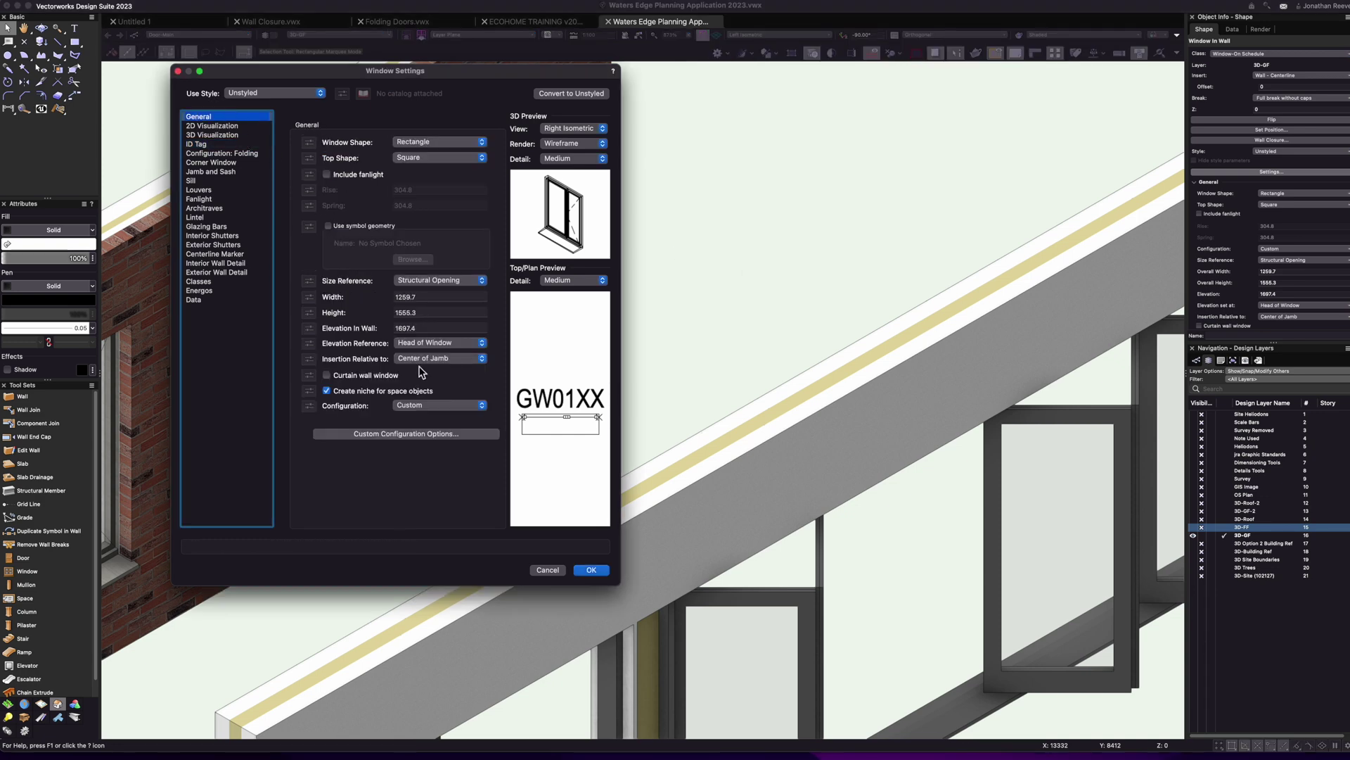
{"action": "left_click", "coordinate": [428, 407]}
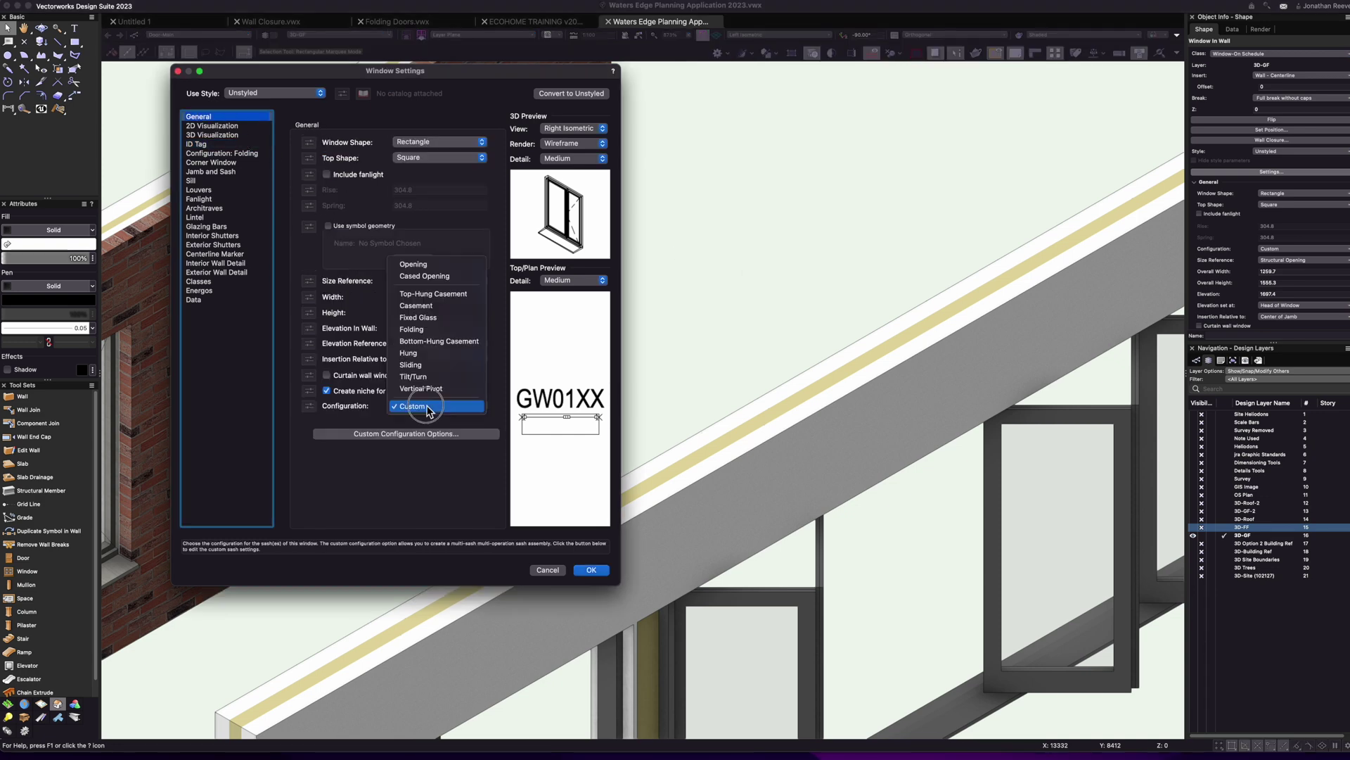
{"action": "left_click", "coordinate": [426, 329]}
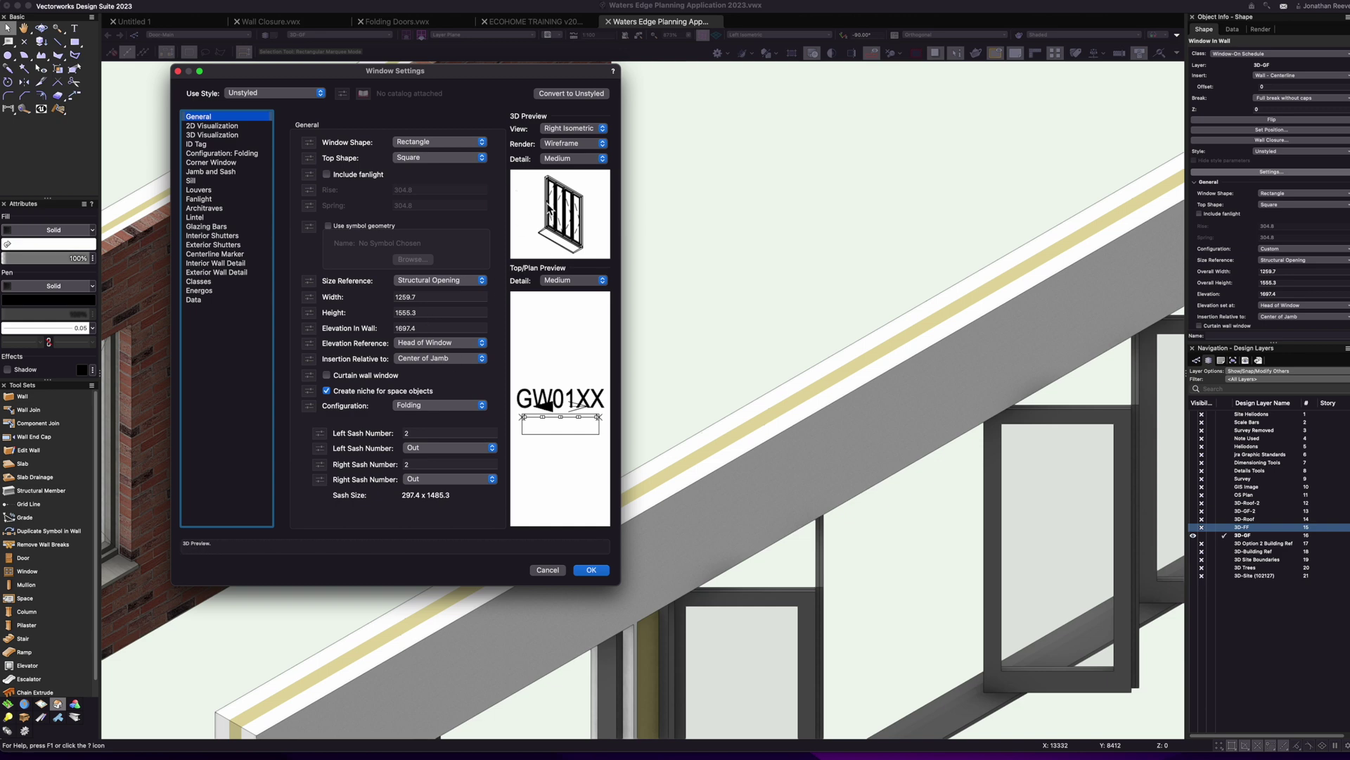
{"action": "left_click", "coordinate": [592, 570]}
{"action": "scroll", "coordinate": [596, 558], "scroll_direction": "down", "scroll_amount": 10}
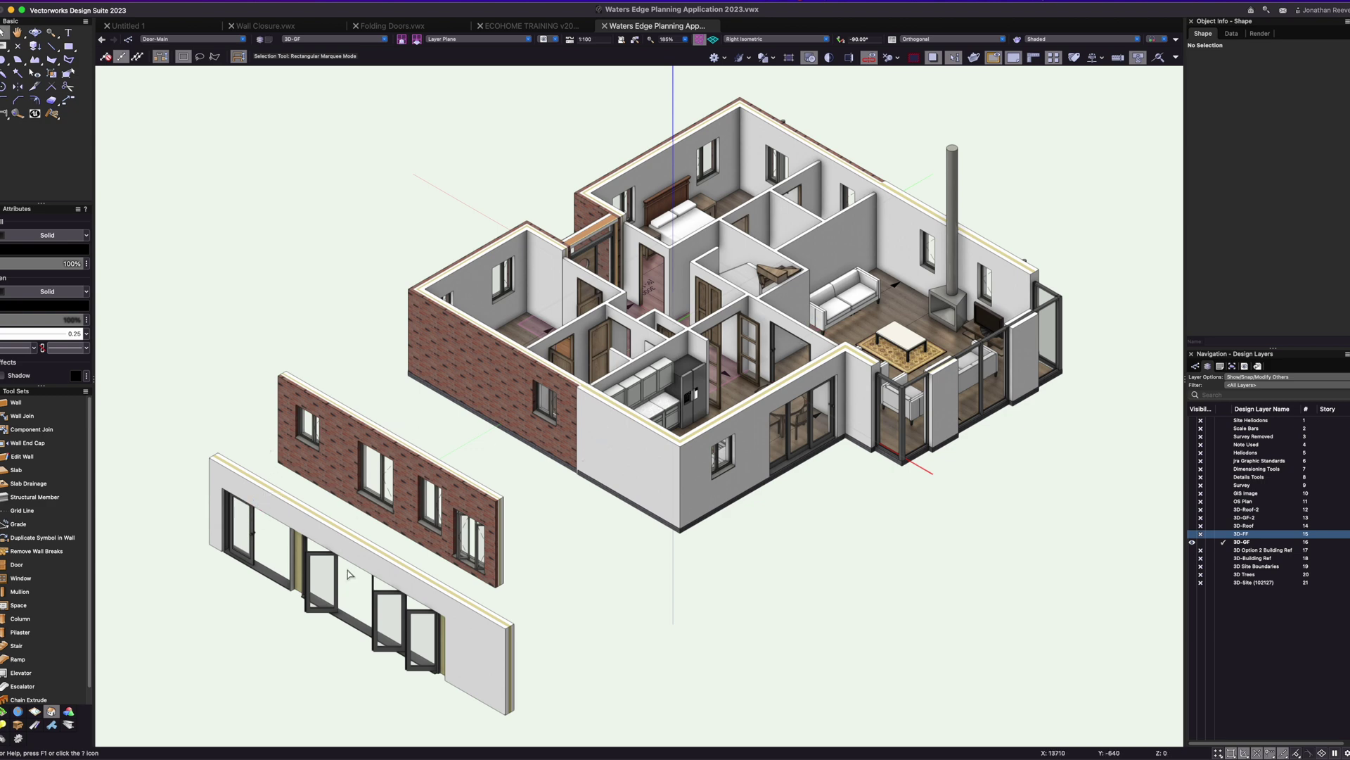
{"action": "scroll", "coordinate": [342, 556], "scroll_direction": "up", "scroll_amount": 3}
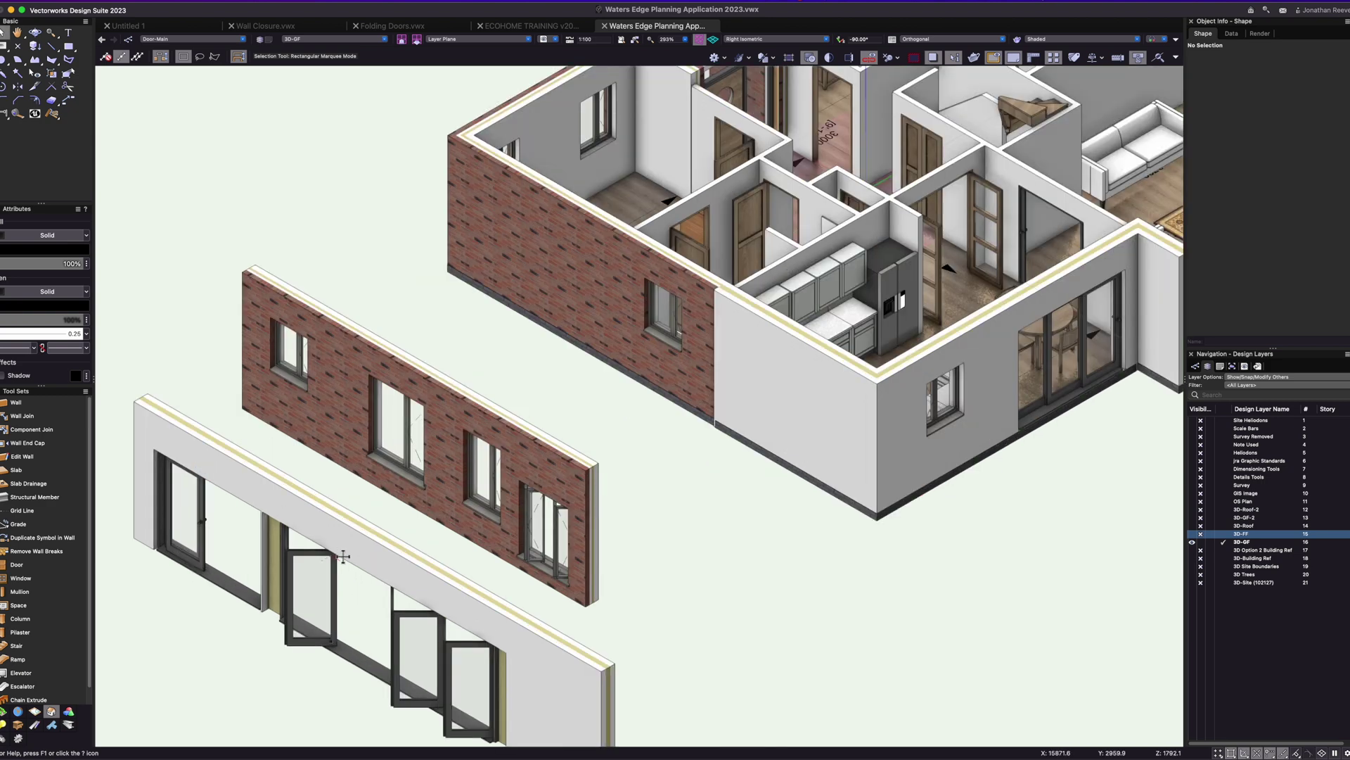
{"action": "left_click", "coordinate": [396, 635]}
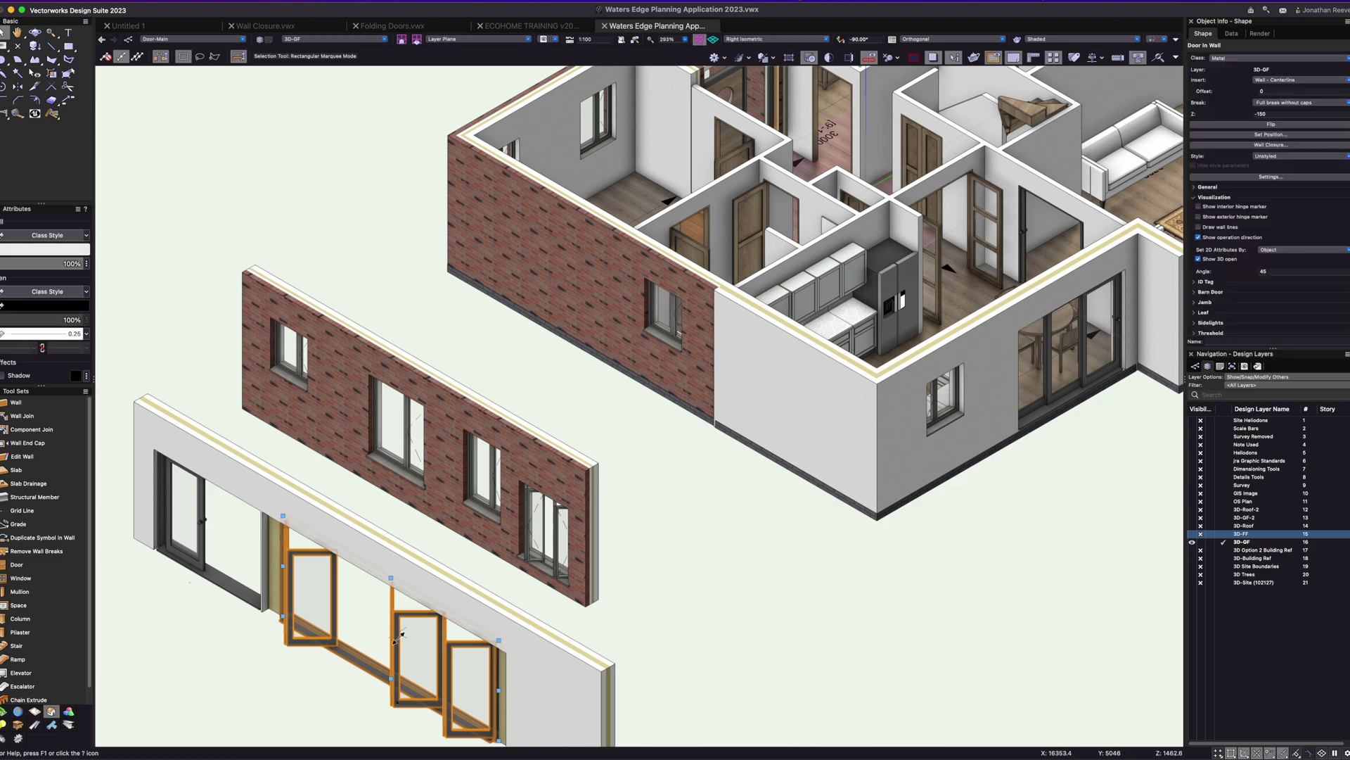
{"action": "scroll", "coordinate": [506, 417], "scroll_direction": "down", "scroll_amount": 3}
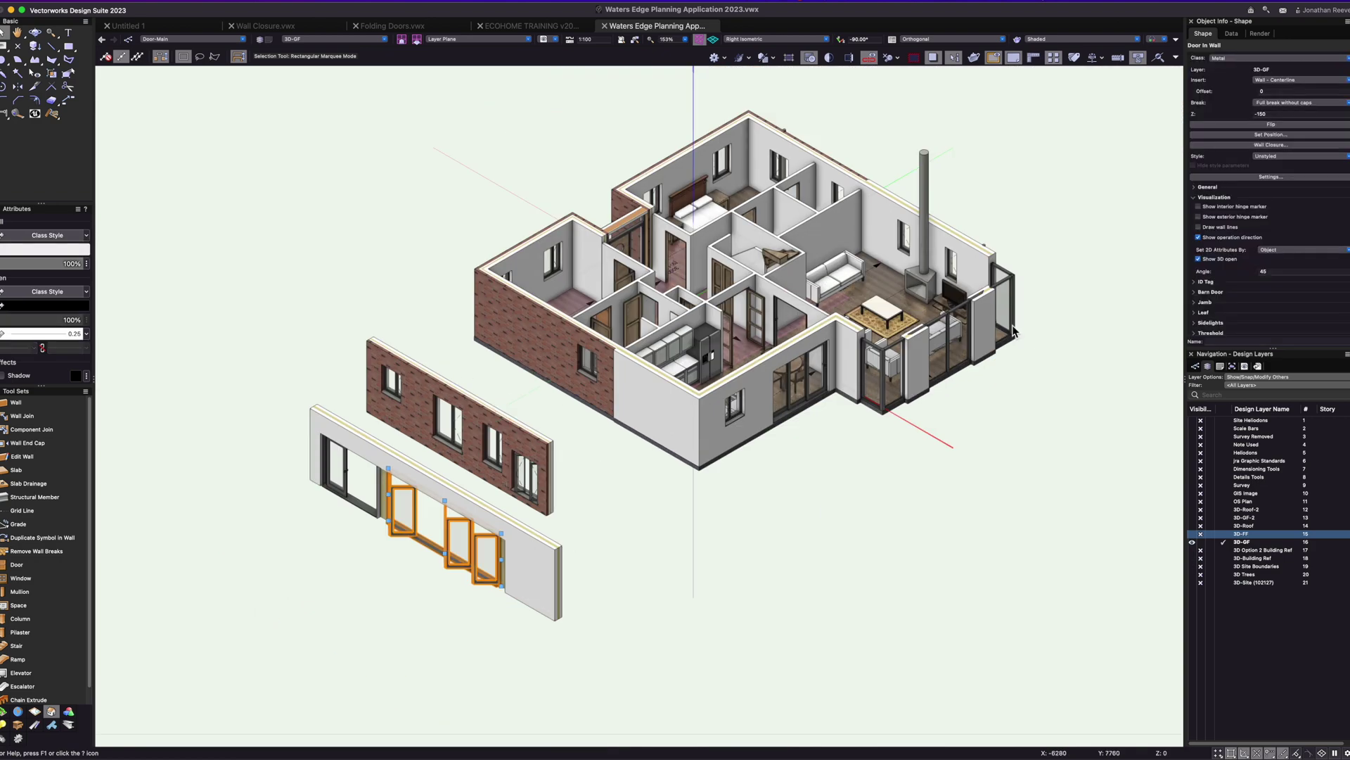